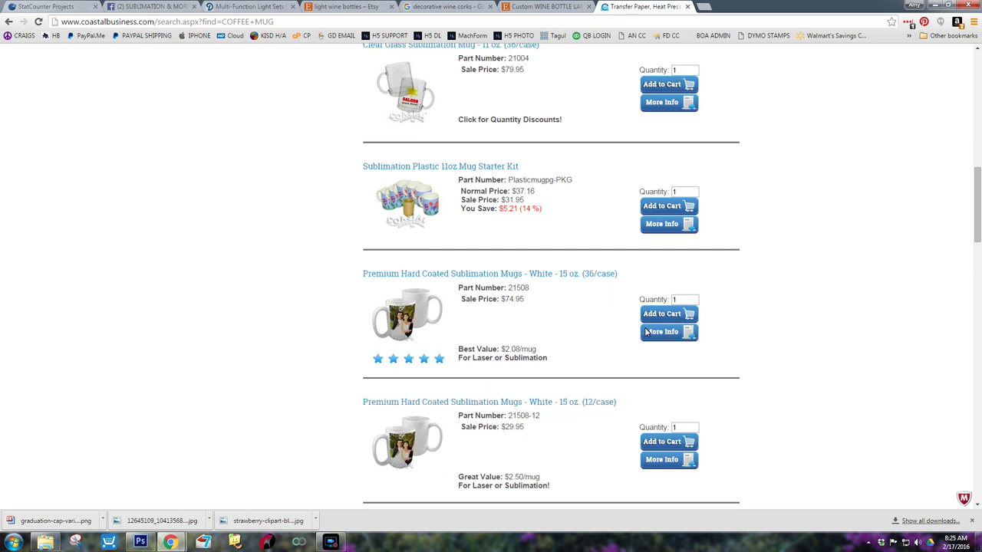
# Open the Premium Hard Coded white 15 oz. mug (36/case) product page and open its PDF/Photoshop template
pyautogui.click(558, 274)
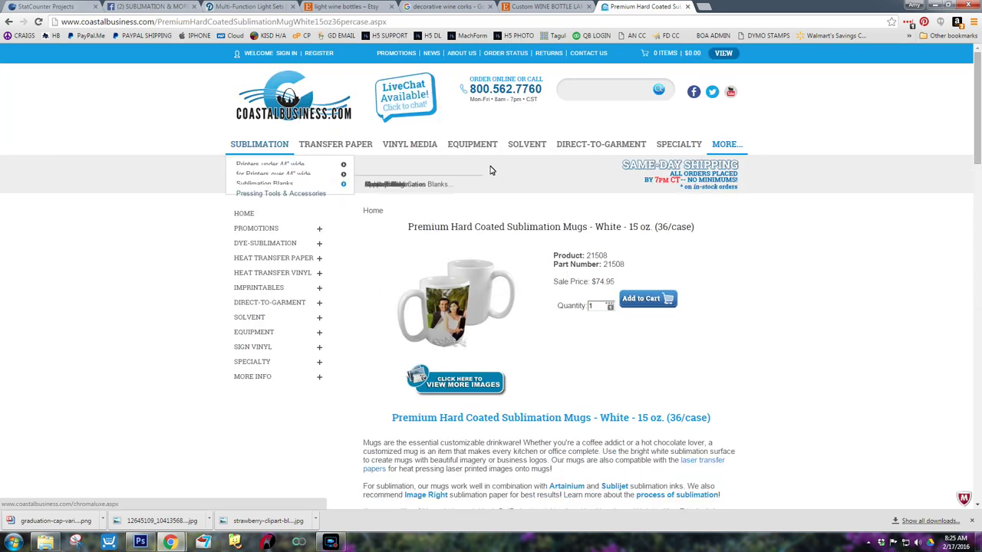
pyautogui.scroll(-7, 546, 289)
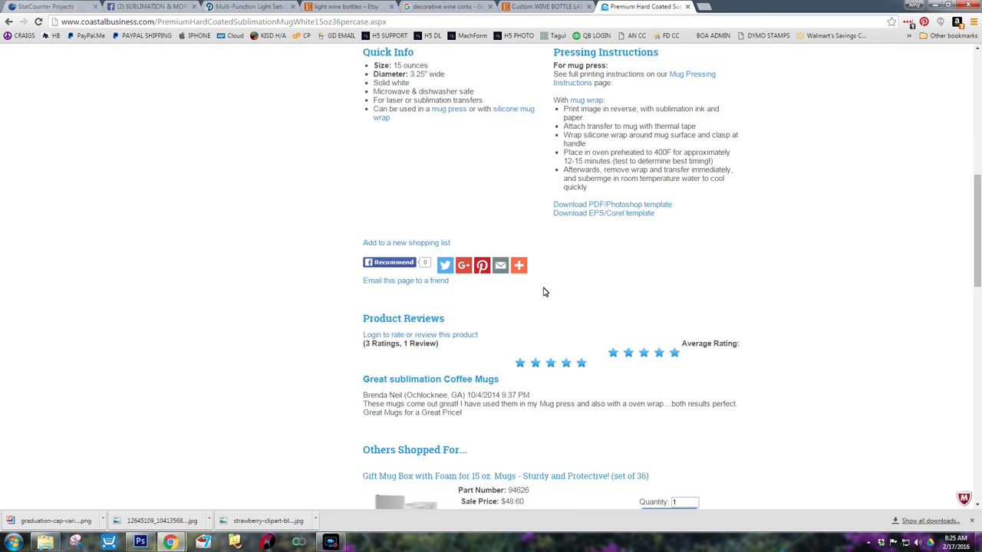
pyautogui.scroll(1, 545, 292)
pyautogui.scroll(-6, 544, 292)
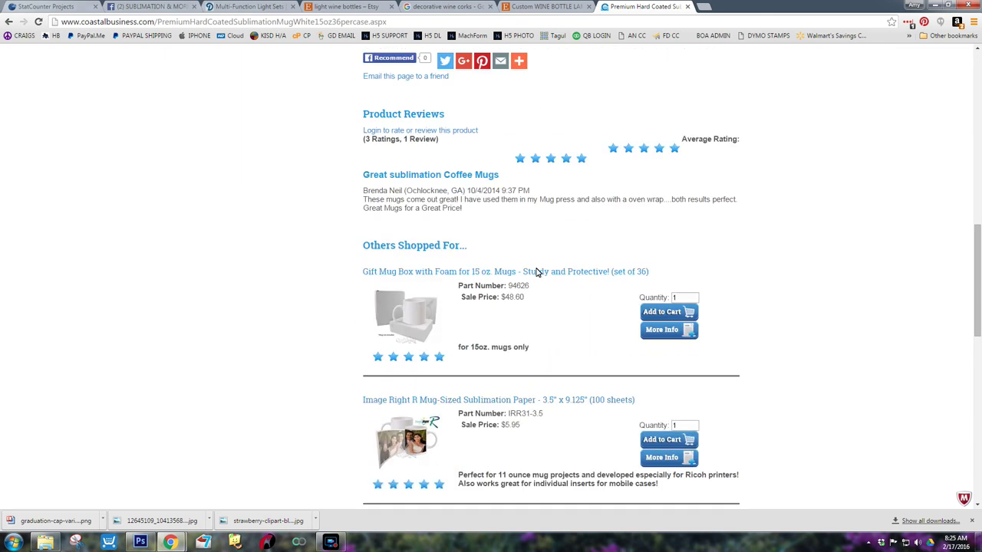
pyautogui.scroll(5, 535, 272)
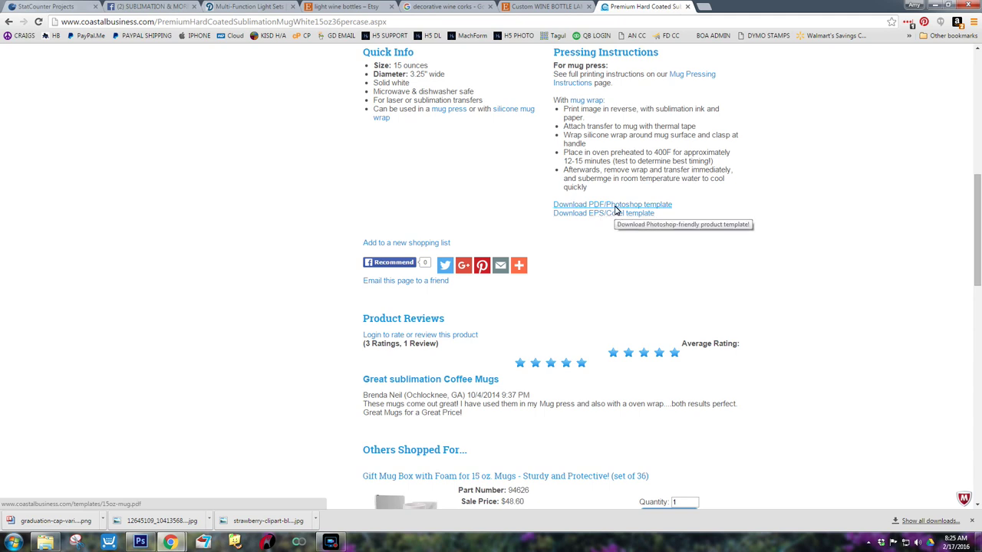
pyautogui.click(615, 205)
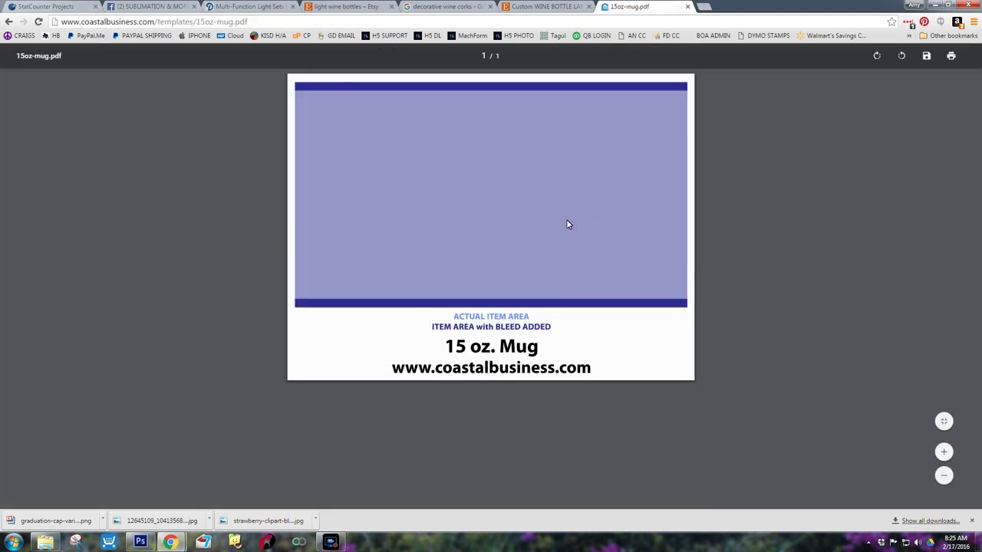
# Save the 15 oz. mug template to the Desktop as 15oz-mug.pdf
pyautogui.rightClick(502, 171)
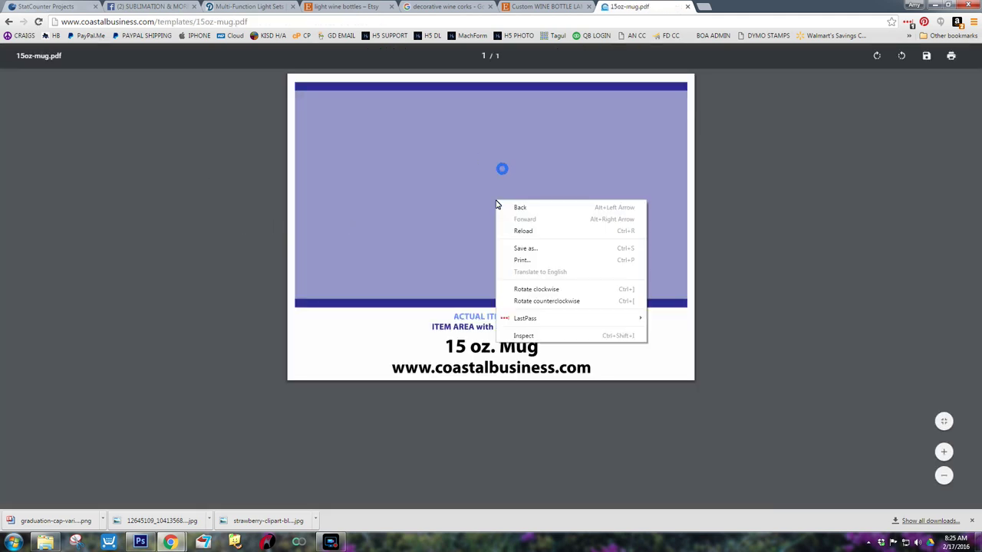
pyautogui.click(529, 248)
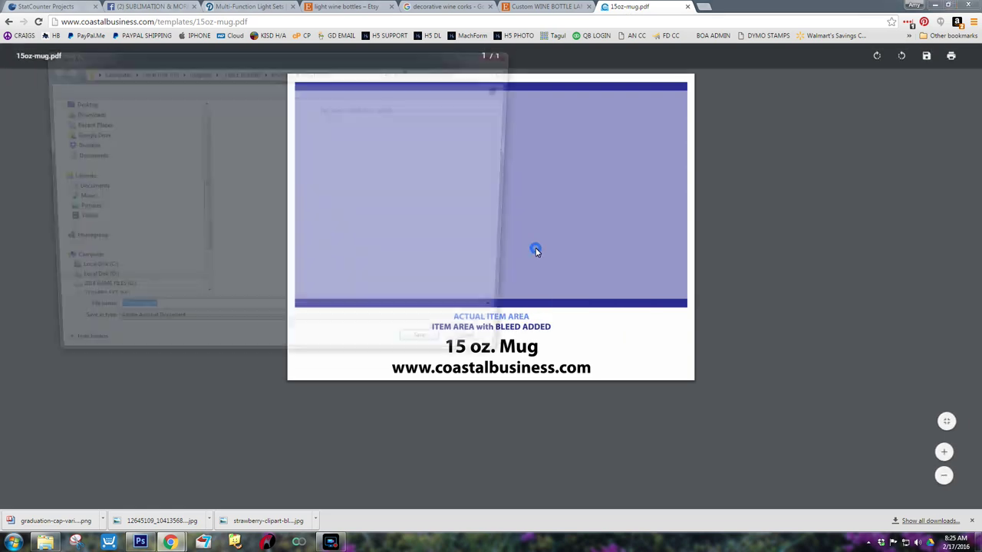
pyautogui.click(91, 103)
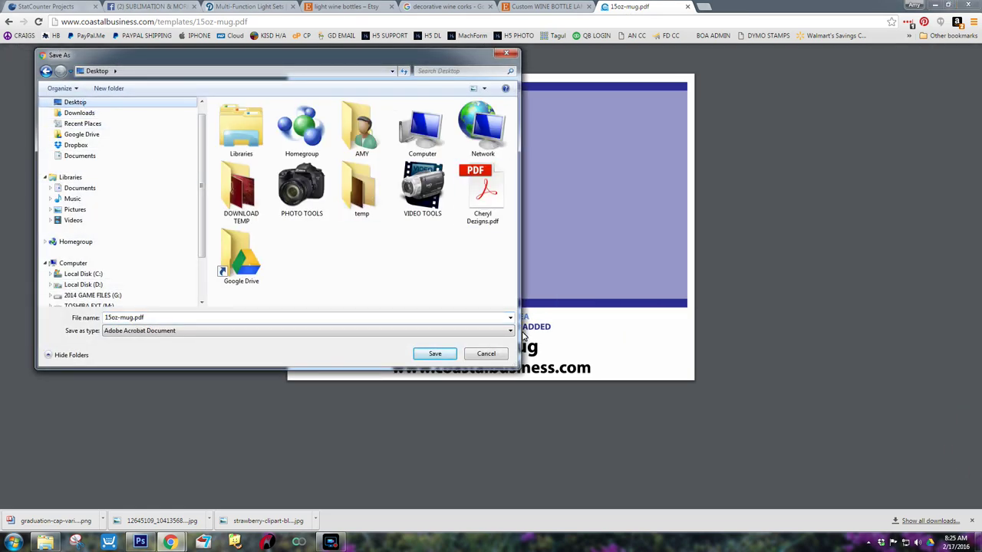
pyautogui.click(433, 353)
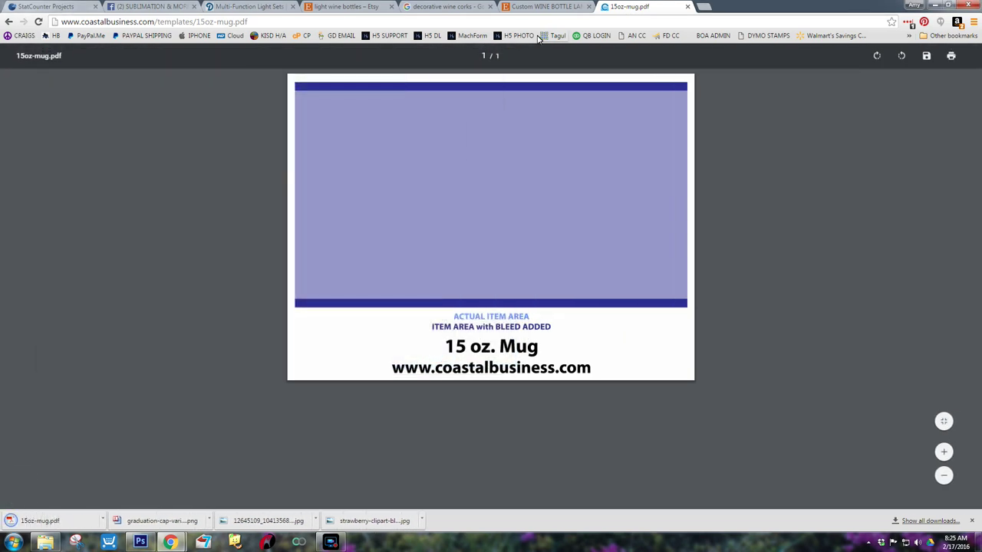
# Return to the coffee mug search results and open the PDF template of the Sublimation Plastic 11oz Mug Starter Kit
pyautogui.click(8, 22)
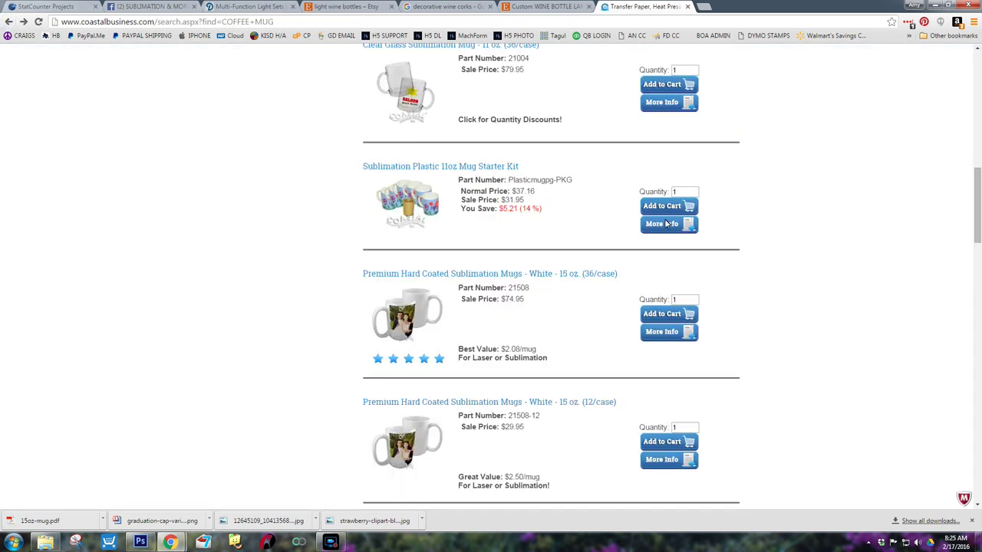
pyautogui.click(462, 168)
pyautogui.scroll(-3, 635, 351)
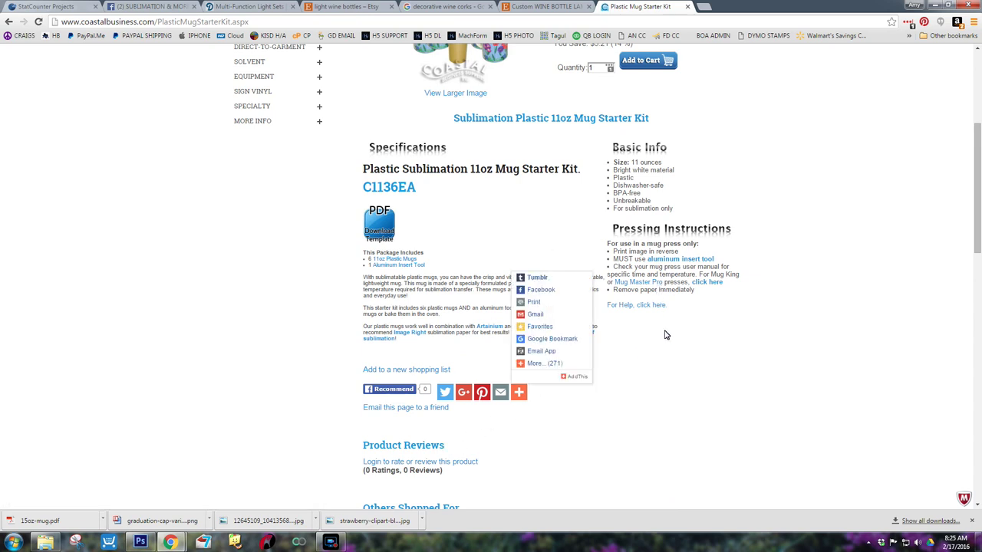
pyautogui.scroll(-1, 676, 343)
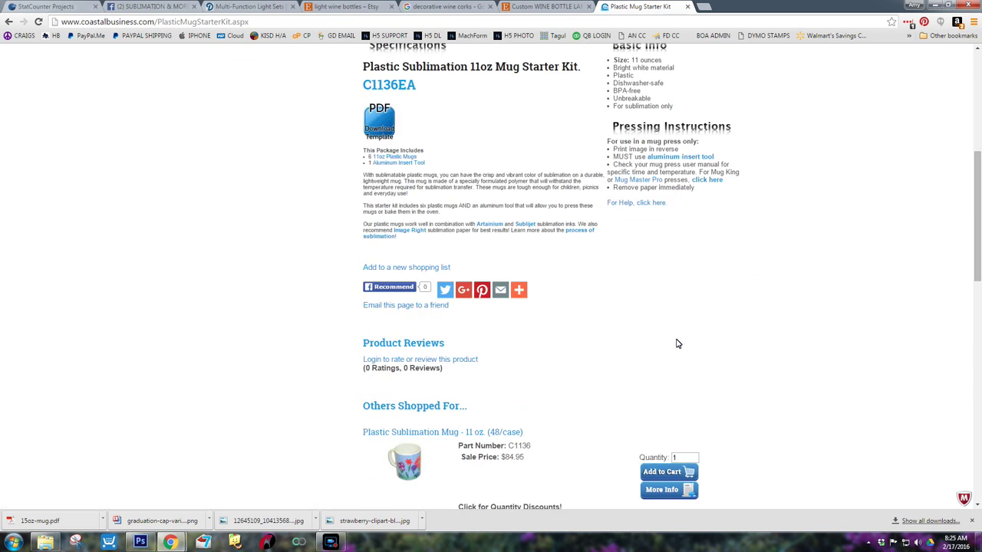
pyautogui.click(379, 123)
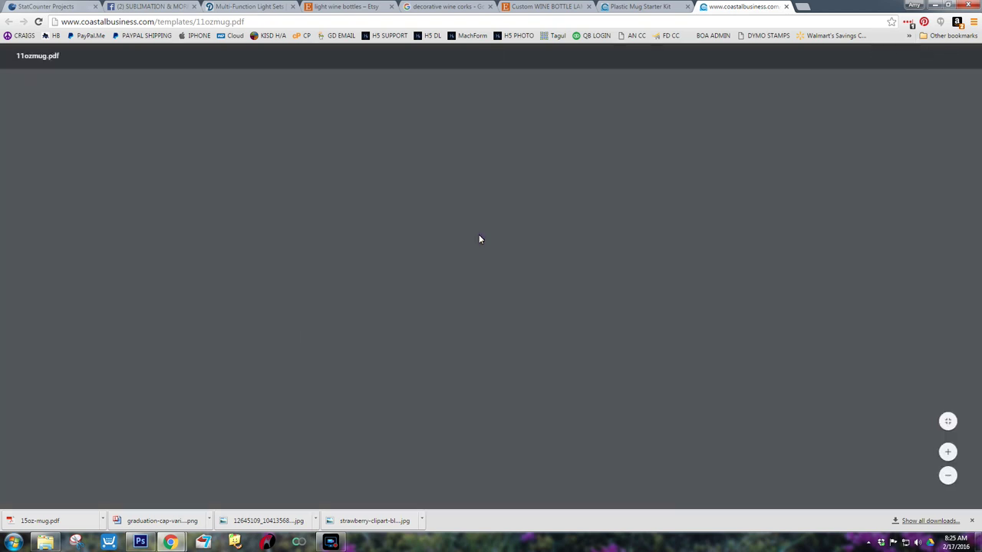
# Save the 11 oz. mug template to the Desktop as 11ozmug.pdf and close its page
pyautogui.rightClick(463, 207)
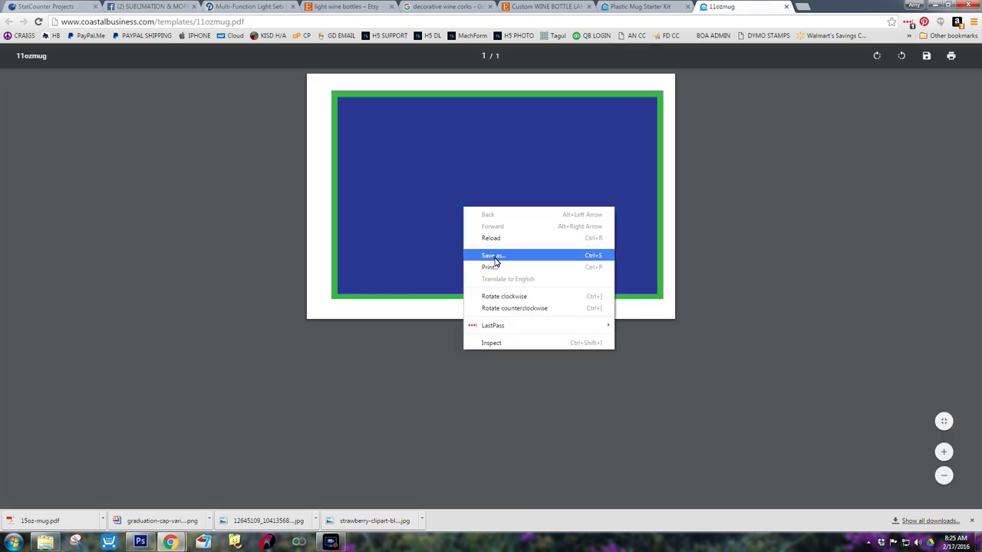
pyautogui.click(494, 256)
pyautogui.click(449, 354)
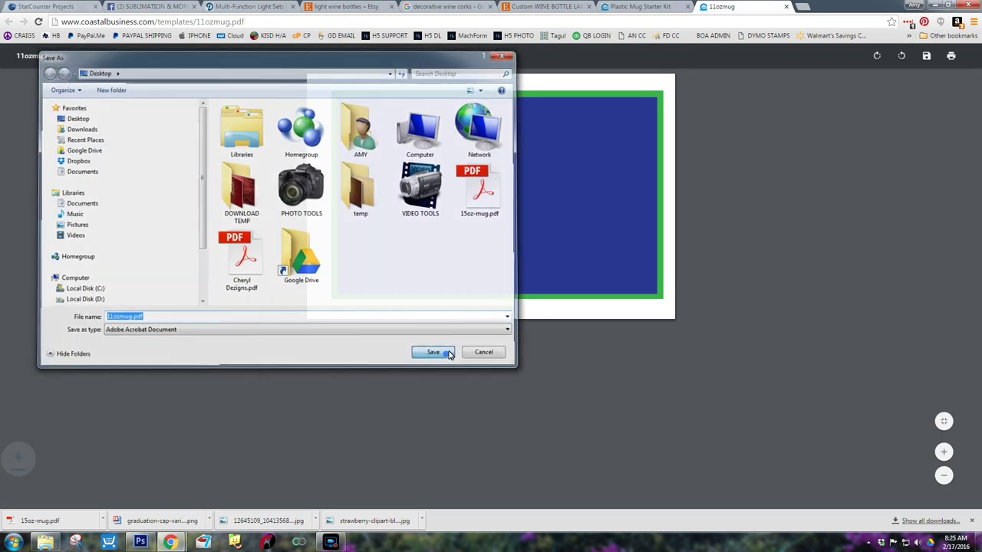
pyautogui.click(785, 7)
# Switch to Photoshop and open 15oz-mug.pdf from the Desktop
pyautogui.click(139, 543)
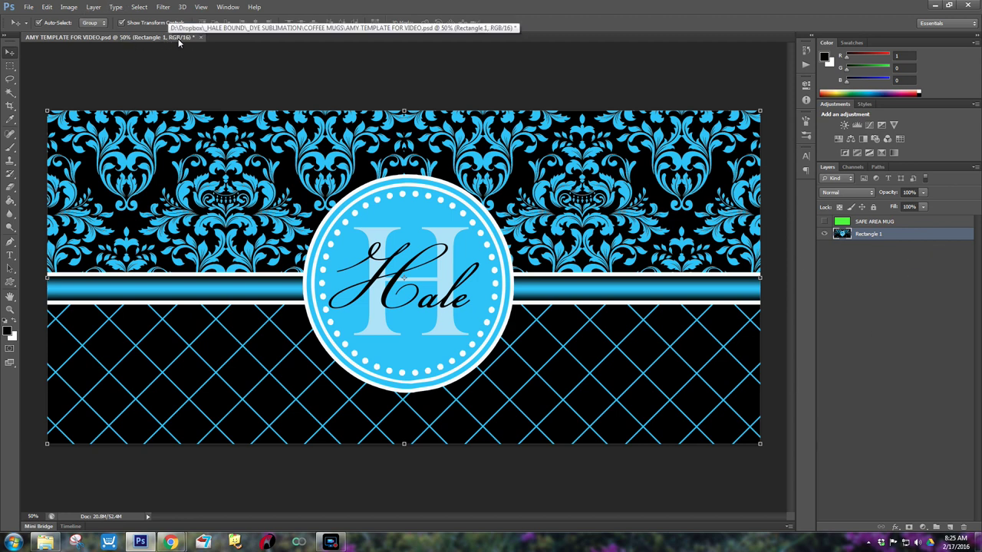
pyautogui.click(28, 7)
pyautogui.click(38, 26)
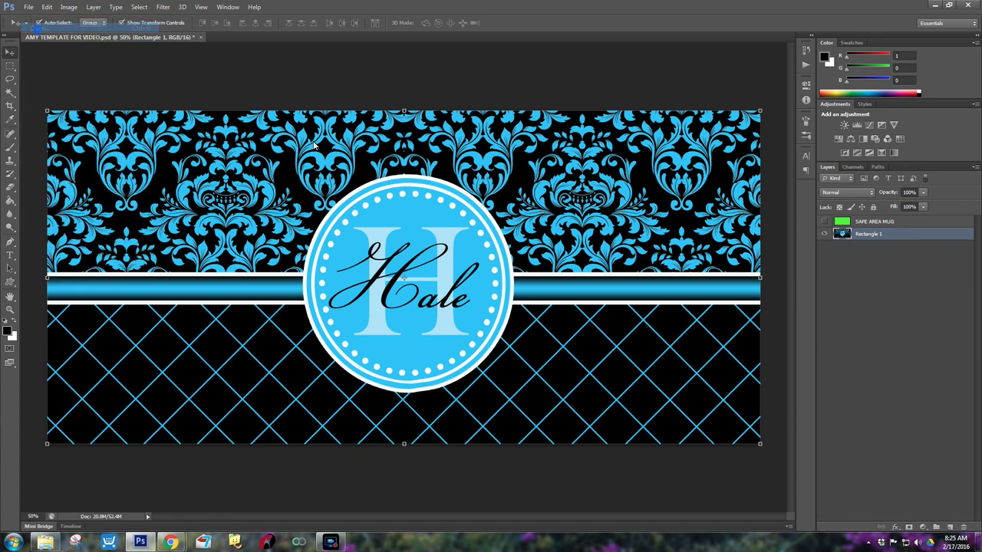
pyautogui.click(209, 181)
pyautogui.moveTo(689, 258); pyautogui.dragTo(691, 172)
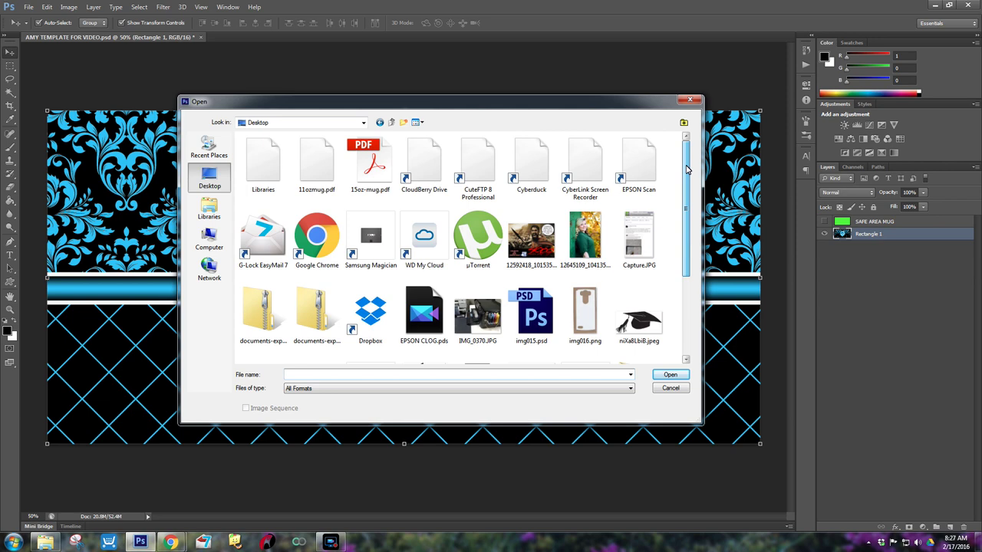
pyautogui.doubleClick(372, 170)
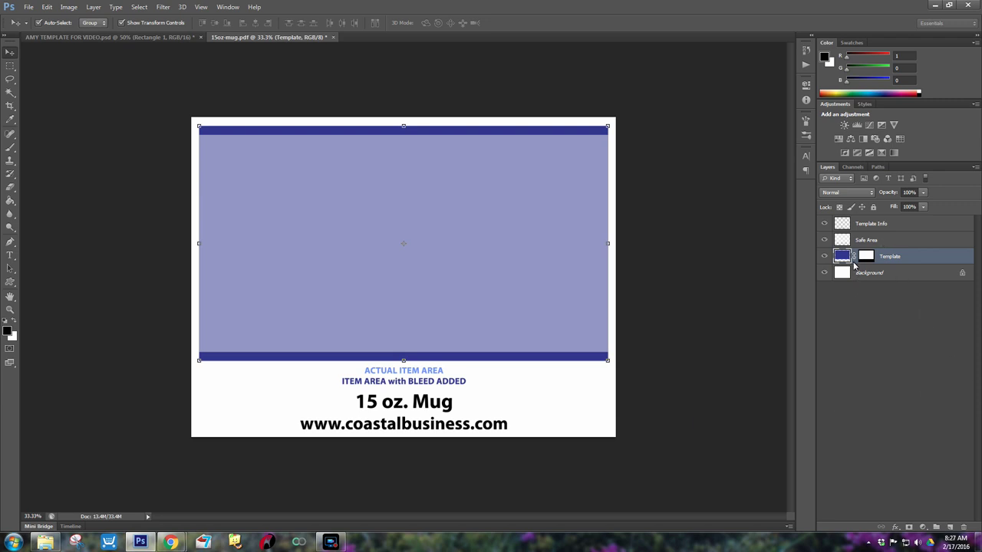
# Delete the Template Info layer and apply the layer mask on the Template layer
pyautogui.click(839, 227)
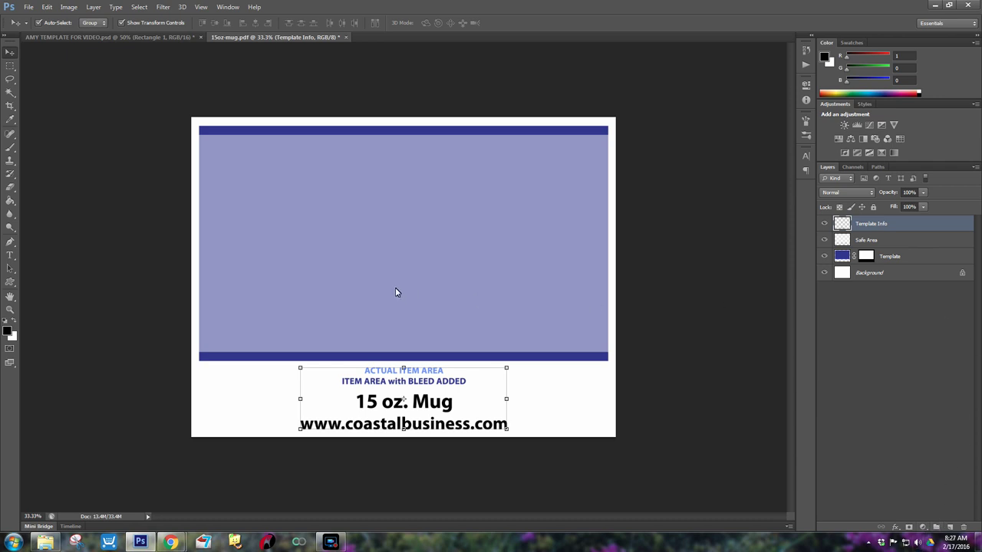
pyautogui.press('Delete')
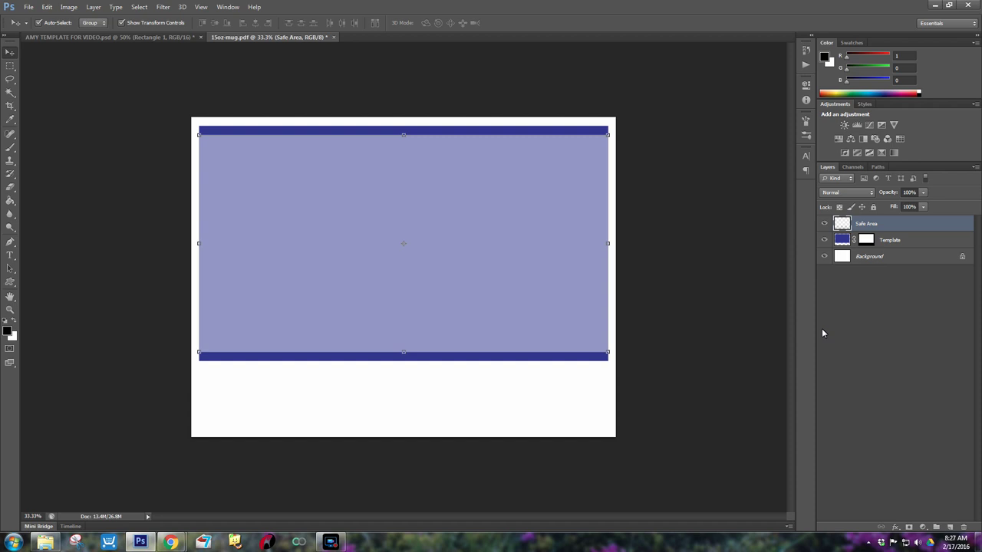
pyautogui.click(844, 240)
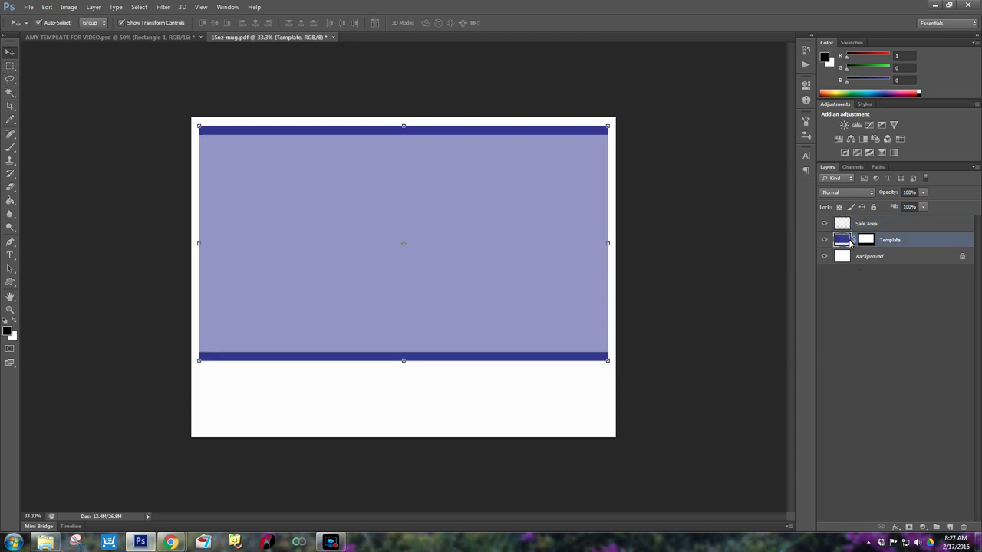
pyautogui.rightClick(860, 244)
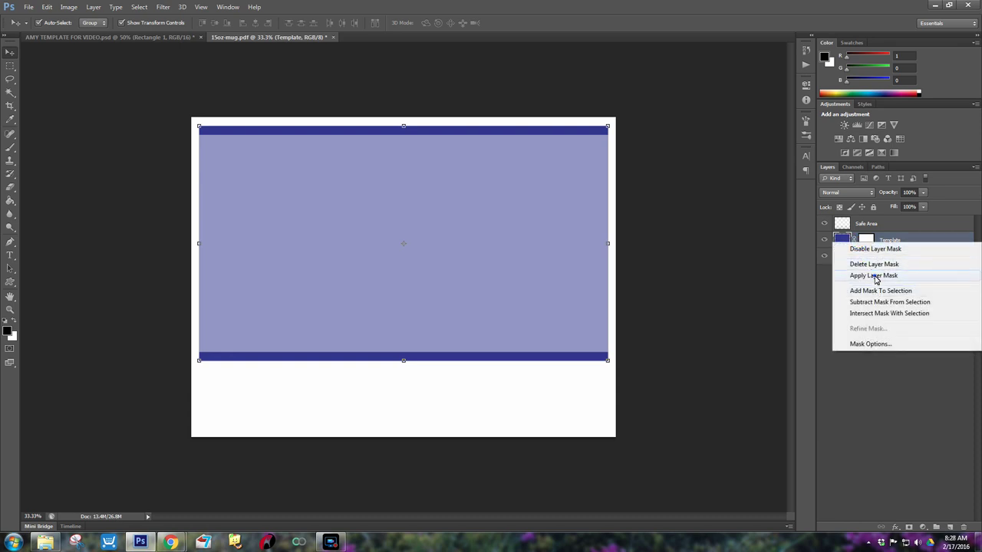
pyautogui.click(873, 276)
# Toggle the visibility of the Template and Safe Area layers to check what each one contains
pyautogui.click(843, 225)
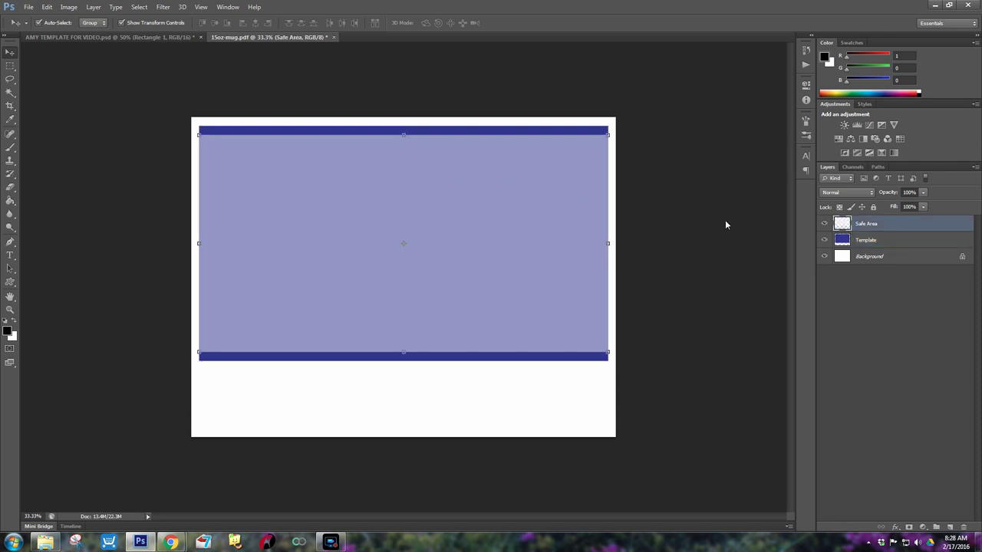
pyautogui.click(824, 241)
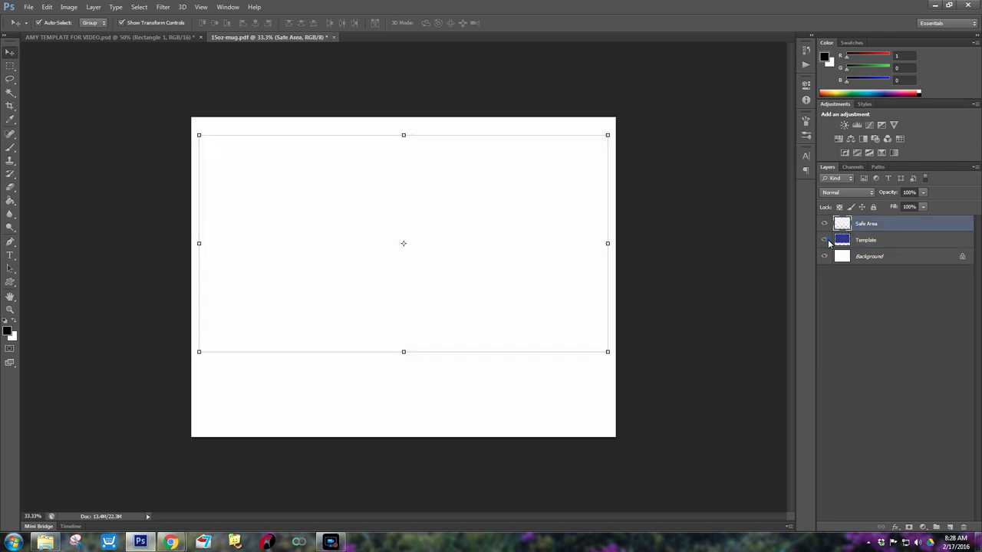
pyautogui.click(824, 241)
pyautogui.click(824, 241)
pyautogui.click(825, 241)
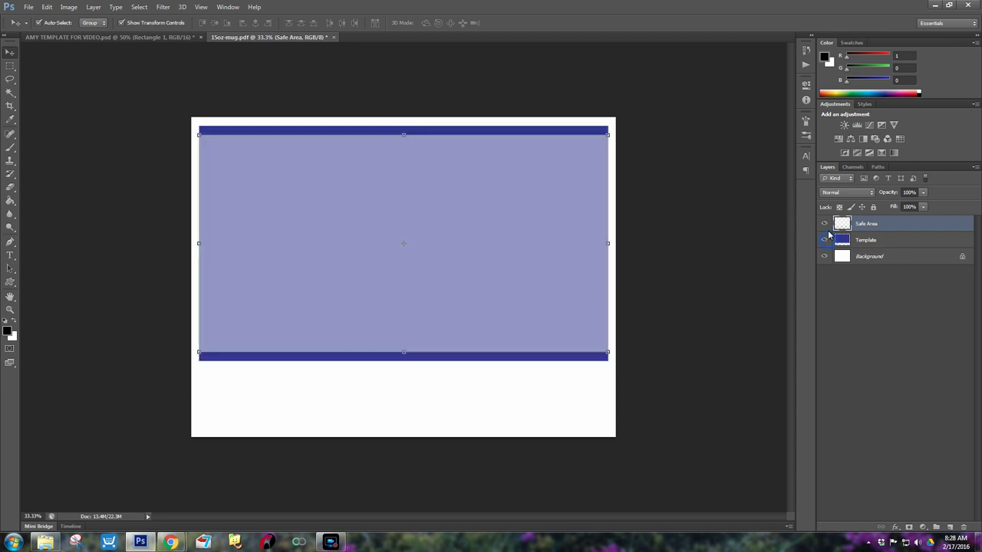
pyautogui.click(825, 223)
pyautogui.click(825, 223)
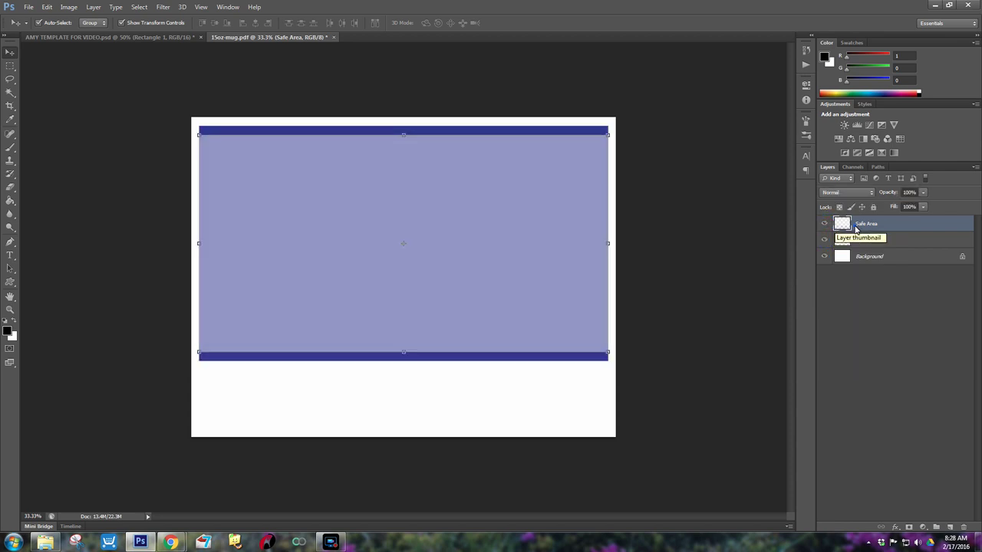
# Delete the Safe Area layer and undo the deletion
pyautogui.press('Delete')
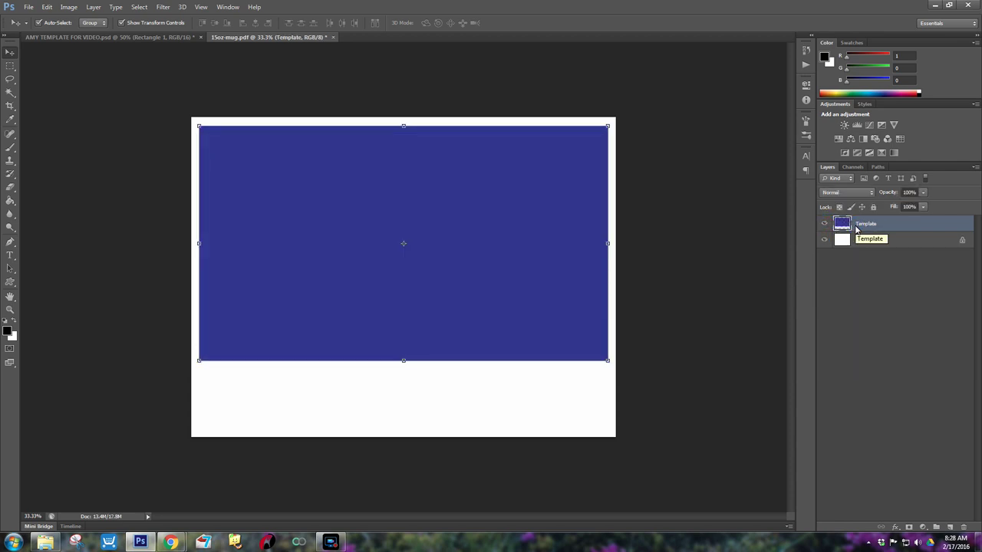
pyautogui.hotkey('ctrl', 'z')
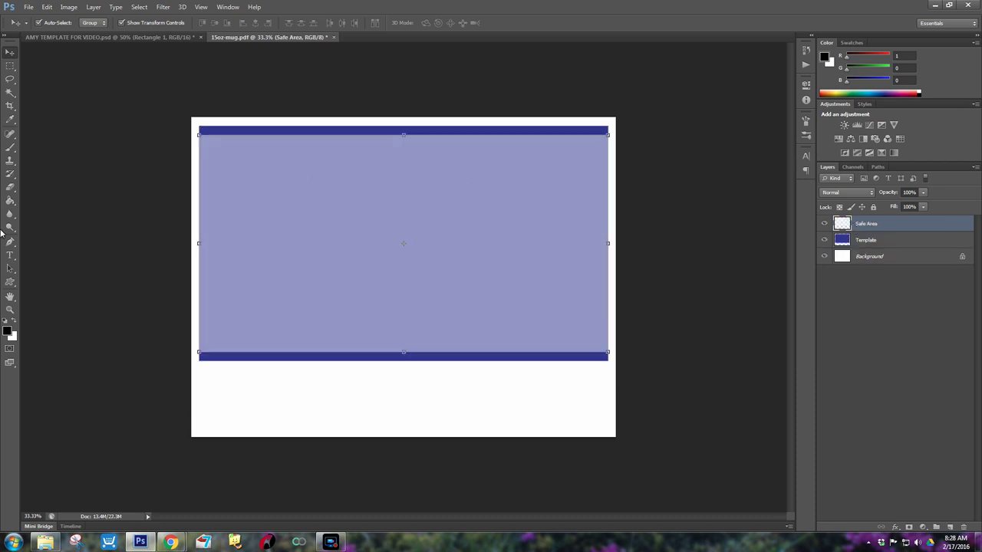
# Sample the light purple of the safe area (#9698c9) as the foreground color
pyautogui.click(8, 328)
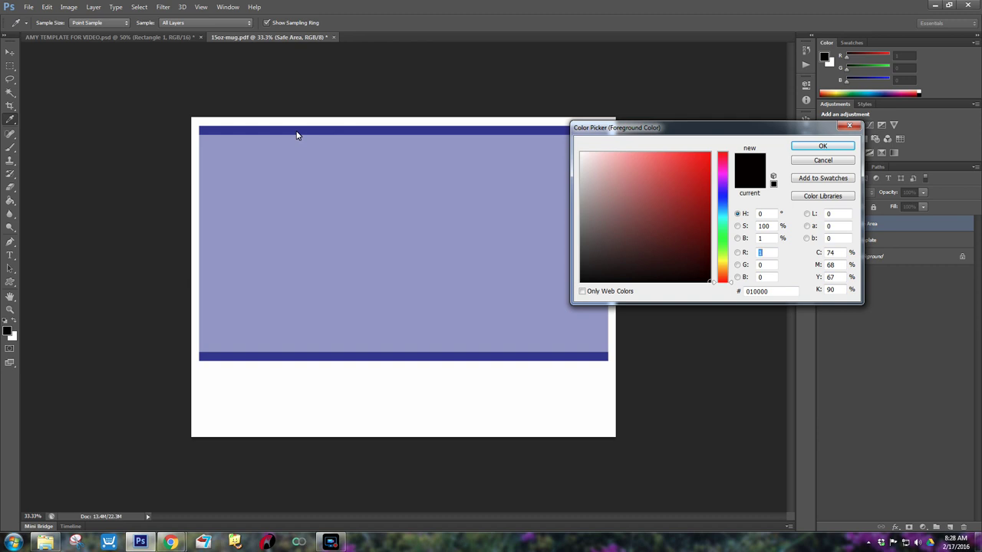
pyautogui.click(299, 168)
pyautogui.click(823, 146)
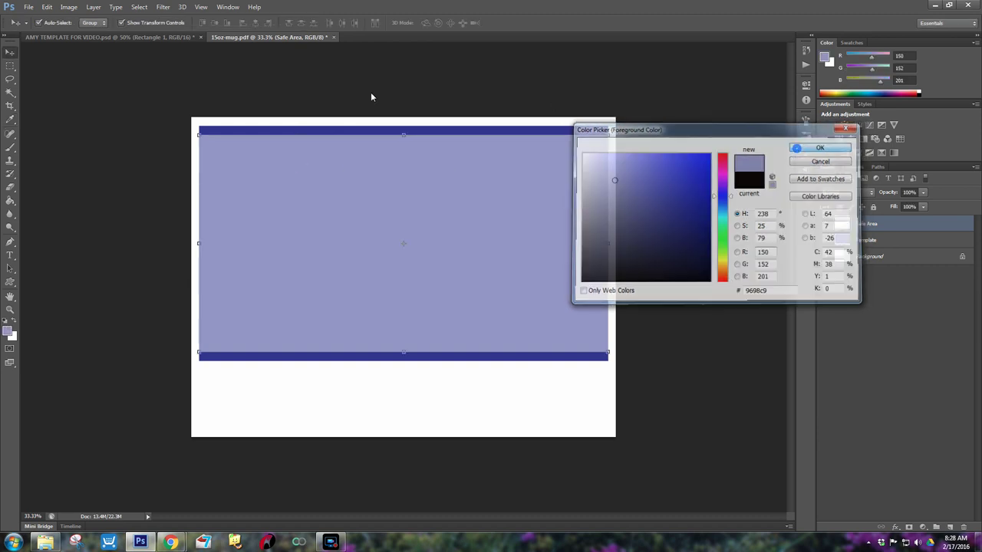
# Set the foreground color to bright green and fill the Safe Area layer's rectangle with it using the Paint Bucket
pyautogui.click(8, 330)
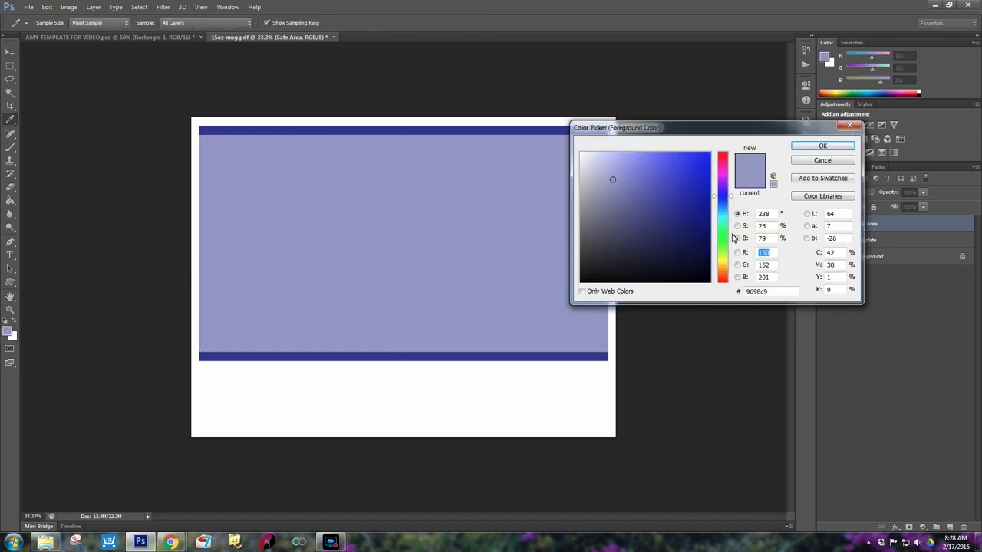
pyautogui.click(726, 235)
pyautogui.click(707, 155)
pyautogui.click(822, 146)
pyautogui.press('v')
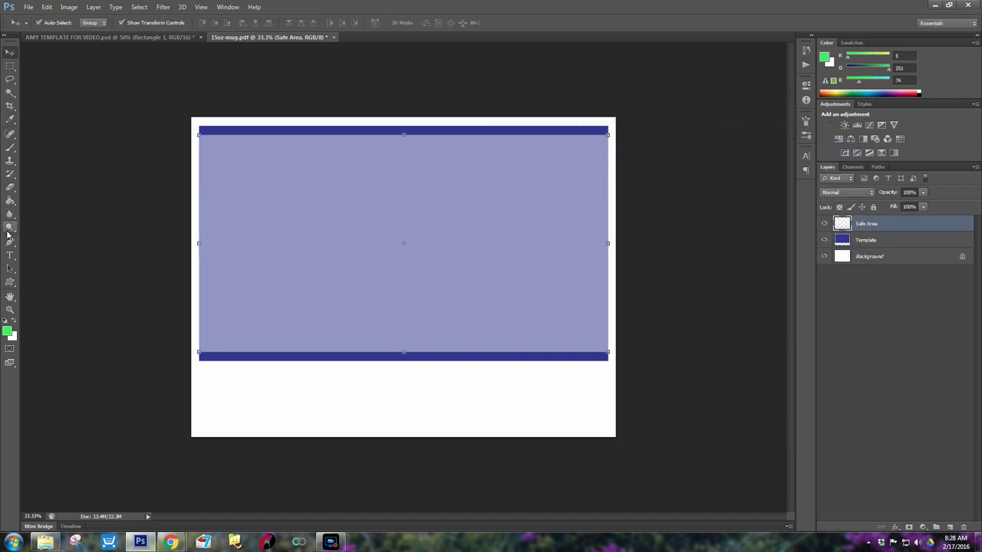
pyautogui.click(10, 200)
pyautogui.click(381, 208)
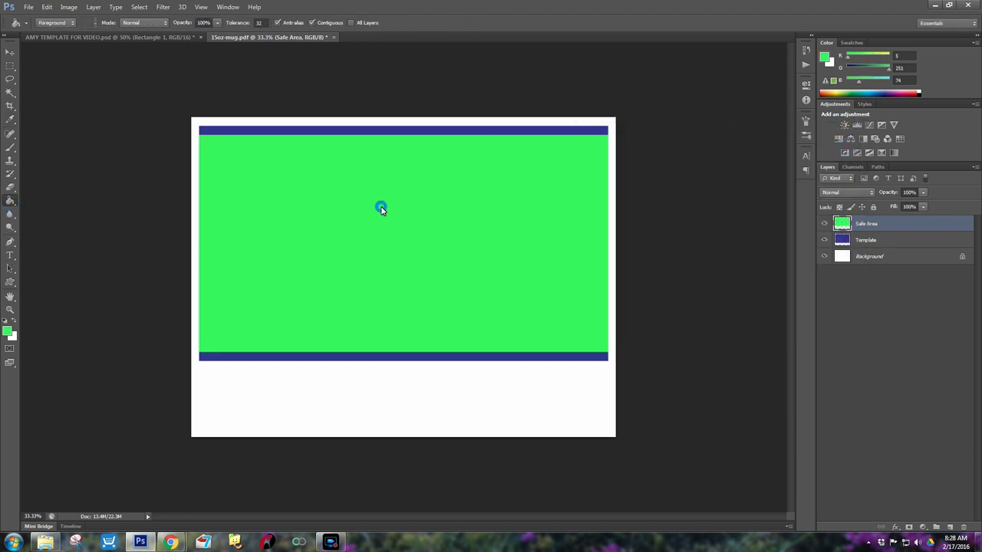
# Reset the foreground color to black and fill the Template layer's blue rectangle with it
pyautogui.click(861, 240)
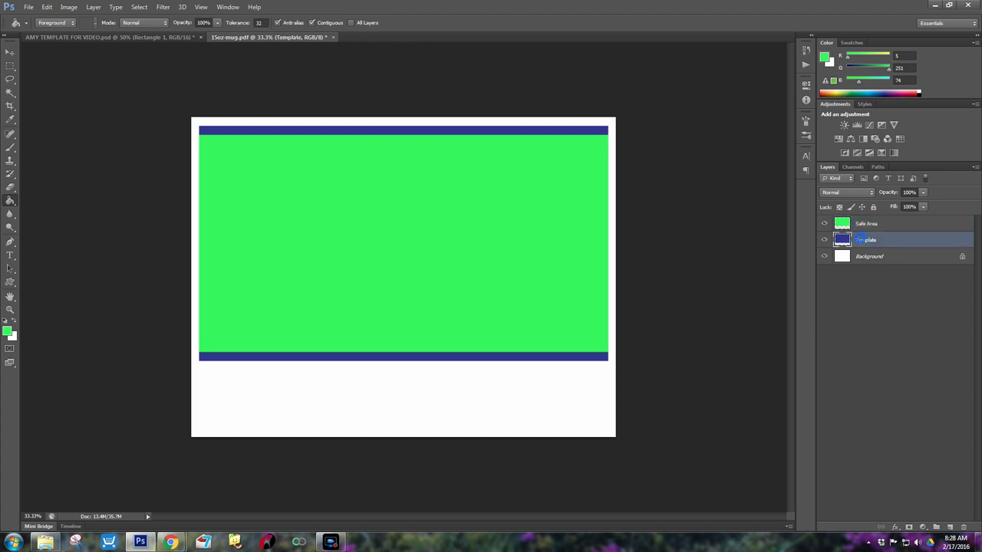
pyautogui.click(5, 321)
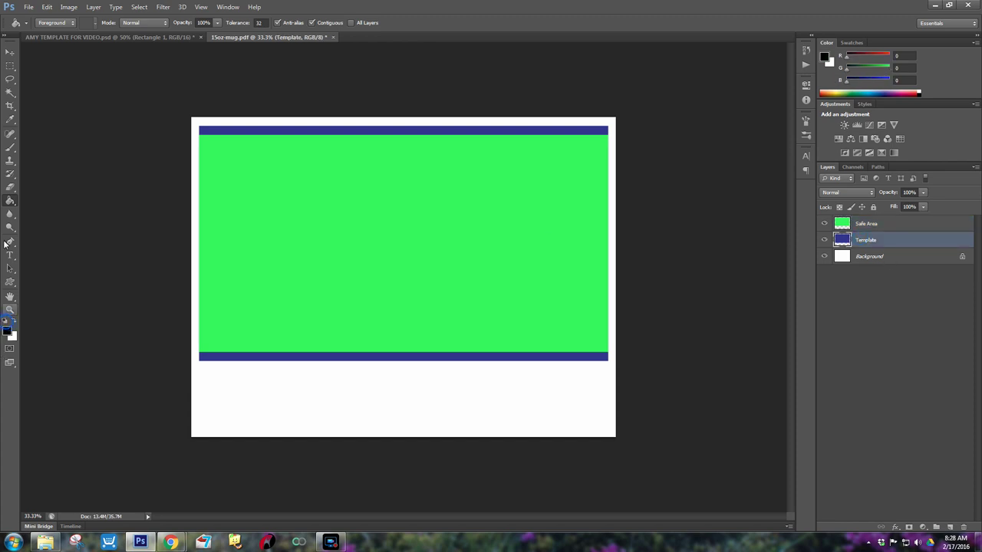
pyautogui.click(289, 357)
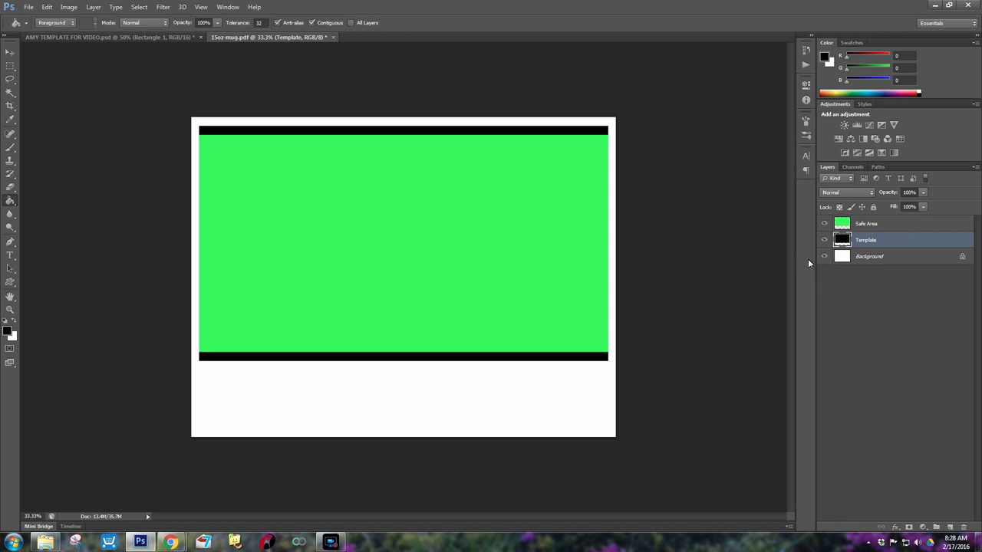
# Convert the locked Background into a regular layer and delete it
pyautogui.click(845, 257)
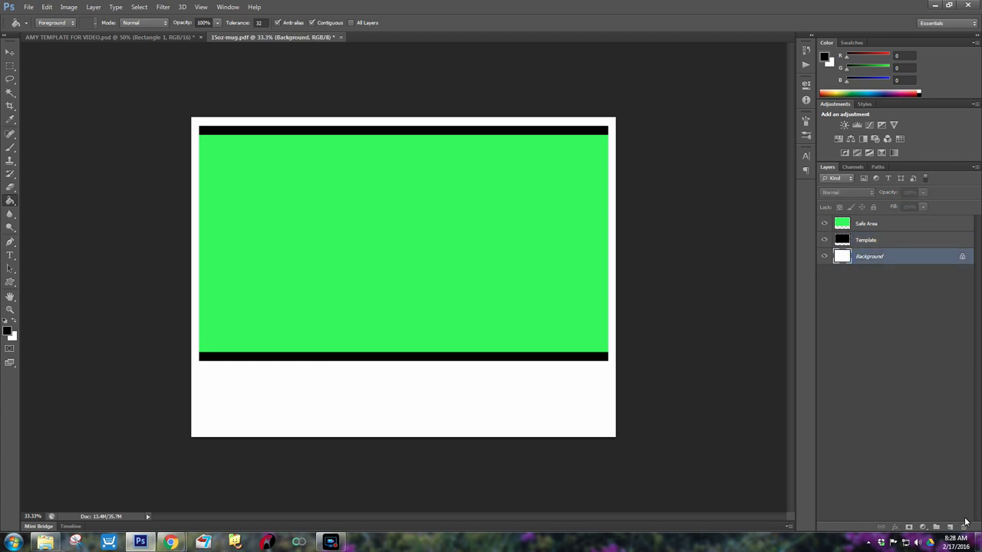
pyautogui.doubleClick(862, 257)
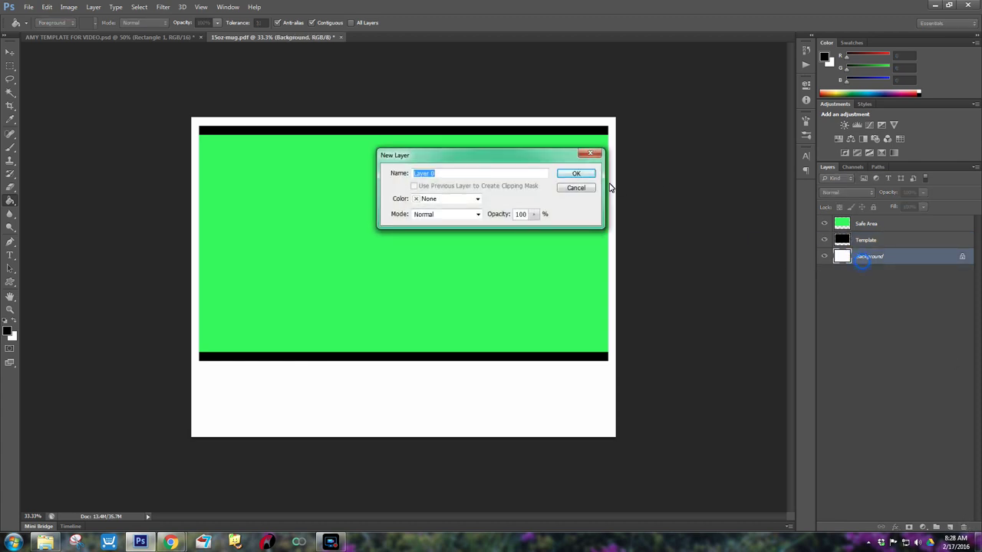
pyautogui.click(587, 176)
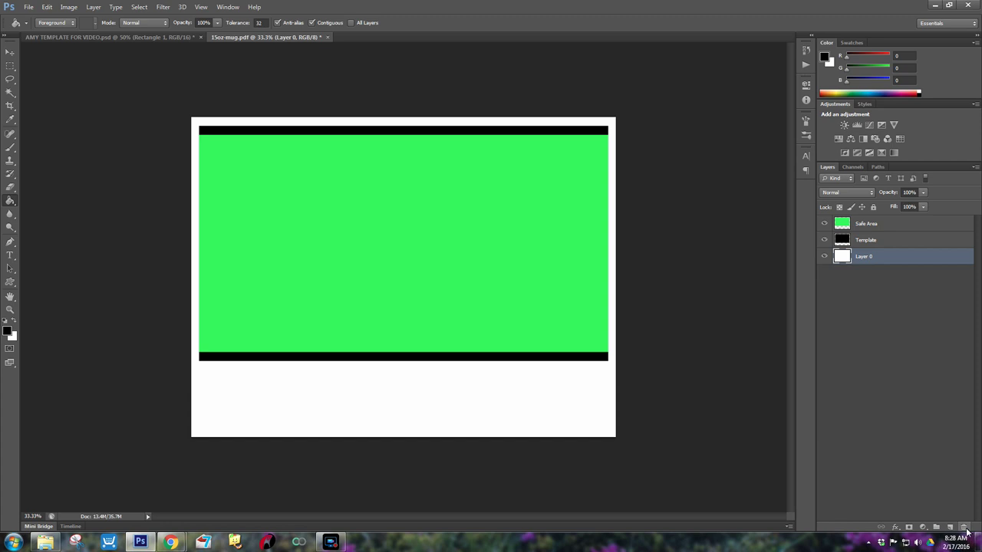
pyautogui.click(965, 528)
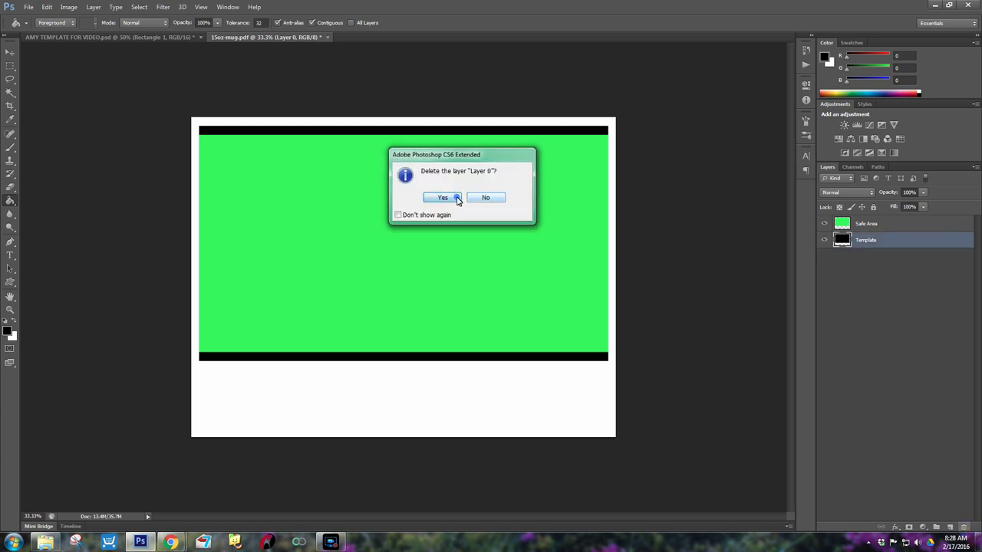
pyautogui.click(451, 198)
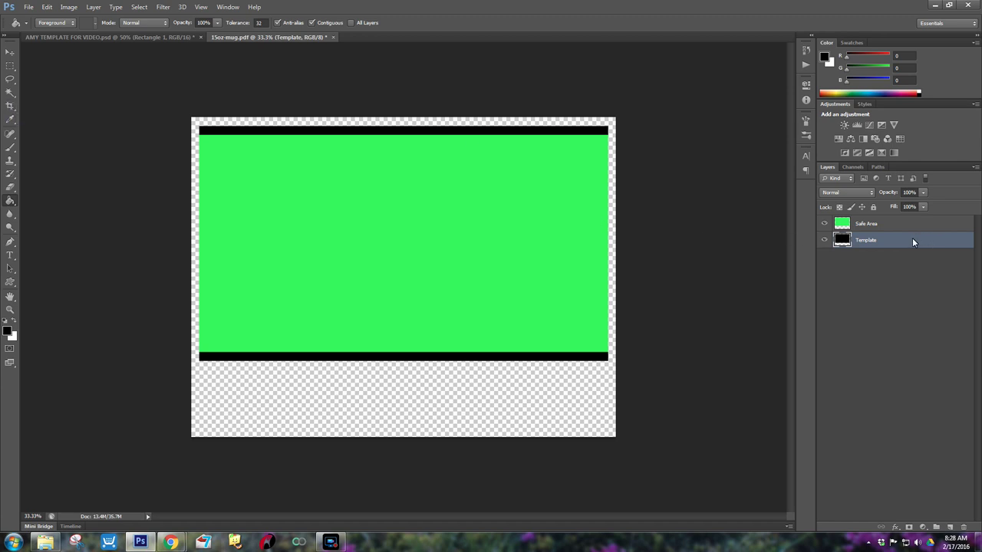
# Save the template to the desktop in Photoshop format as 15oz-mug.psd with Maximize Compatibility, and hide the Safe Area layer
pyautogui.click(28, 8)
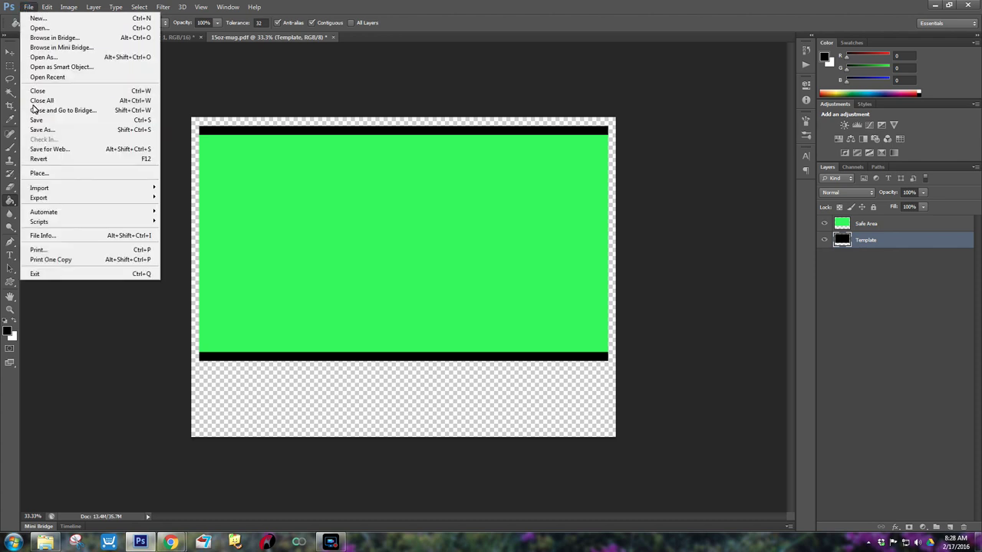
pyautogui.click(45, 132)
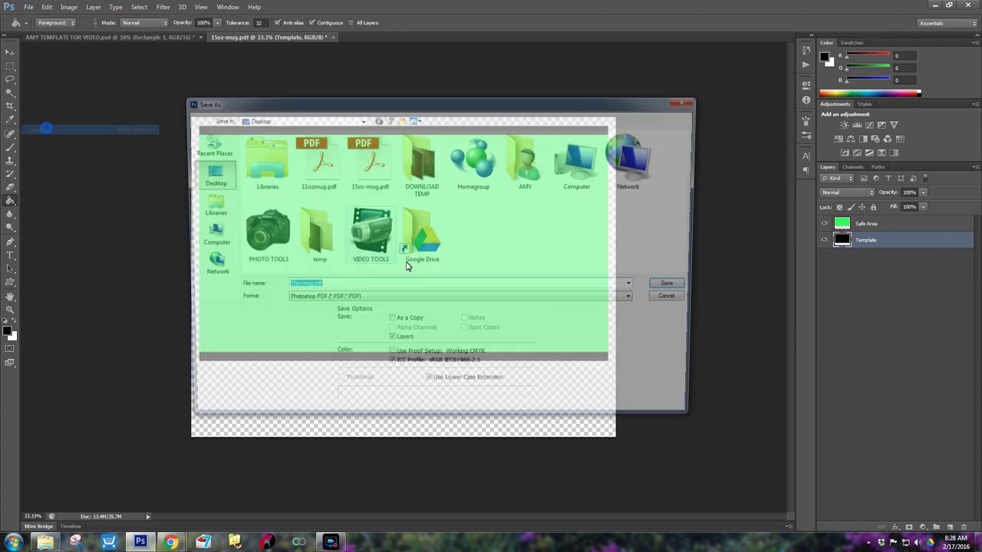
pyautogui.click(351, 289)
pyautogui.press('BackSpace')
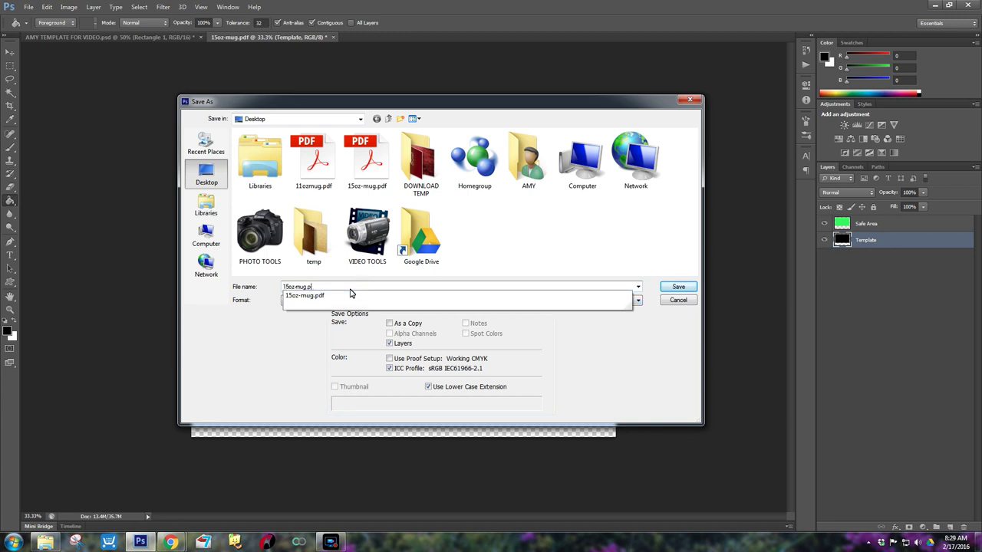
pyautogui.write('.')
pyautogui.press('Tab')
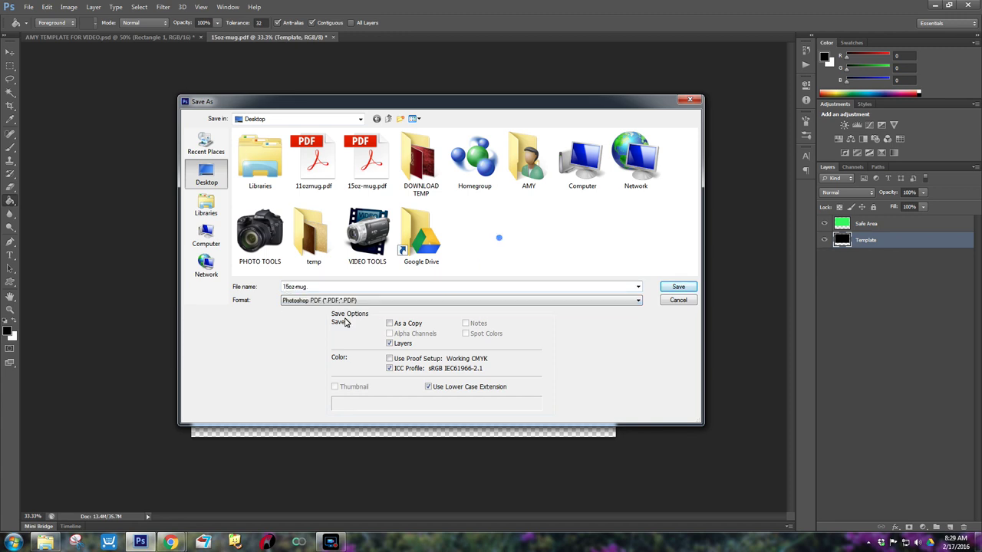
pyautogui.click(347, 302)
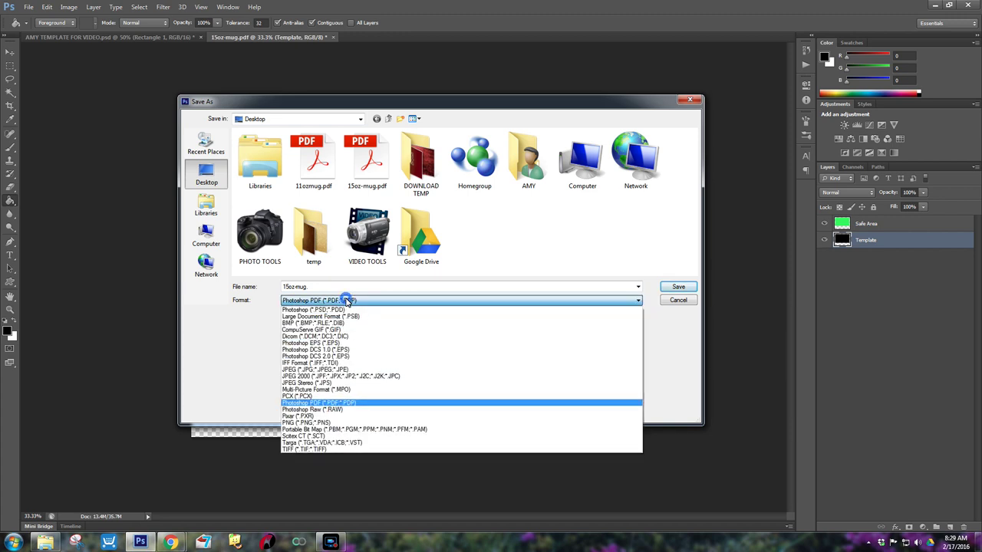
pyautogui.click(345, 308)
pyautogui.click(309, 290)
pyautogui.click(309, 290)
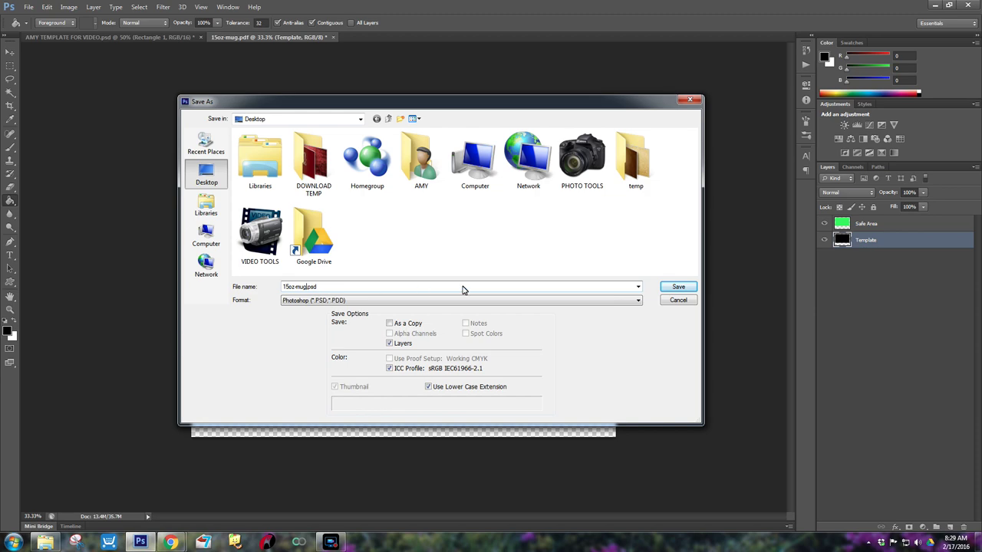
pyautogui.click(675, 288)
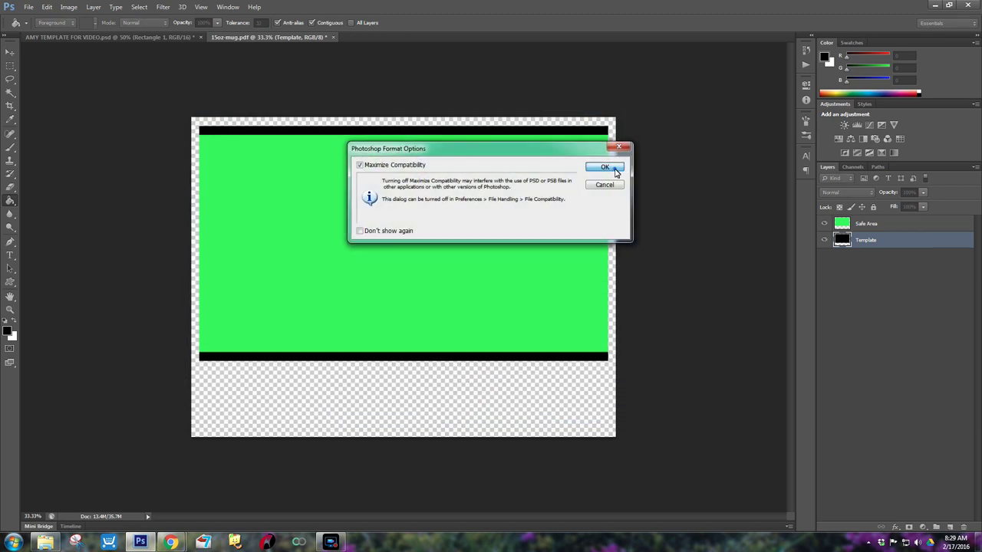
pyautogui.click(609, 163)
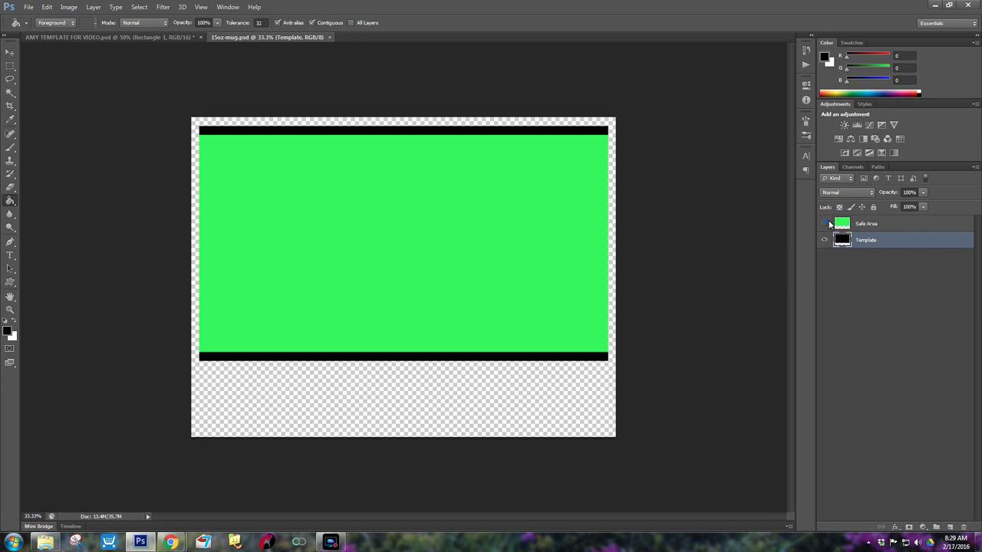
pyautogui.click(827, 223)
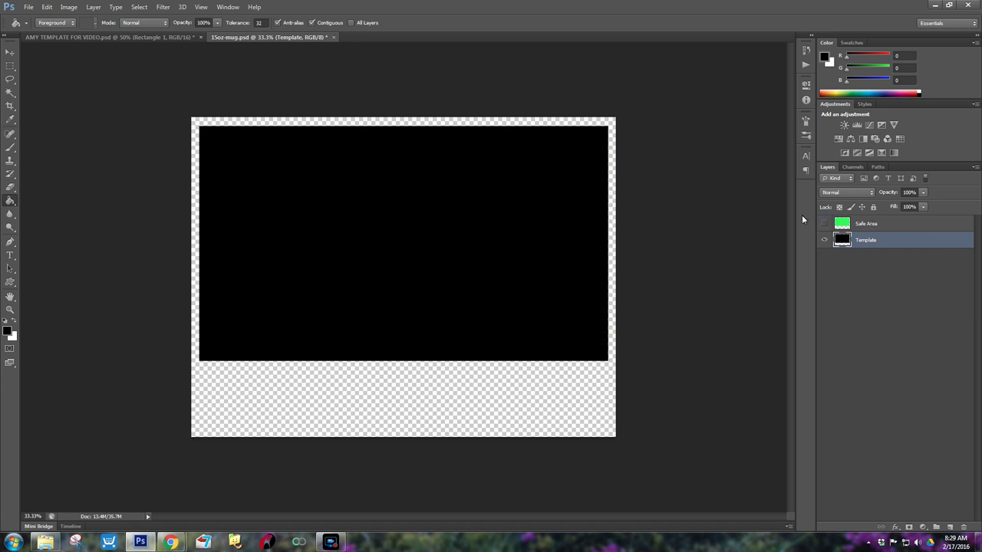
# Open the damask pattern image "Photo Feb 16, 11 16 21 AM.png" from the BACKGROUNDS folder
pyautogui.click(97, 38)
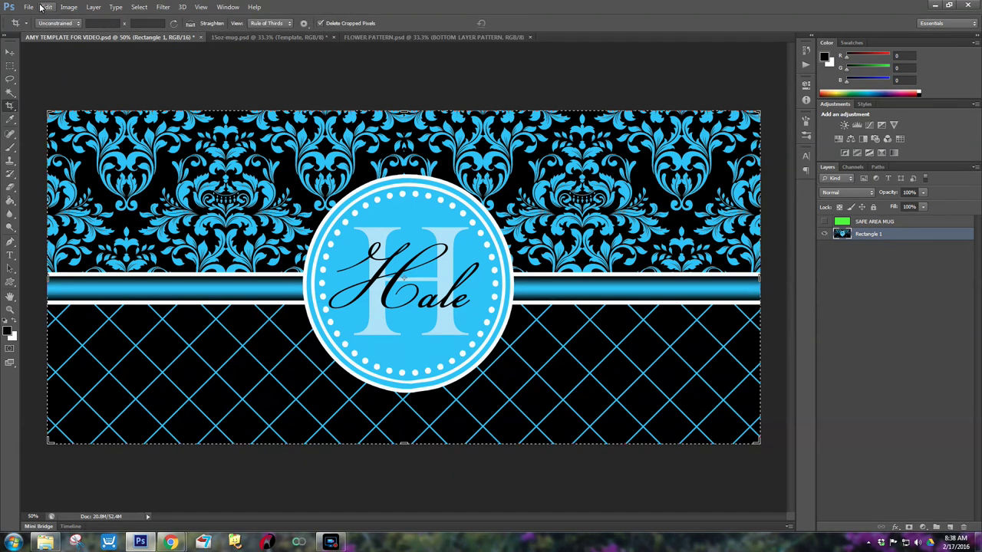
pyautogui.click(28, 7)
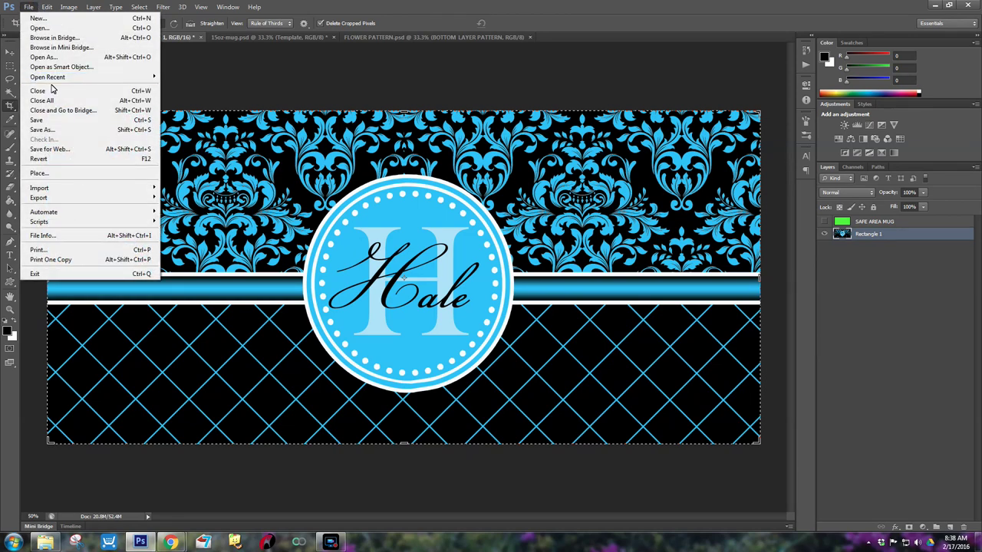
pyautogui.click(40, 28)
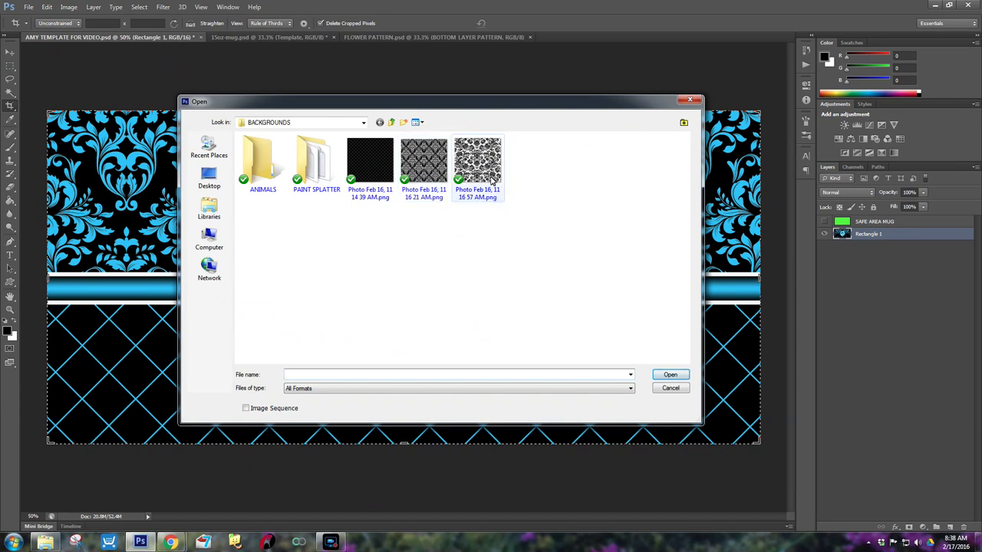
pyautogui.click(424, 178)
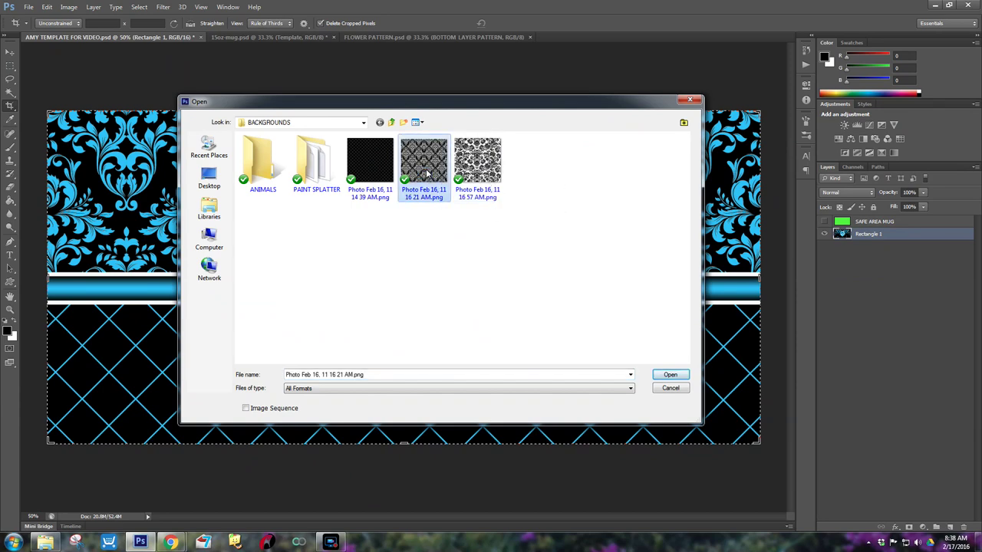
pyautogui.doubleClick(428, 175)
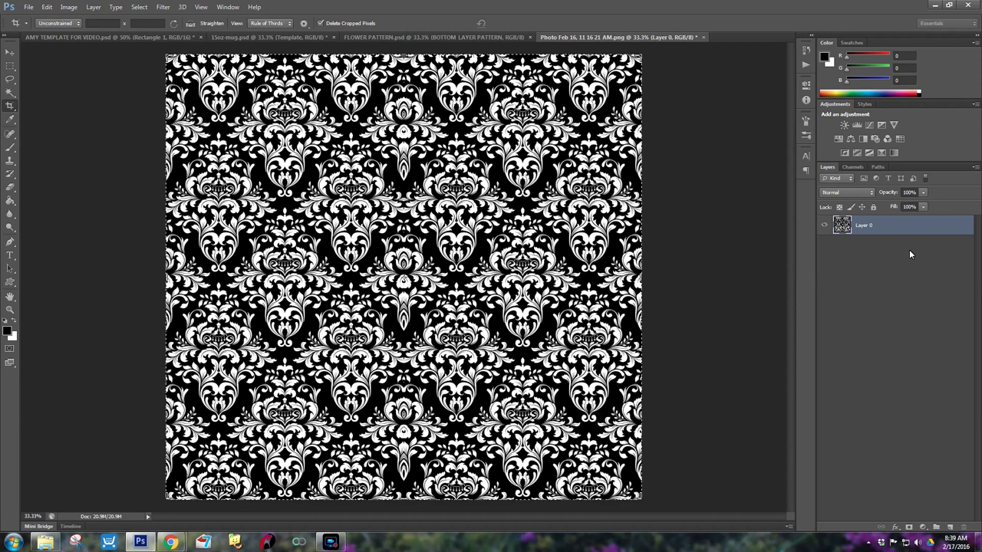
# View the finished design in AMY TEMPLATE FOR VIDEO.psd, return to the damask image and close FLOWER PATTERN.psd
pyautogui.click(10, 51)
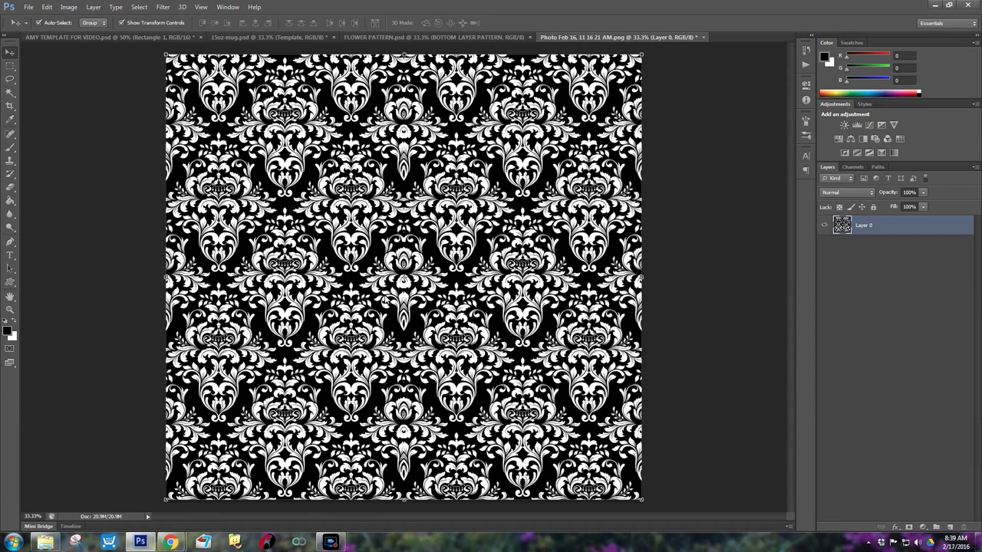
pyautogui.click(76, 37)
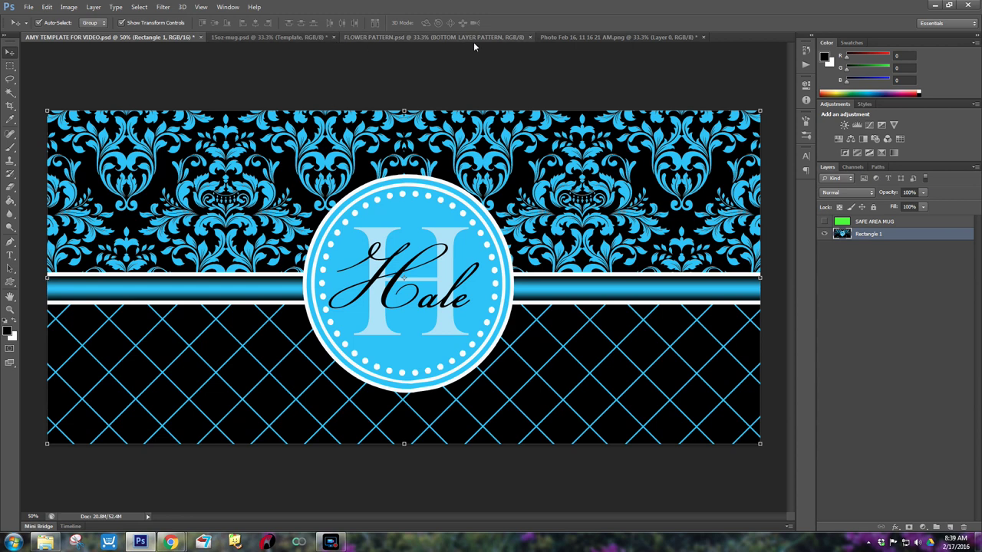
pyautogui.click(561, 38)
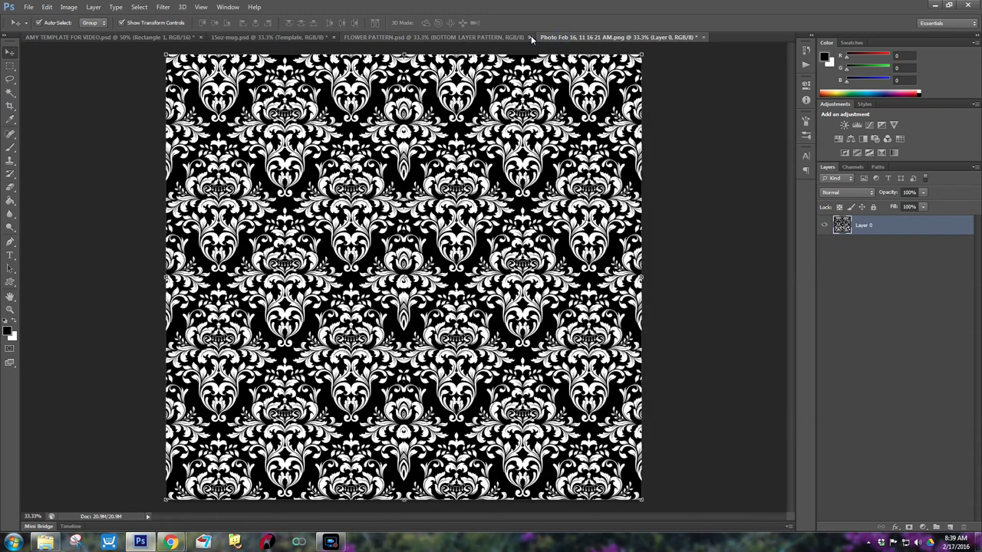
pyautogui.click(530, 37)
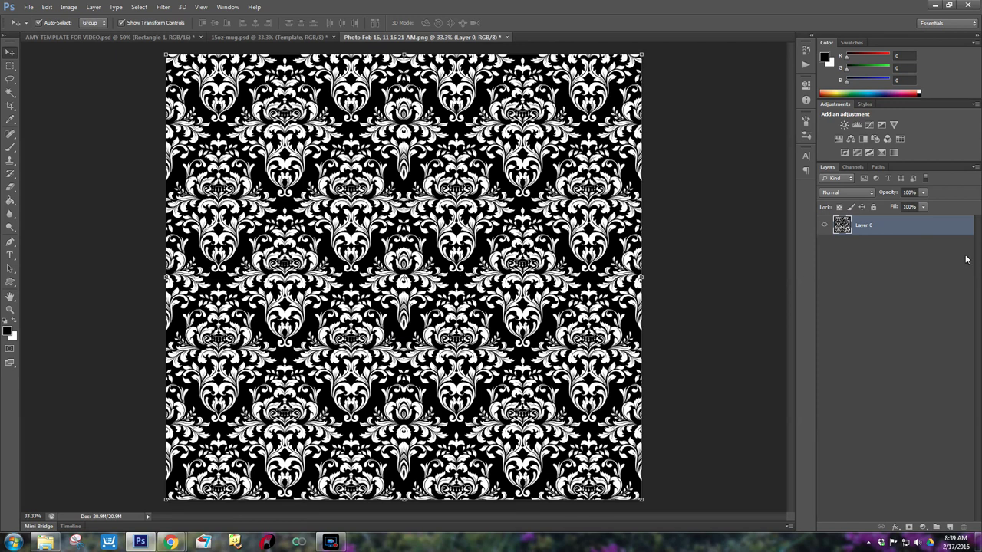
# Duplicate Layer 0 of the damask image and hide the original layer
pyautogui.rightClick(866, 228)
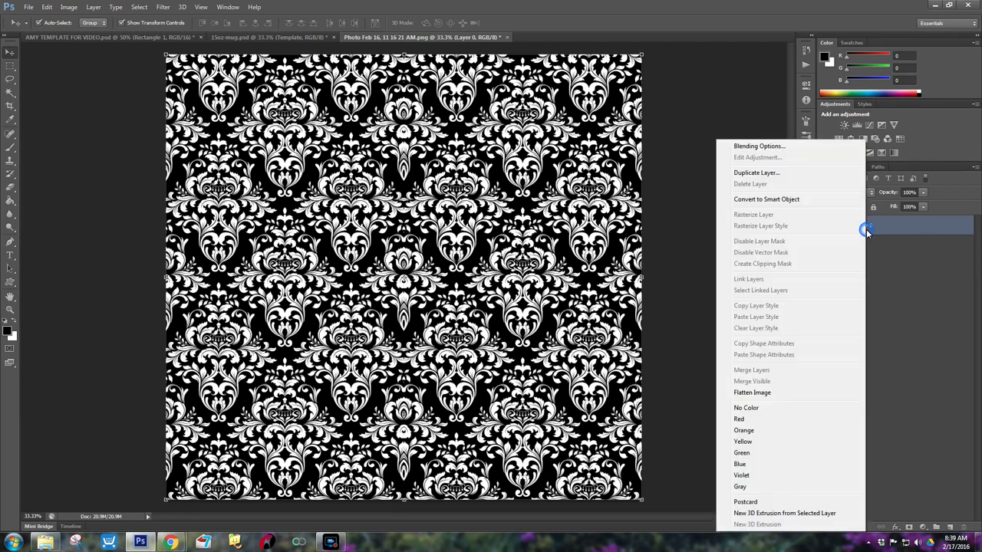
pyautogui.click(793, 173)
pyautogui.click(581, 166)
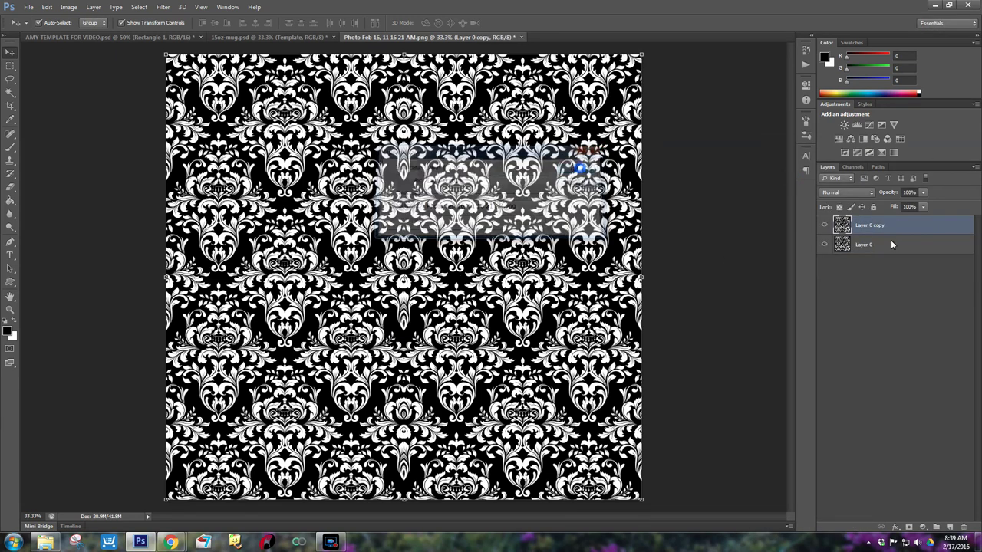
pyautogui.click(824, 245)
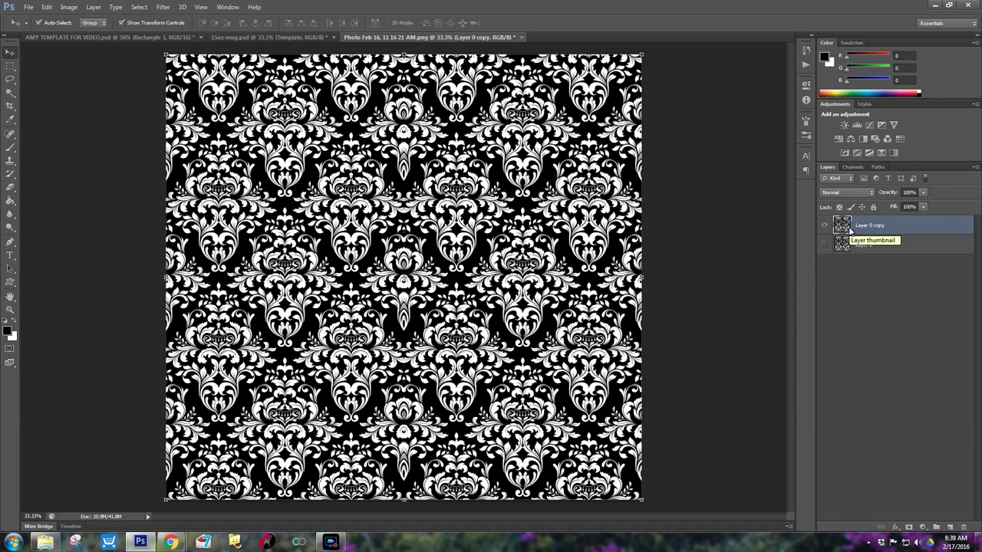
# Select the black areas of the duplicated damask layer using Color Range with Fuzziness 124, and add a layer mask from the selection
pyautogui.click(138, 7)
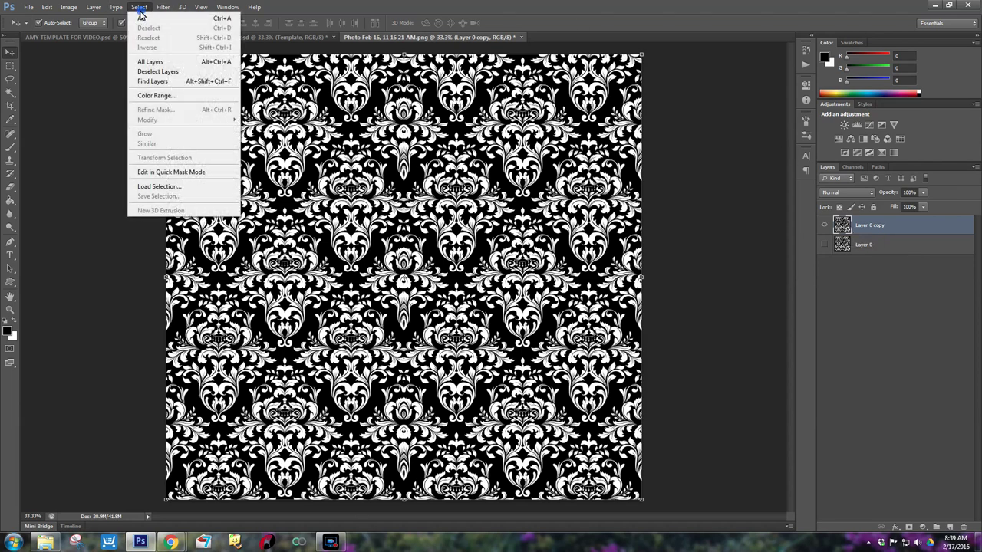
pyautogui.click(156, 95)
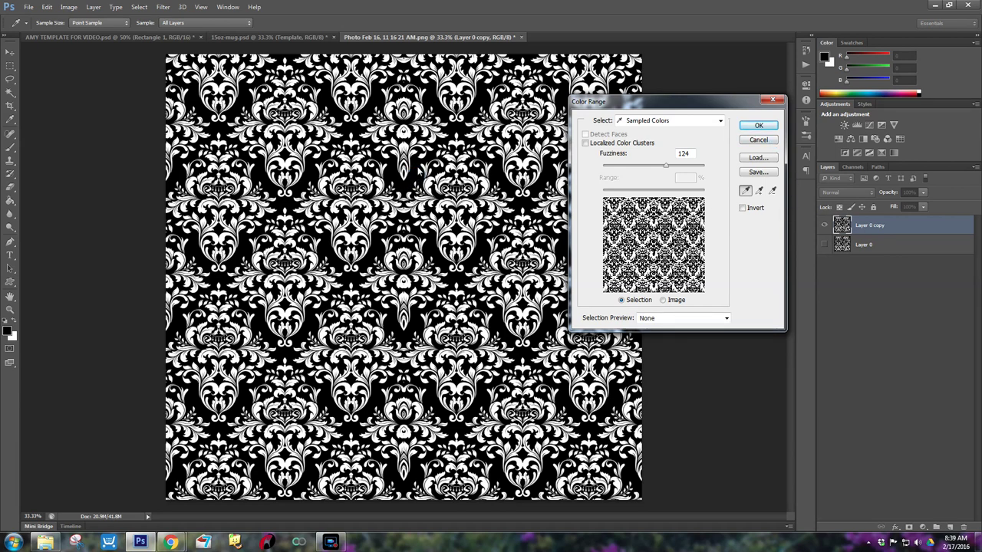
pyautogui.click(759, 127)
pyautogui.press('v')
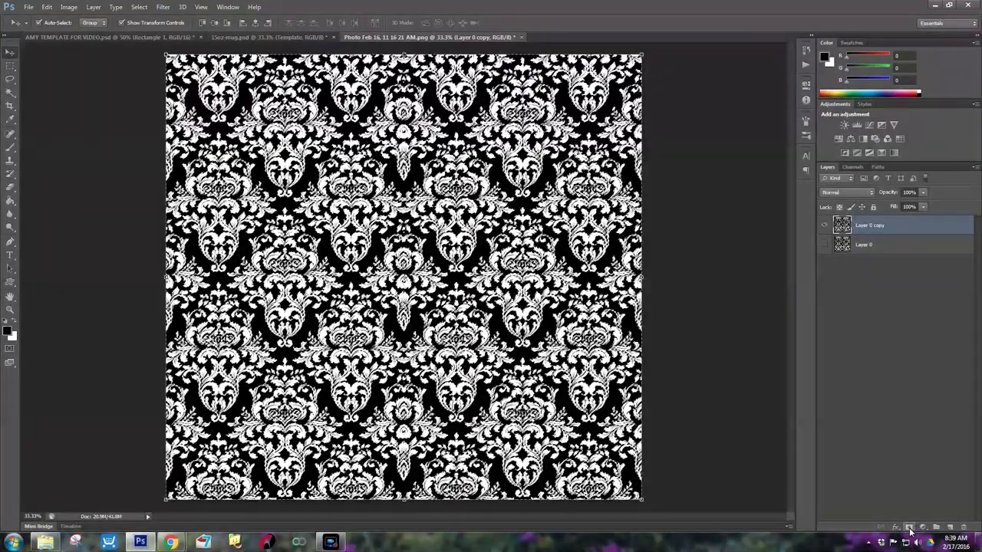
pyautogui.click(910, 528)
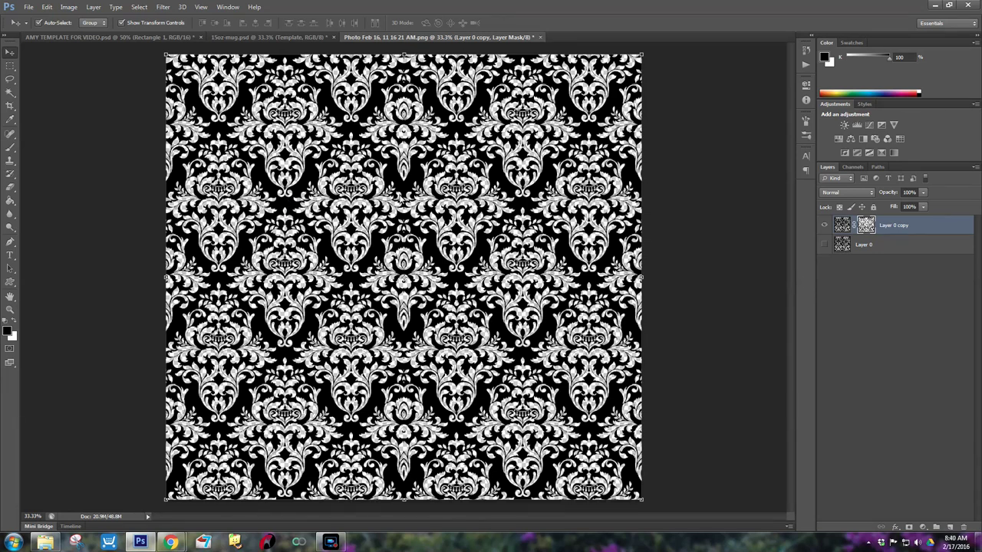
# Show Layer 0 again and apply the layer mask on Layer 0 copy
pyautogui.click(826, 244)
pyautogui.click(825, 244)
pyautogui.click(826, 244)
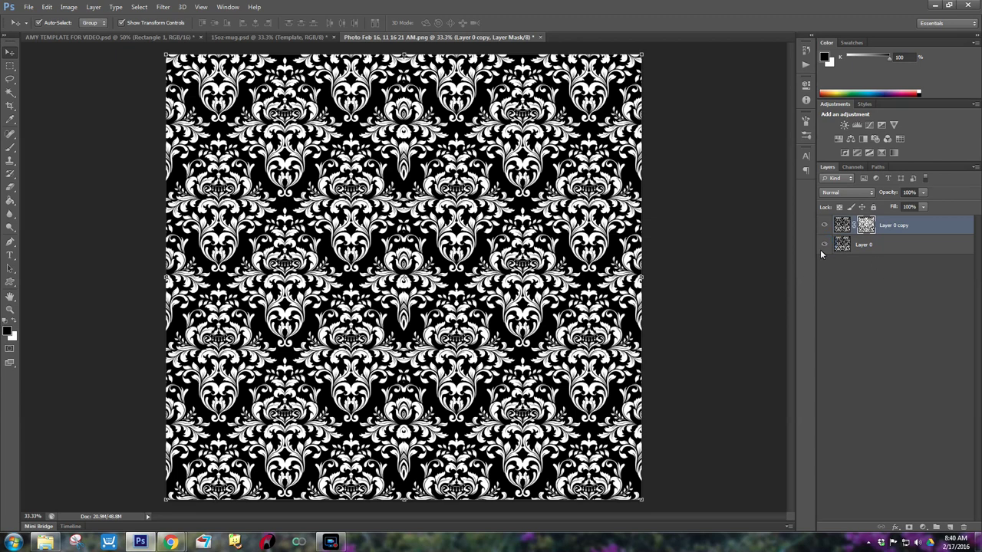
pyautogui.rightClick(866, 224)
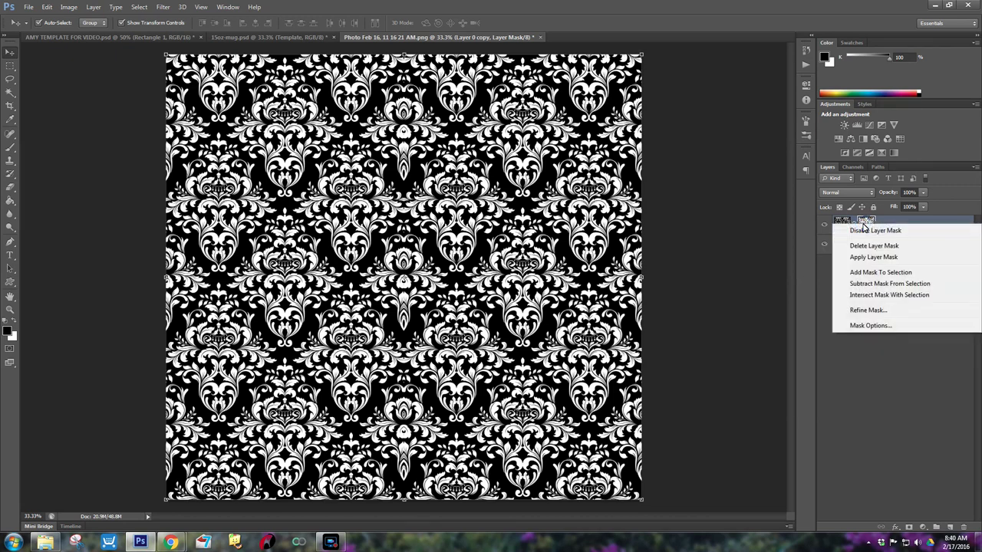
pyautogui.click(865, 257)
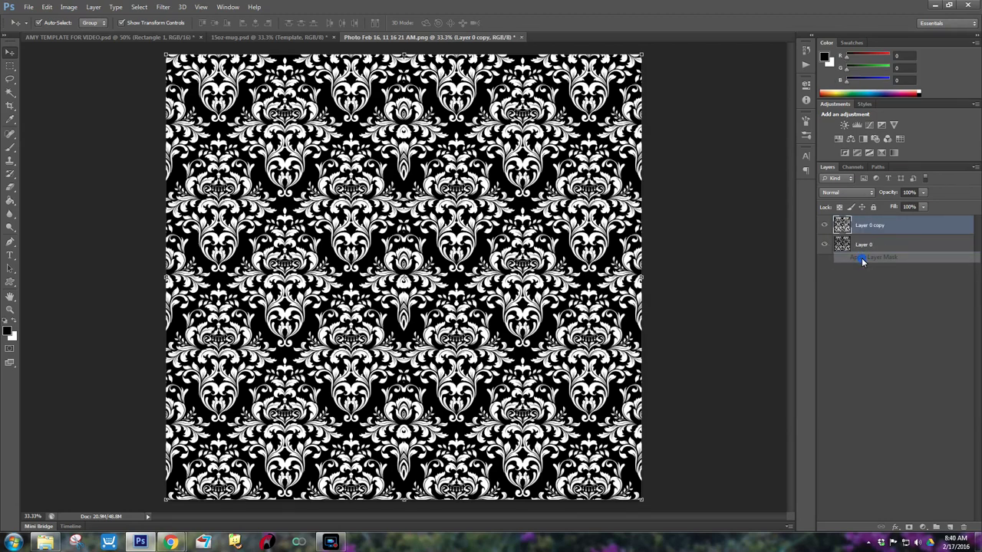
pyautogui.click(826, 244)
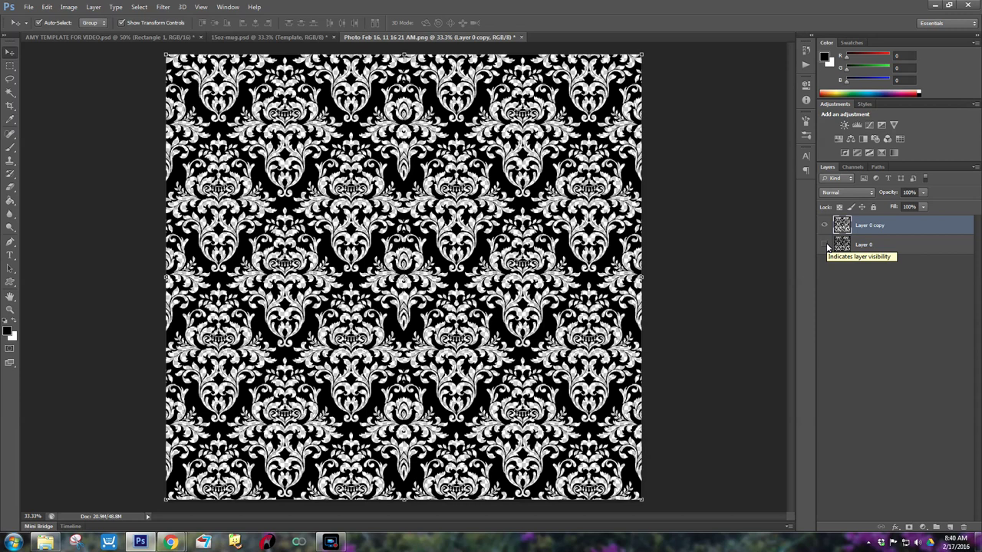
pyautogui.click(826, 244)
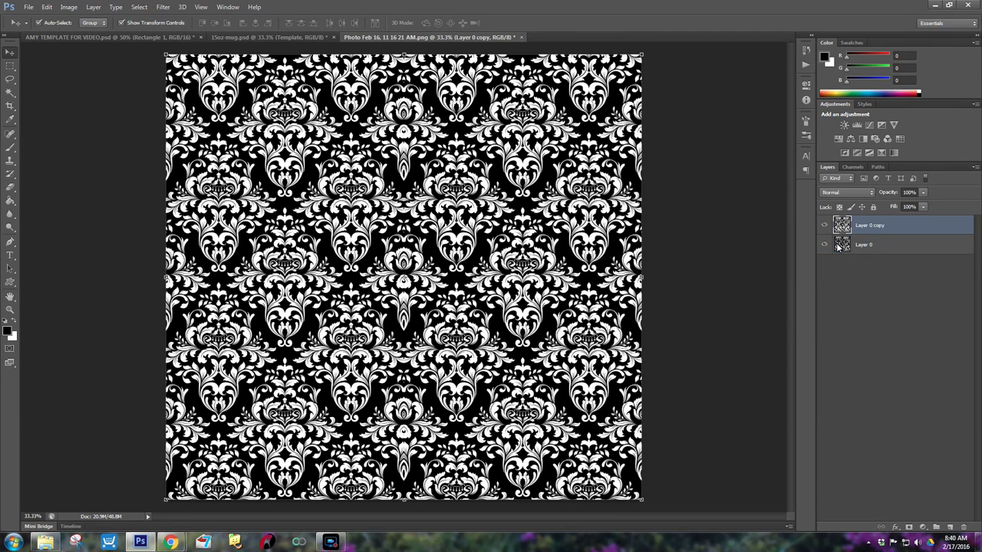
# Select the white areas of Layer 0 using Color Range with Fuzziness 124, and add a layer mask from the selection
pyautogui.click(837, 246)
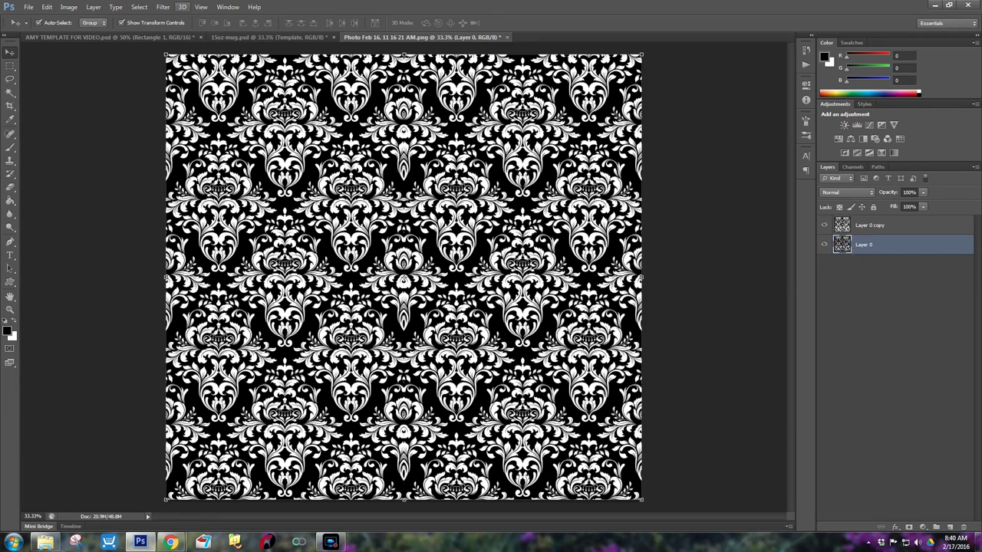
pyautogui.click(139, 7)
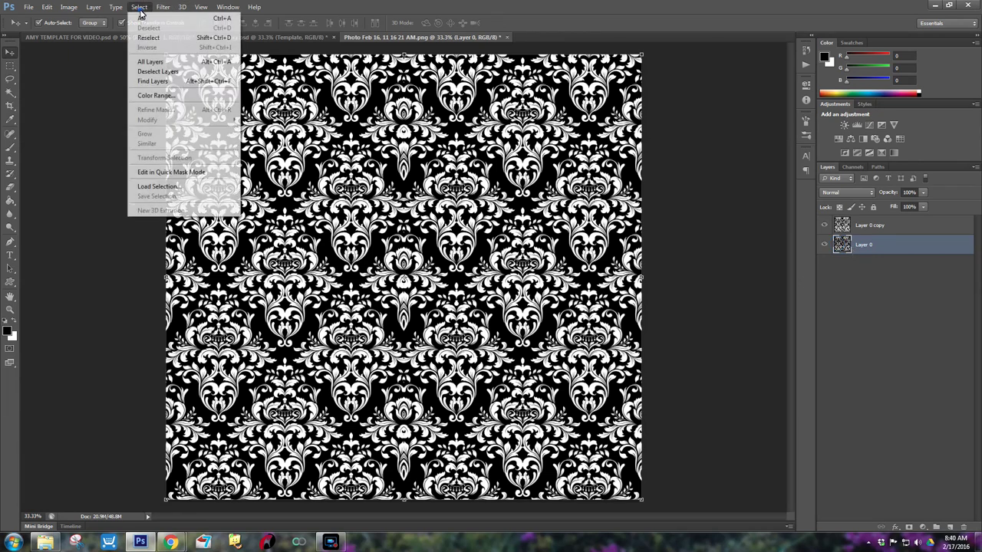
pyautogui.click(158, 97)
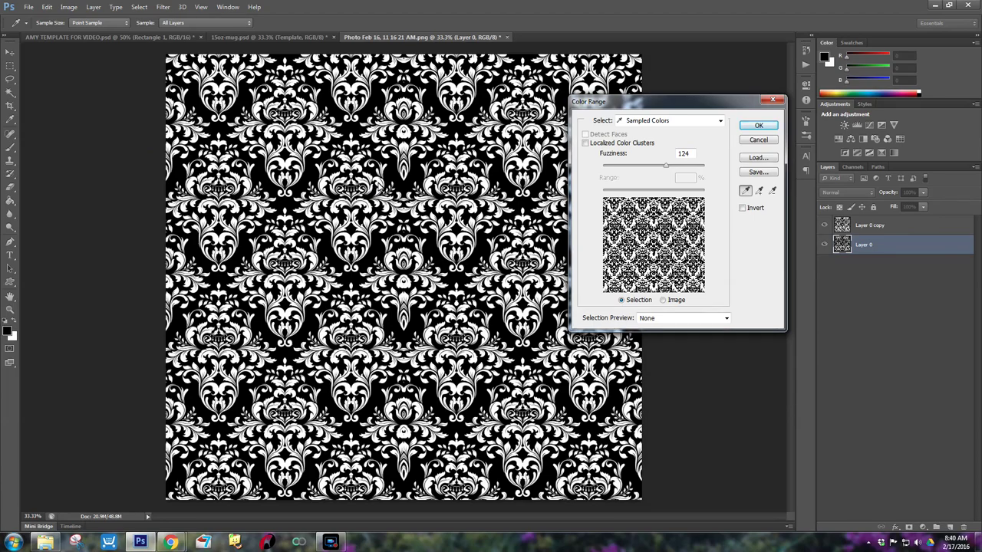
pyautogui.click(379, 186)
pyautogui.click(759, 125)
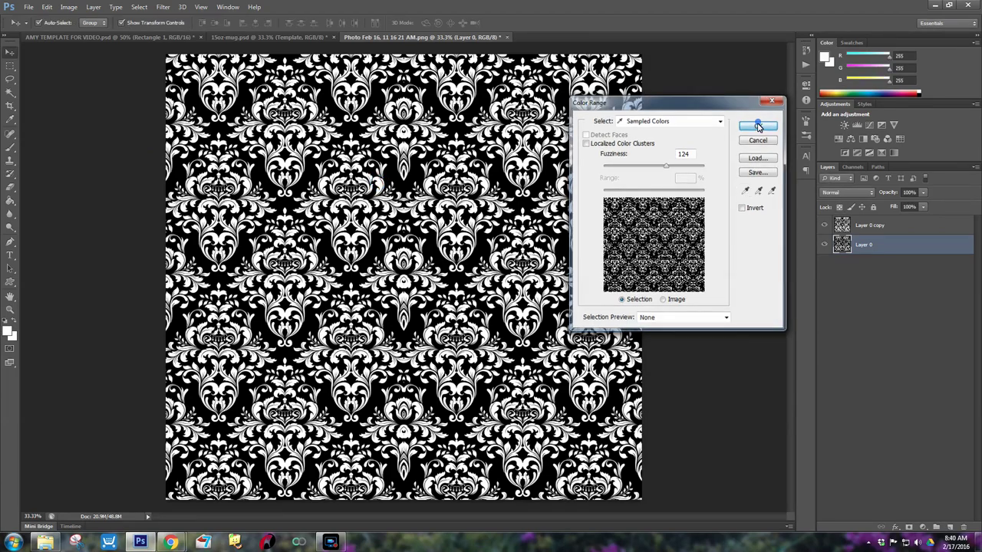
pyautogui.press('v')
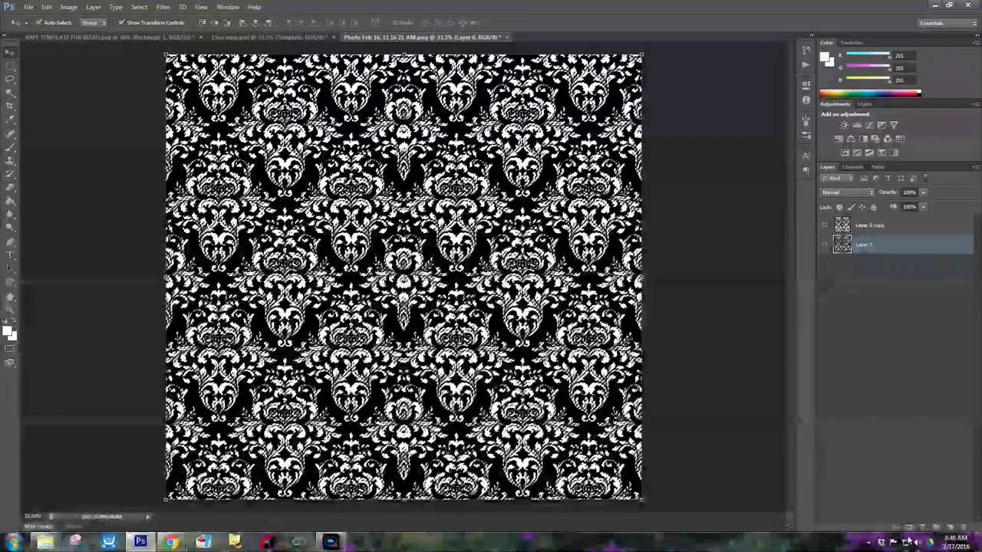
pyautogui.click(907, 529)
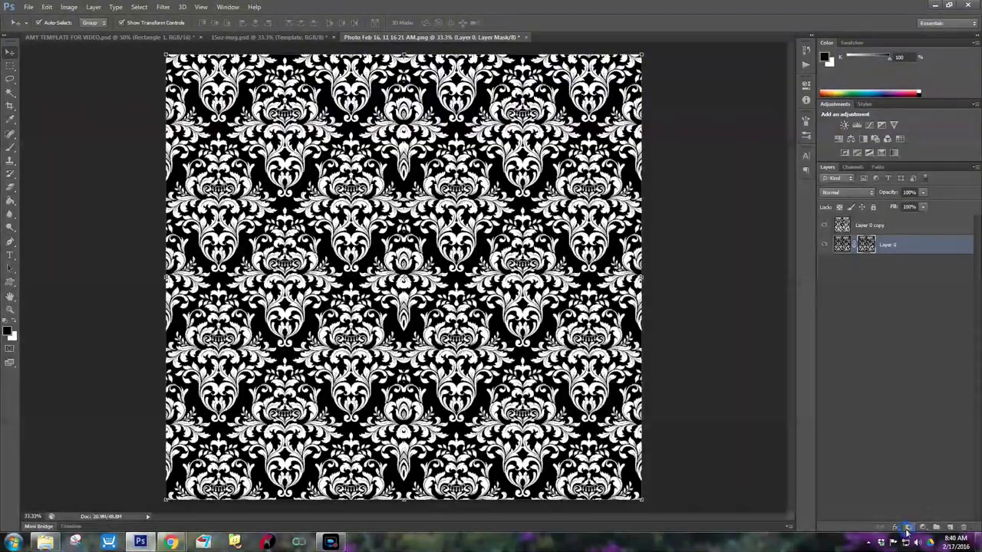
# Check the white part of the pattern with Layer 0 copy hidden, show the copy again and apply Layer 0's mask
pyautogui.click(825, 226)
pyautogui.click(824, 225)
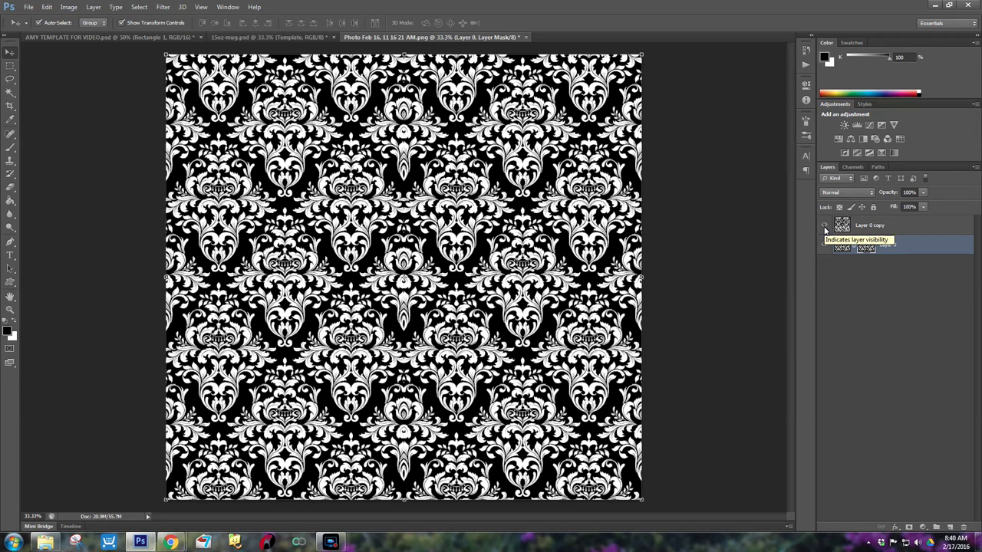
pyautogui.click(825, 226)
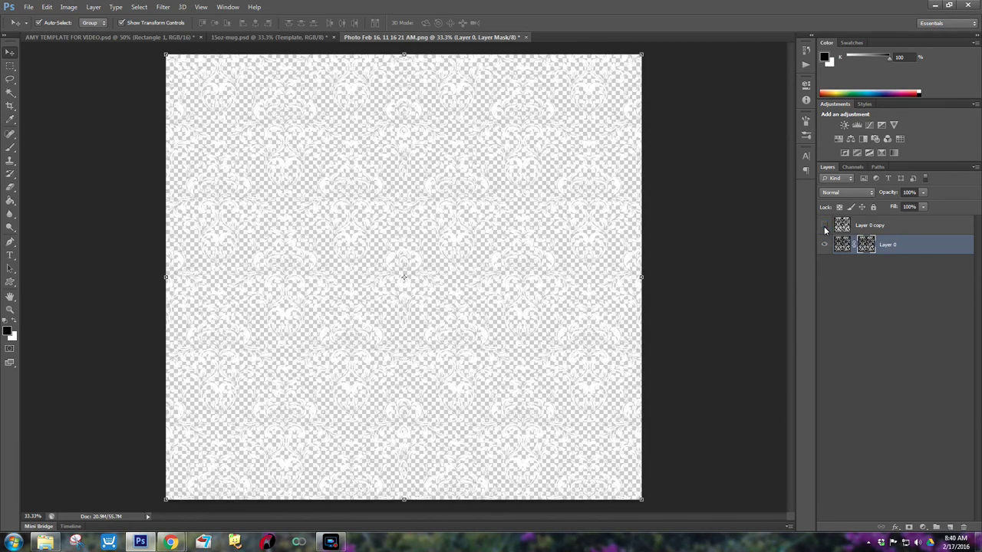
pyautogui.click(825, 226)
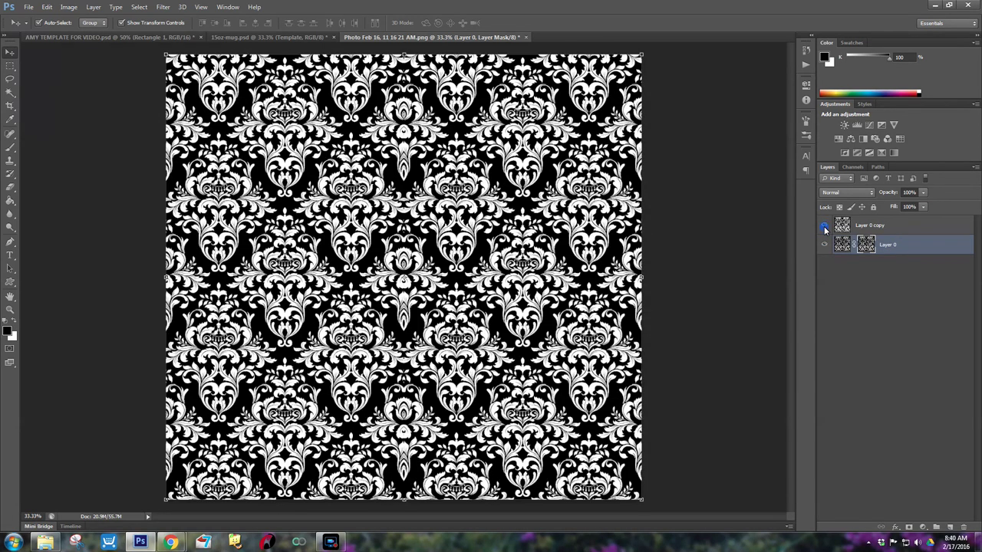
pyautogui.rightClick(868, 250)
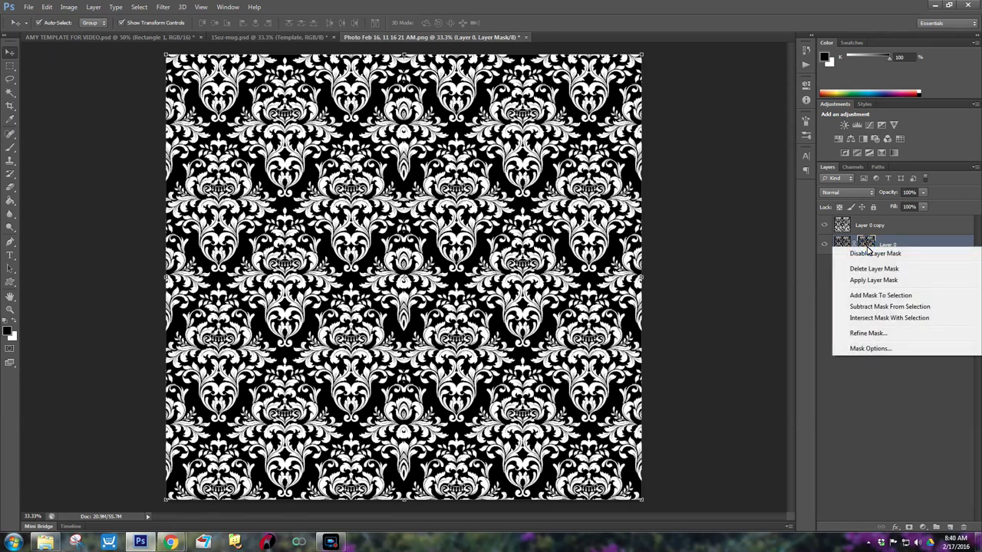
pyautogui.click(868, 282)
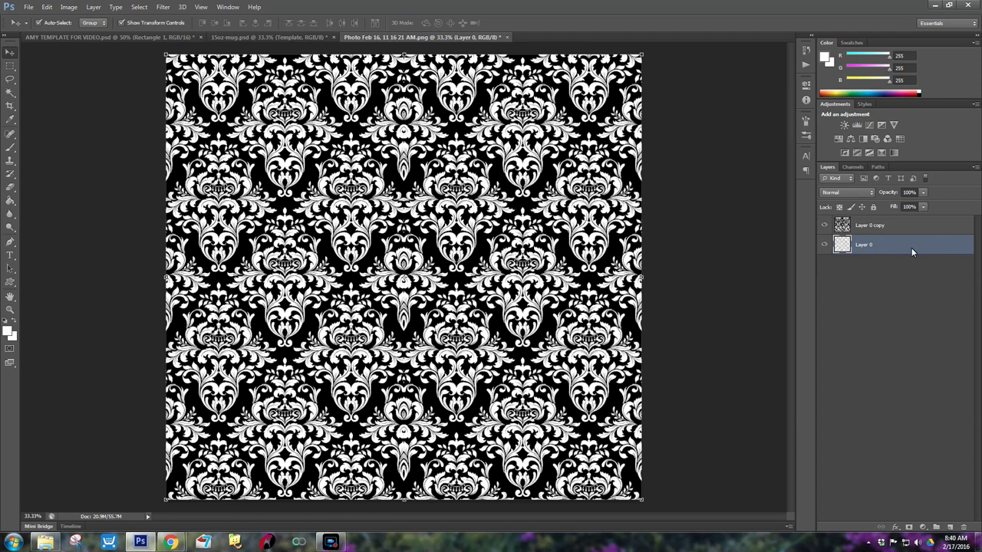
# Rename Layer 0 copy as TOP LAYER PATTERN 1
pyautogui.doubleClick(869, 226)
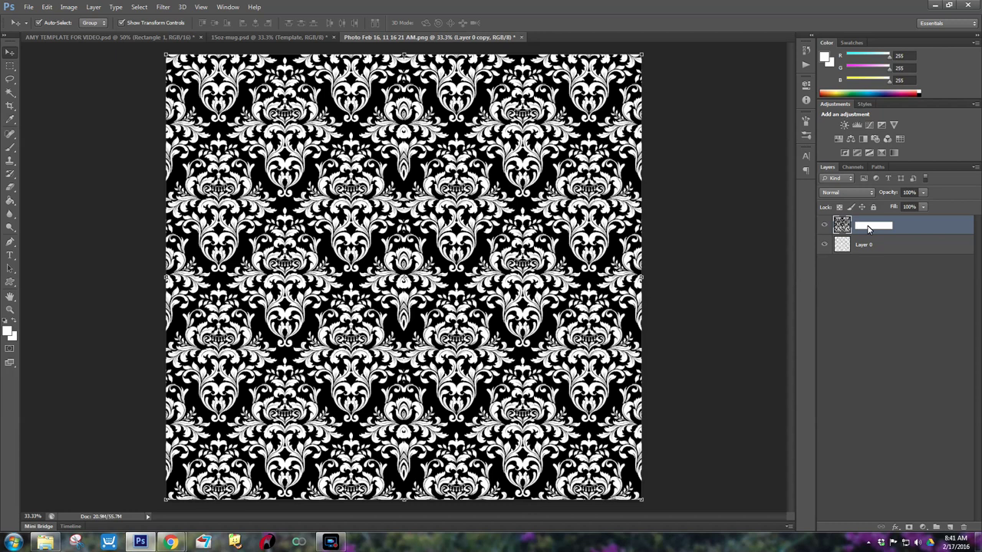
pyautogui.write('TOP LAYER PAT')
pyautogui.press('BackSpace')
pyautogui.press('BackSpace')
pyautogui.write('ATTERN 1')
pyautogui.press('Return')
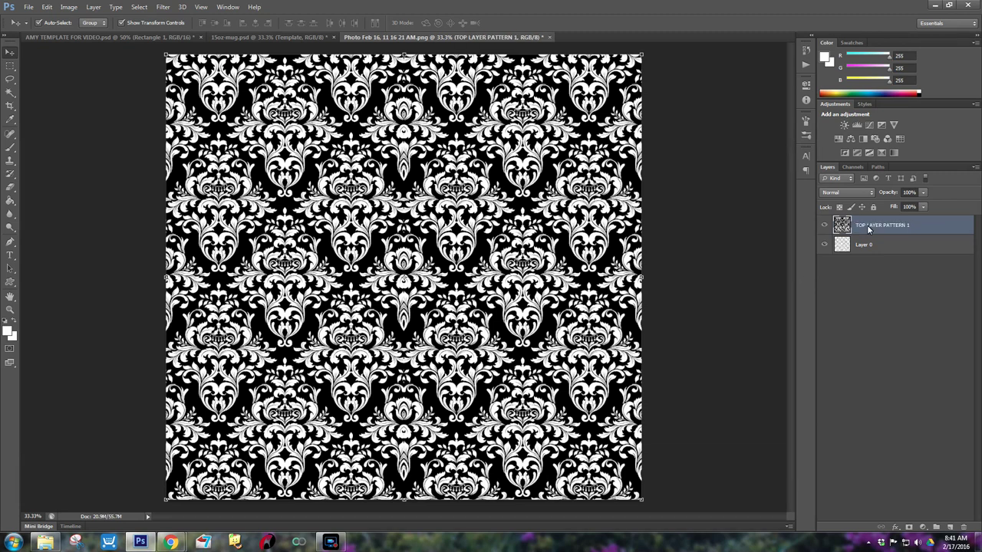
# Rename Layer 0 as BOTTOM LAYER PATTERN 2
pyautogui.click(864, 245)
pyautogui.doubleClick(865, 245)
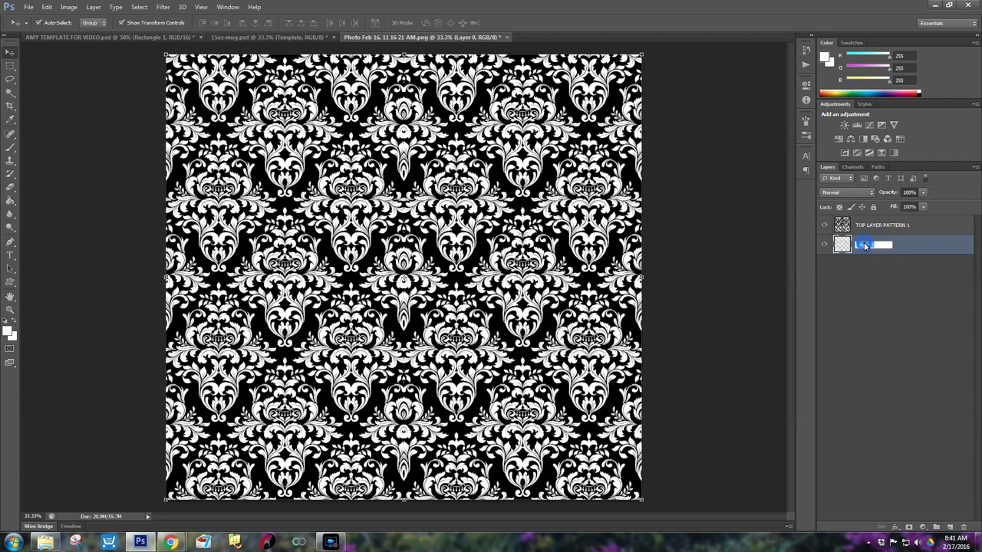
pyautogui.press('BackSpace')
pyautogui.write('BOTTOM LAYER PATTERN 2')
pyautogui.press('Return')
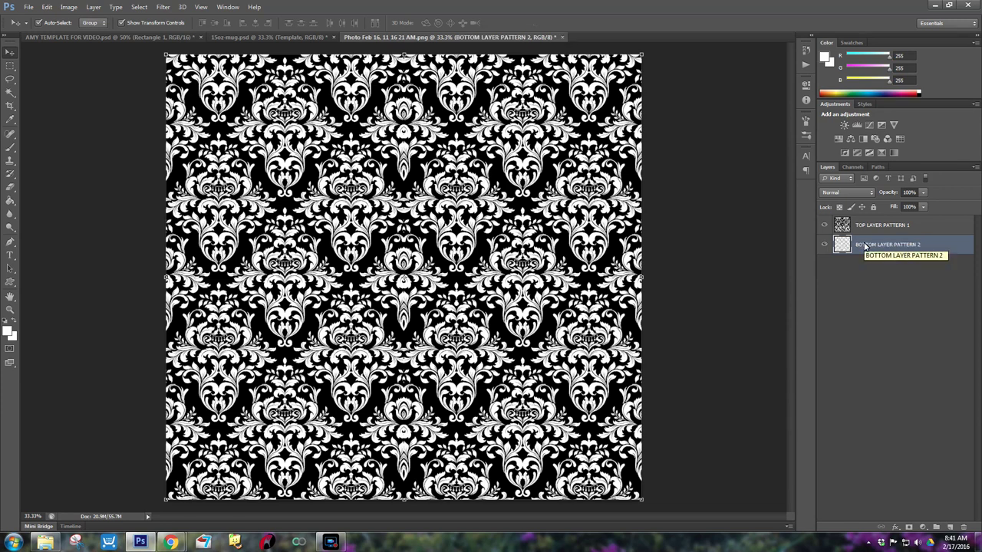
# Save the layered damask image in the BACKGROUNDS folder as the Photoshop file "Photo Feb 16, 11 16 21 AM.psd"
pyautogui.click(28, 7)
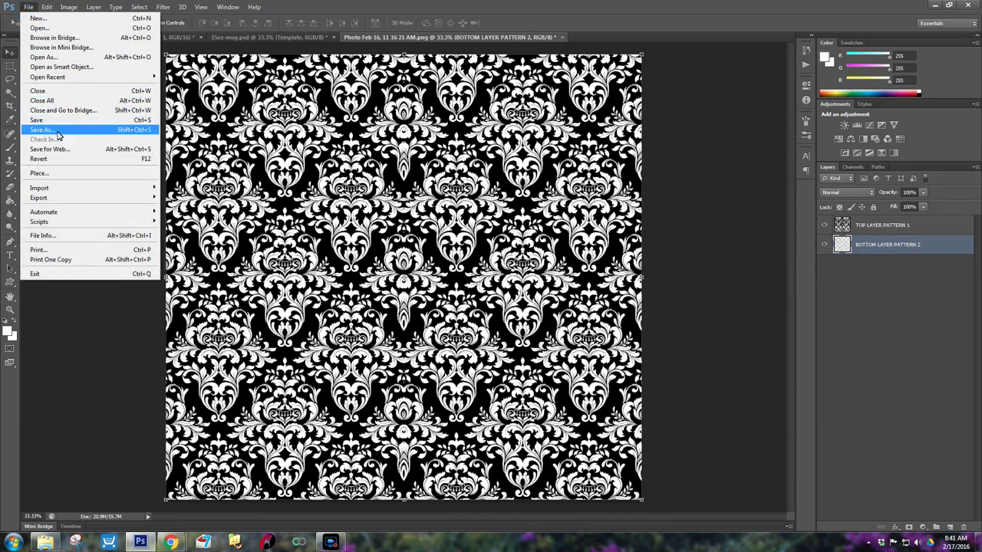
pyautogui.click(58, 129)
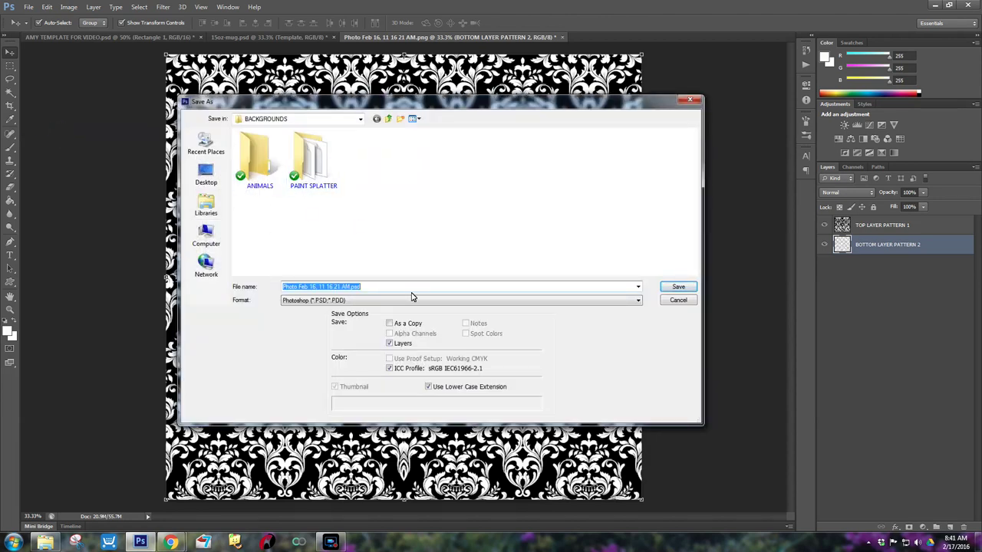
pyautogui.click(675, 289)
pyautogui.click(599, 168)
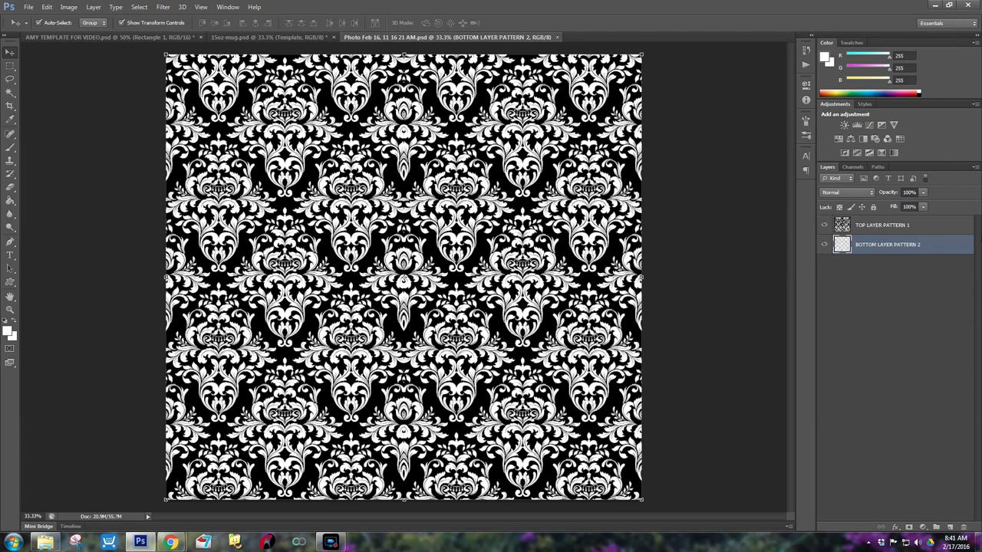
# Link the two pattern layers and copy them into 15oz-mug.psd
pyautogui.keyDown('shift'); pyautogui.click(887, 232); pyautogui.keyUp('shift')
pyautogui.click(881, 527)
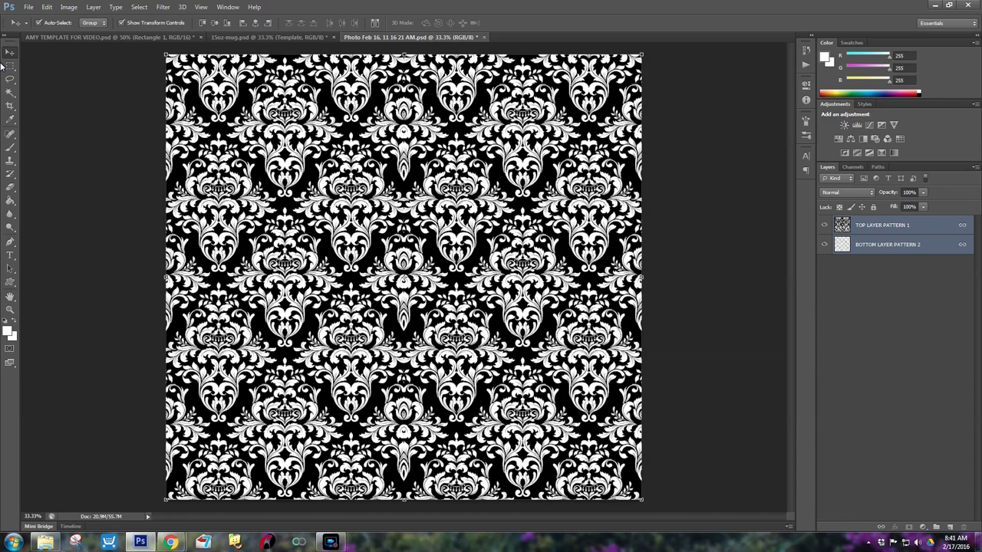
pyautogui.moveTo(300, 67); pyautogui.dragTo(357, 138)
pyautogui.moveTo(505, 250); pyautogui.dragTo(404, 230)
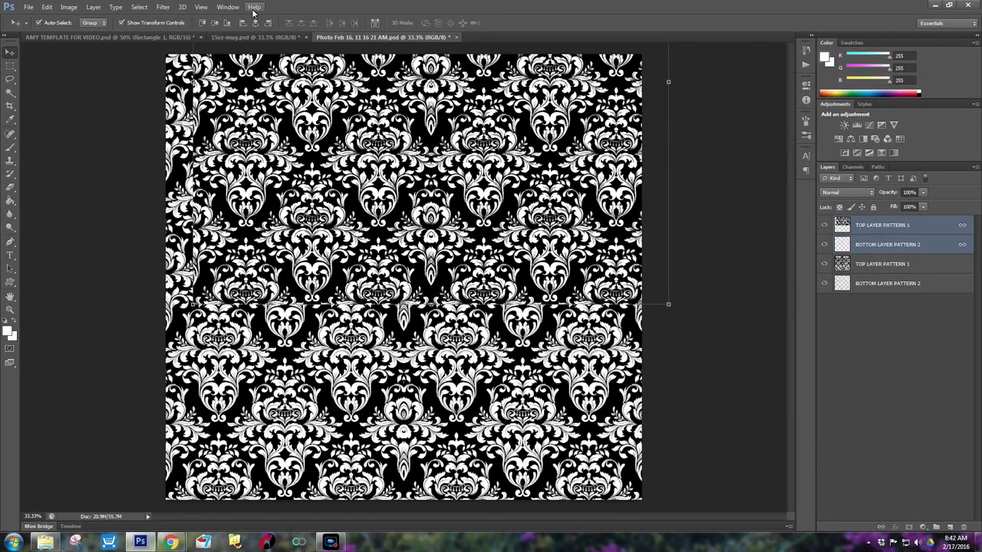
pyautogui.click(284, 36)
# Move the linked damask pattern so it covers the upper half of the black mug template, flush with the canvas's left edge
pyautogui.moveTo(419, 299); pyautogui.dragTo(435, 213)
pyautogui.moveTo(447, 131); pyautogui.dragTo(427, 157)
pyautogui.moveTo(450, 217); pyautogui.dragTo(449, 209)
pyautogui.click(526, 302)
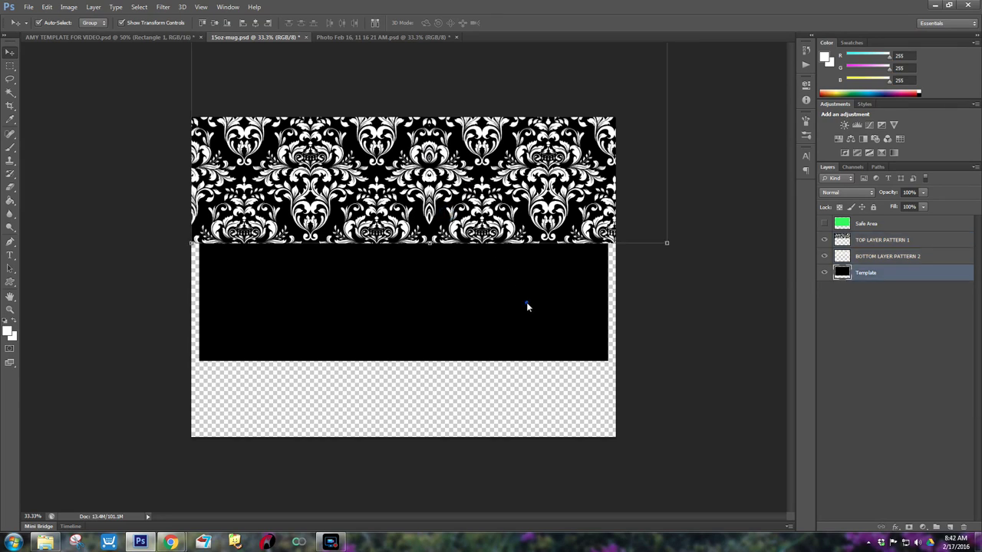
pyautogui.click(484, 215)
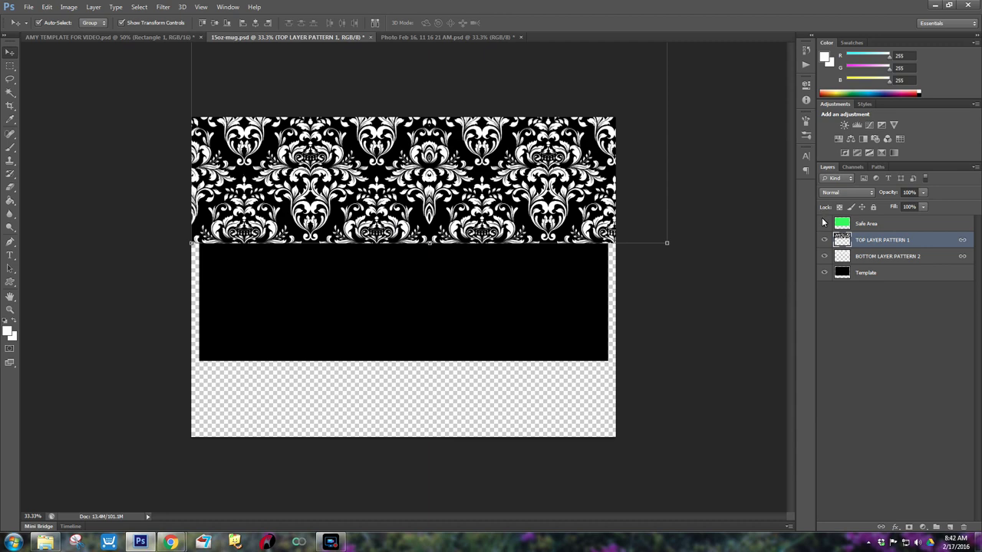
# Set the foreground color to #03c4fb by sampling the blue circle in AMY TEMPLATE FOR VIDEO.psd, and return to 15oz-mug.psd
pyautogui.click(119, 38)
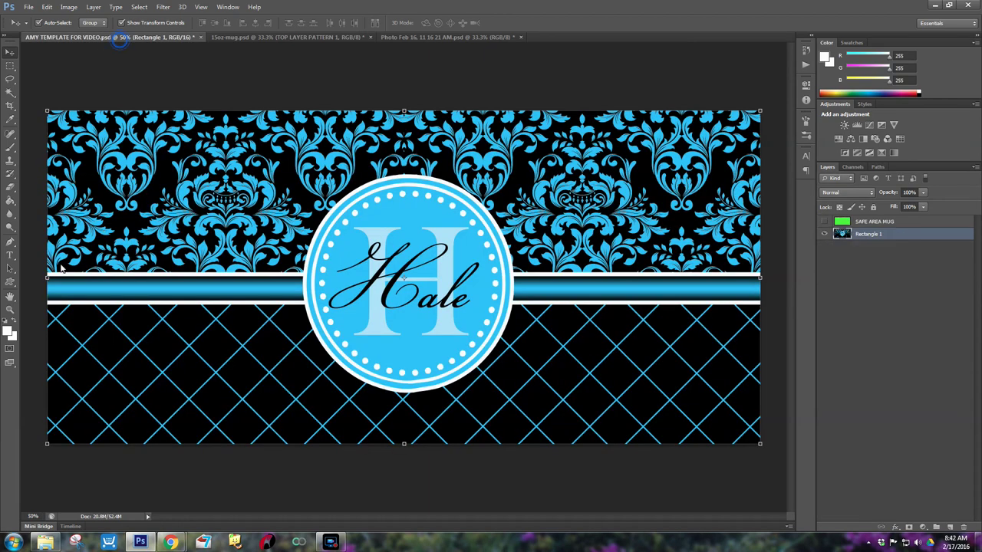
pyautogui.click(9, 330)
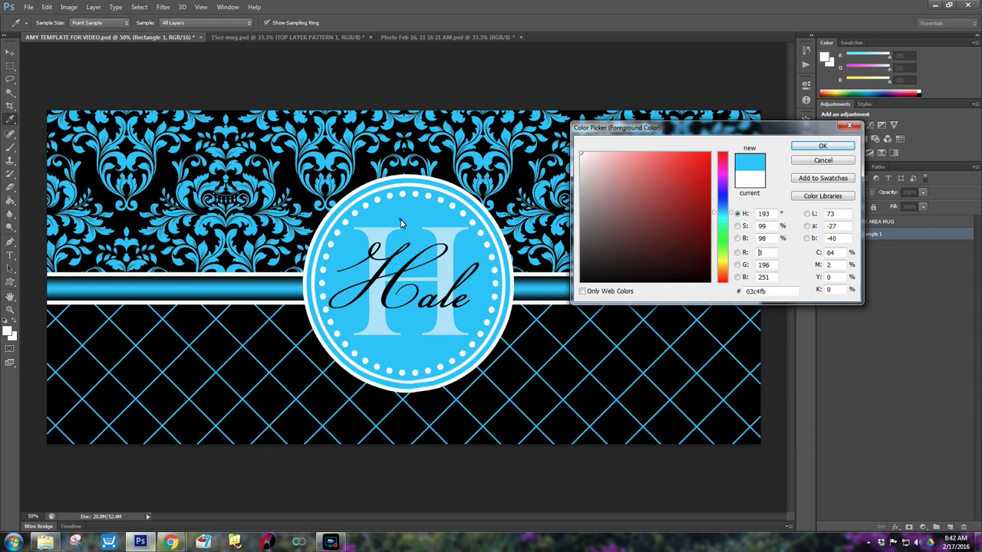
pyautogui.click(400, 220)
pyautogui.click(822, 145)
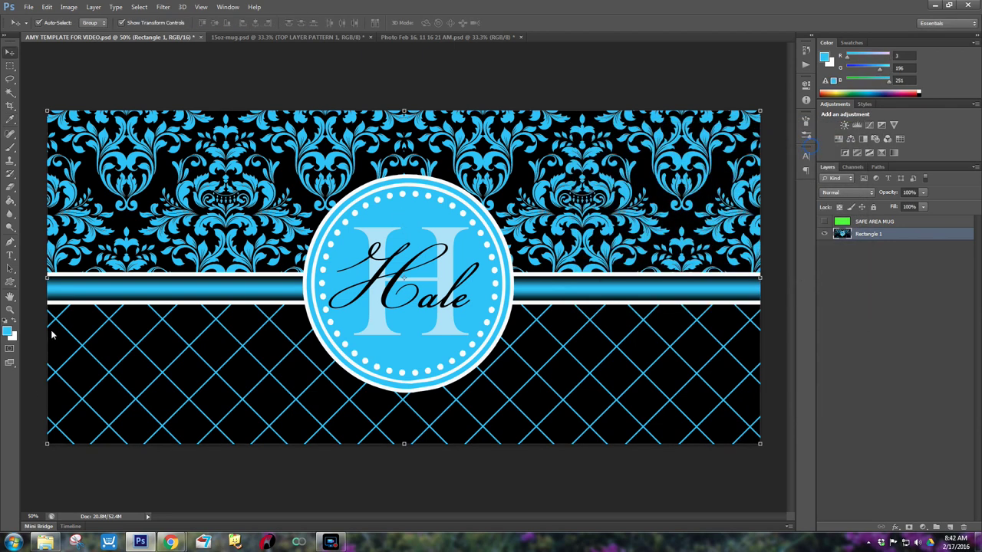
pyautogui.click(341, 39)
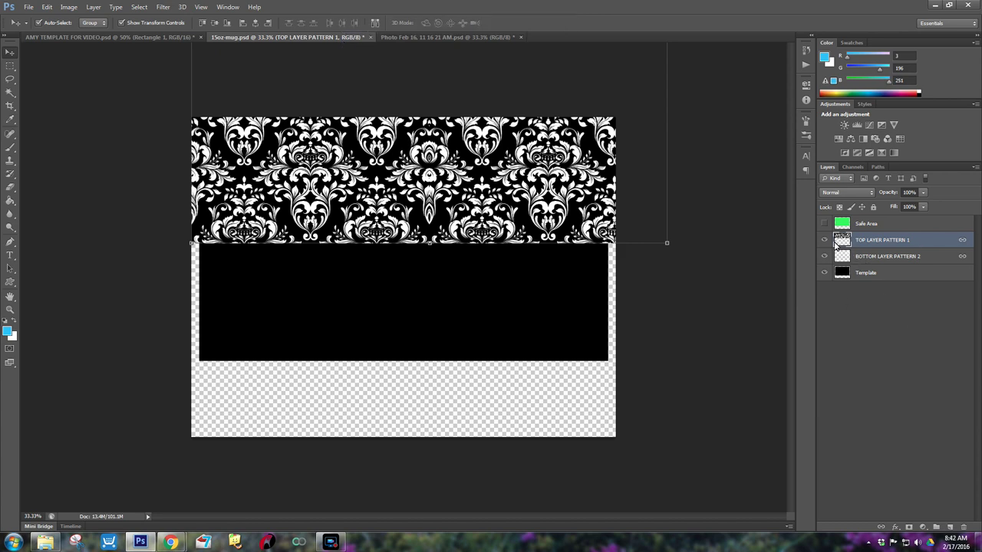
pyautogui.click(61, 36)
pyautogui.moveTo(162, 156); pyautogui.dragTo(270, 37)
# Apply a Color Overlay to the BOTTOM LAYER PATTERN 2 layer using the blue foreground color #03c4fb
pyautogui.click(858, 256)
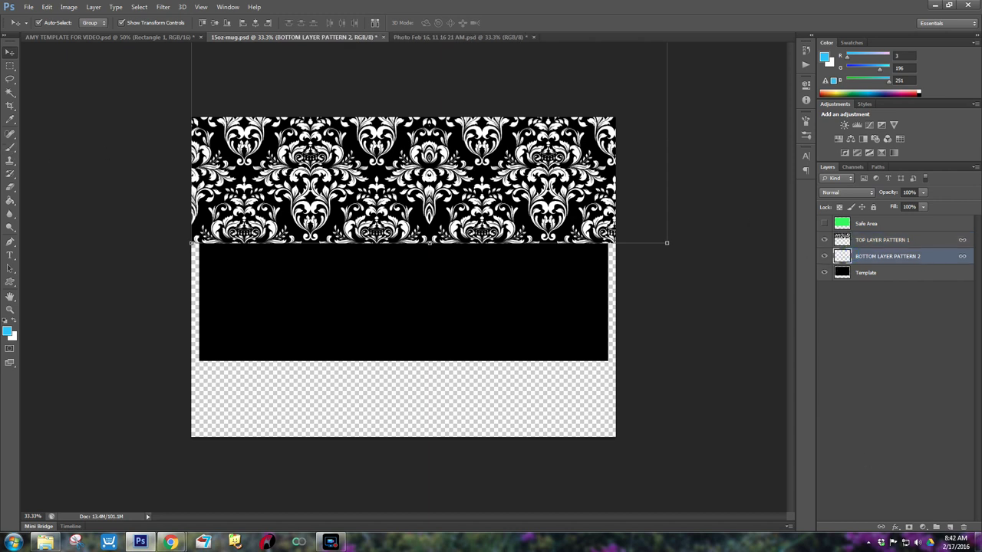
pyautogui.click(896, 529)
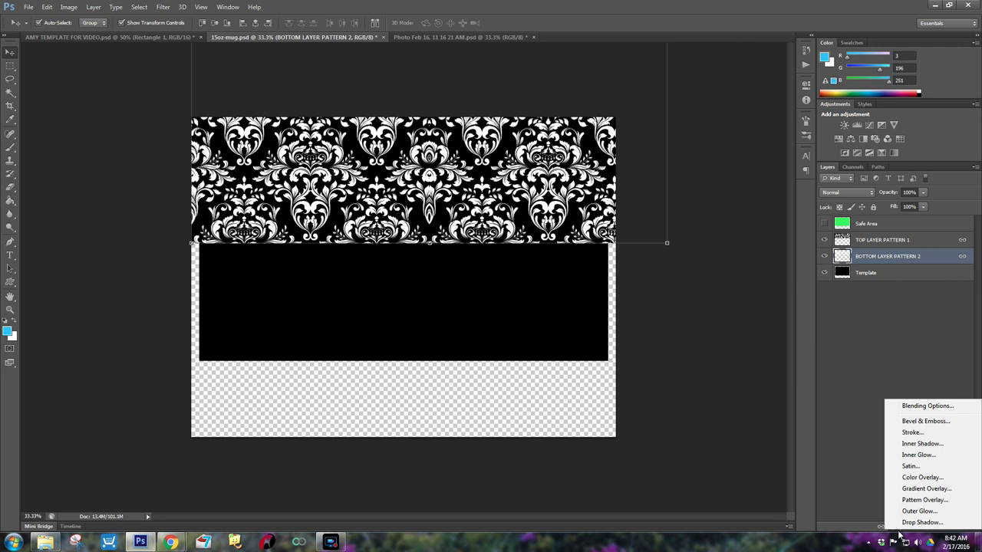
pyautogui.click(915, 478)
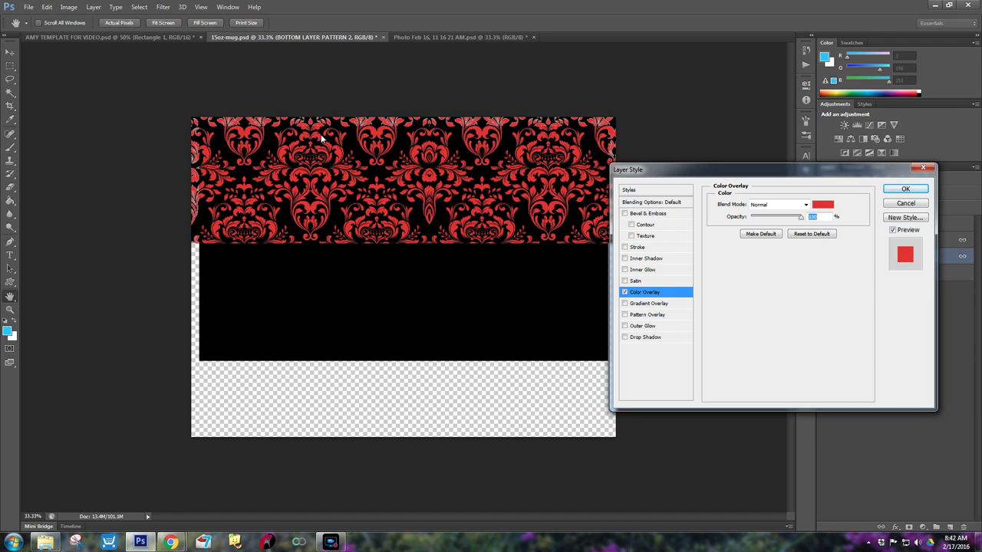
pyautogui.click(827, 204)
pyautogui.click(8, 332)
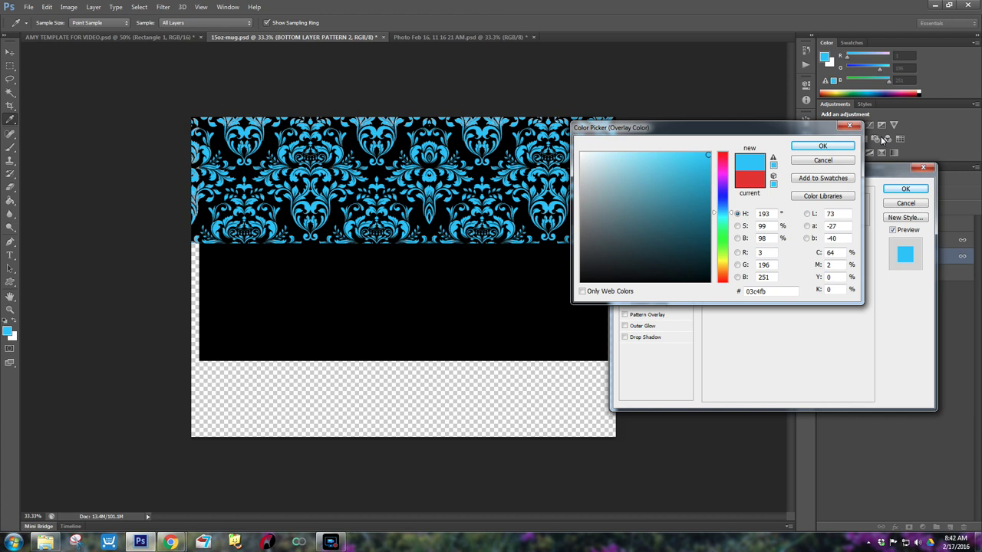
pyautogui.click(821, 148)
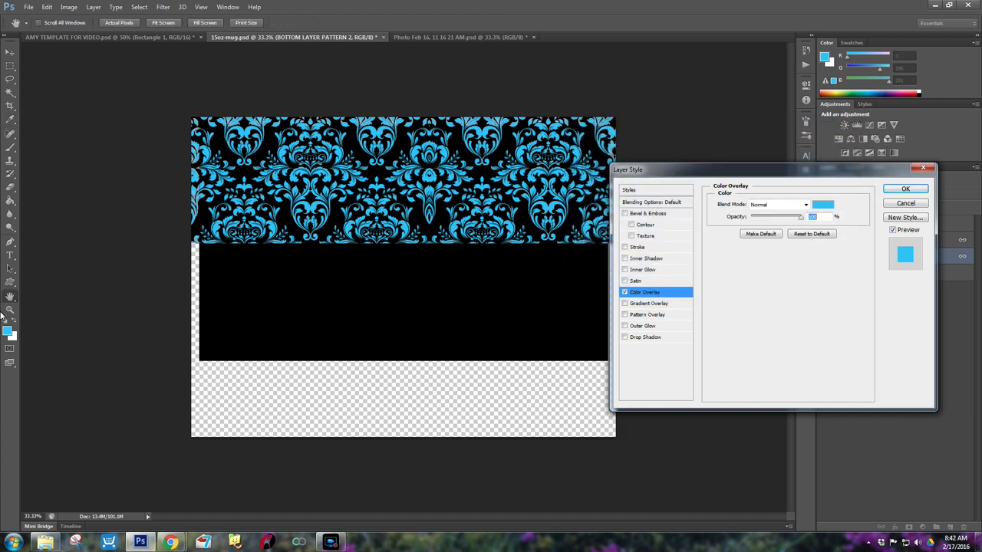
pyautogui.click(905, 190)
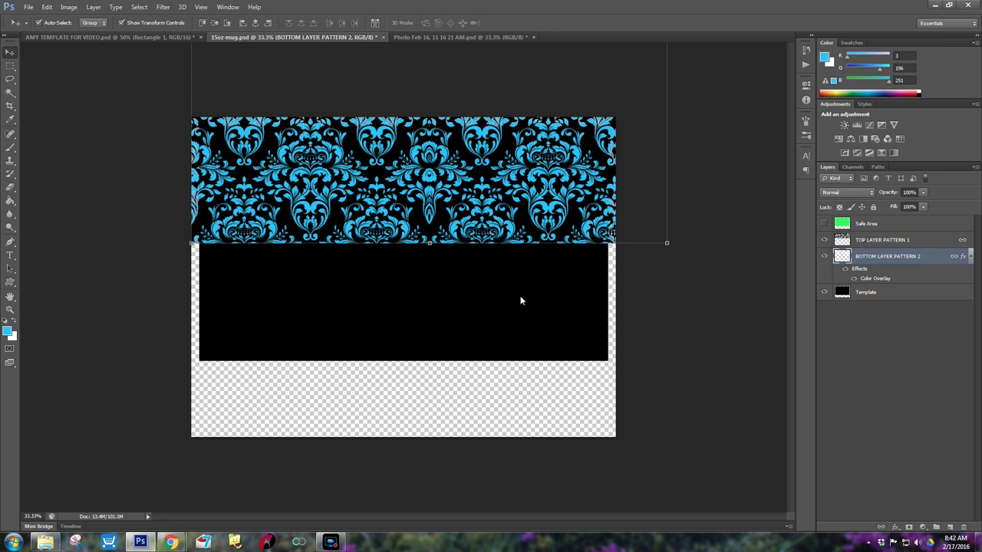
# Hide and delete the TOP LAYER PATTERN 1 layer
pyautogui.click(520, 301)
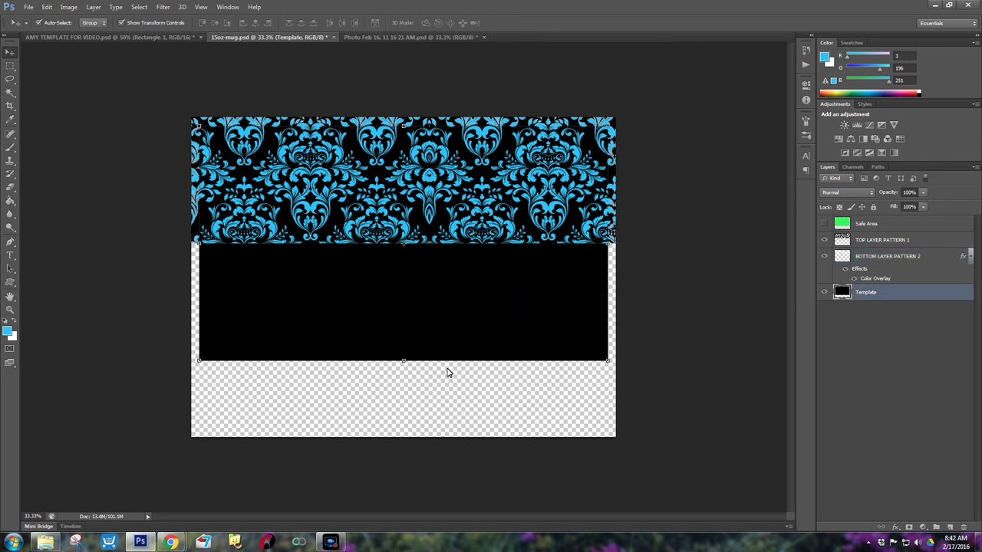
pyautogui.click(874, 244)
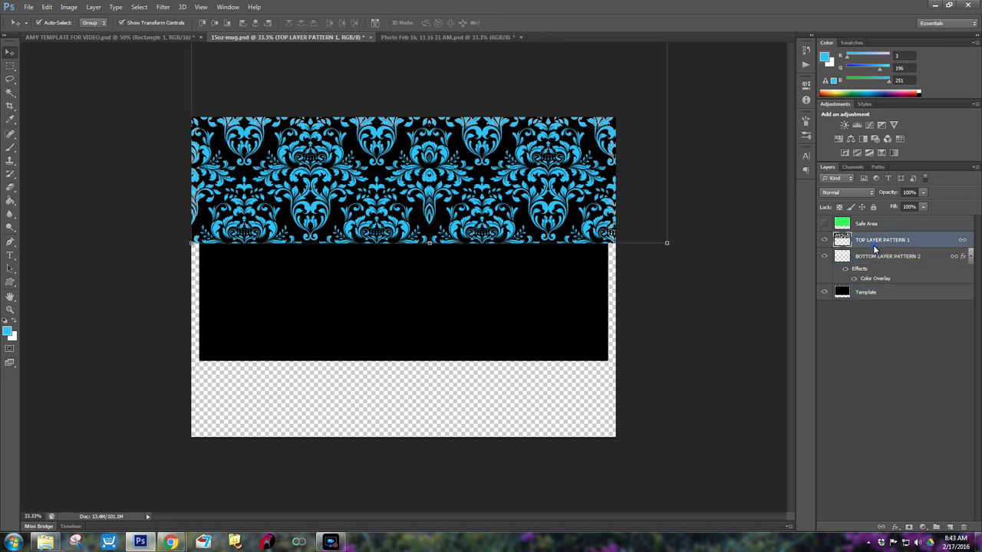
pyautogui.click(825, 240)
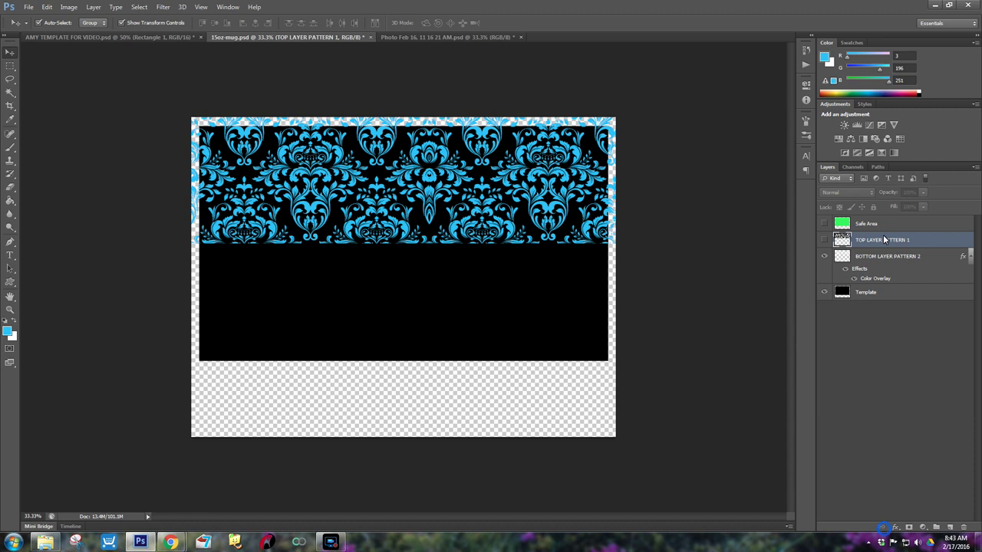
pyautogui.press('Delete')
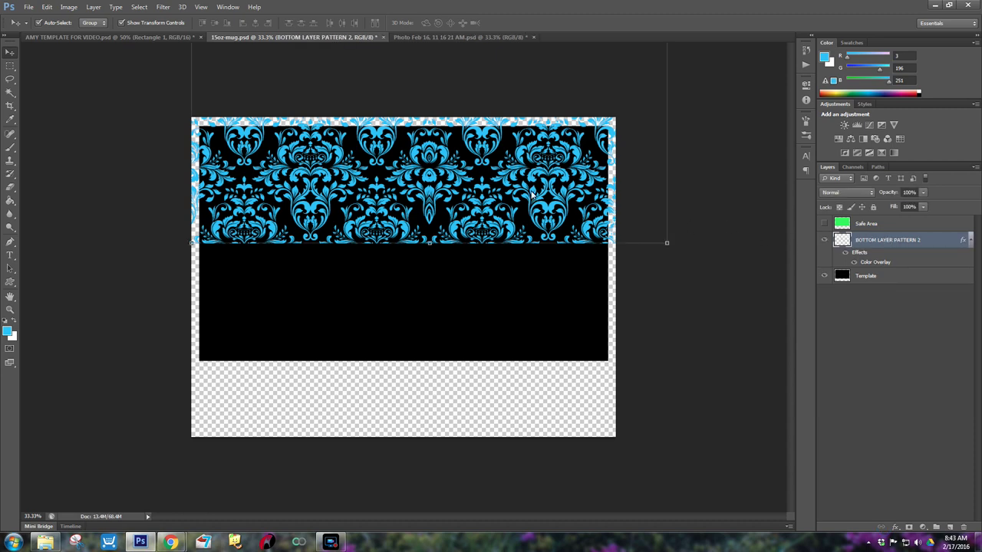
# Scale the blue damask pattern down to about the canvas width and place it over the upper half of the black template, flush with its left edge
pyautogui.moveTo(543, 178); pyautogui.dragTo(545, 290)
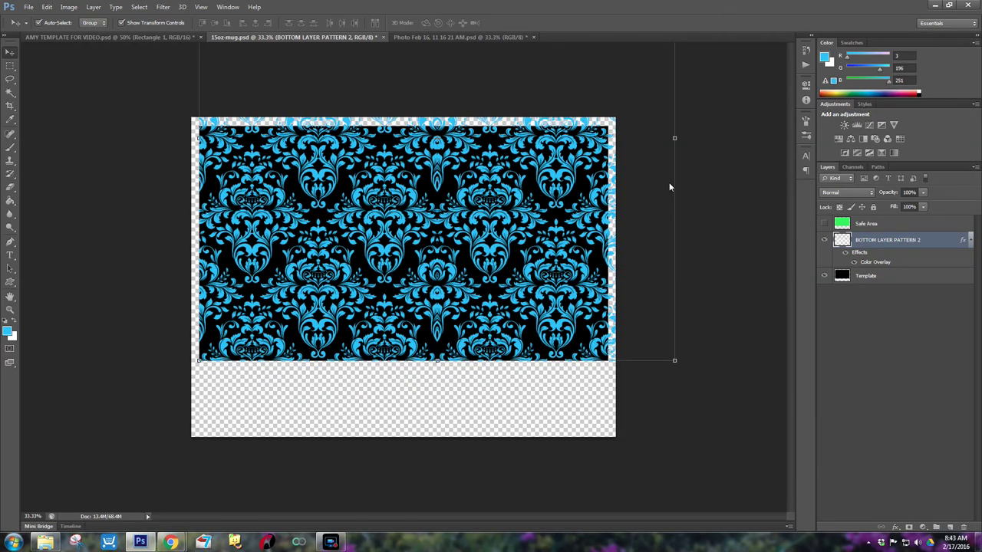
pyautogui.hotkey('ctrl', '-')
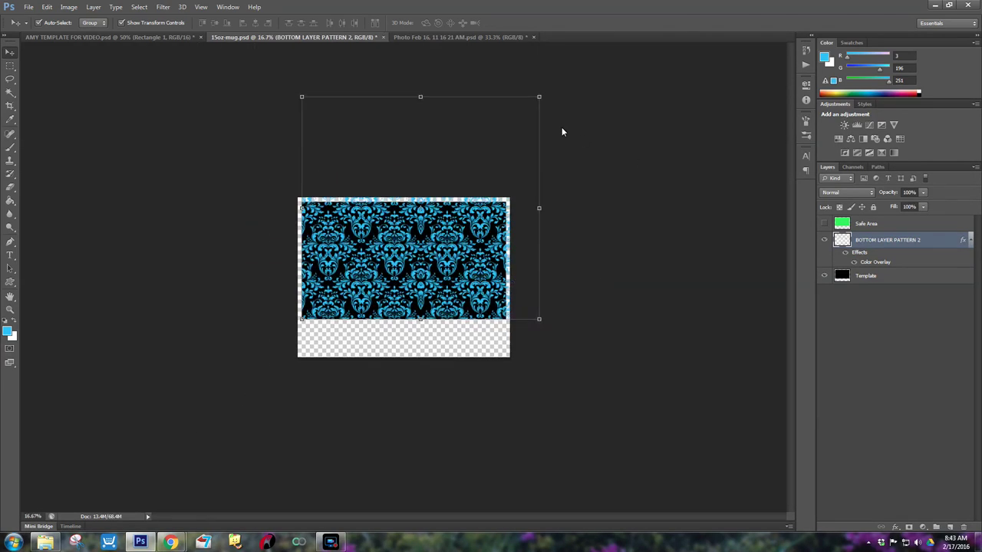
pyautogui.moveTo(543, 103); pyautogui.dragTo(546, 157)
pyautogui.moveTo(413, 218); pyautogui.dragTo(415, 156)
pyautogui.press('Return')
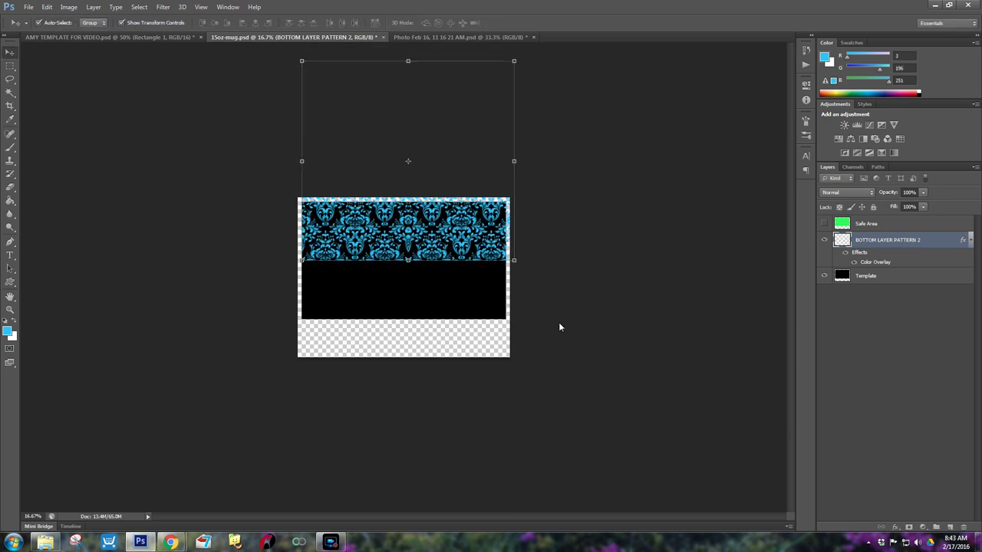
# Collapse the pattern layer's effects and clip BOTTOM LAYER PATTERN 2 to the Template layer, releasing and reapplying the clipping mask once
pyautogui.click(971, 240)
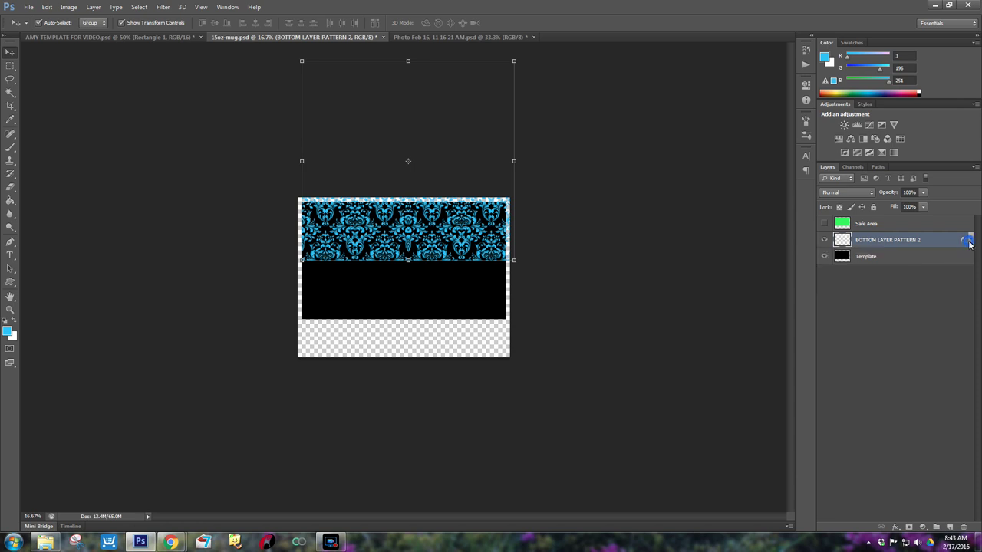
pyautogui.keyDown('alt'); pyautogui.click(891, 248); pyautogui.keyUp('alt')
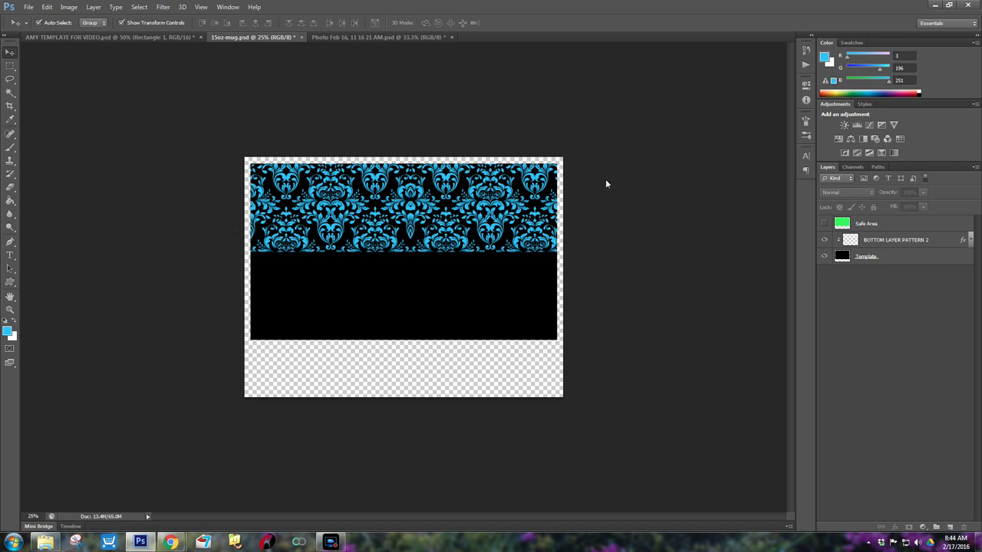
pyautogui.click(875, 239)
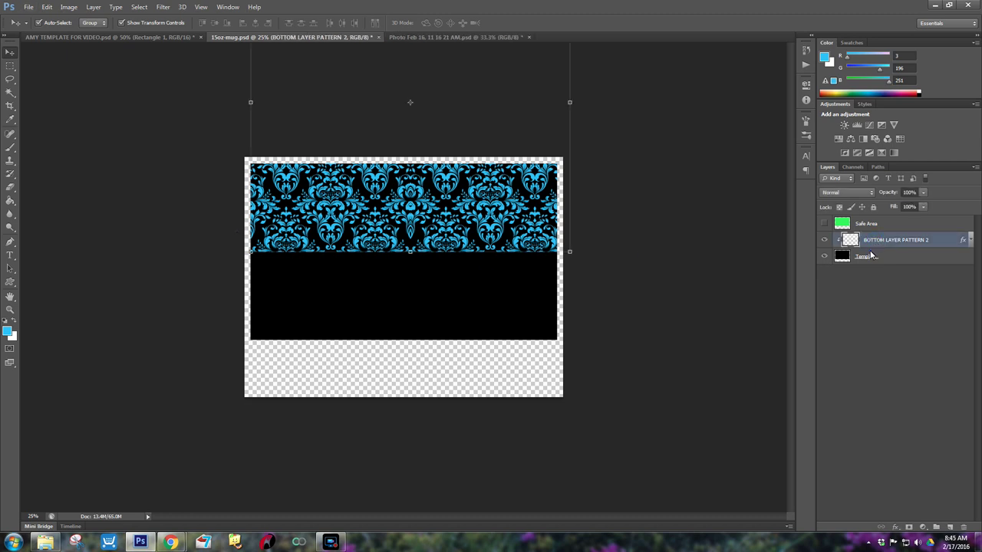
pyautogui.keyDown('alt'); pyautogui.click(871, 254); pyautogui.keyUp('alt')
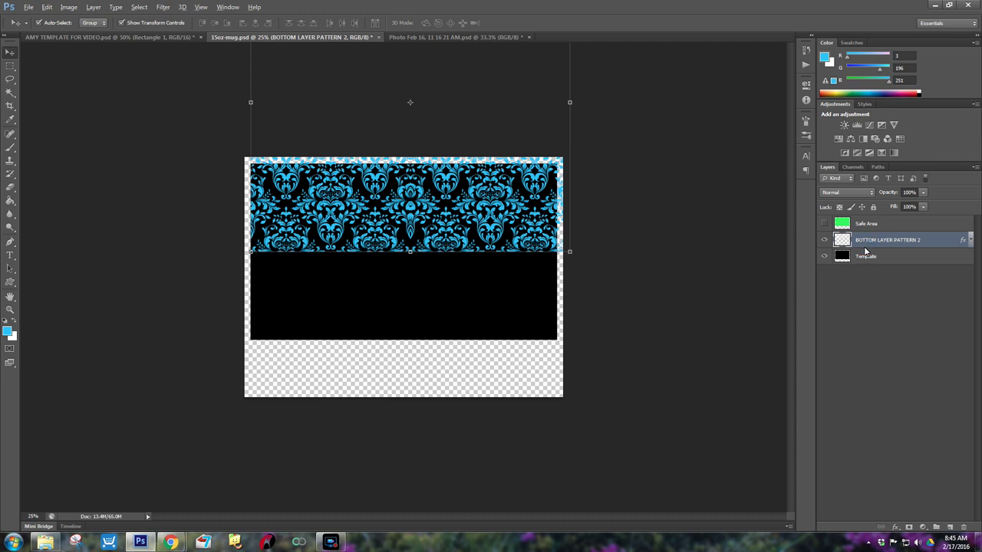
pyautogui.moveTo(865, 250); pyautogui.dragTo(867, 251)
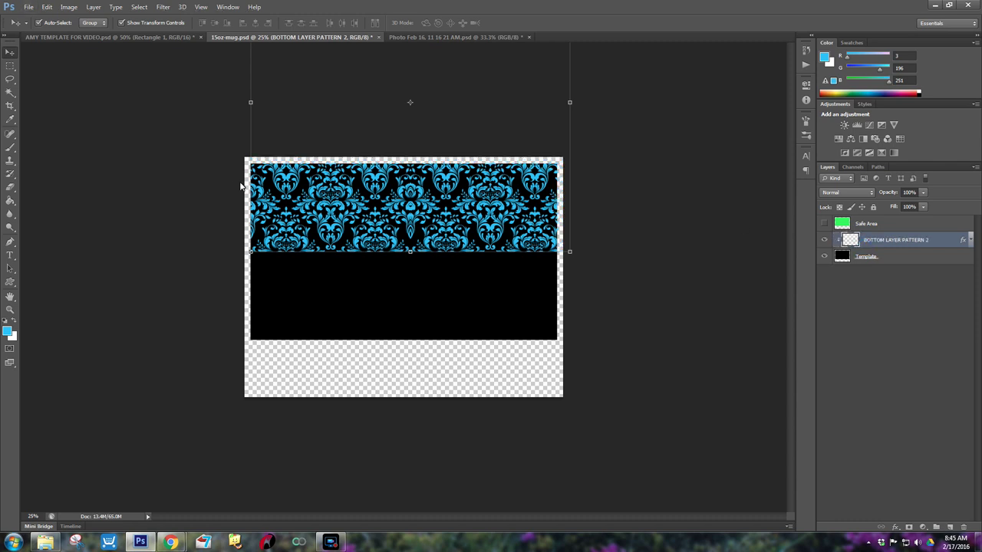
pyautogui.click(624, 247)
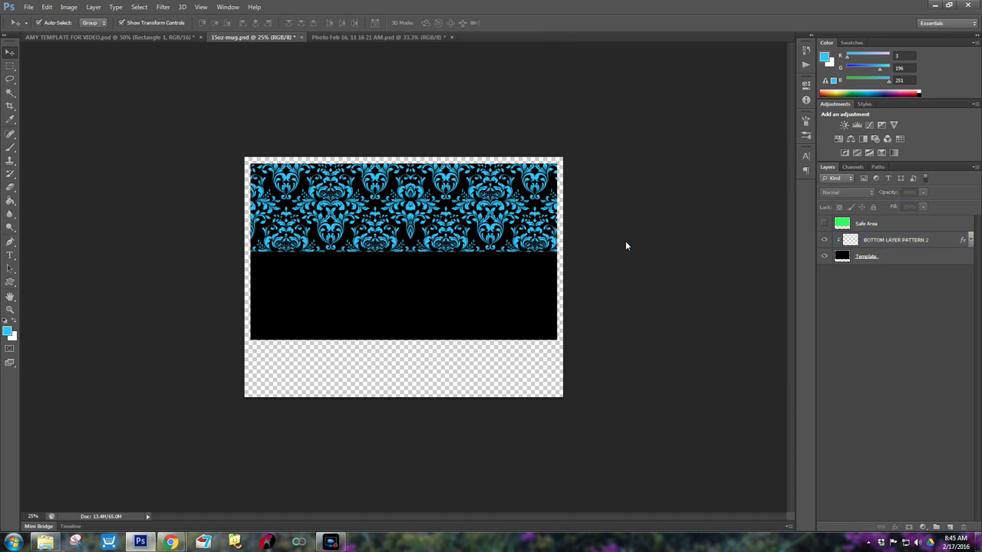
# Check the finished design in AMY TEMPLATE FOR VIDEO.psd and close "Photo Feb 16, 11 16 21 AM.psd" without saving changes
pyautogui.click(138, 38)
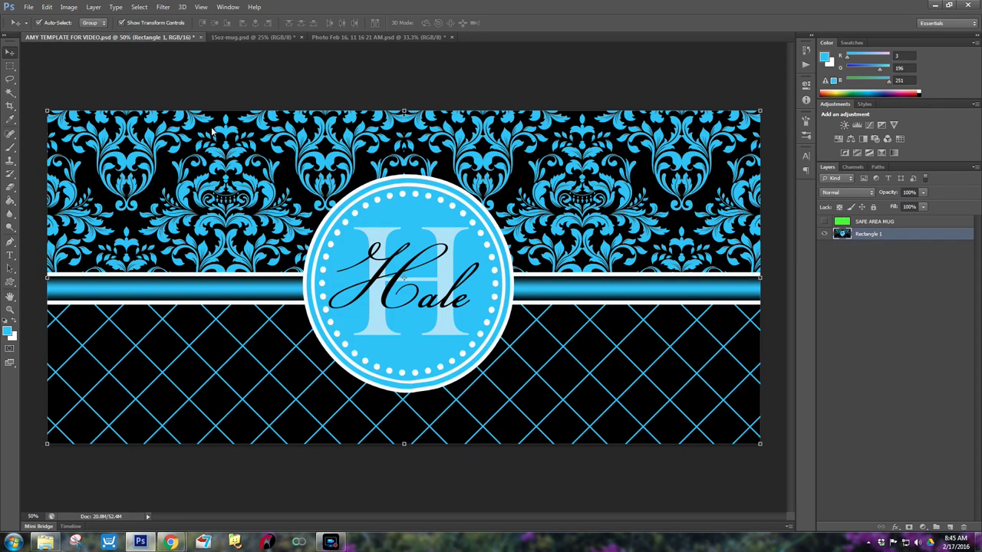
pyautogui.click(385, 36)
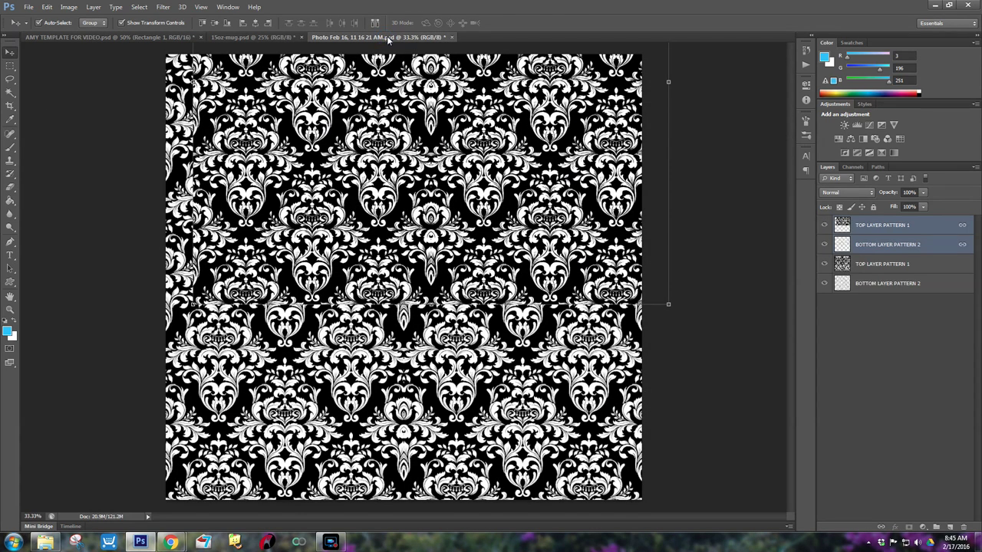
pyautogui.click(452, 37)
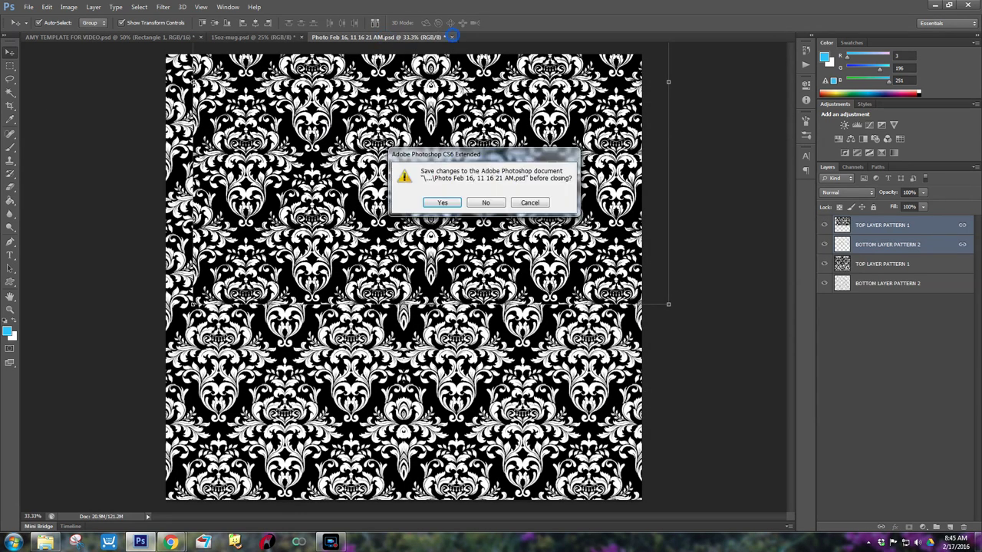
pyautogui.click(485, 203)
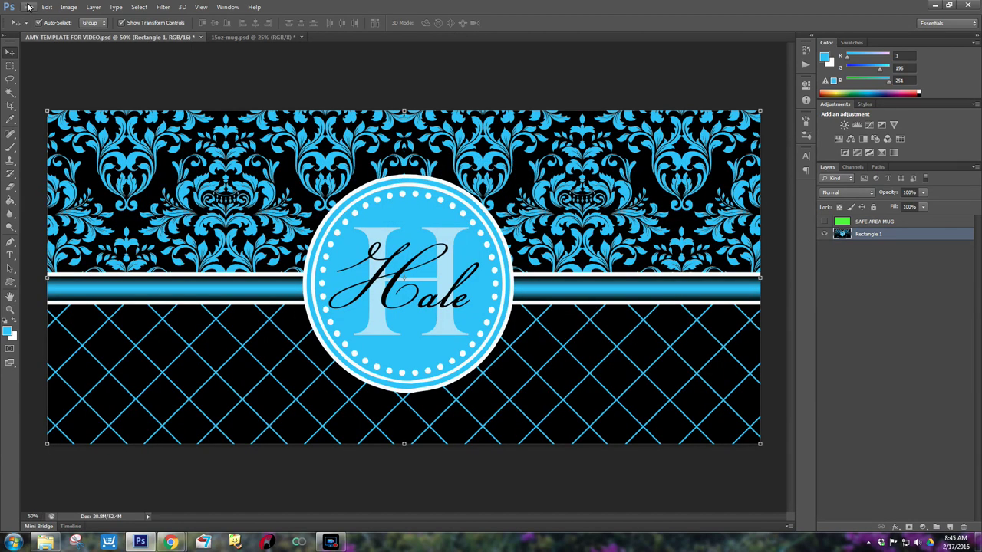
# Open the lattice background "Photo Feb 16, 11 14 39 AM.png" from the BACKGROUNDS folder
pyautogui.click(29, 7)
pyautogui.click(46, 28)
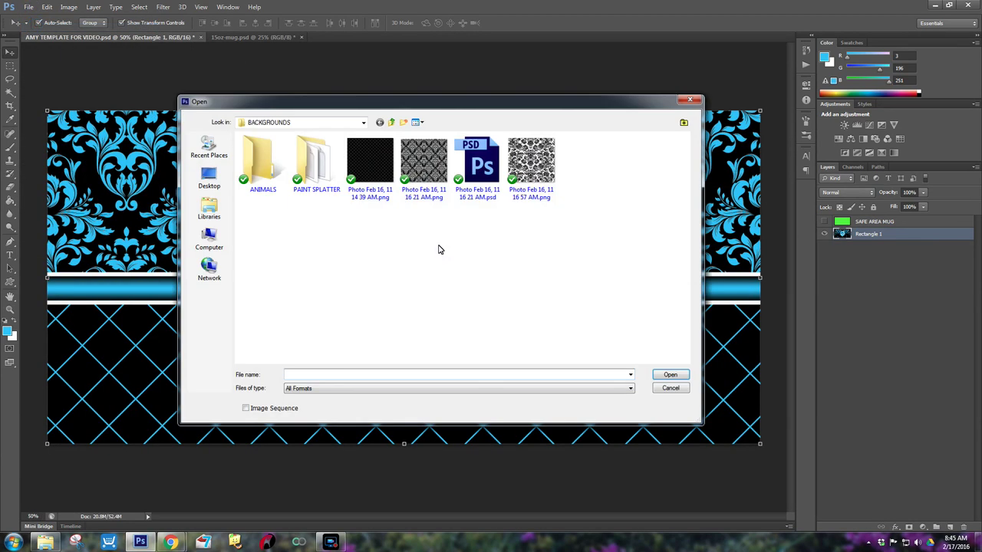
pyautogui.doubleClick(373, 171)
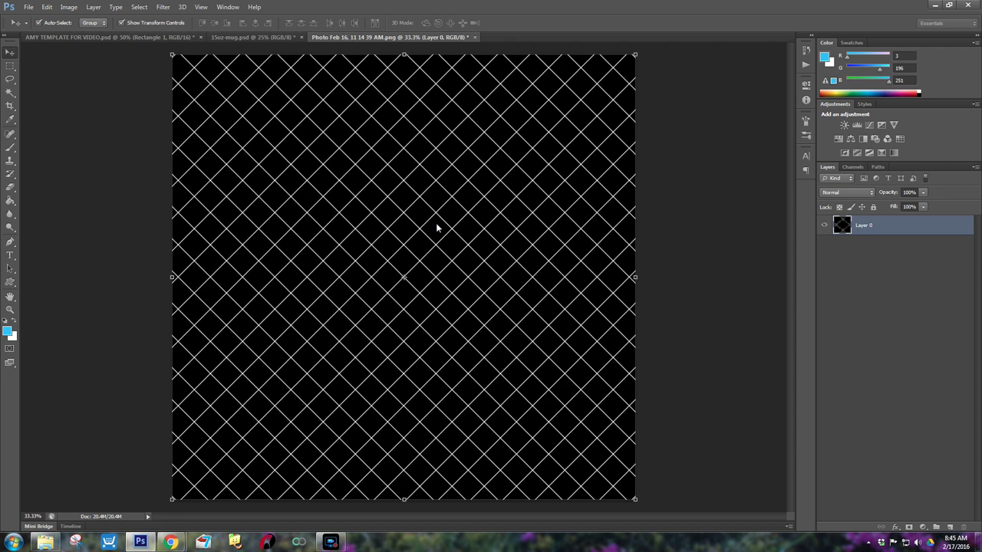
# Duplicate the lattice image's Layer 0 as "Layer 0 copy" and hide the original layer
pyautogui.rightClick(888, 228)
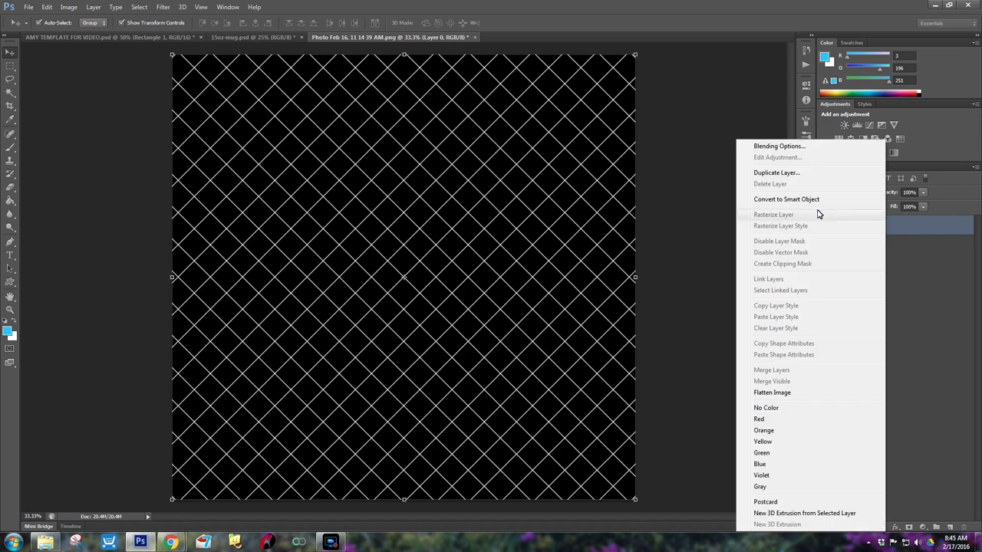
pyautogui.click(808, 174)
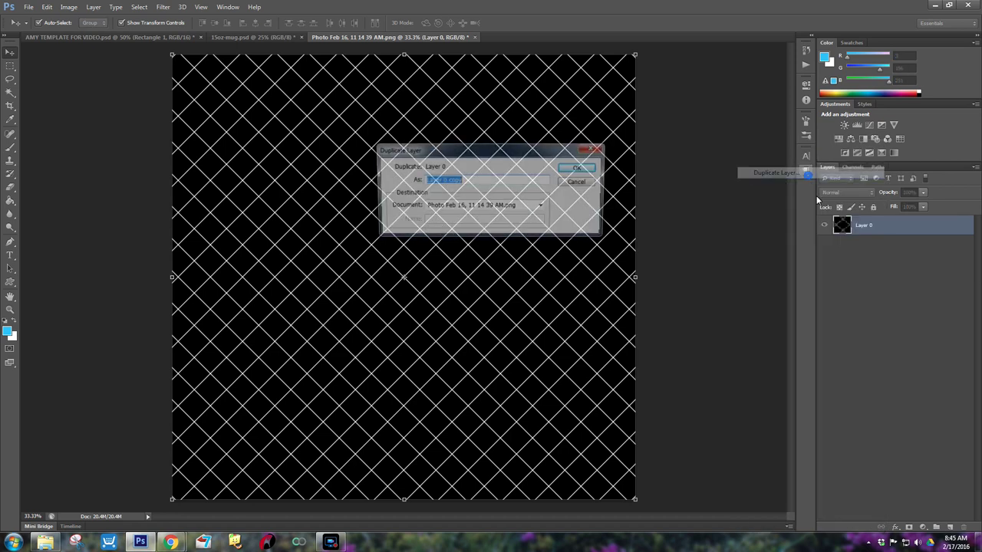
pyautogui.click(577, 168)
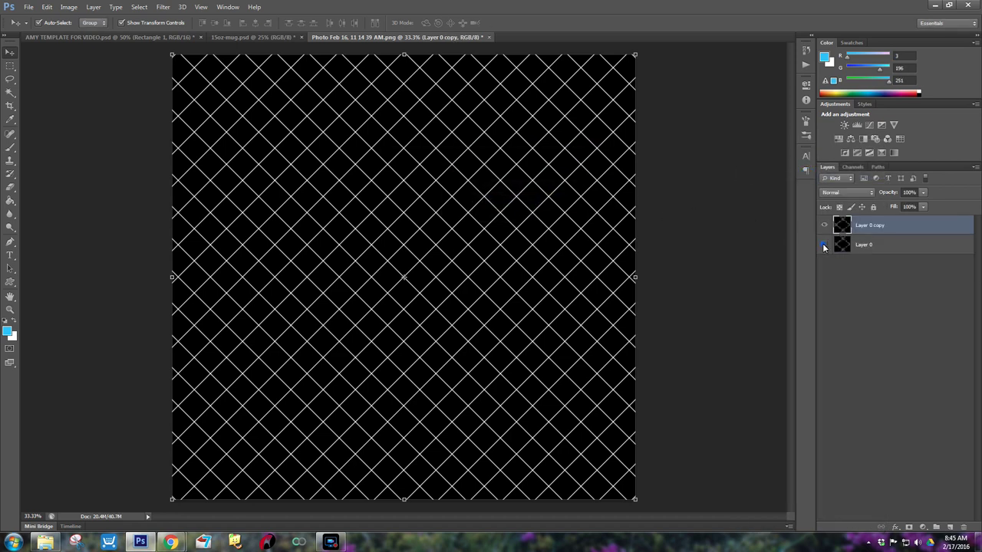
# Select the black areas of Layer 0 copy with Color Range by sampling the black background
pyautogui.click(94, 7)
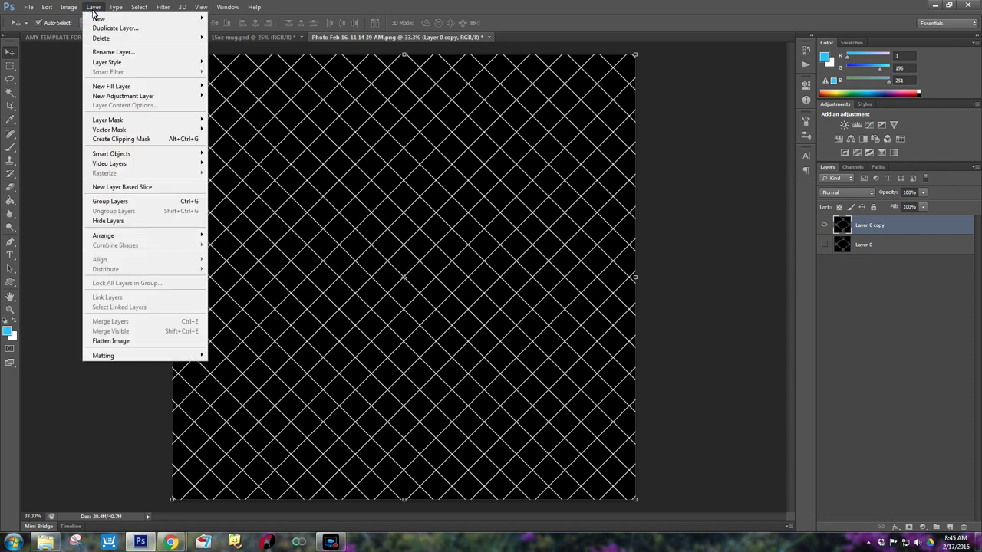
pyautogui.moveTo(146, 9)
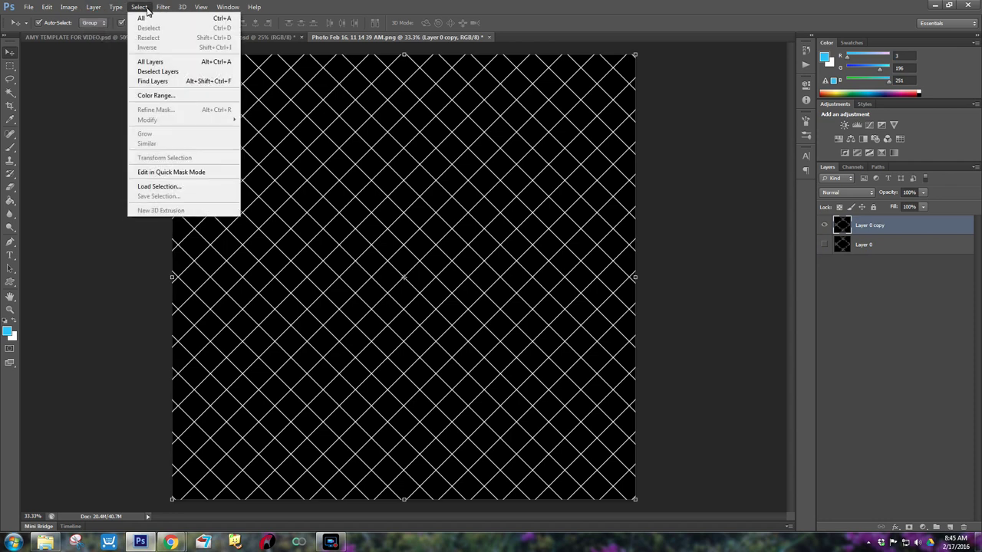
pyautogui.click(156, 95)
pyautogui.click(324, 115)
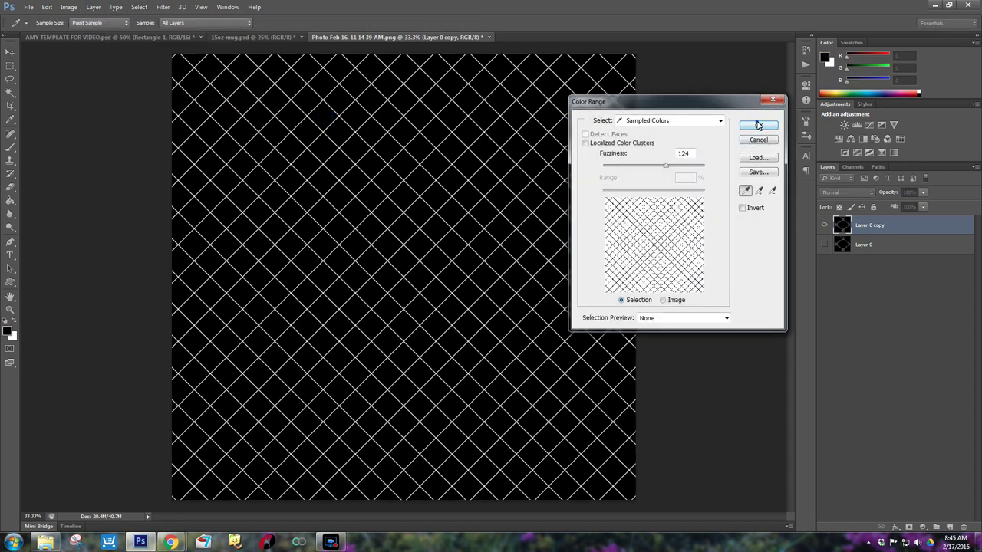
pyautogui.click(758, 125)
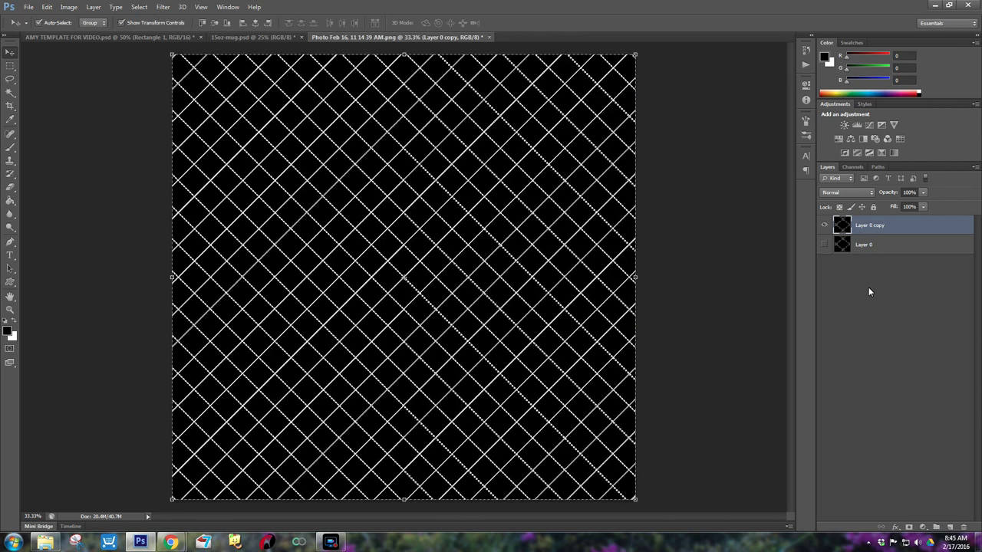
# Add a layer mask to Layer 0 copy from the selection and apply the mask to the layer
pyautogui.click(909, 528)
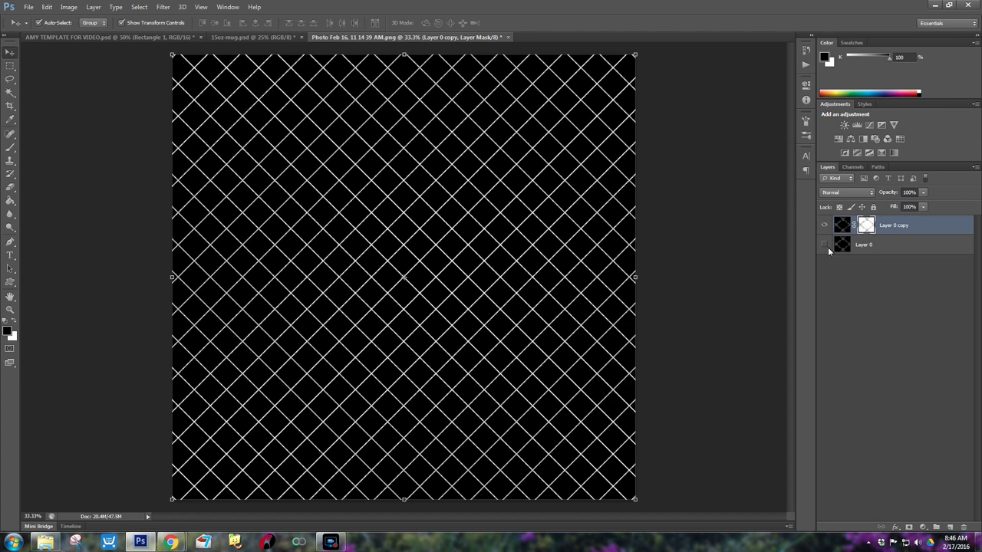
pyautogui.rightClick(860, 229)
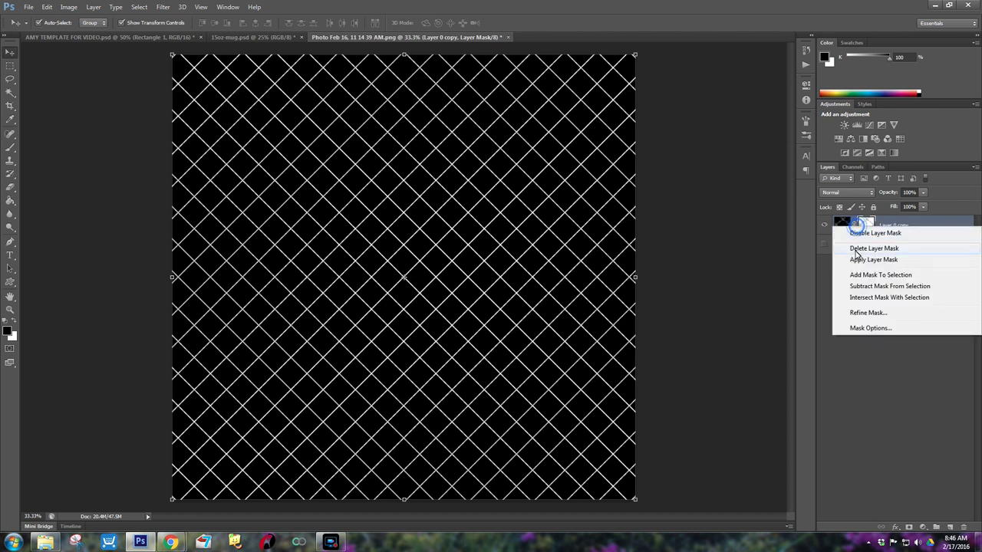
pyautogui.click(870, 261)
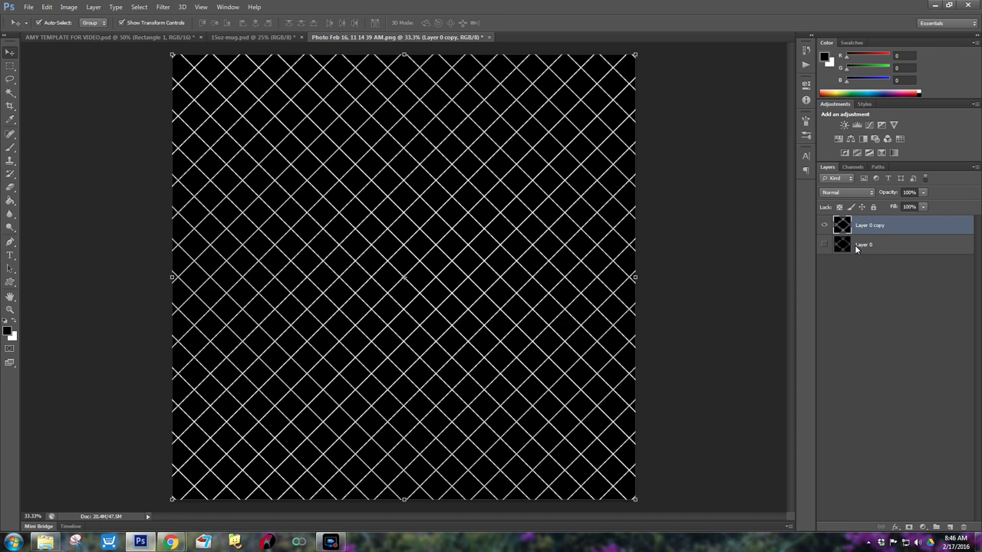
# Show the original Layer 0 and select its white lattice lines with Color Range by sampling a white line
pyautogui.click(851, 244)
pyautogui.click(826, 245)
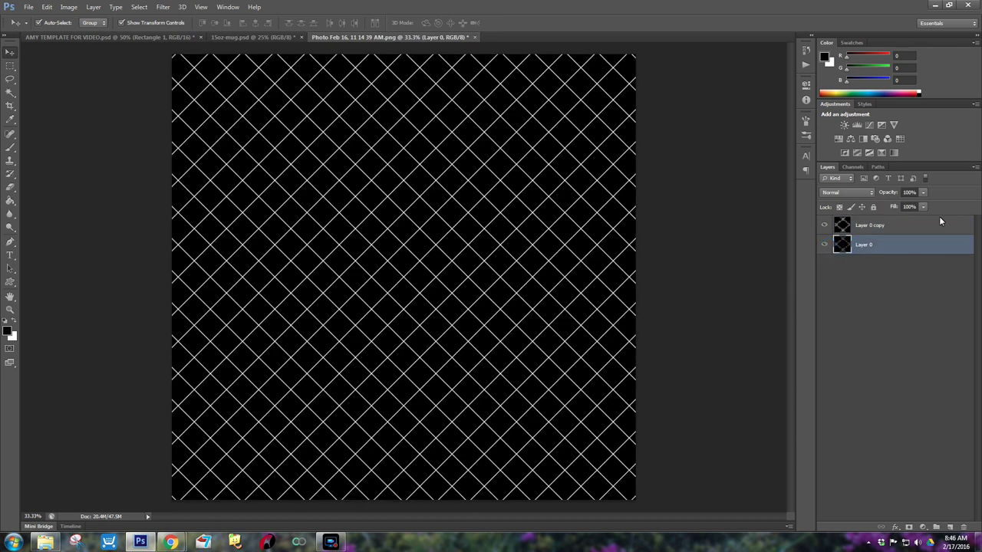
pyautogui.hotkey('ctrl', '+')
pyautogui.hotkey('ctrl', '+')
pyautogui.hotkey('ctrl', '+')
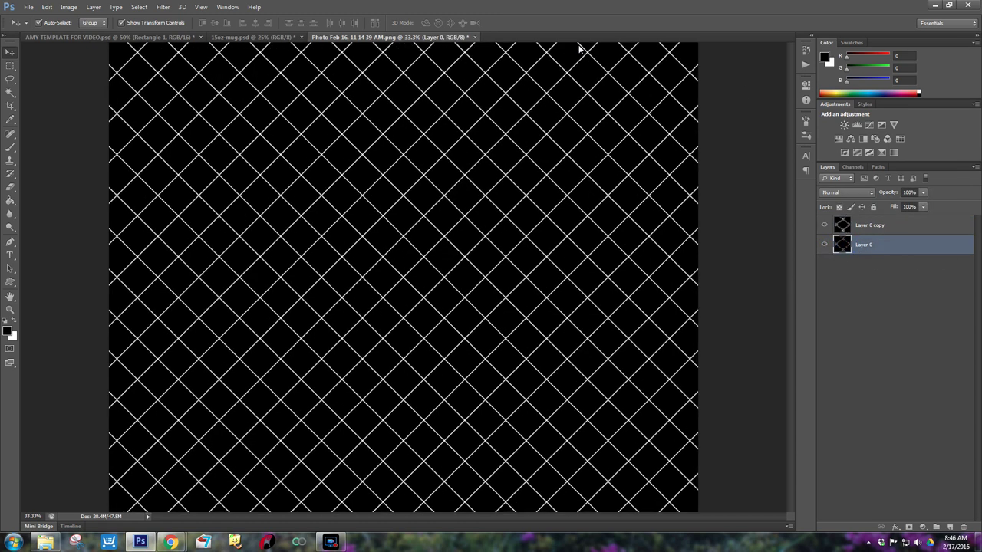
pyautogui.hotkey('ctrl', '+')
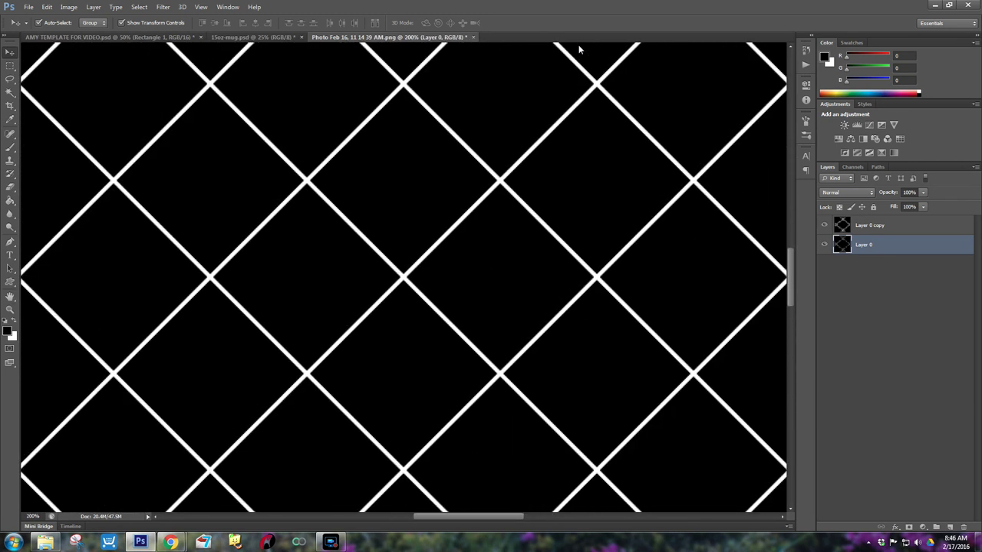
pyautogui.click(138, 9)
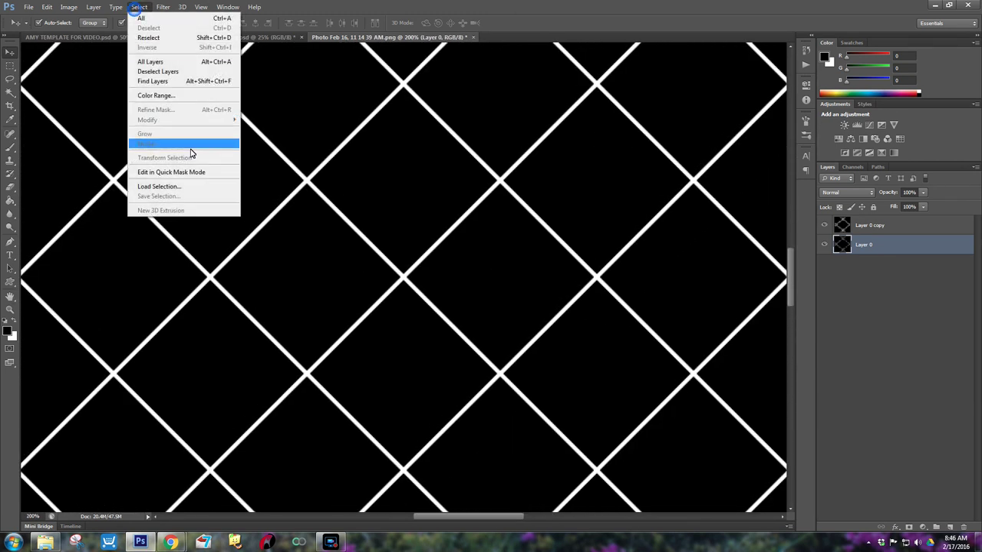
pyautogui.click(165, 97)
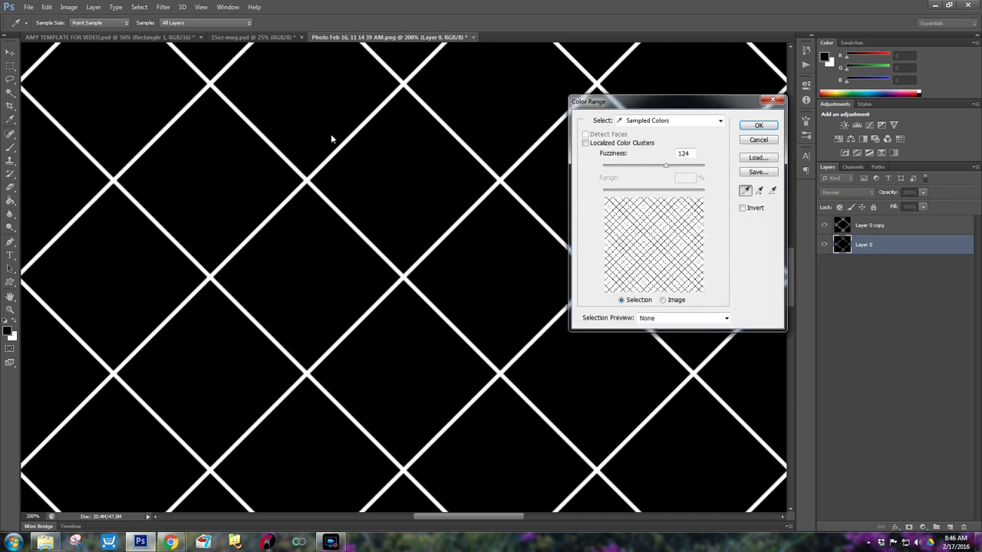
pyautogui.scroll(-1, 340, 154)
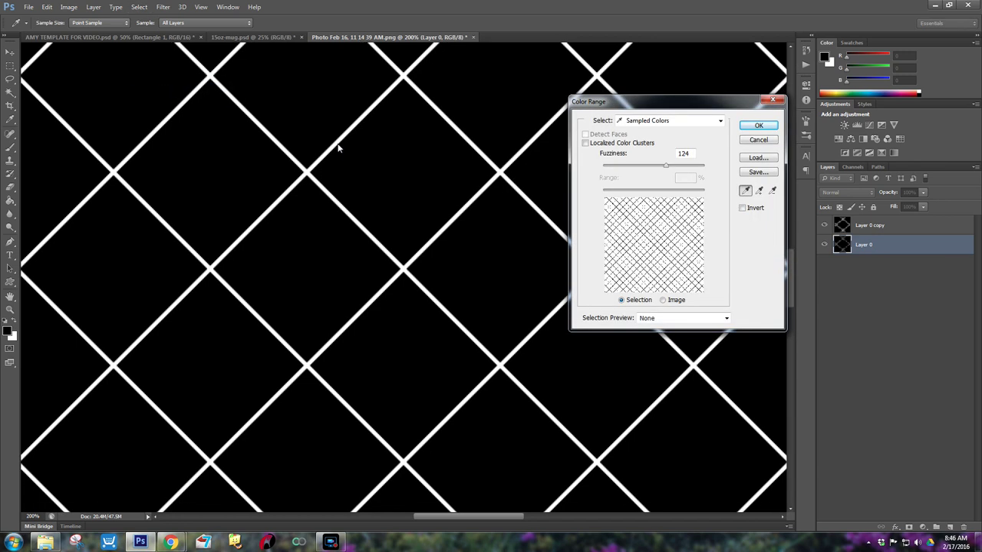
pyautogui.scroll(1, 337, 144)
pyautogui.scroll(-1, 338, 143)
pyautogui.click(341, 142)
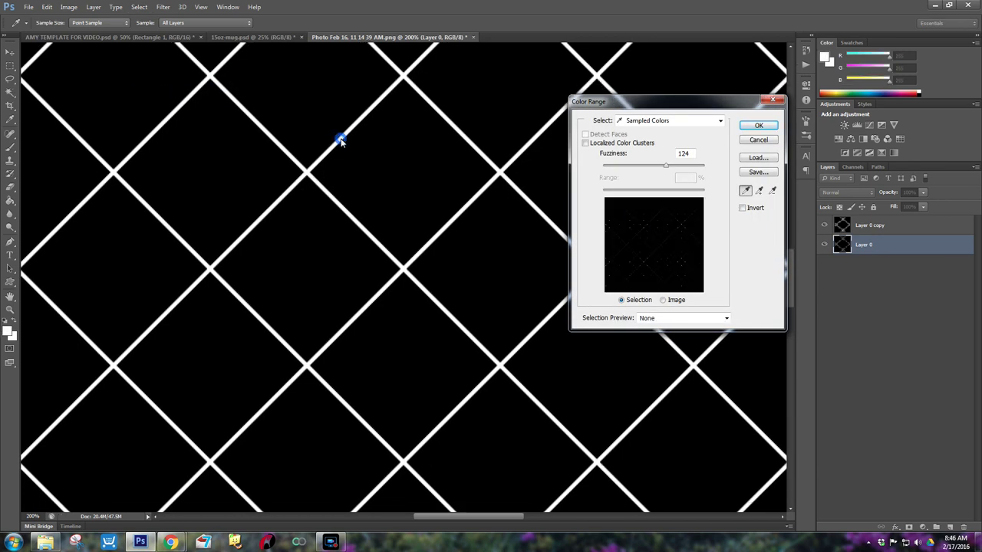
pyautogui.click(745, 129)
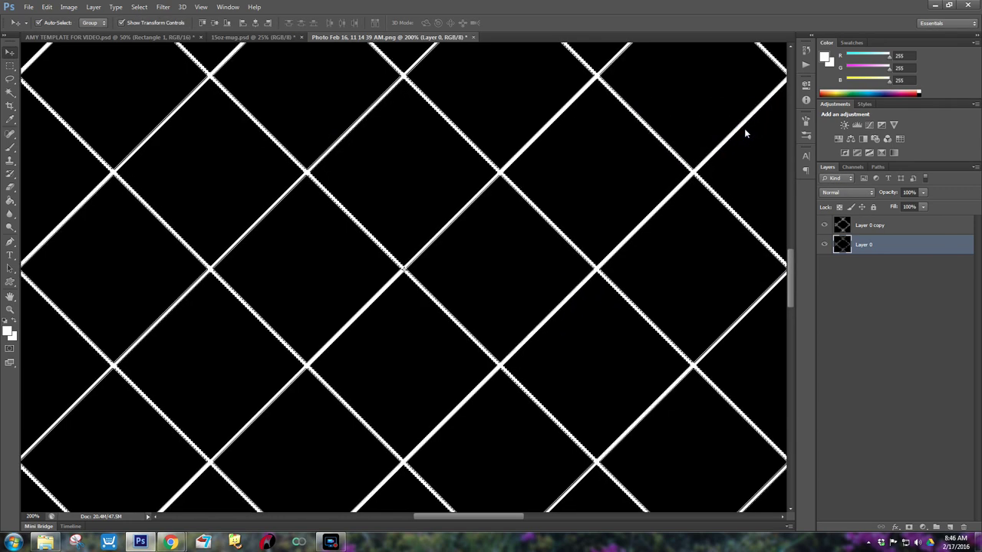
# Add a layer mask to Layer 0 from the white line selection and apply the mask to the layer
pyautogui.click(895, 528)
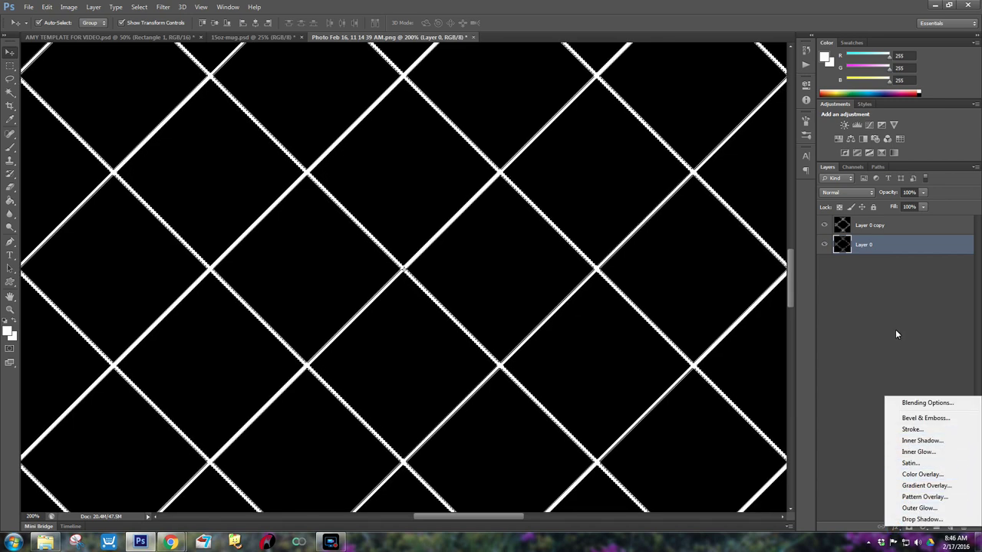
pyautogui.click(909, 529)
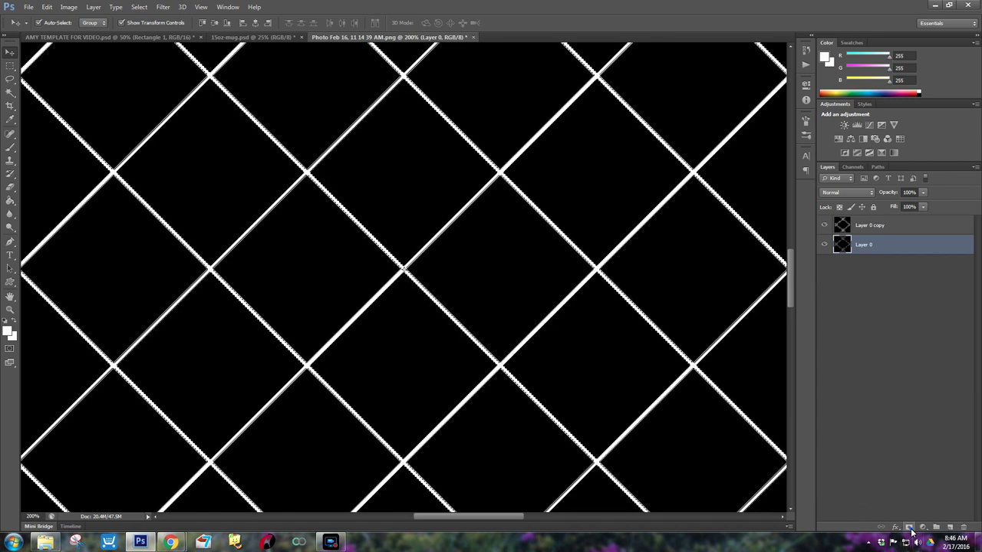
pyautogui.click(910, 529)
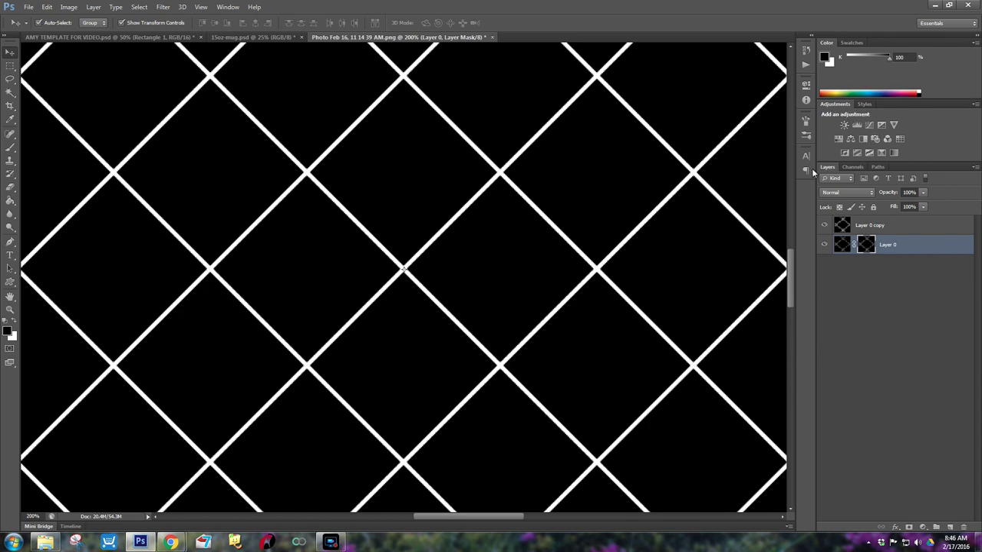
pyautogui.click(825, 224)
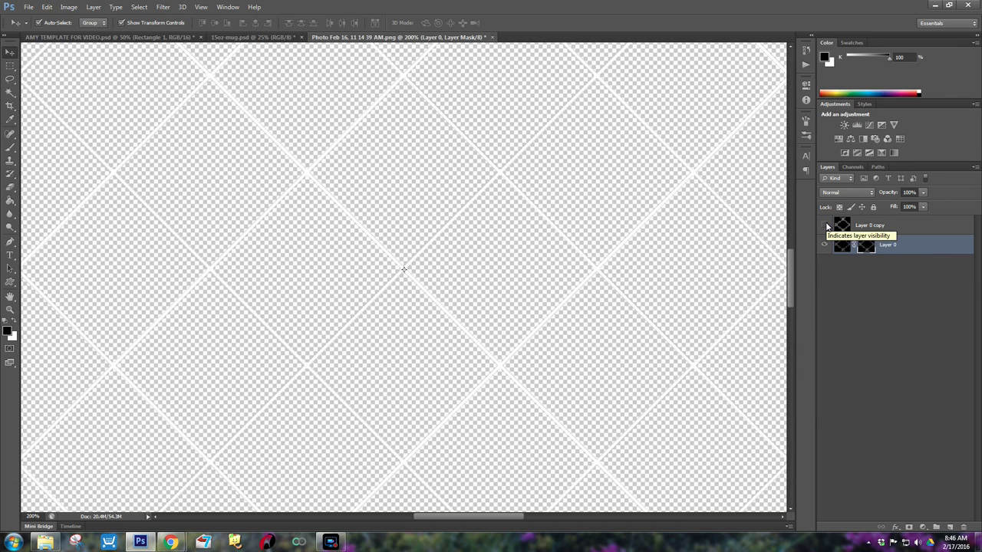
pyautogui.click(827, 225)
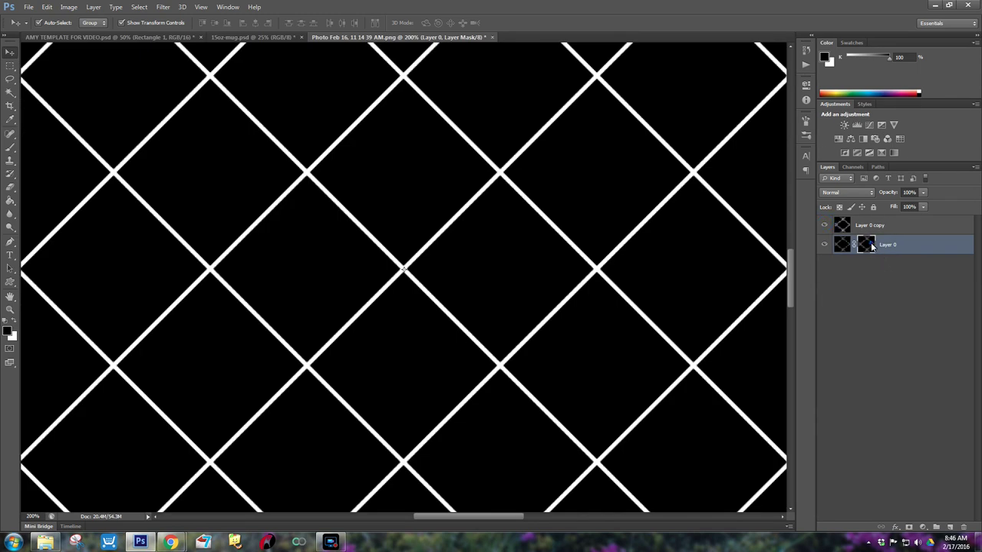
pyautogui.rightClick(870, 242)
pyautogui.click(871, 278)
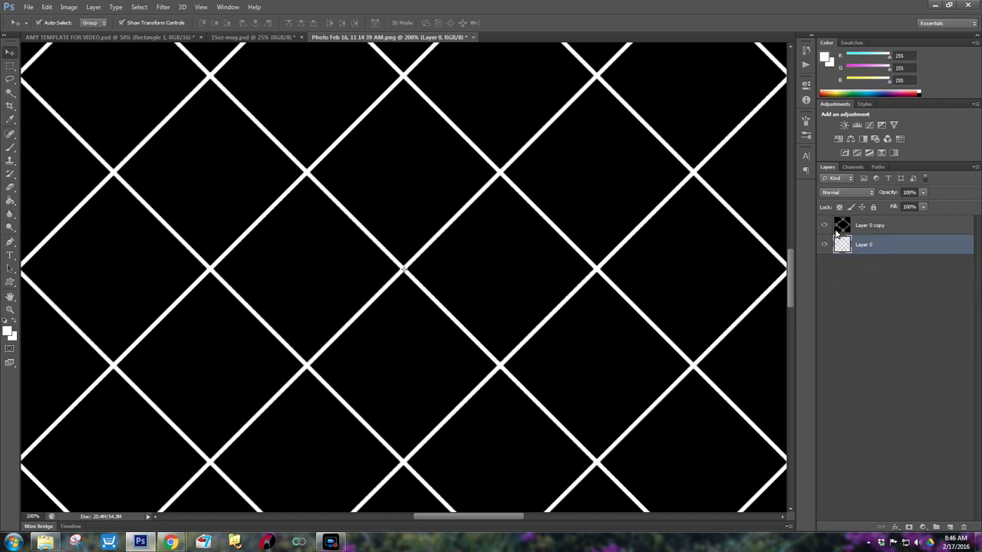
pyautogui.hotkey('ctrl', '-')
pyautogui.hotkey('ctrl', '-')
pyautogui.hotkey('ctrl', '-')
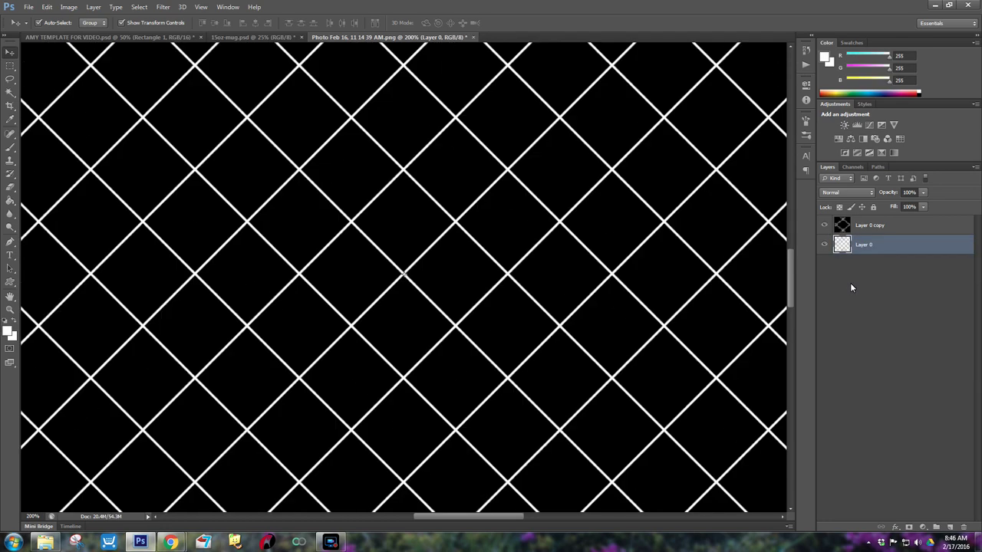
pyautogui.hotkey('ctrl', '-')
pyautogui.hotkey('ctrl', '-')
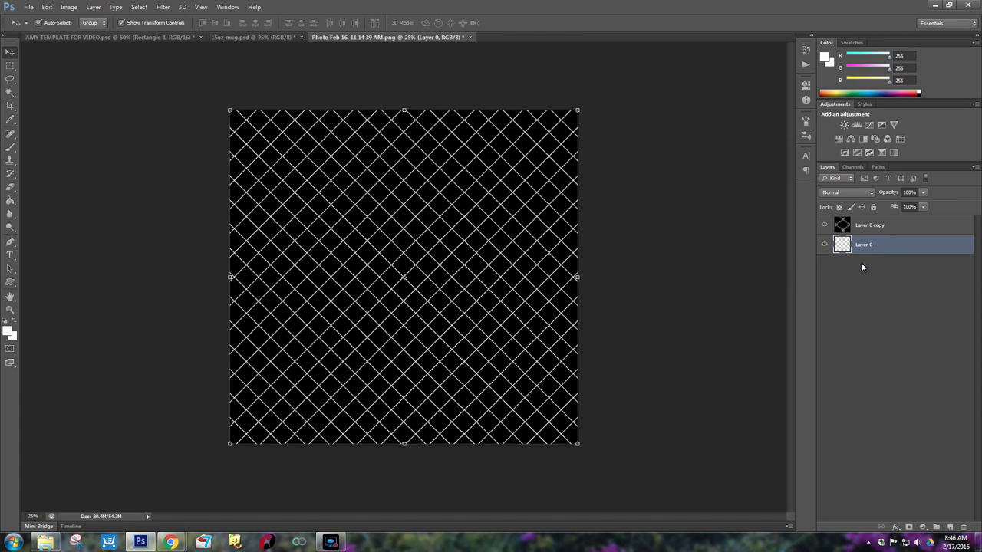
pyautogui.click(895, 527)
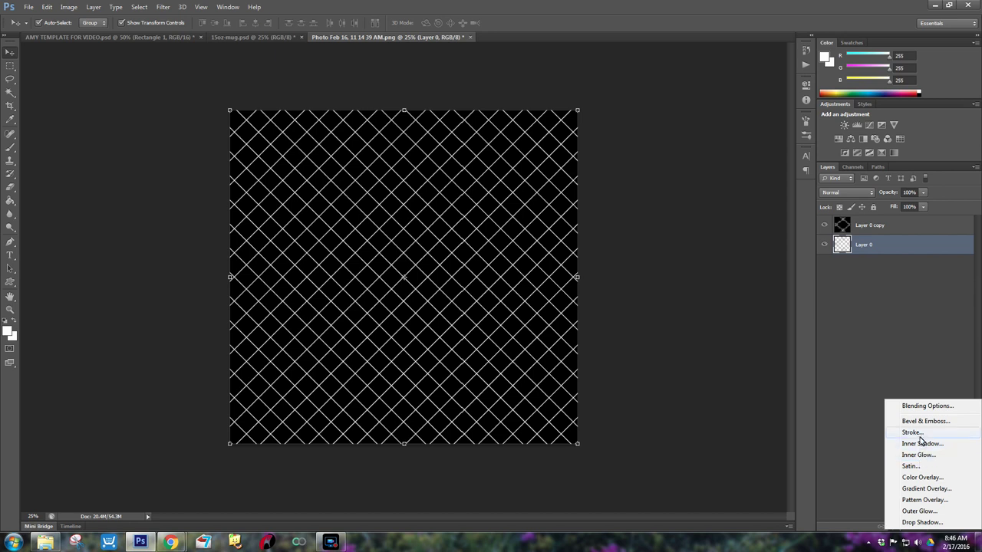
pyautogui.click(922, 478)
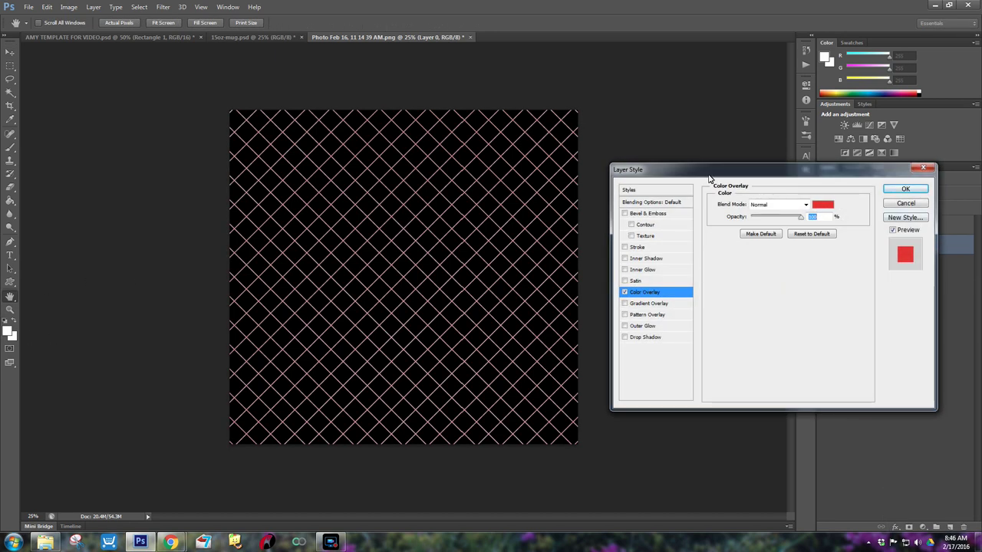
pyautogui.doubleClick(75, 36)
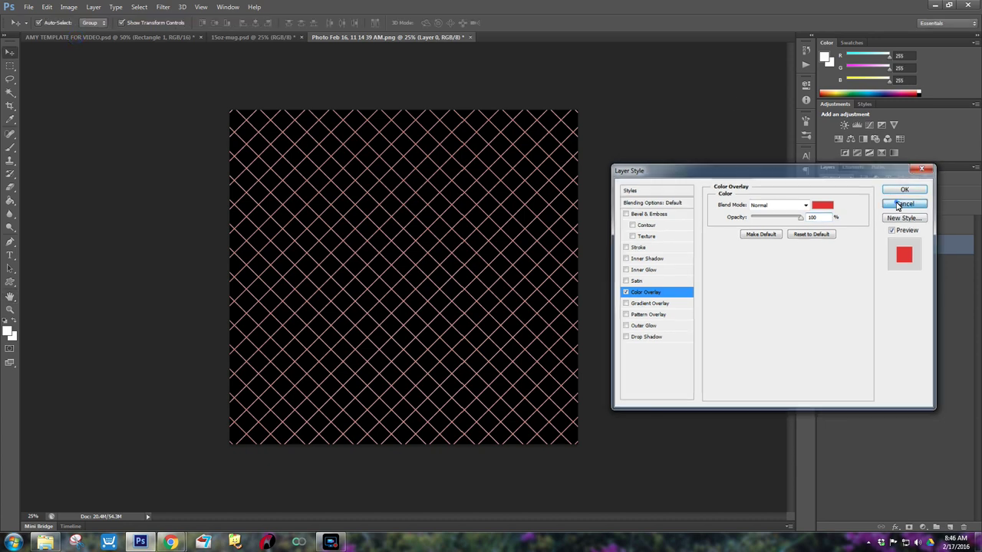
pyautogui.click(902, 204)
# Set the foreground color to the light blue #03c4fb sampled from the monogram circle in the mug template, and return to the lattice document
pyautogui.click(154, 37)
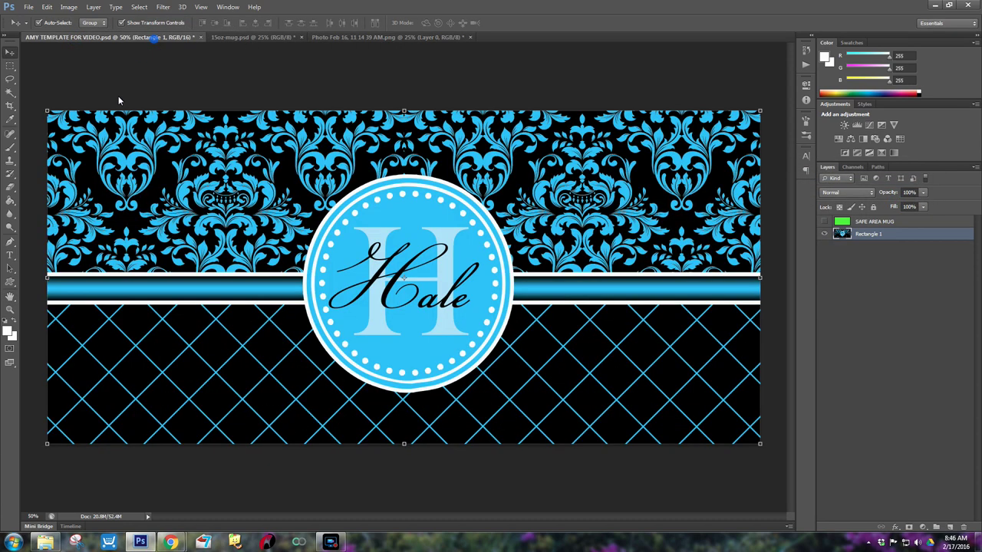
pyautogui.click(8, 331)
pyautogui.click(358, 254)
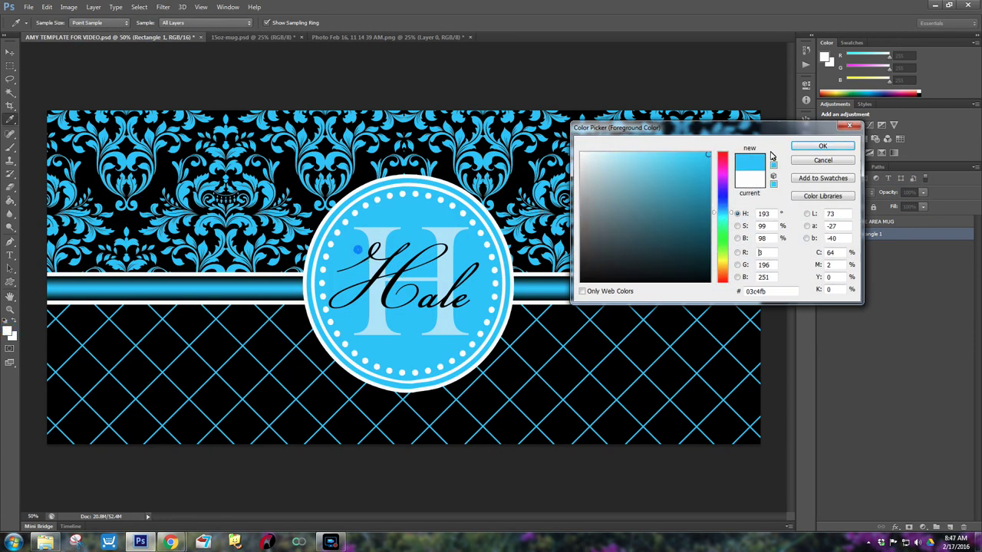
pyautogui.click(822, 146)
pyautogui.click(423, 36)
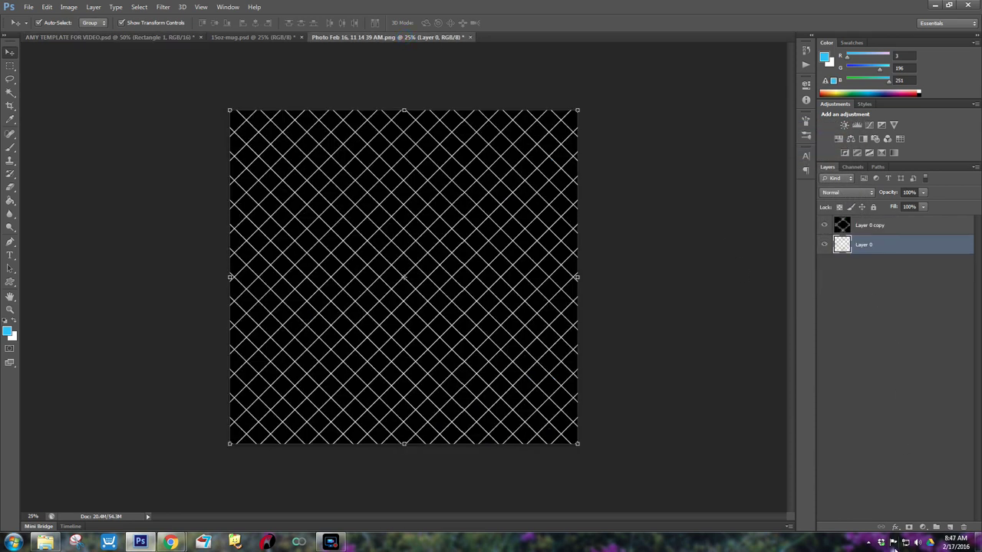
# Apply a Color Overlay to Layer 0 using the light blue foreground color #03c4fb
pyautogui.click(895, 528)
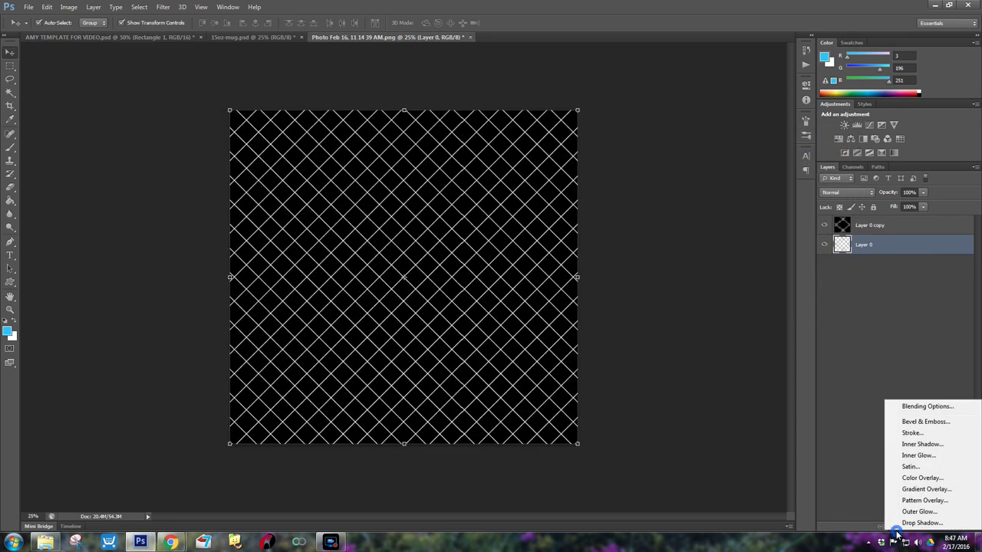
pyautogui.click(925, 479)
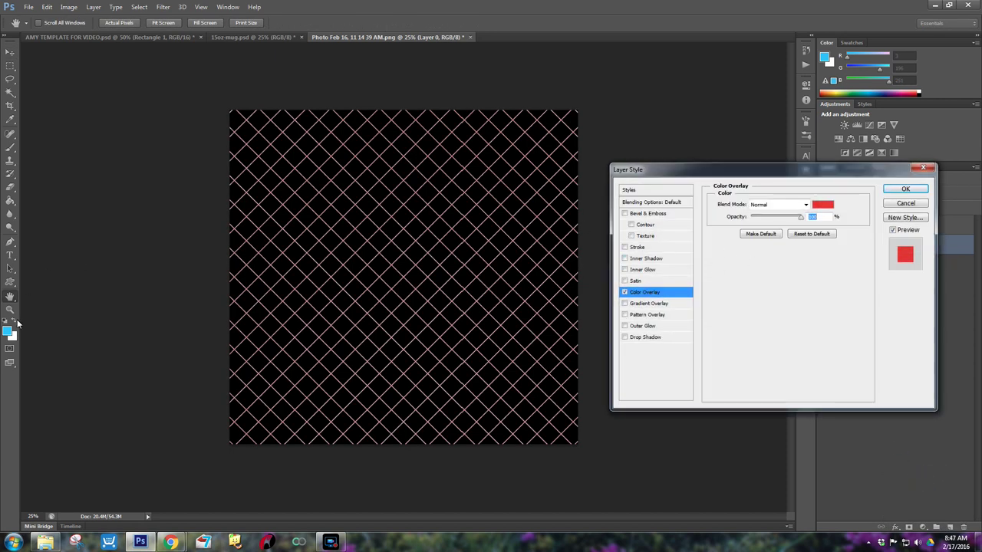
pyautogui.click(10, 335)
pyautogui.click(822, 204)
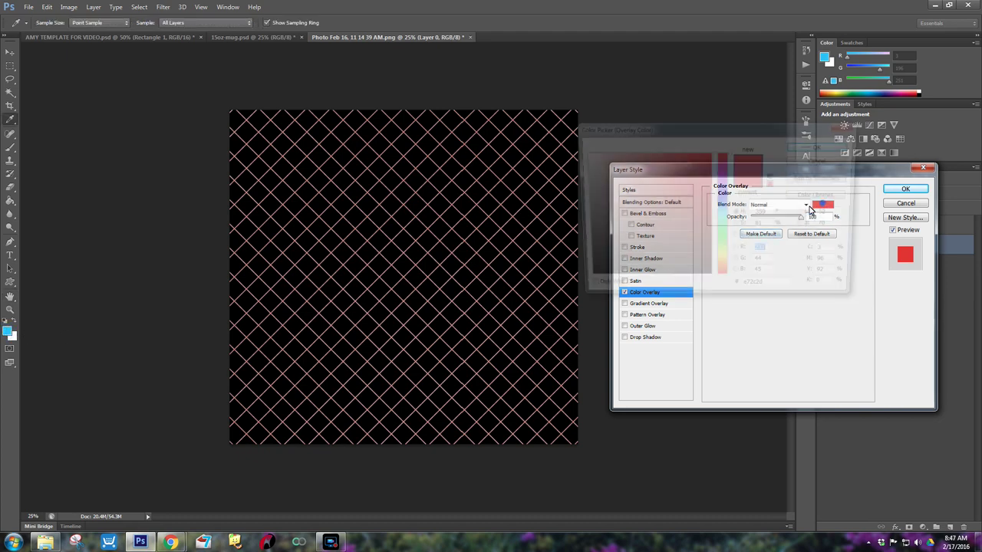
pyautogui.click(8, 332)
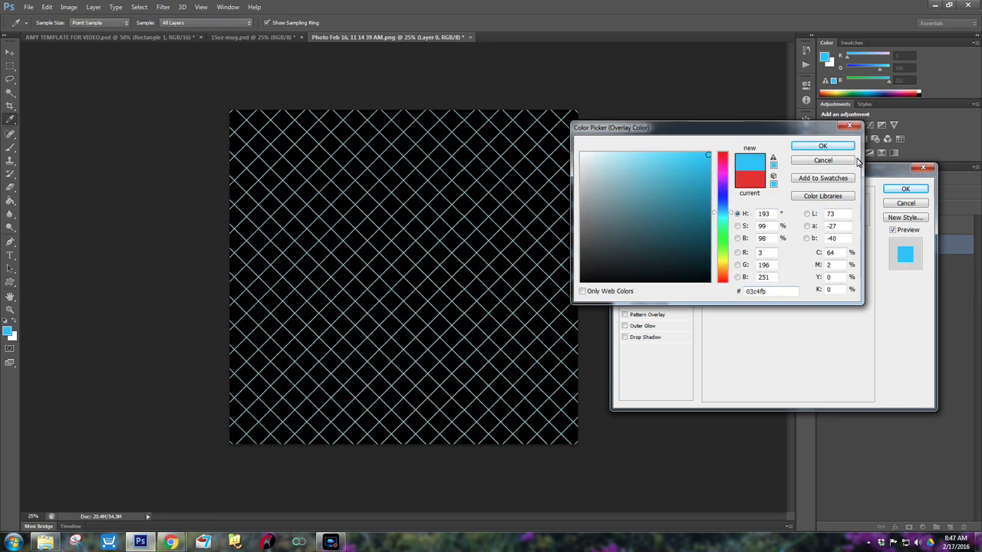
pyautogui.click(822, 147)
pyautogui.click(906, 189)
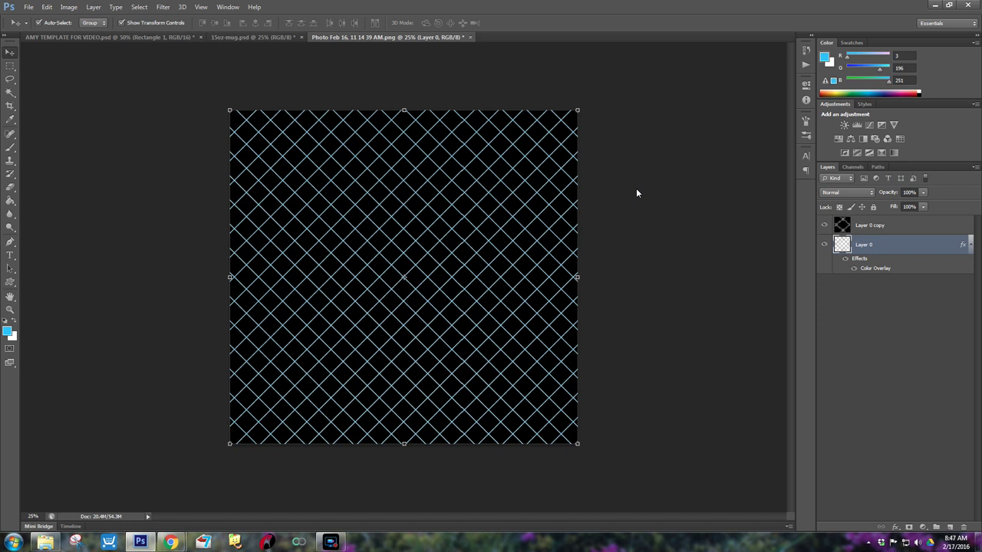
# Rename Layer 0 copy as "TOP LAYER PATTERN" and open the name of Layer 0 for editing
pyautogui.doubleClick(867, 231)
pyautogui.press('BackSpace')
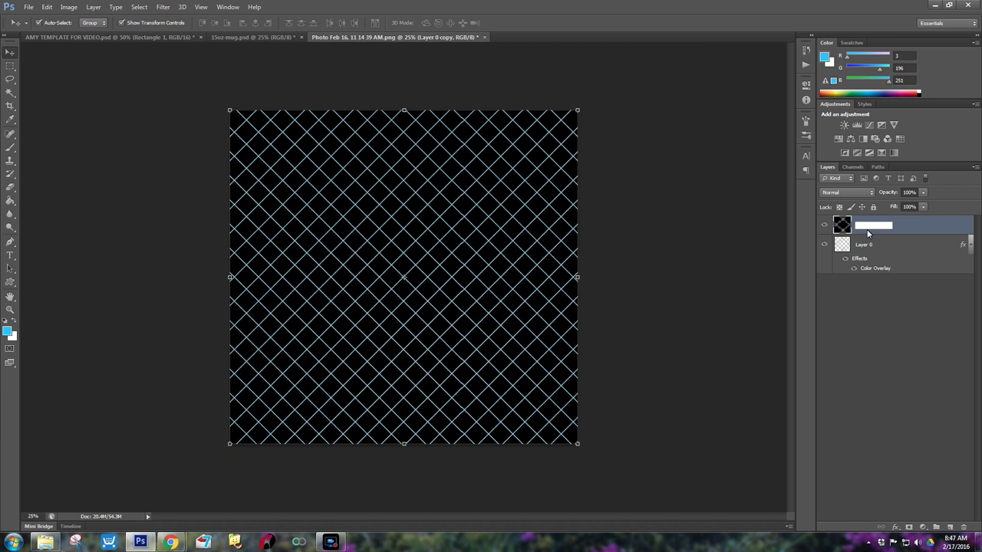
pyautogui.write('TOP LAYER PATTERN')
pyautogui.press('Return')
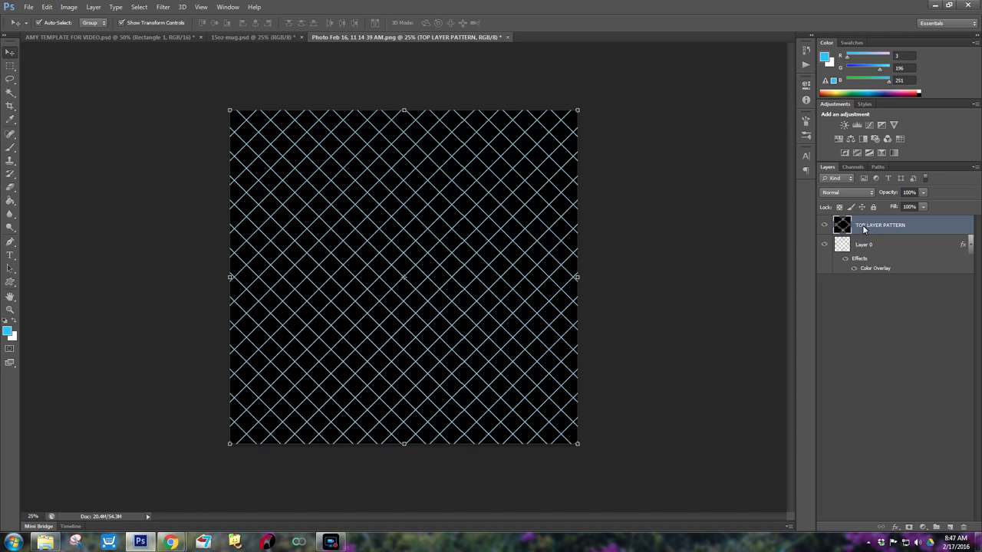
pyautogui.doubleClick(864, 245)
pyautogui.press('BackSpace')
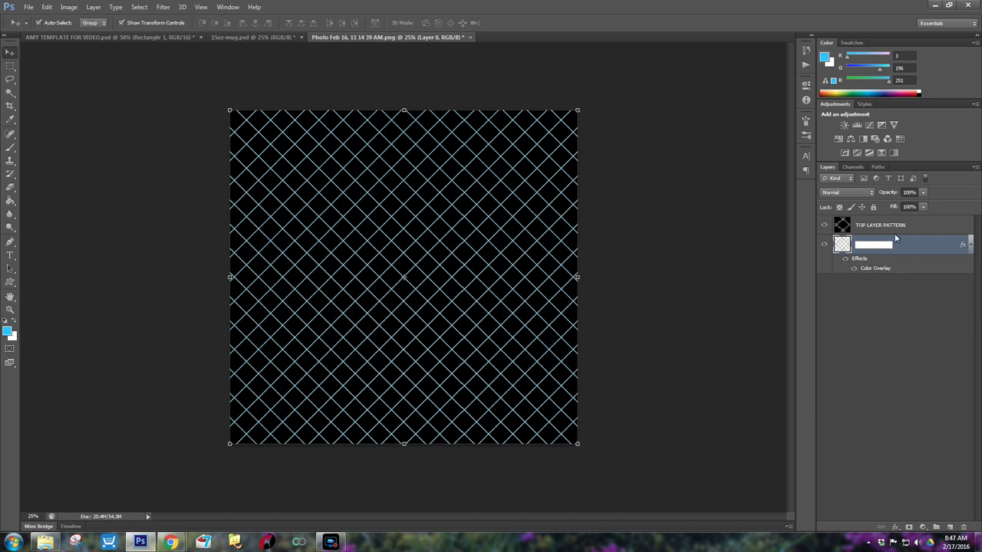
# Rename the black diamond layer as "FILL LAYER PATTERN" and Layer 0 as "STRIPES LAYER PATTERN"
pyautogui.doubleClick(880, 226)
pyautogui.press('BackSpace')
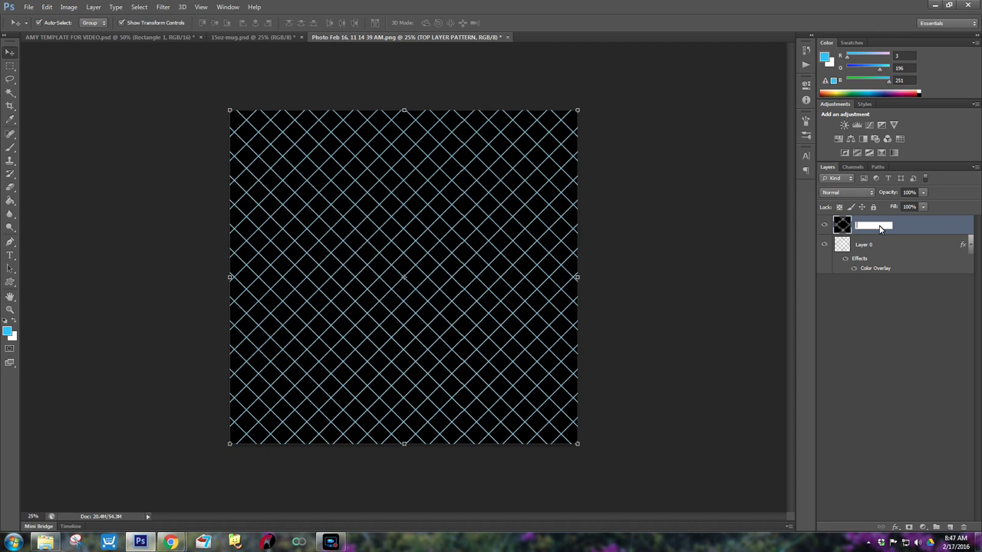
pyautogui.write('FILL LAYER PATTERN')
pyautogui.press('Return')
pyautogui.doubleClick(870, 246)
pyautogui.write('STRIPES')
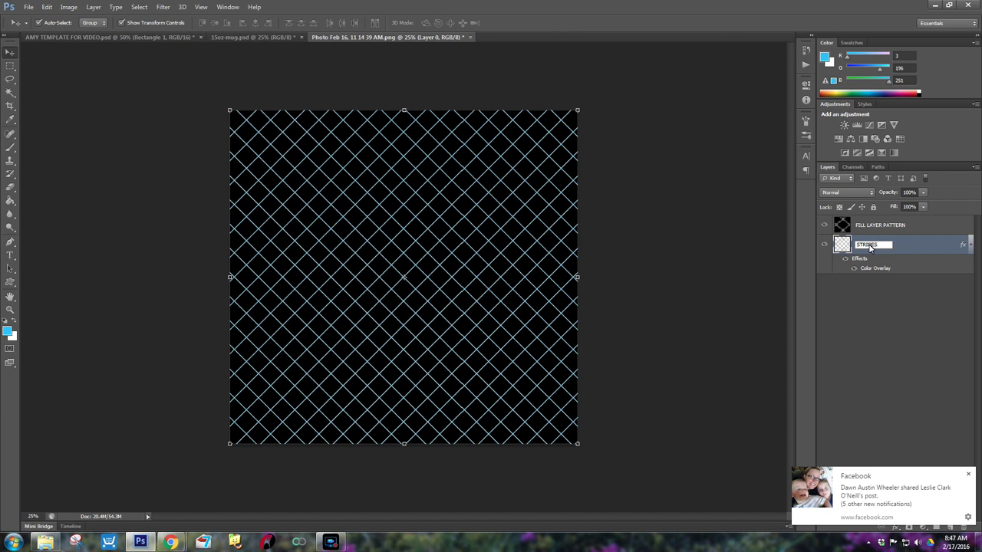
pyautogui.write('LAYER PATTERN')
pyautogui.press('Return')
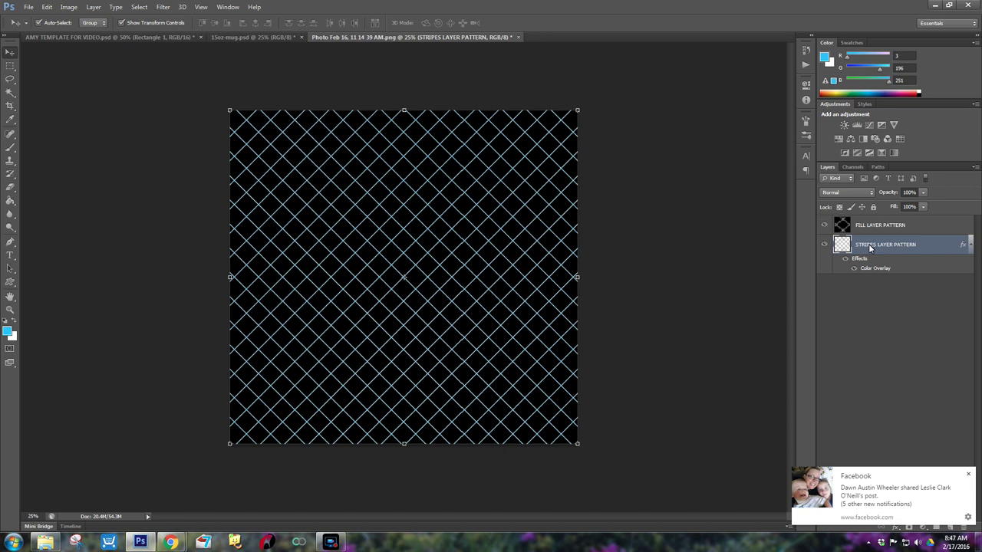
# Save the lattice document as "DIAMOND PATTERN" in Photoshop format in the BACKGROUNDS folder
pyautogui.click(28, 7)
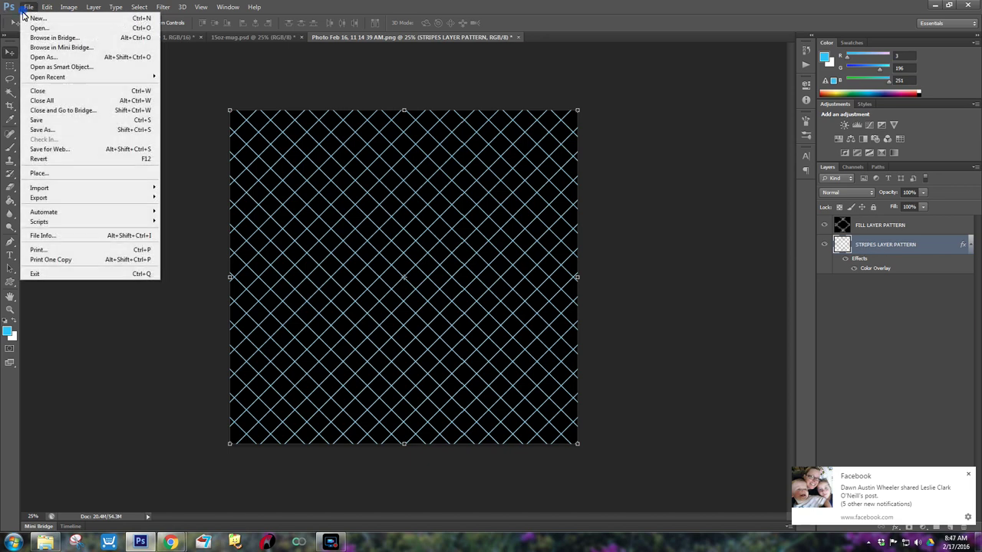
pyautogui.click(61, 137)
pyautogui.press('BackSpace')
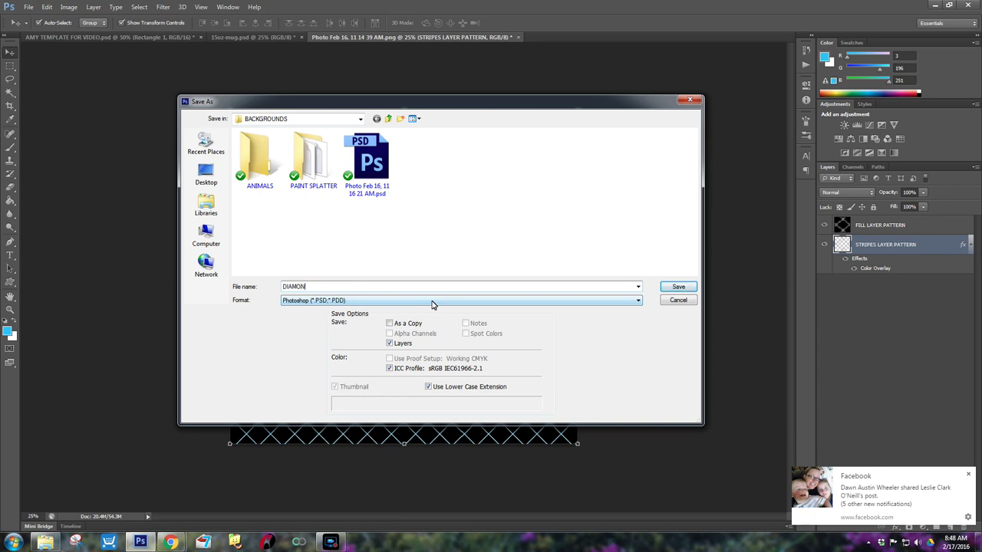
pyautogui.write('DIAMONDS P')
pyautogui.press('BackSpace')
pyautogui.press('BackSpace')
pyautogui.press('BackSpace')
pyautogui.write('PATTERN')
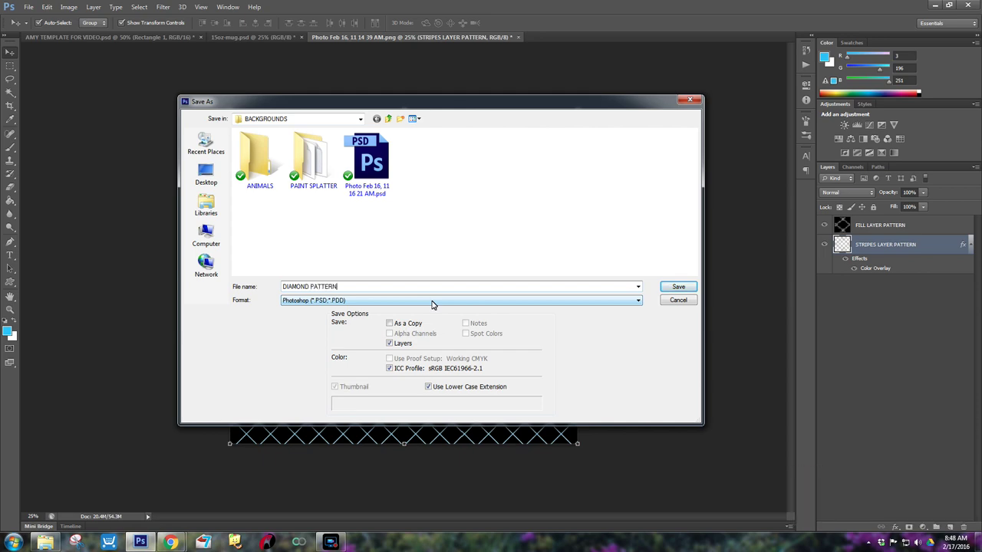
pyautogui.press('Return')
pyautogui.click(603, 167)
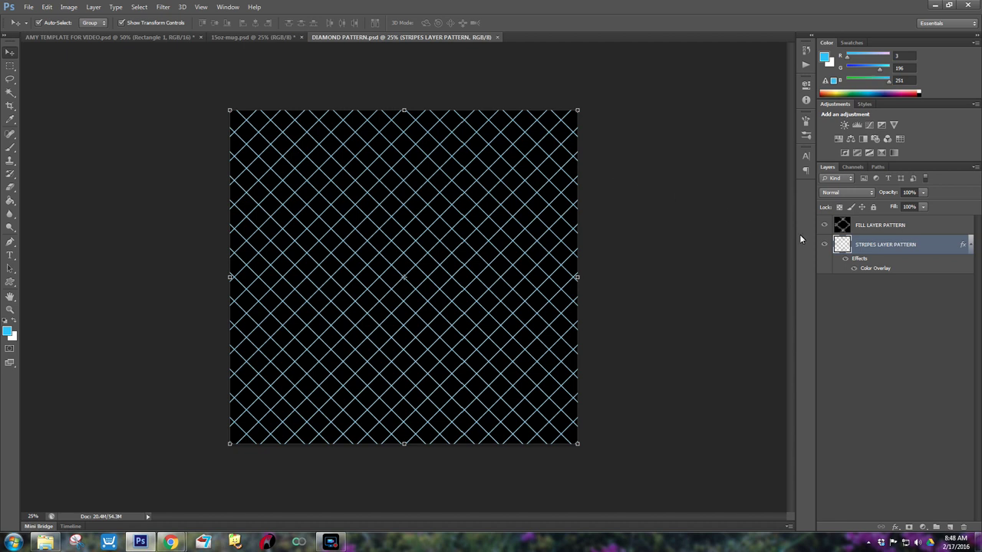
# Hide the FILL LAYER PATTERN layer and copy the STRIPES LAYER PATTERN layer into the 15oz-mug document
pyautogui.click(868, 227)
pyautogui.click(857, 248)
pyautogui.click(824, 225)
pyautogui.moveTo(258, 136); pyautogui.dragTo(350, 299)
# Undo the accidental move of the Template layer in the mug document and lock that layer
pyautogui.moveTo(454, 314); pyautogui.dragTo(398, 295)
pyautogui.hotkey('ctrl', 'z')
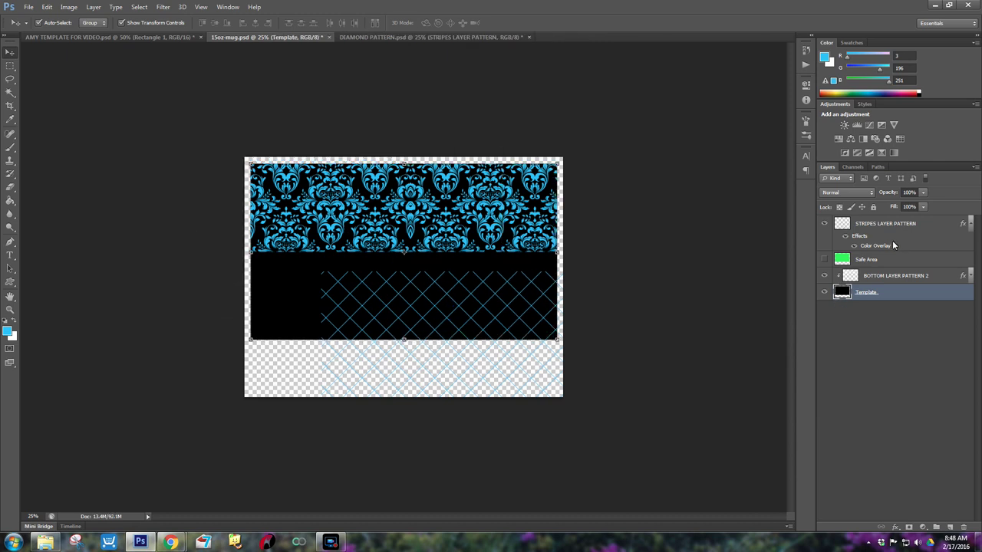
pyautogui.click(874, 208)
pyautogui.click(475, 321)
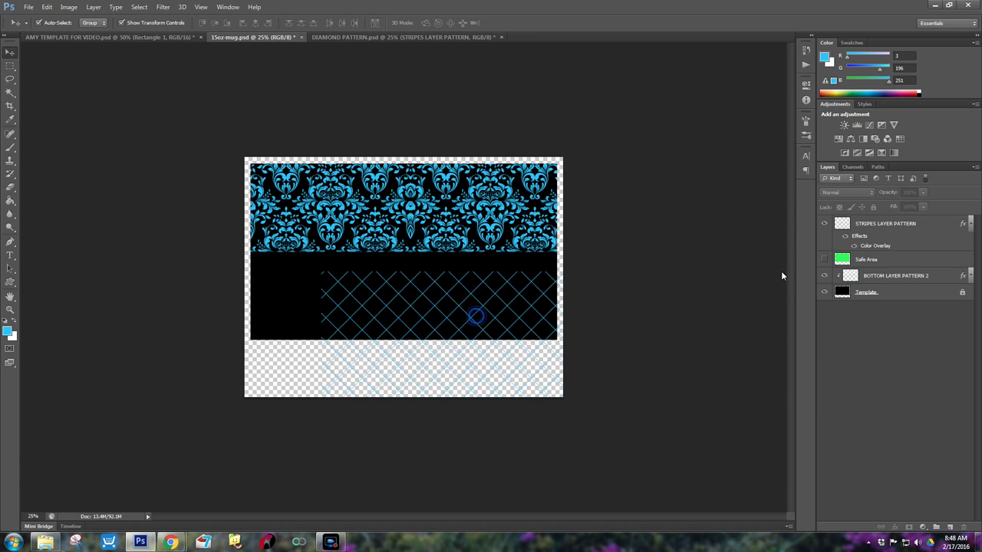
# Select the STRIPES LAYER PATTERN layer and nudge it slightly upward over the black template area
pyautogui.click(855, 283)
pyautogui.click(854, 229)
pyautogui.moveTo(505, 305); pyautogui.dragTo(484, 311)
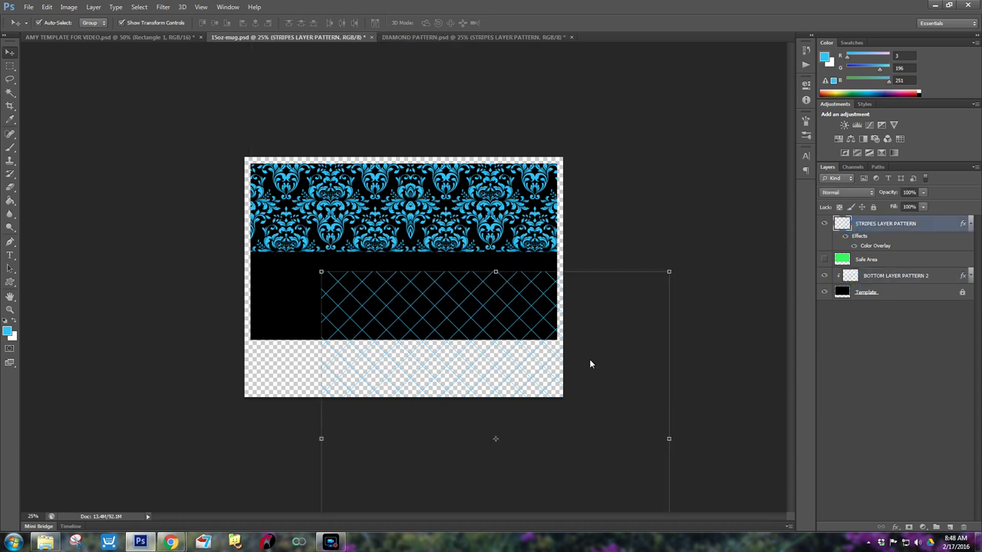
pyautogui.press('Up')
pyautogui.press('Up')
pyautogui.press('Up')
pyautogui.press('Up')
pyautogui.press('Up')
pyautogui.press('Up')
pyautogui.press('Up')
pyautogui.press('Up')
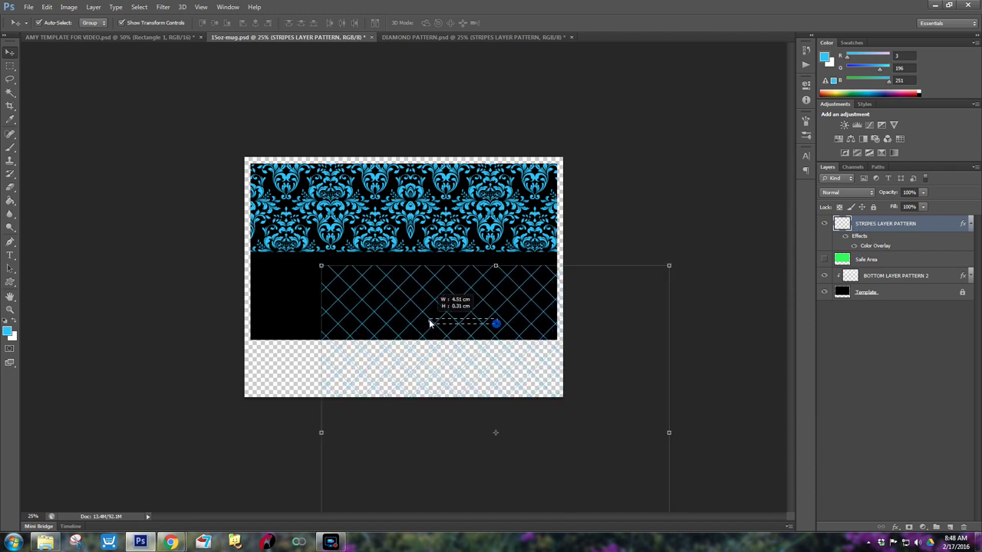
# Set the Move tool's auto-select target to Layer and reselect the lattice stripes on the canvas
pyautogui.click(93, 23)
pyautogui.click(93, 34)
pyautogui.click(369, 310)
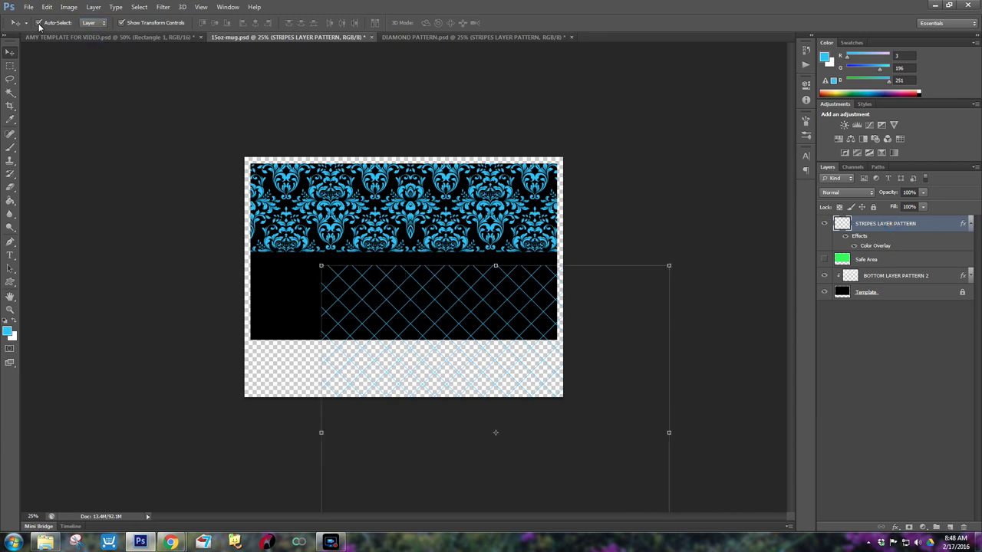
pyautogui.moveTo(388, 299); pyautogui.dragTo(393, 290)
pyautogui.click(781, 314)
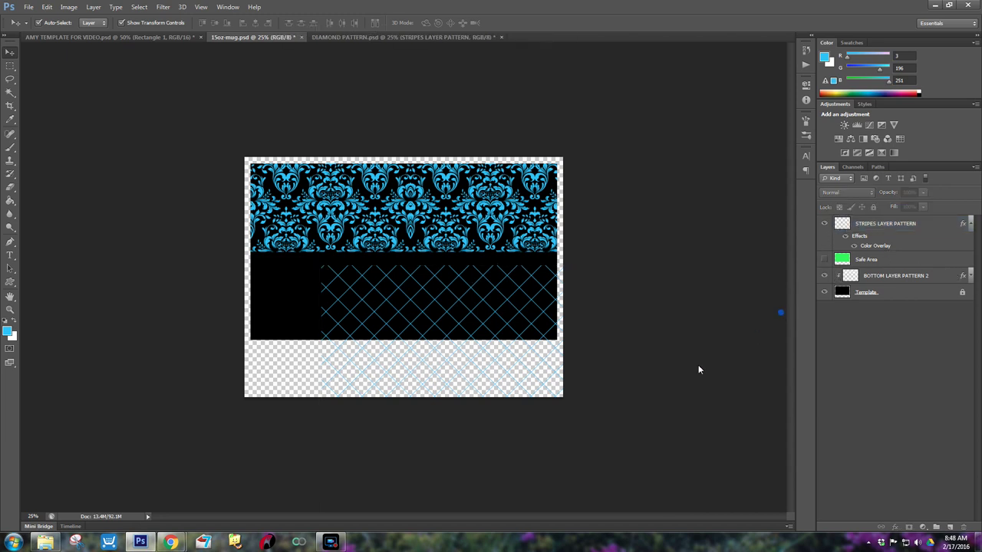
pyautogui.click(512, 388)
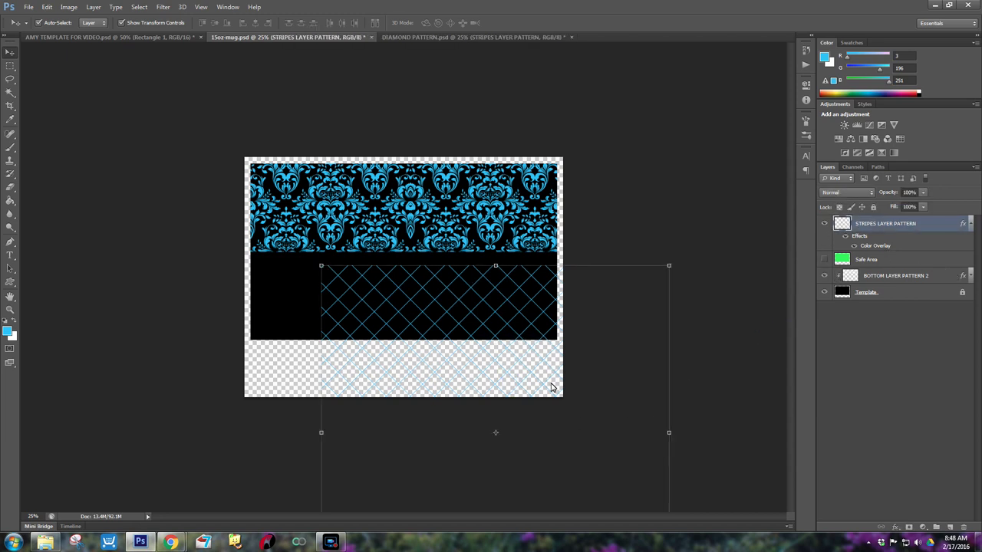
pyautogui.hotkey('ctrl', '-')
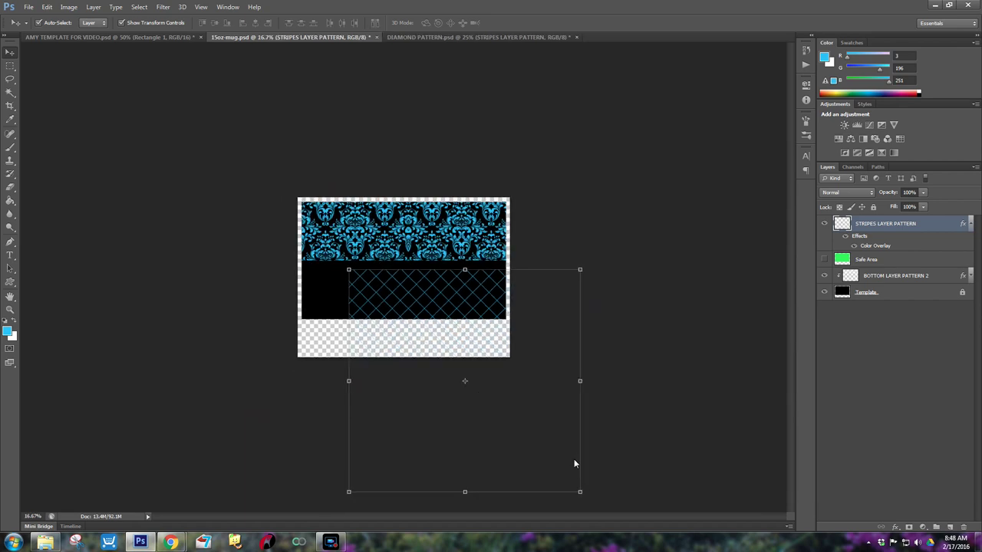
pyautogui.click(460, 346)
# Turn off auto-select and move the STRIPES LAYER PATTERN layer so it covers the black lower half of the template
pyautogui.click(93, 23)
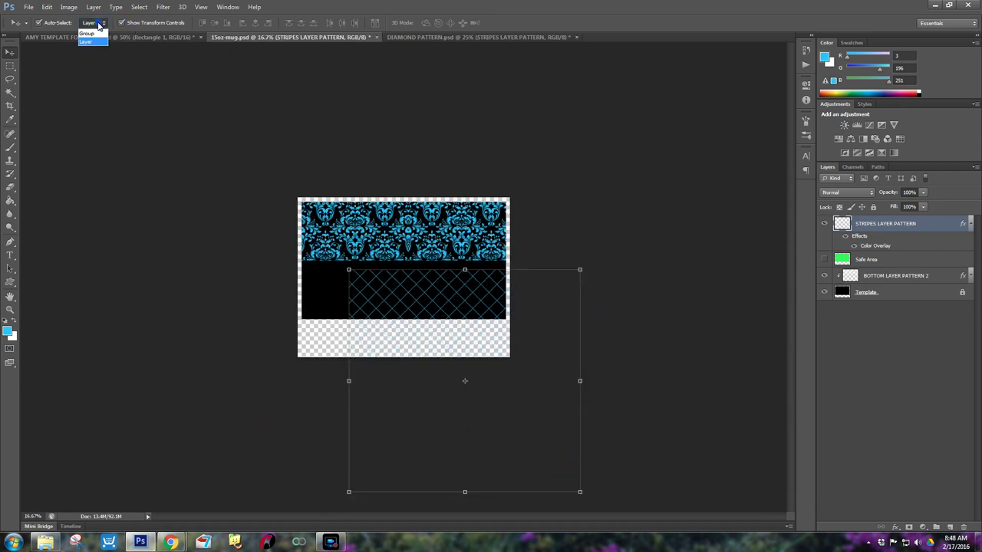
pyautogui.click(39, 23)
pyautogui.moveTo(383, 274); pyautogui.dragTo(338, 244)
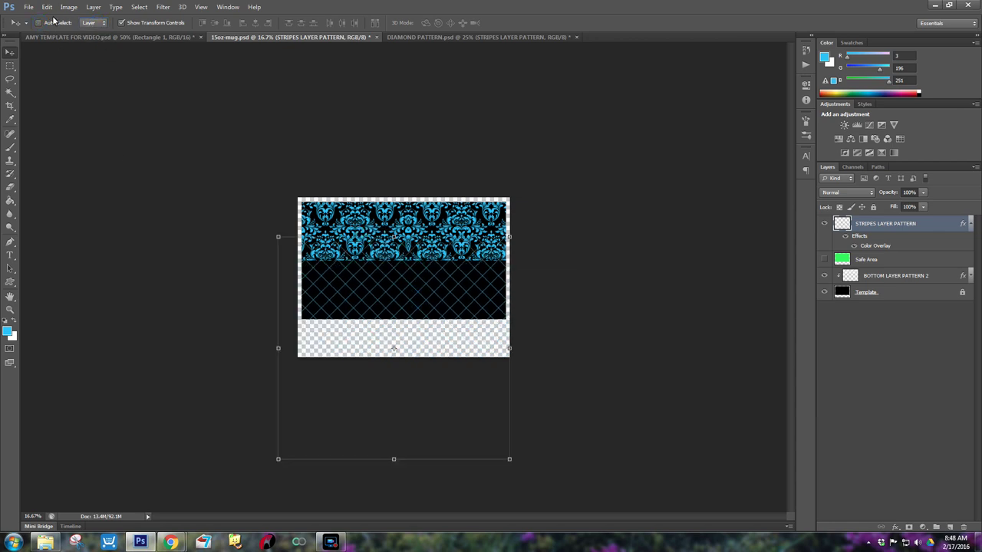
pyautogui.moveTo(379, 276)
pyautogui.mouseDown()
pyautogui.moveTo(412, 286)
pyautogui.moveTo(366, 278)
pyautogui.mouseUp()
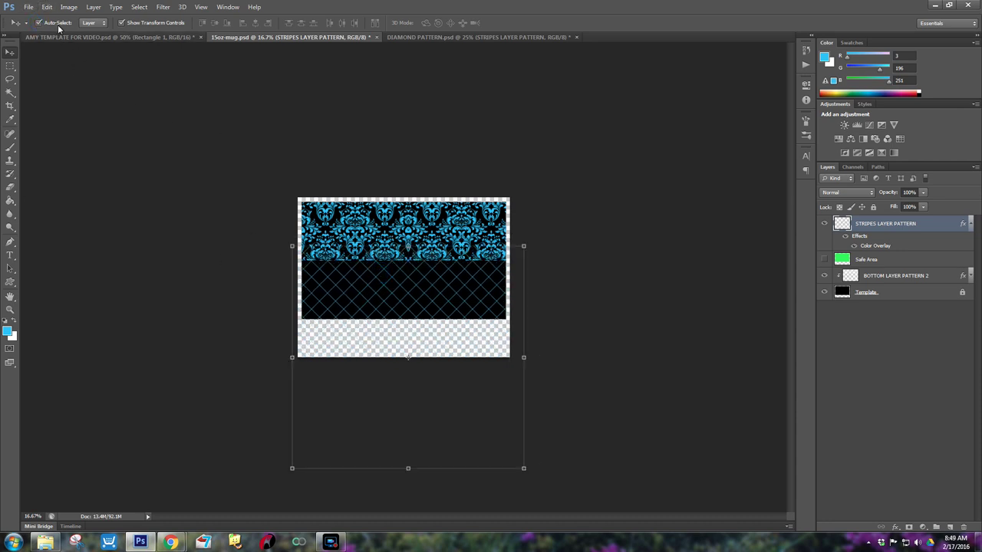
# Turn auto-select off again and fine-tune the lattice stripes' position over the full width of the lower half
pyautogui.click(99, 23)
pyautogui.click(95, 39)
pyautogui.click(96, 23)
pyautogui.click(96, 40)
pyautogui.hotkey('ctrl', '+')
pyautogui.hotkey('ctrl', '+')
pyautogui.click(478, 300)
pyautogui.click(406, 285)
pyautogui.click(48, 24)
pyautogui.moveTo(365, 290)
pyautogui.mouseDown()
pyautogui.moveTo(370, 300)
pyautogui.moveTo(380, 218)
pyautogui.moveTo(371, 277)
pyautogui.mouseUp()
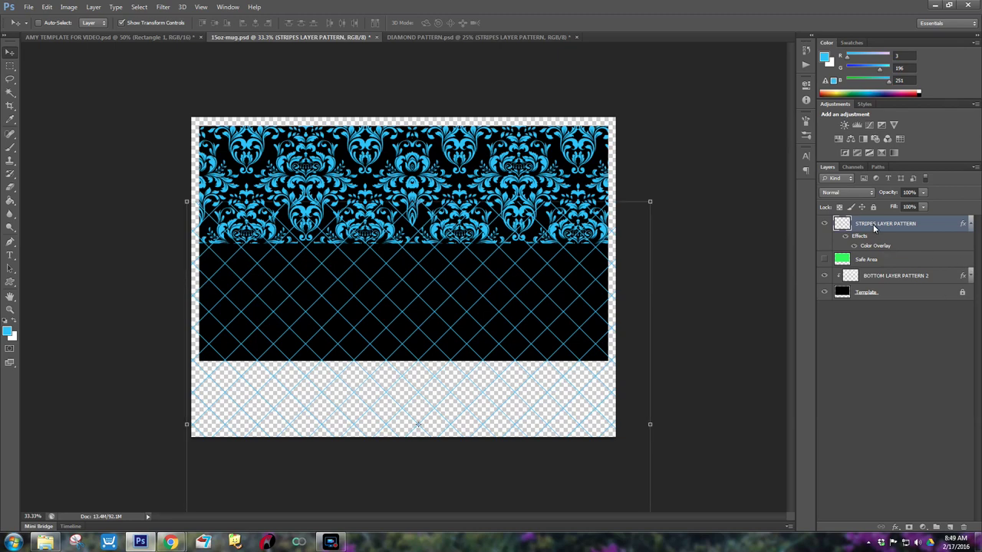
# Clip STRIPES LAYER PATTERN to the Template layer beneath BOTTOM LAYER PATTERN 2 and align its left edge with the template
pyautogui.moveTo(874, 222); pyautogui.dragTo(874, 224)
pyautogui.moveTo(867, 221); pyautogui.dragTo(874, 290)
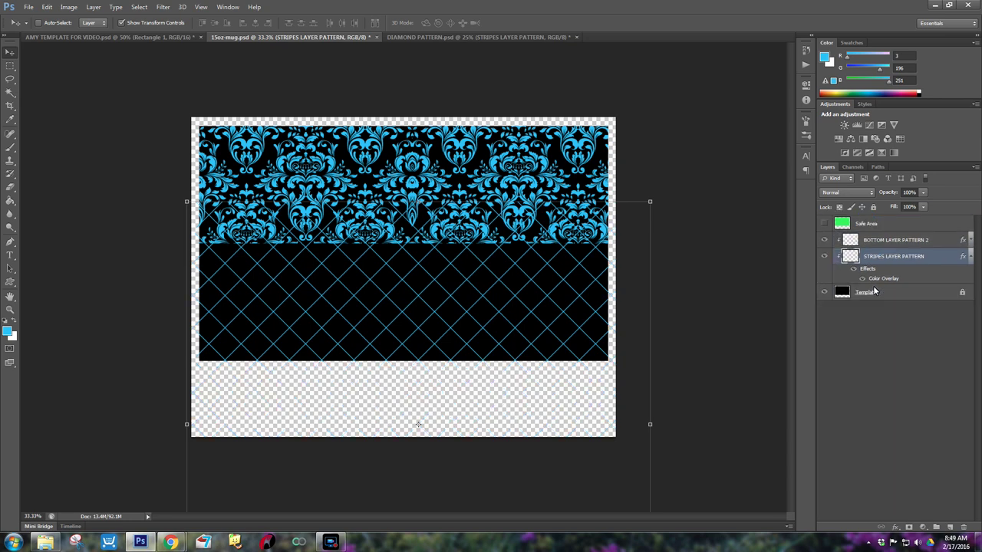
pyautogui.moveTo(867, 256); pyautogui.dragTo(909, 281)
pyautogui.moveTo(442, 313); pyautogui.dragTo(456, 270)
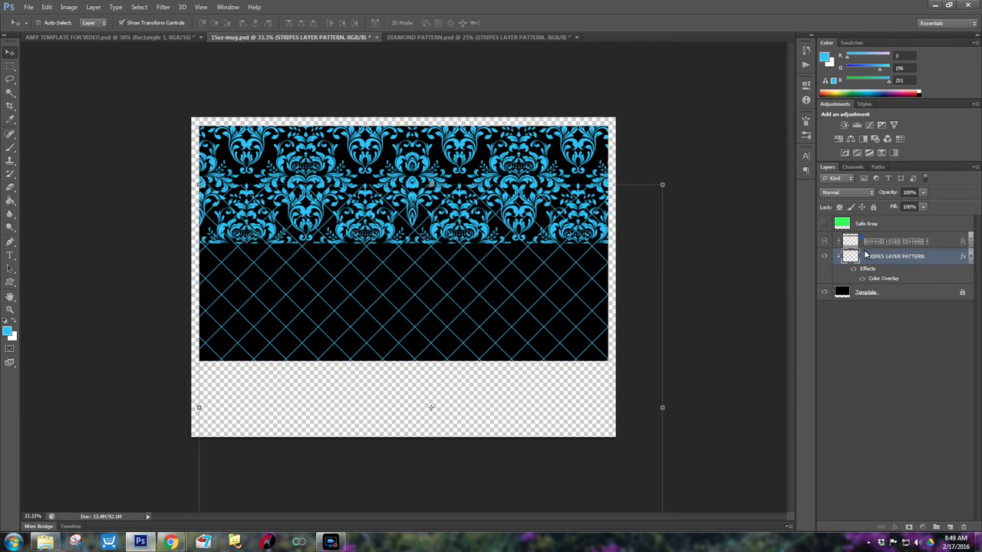
# Try BOTTOM LAYER PATTERN 2 beneath the STRIPES LAYER PATTERN layer and restore the previous layer order
pyautogui.moveTo(864, 249); pyautogui.dragTo(844, 284)
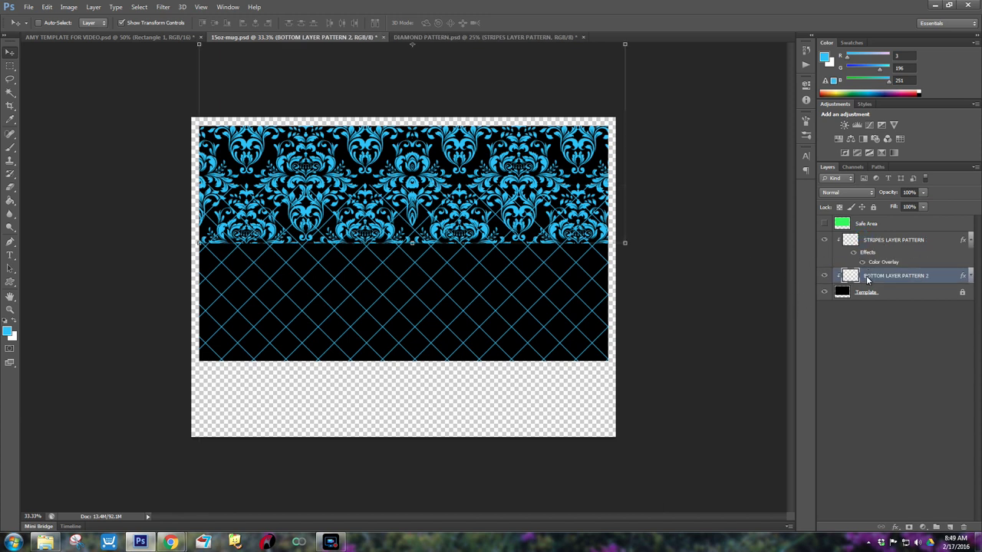
pyautogui.moveTo(890, 277); pyautogui.dragTo(890, 241)
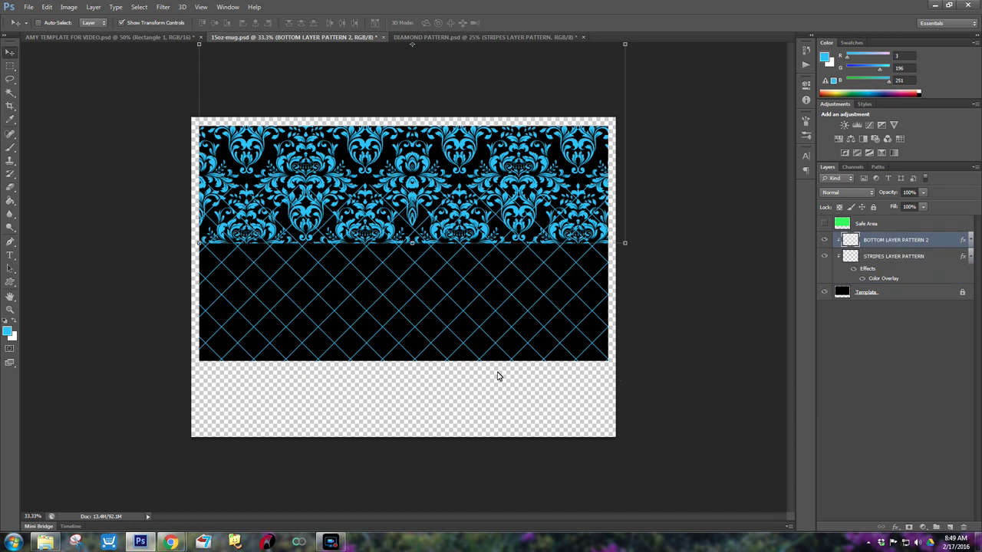
pyautogui.click(484, 396)
pyautogui.click(142, 84)
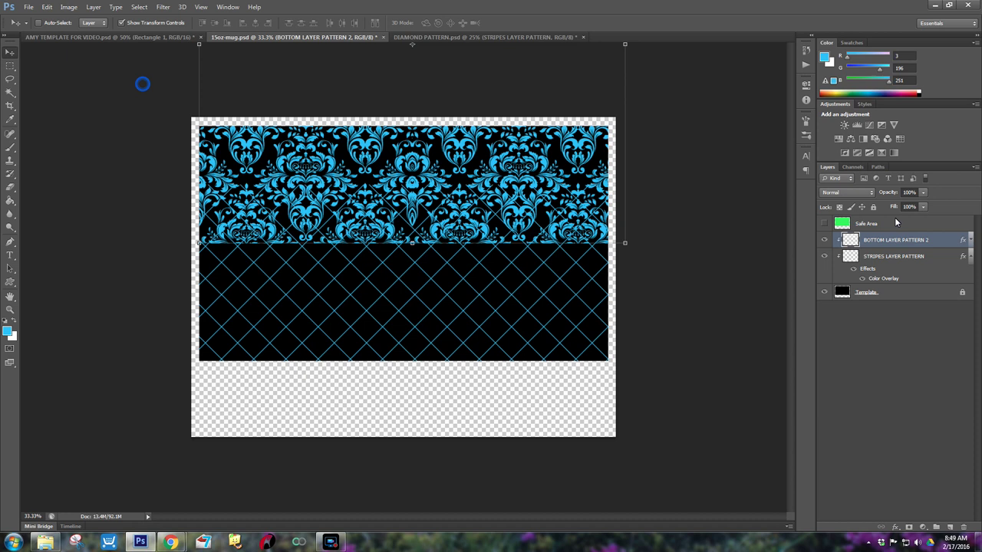
# Reorder the clipped layers so BOTTOM LAYER PATTERN 2 sits between STRIPES LAYER PATTERN and Template
pyautogui.click(854, 265)
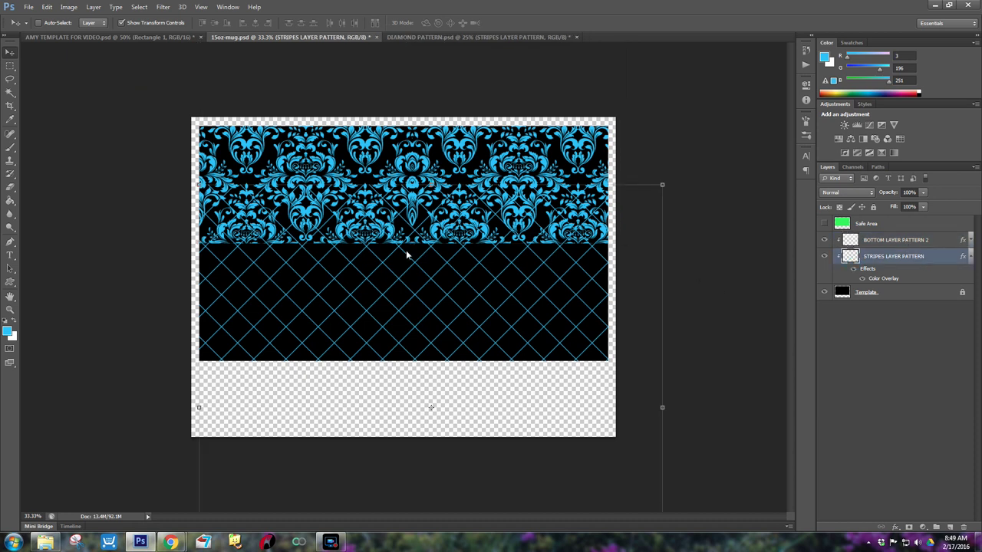
pyautogui.moveTo(891, 243); pyautogui.dragTo(888, 281)
pyautogui.click(887, 328)
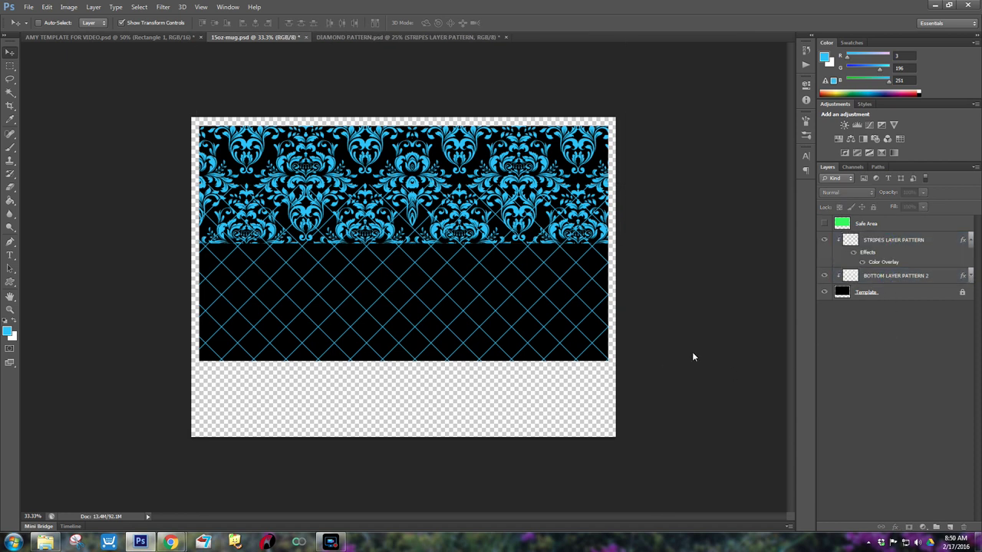
pyautogui.click(890, 276)
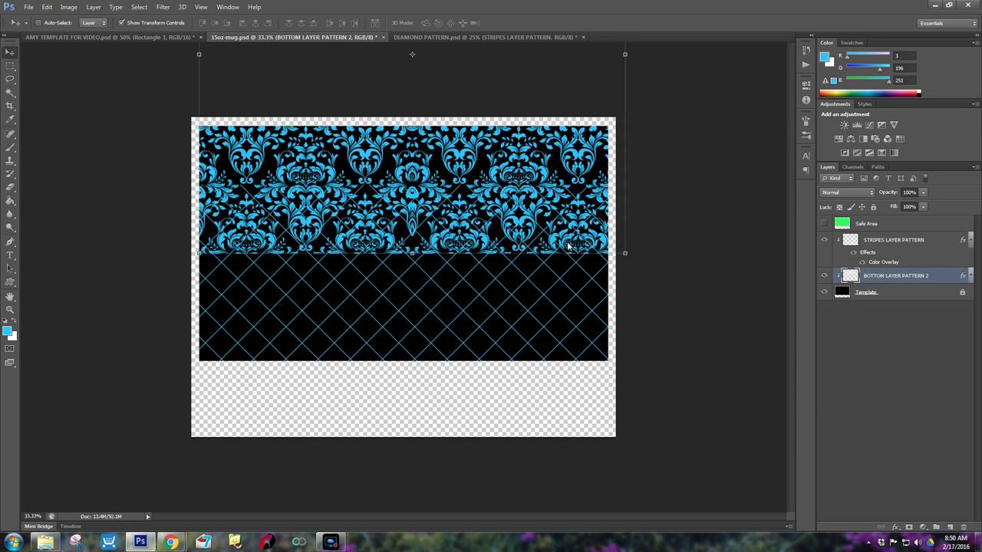
pyautogui.click(942, 327)
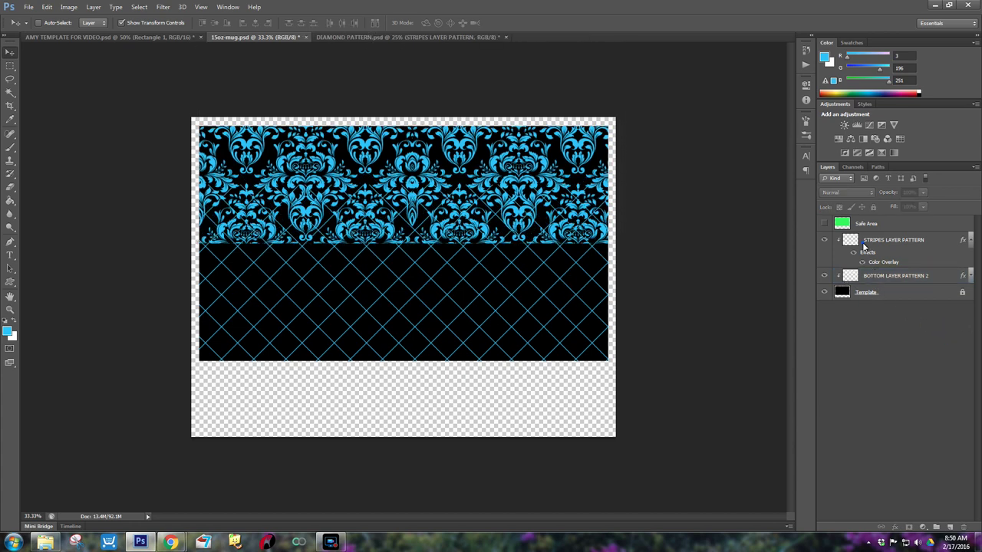
# Scale the STRIPES LAYER PATTERN layer to about 90% and nudge it down until its top edge meets the damask pattern's lower edge
pyautogui.click(894, 241)
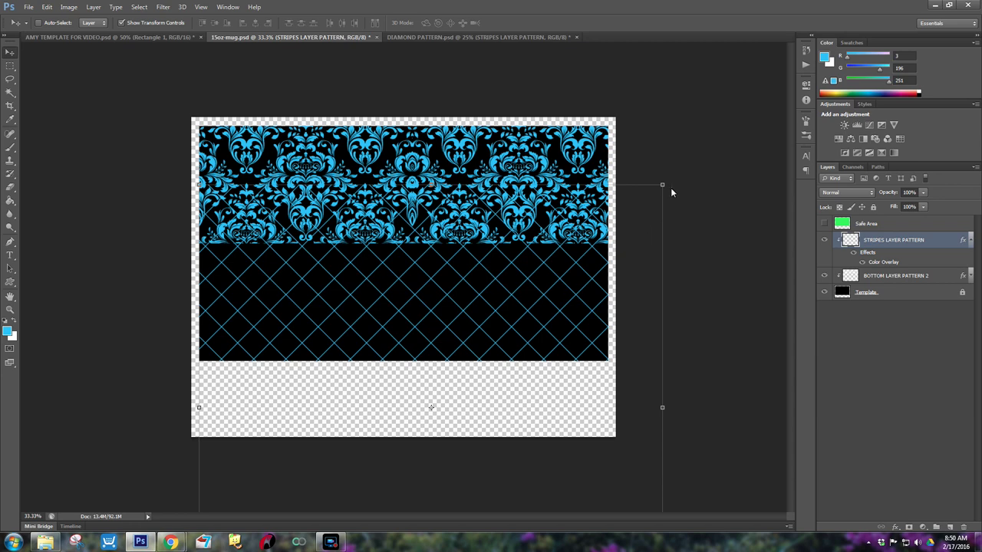
pyautogui.moveTo(663, 187); pyautogui.dragTo(644, 266)
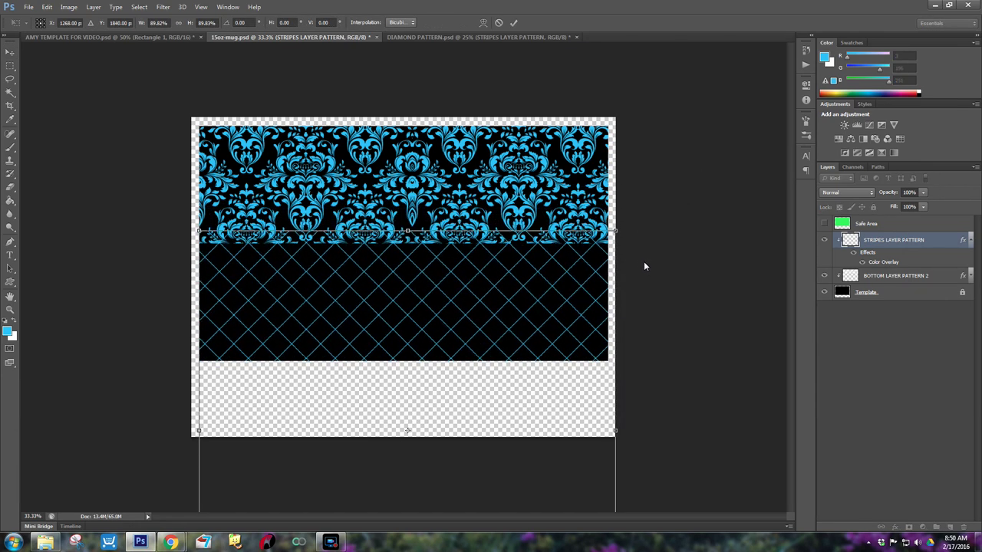
pyautogui.press('Down')
pyautogui.press('Down')
pyautogui.press('Down')
pyautogui.press('Down')
pyautogui.press('Down')
pyautogui.press('Down')
pyautogui.press('Down')
pyautogui.press('Down')
pyautogui.press('Down')
pyautogui.press('Down')
pyautogui.press('Down')
pyautogui.press('Down')
pyautogui.press('Down')
pyautogui.press('Down')
pyautogui.press('Down')
pyautogui.press('Down')
pyautogui.press('Down')
pyautogui.press('Down')
pyautogui.press('Down')
pyautogui.press('Down')
pyautogui.press('Up')
pyautogui.press('Up')
pyautogui.press('Up')
pyautogui.press('Up')
pyautogui.press('Up')
pyautogui.press('Up')
pyautogui.press('Up')
pyautogui.press('Up')
pyautogui.press('Up')
pyautogui.press('Up')
pyautogui.press('Up')
pyautogui.press('Up')
pyautogui.press('Return')
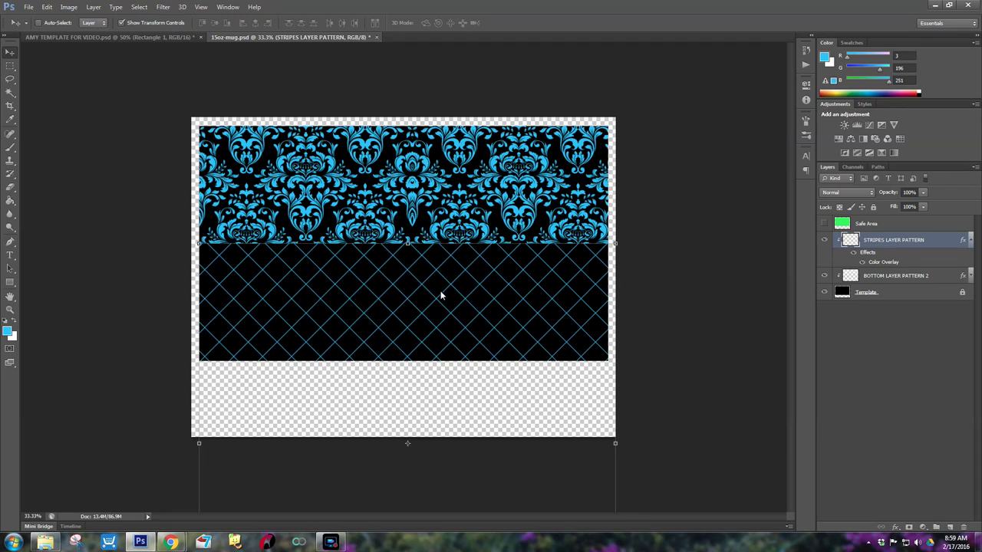
# Draw a light blue rectangle about 2439 by 135 px across the seam between the damask and lattice patterns
pyautogui.click(11, 284)
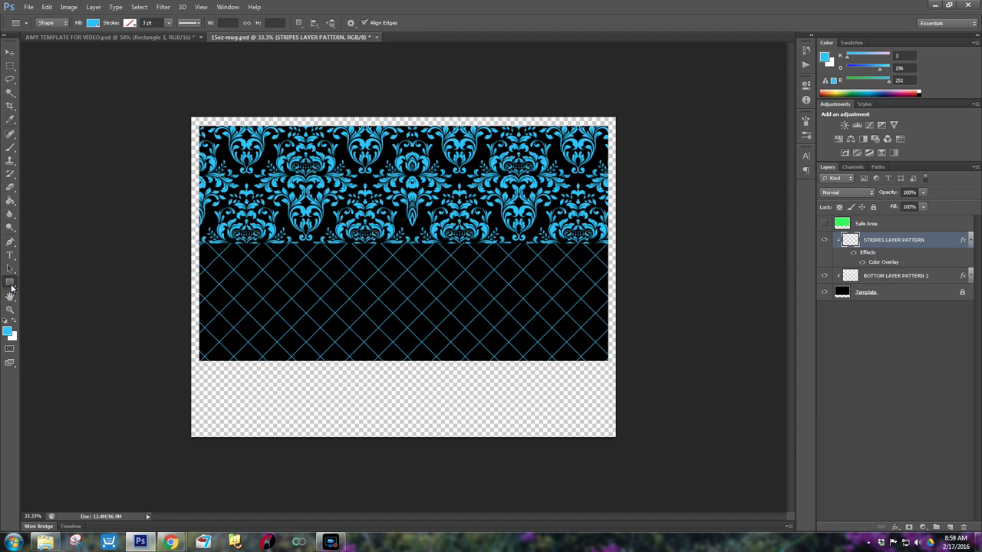
pyautogui.click(11, 284)
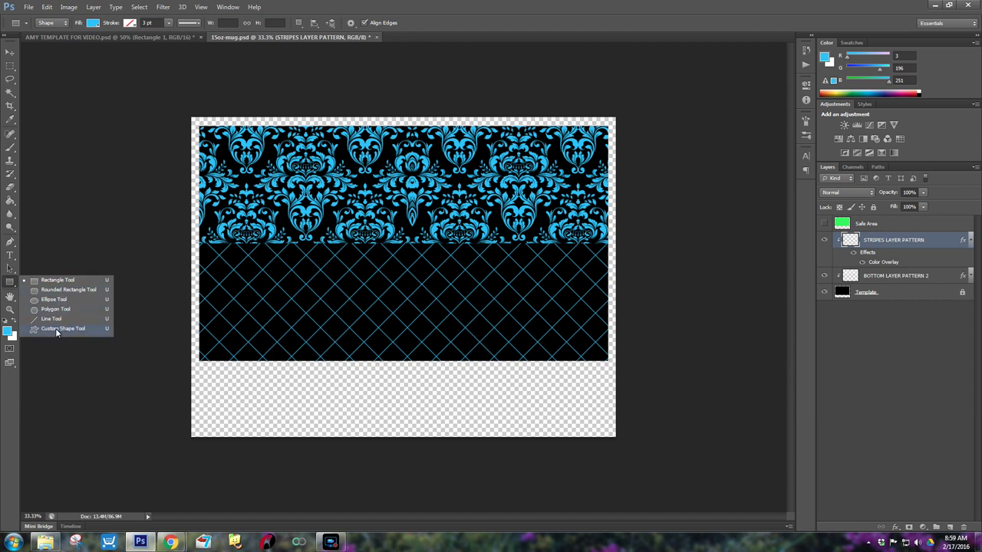
pyautogui.click(56, 281)
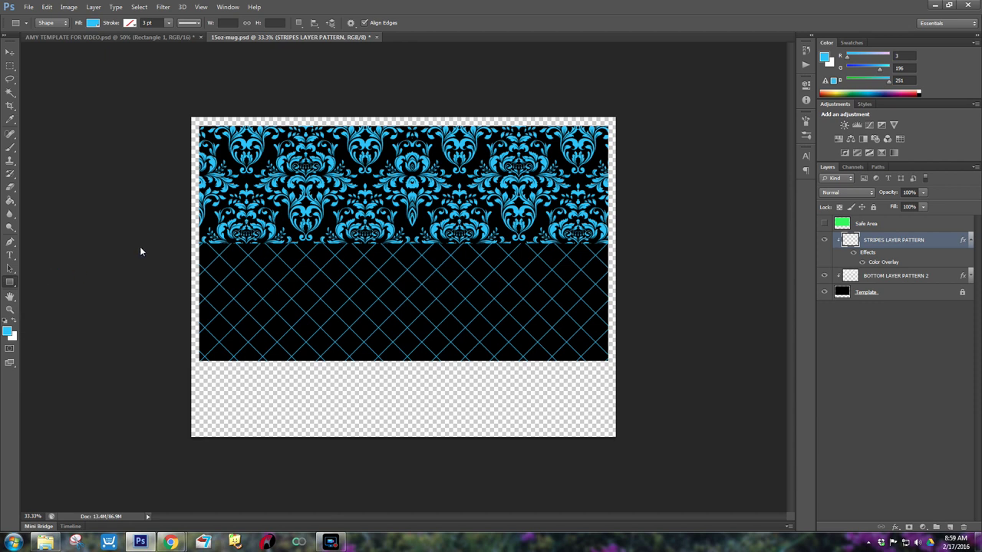
pyautogui.moveTo(194, 233); pyautogui.dragTo(610, 258)
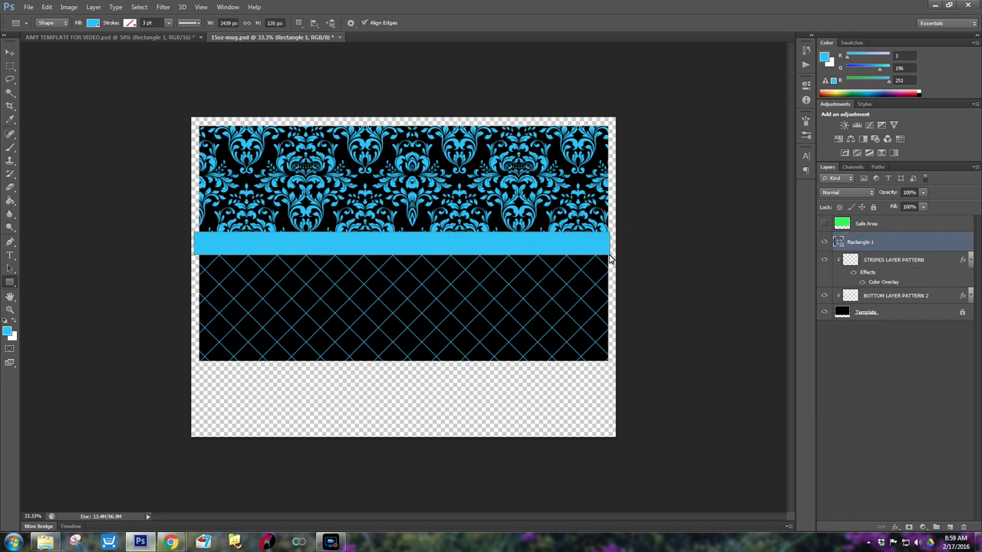
# Widen the blue rectangle to about 2490 px so it spans the full canvas, and shift it slightly down over the pattern seam
pyautogui.click(10, 53)
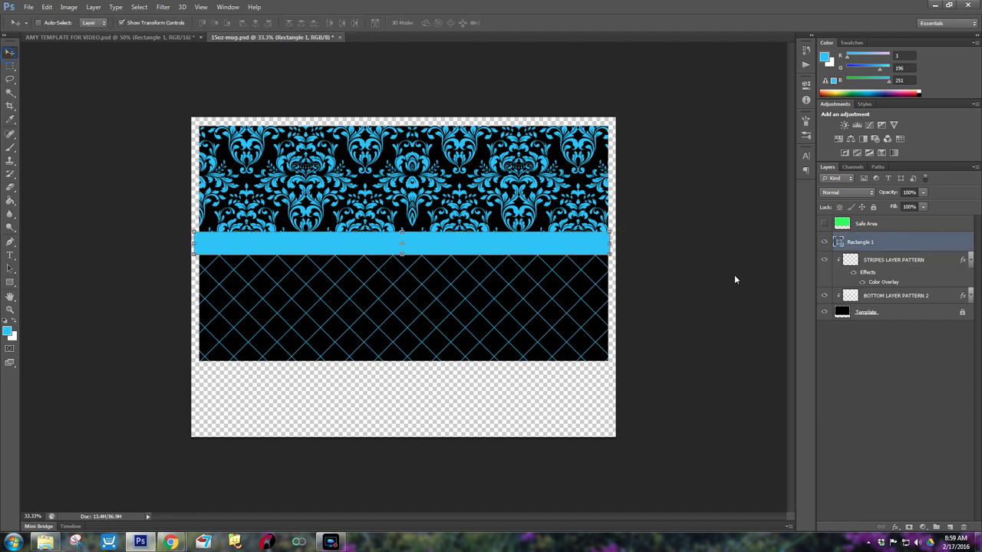
pyautogui.moveTo(611, 244); pyautogui.dragTo(616, 247)
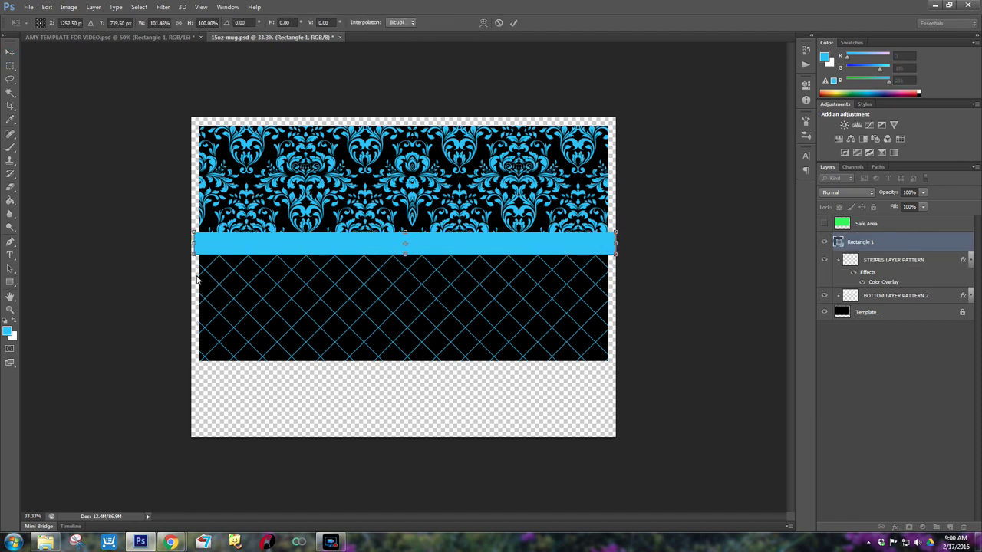
pyautogui.moveTo(193, 244); pyautogui.dragTo(190, 244)
pyautogui.moveTo(432, 242); pyautogui.dragTo(432, 250)
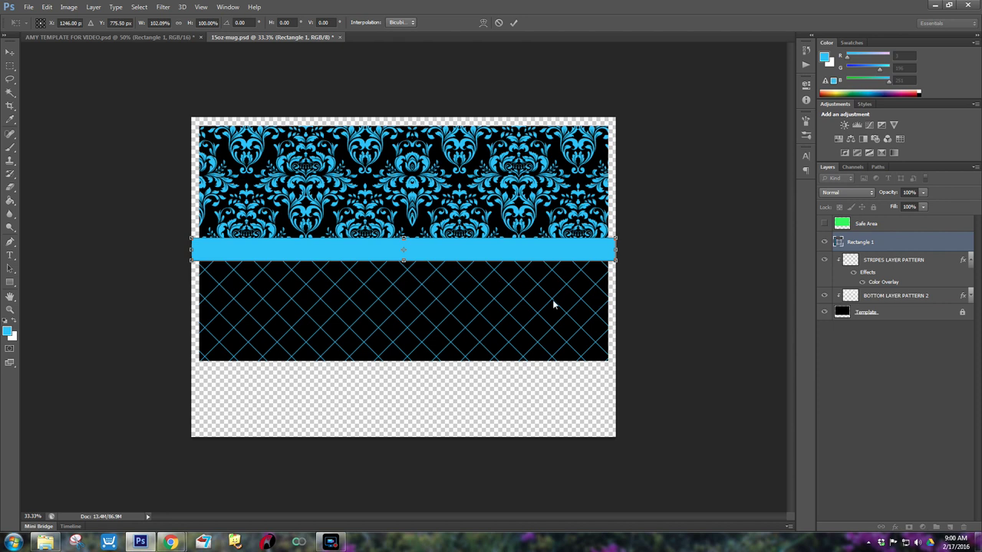
pyautogui.click(690, 284)
pyautogui.press('Return')
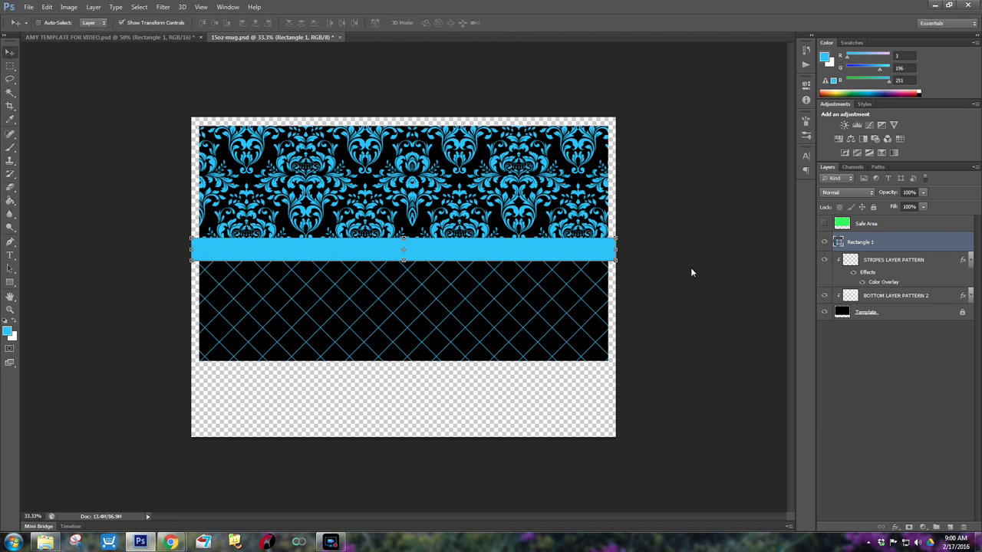
# Add a Gradient Overlay to Rectangle 1 using the black-blue-black gradient preset
pyautogui.click(896, 528)
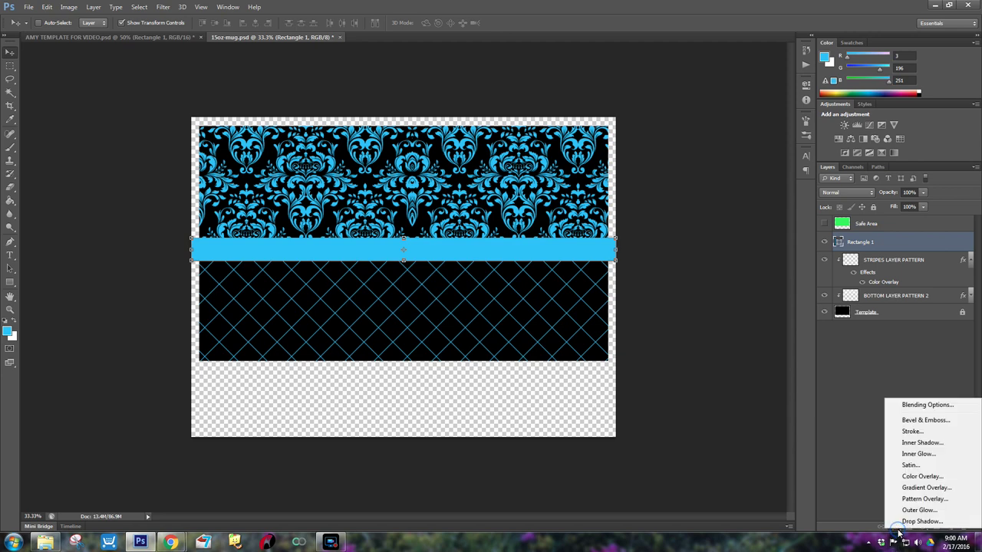
pyautogui.click(924, 488)
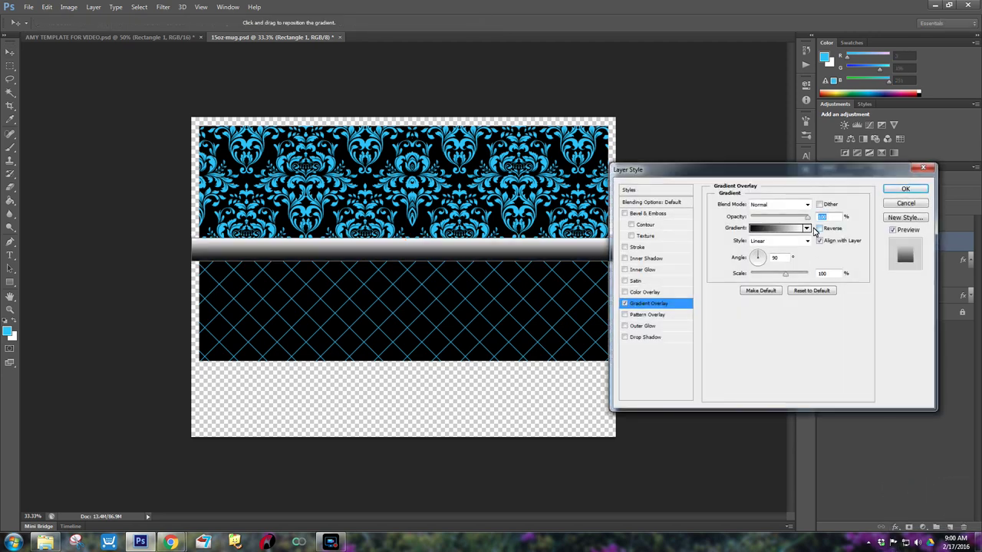
pyautogui.click(790, 229)
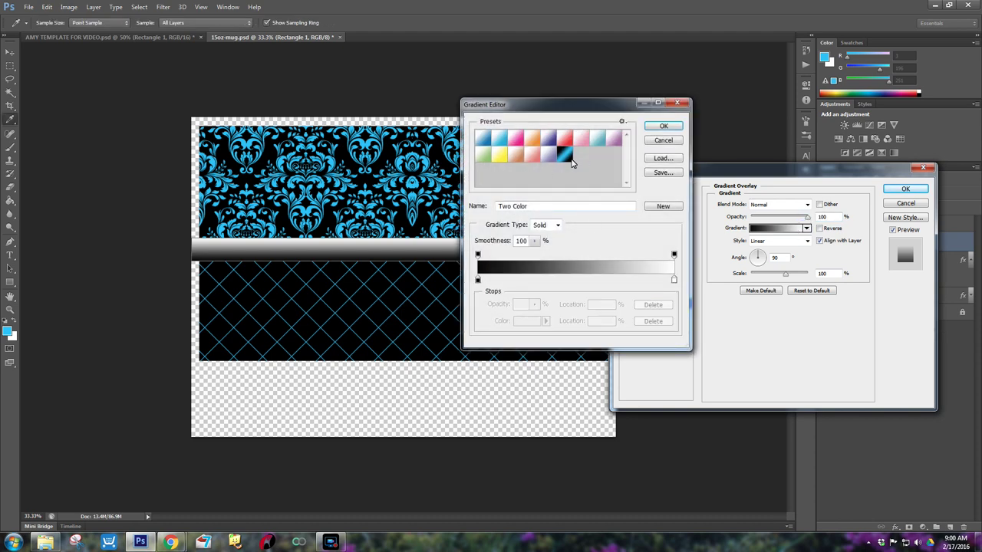
pyautogui.click(566, 157)
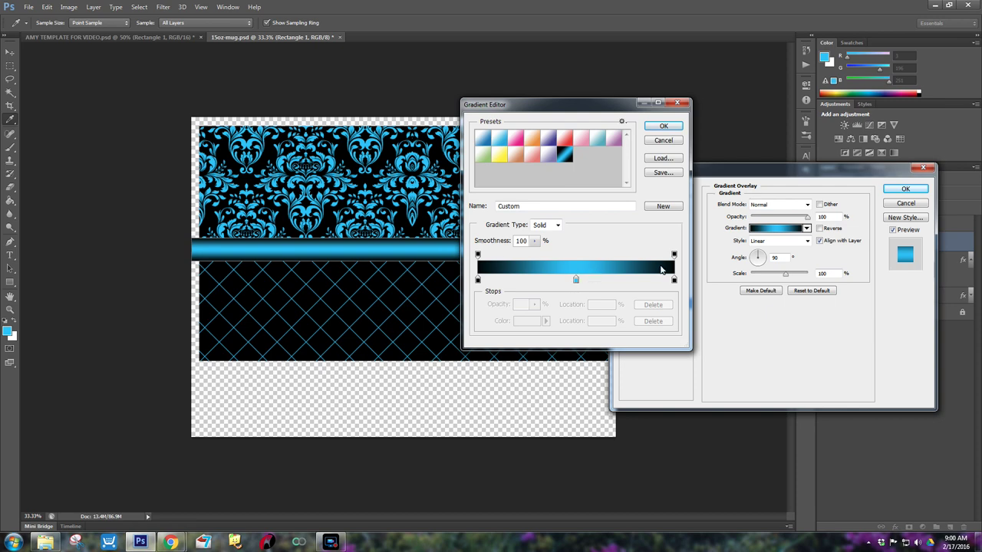
pyautogui.click(665, 125)
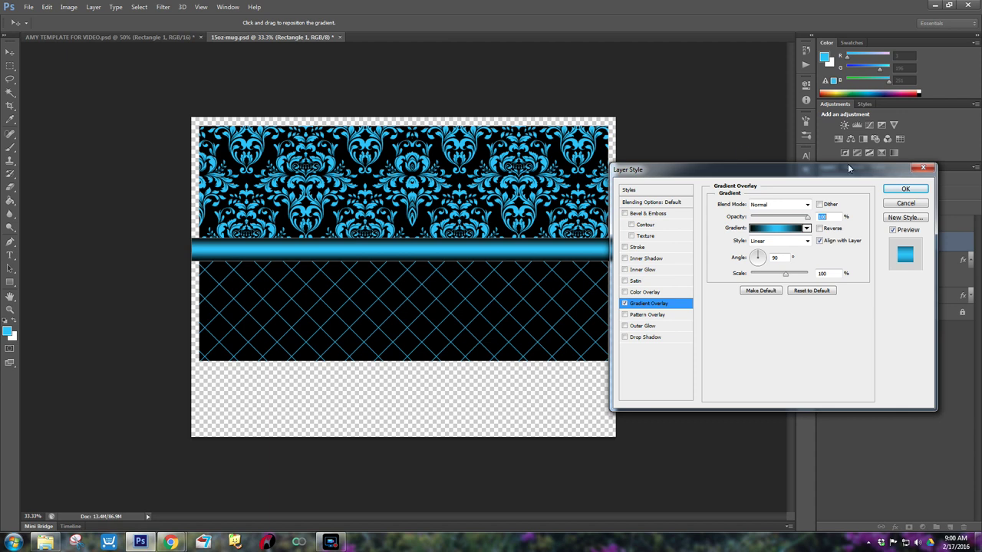
# Enable a Stroke effect on Rectangle 1 and set its color to near-white #fbfefe
pyautogui.click(624, 247)
pyautogui.click(637, 247)
pyautogui.click(739, 274)
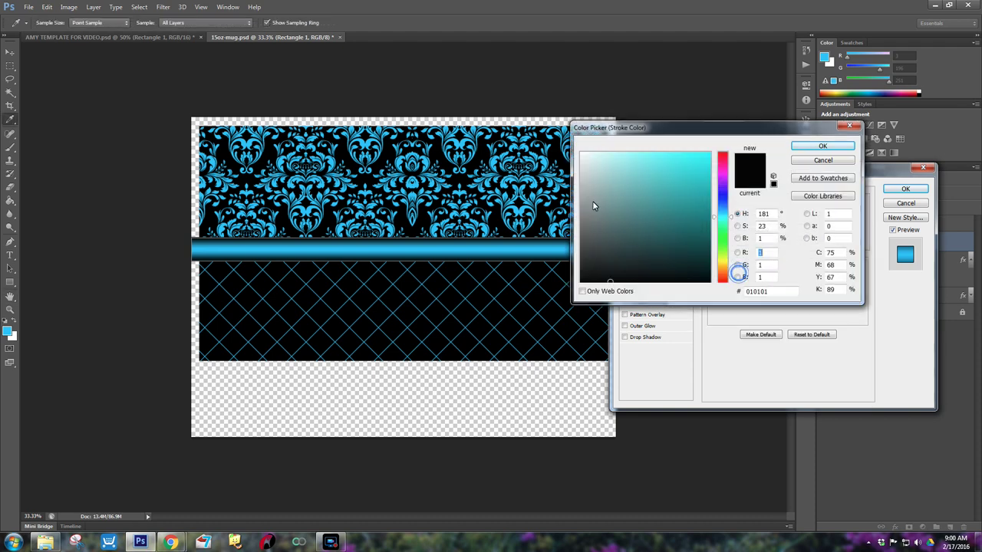
pyautogui.click(582, 154)
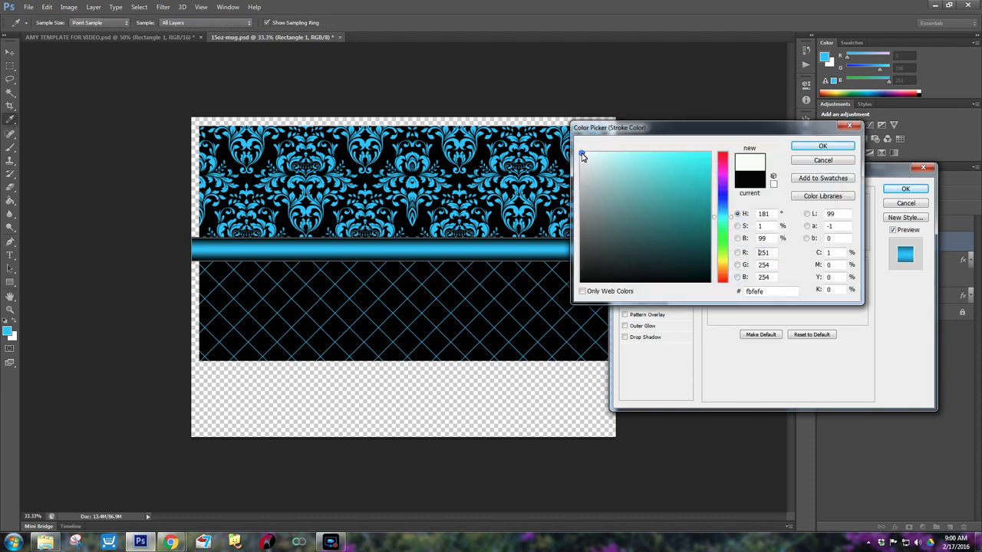
pyautogui.click(799, 146)
# Try the Inside and Center stroke positions, then set the stroke to Outside at 10 px and apply the layer style
pyautogui.click(763, 217)
pyautogui.click(757, 226)
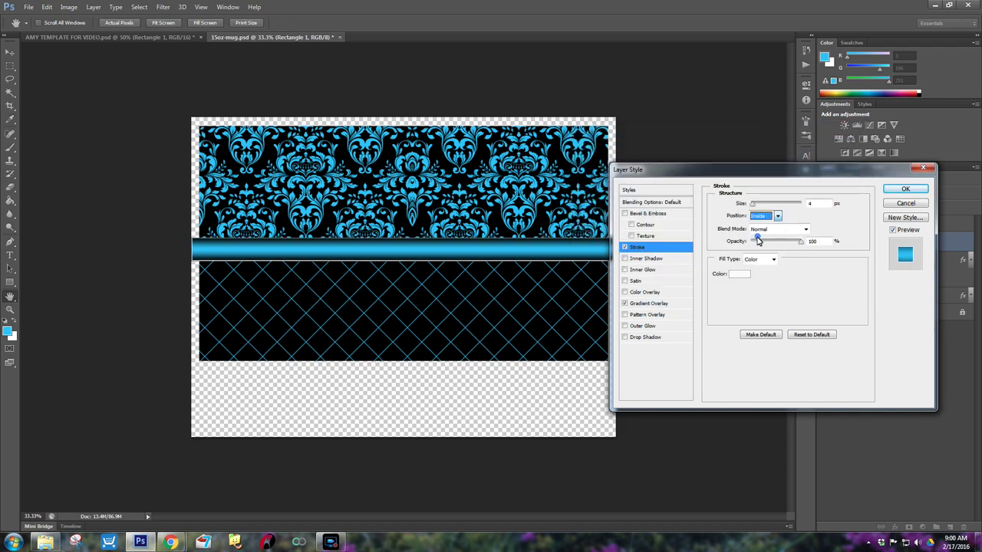
pyautogui.click(763, 216)
pyautogui.click(762, 231)
pyautogui.moveTo(754, 204); pyautogui.dragTo(759, 208)
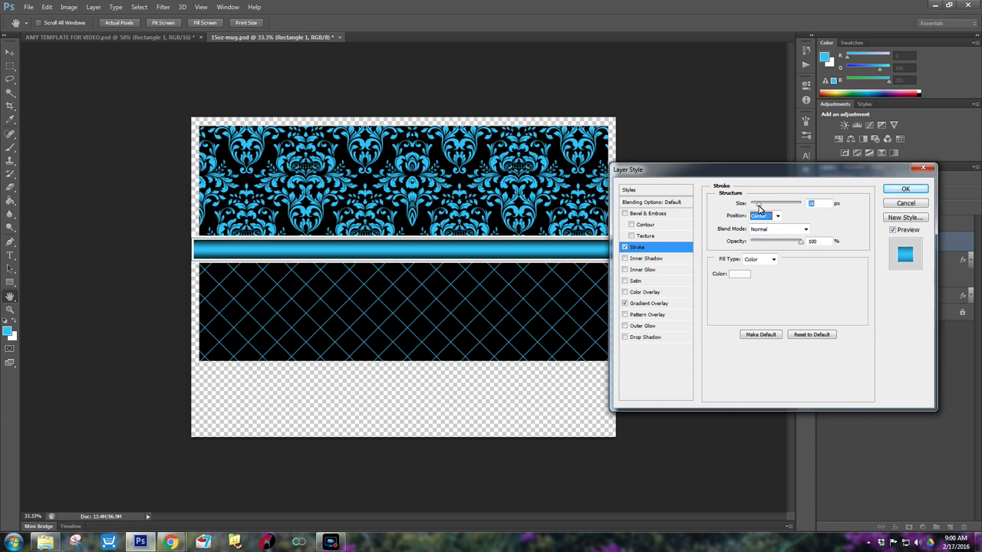
pyautogui.click(762, 215)
pyautogui.click(755, 209)
pyautogui.doubleClick(816, 203)
pyautogui.write('1')
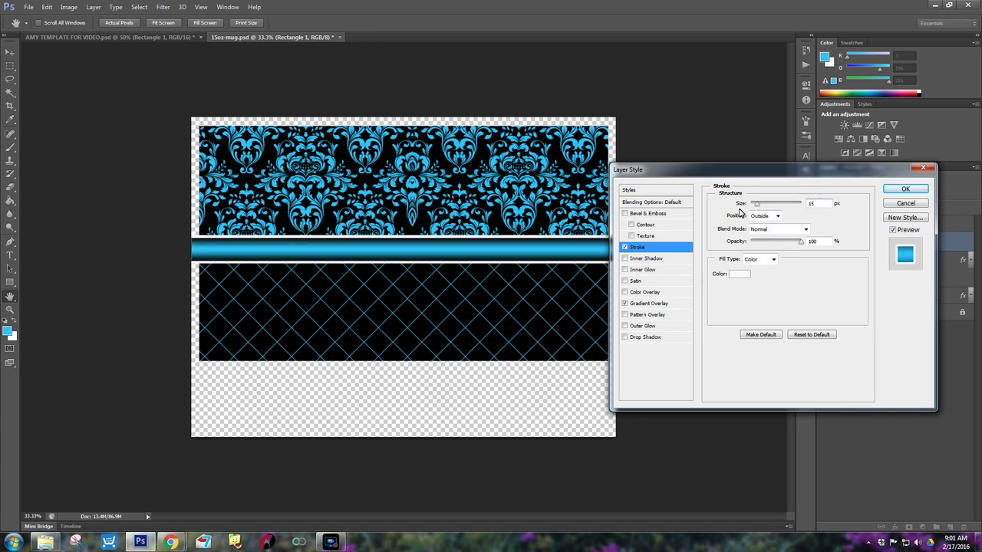
pyautogui.write('0')
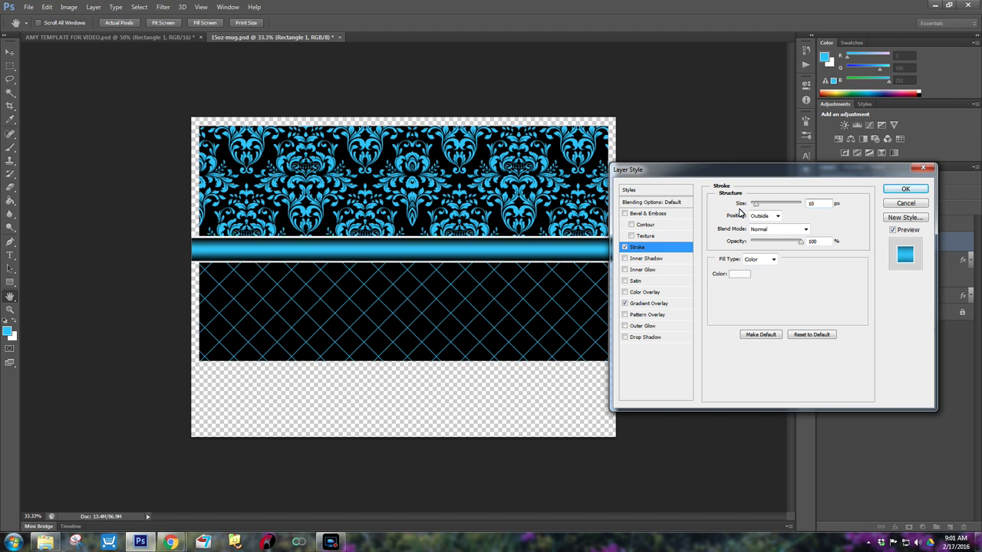
pyautogui.click(899, 189)
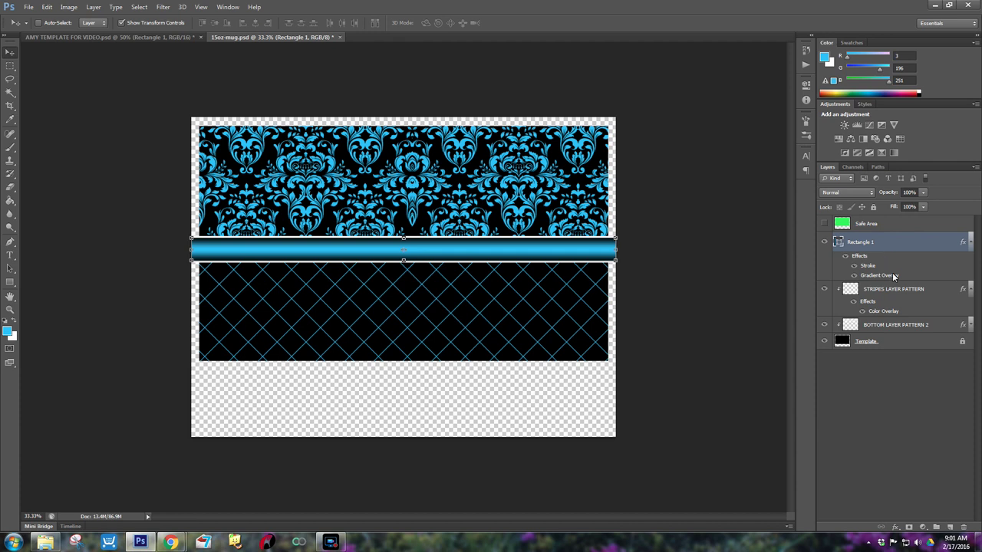
# Collapse the effects list of Rectangle 1 and clip the layer to the template along with the pattern layers
pyautogui.click(972, 242)
pyautogui.keyDown('alt'); pyautogui.click(907, 250); pyautogui.keyUp('alt')
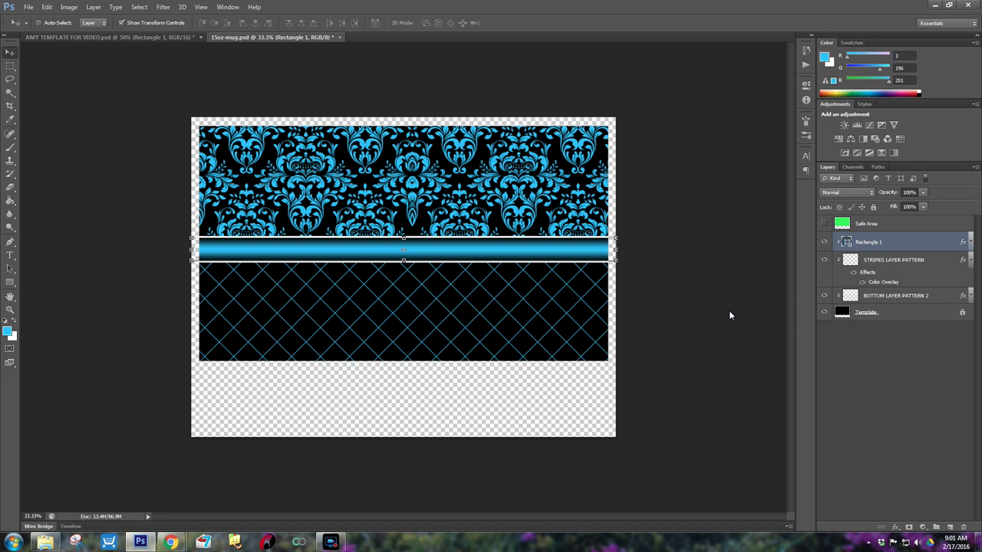
# Switch to the Custom Shape tool and open its shape picker
pyautogui.click(9, 282)
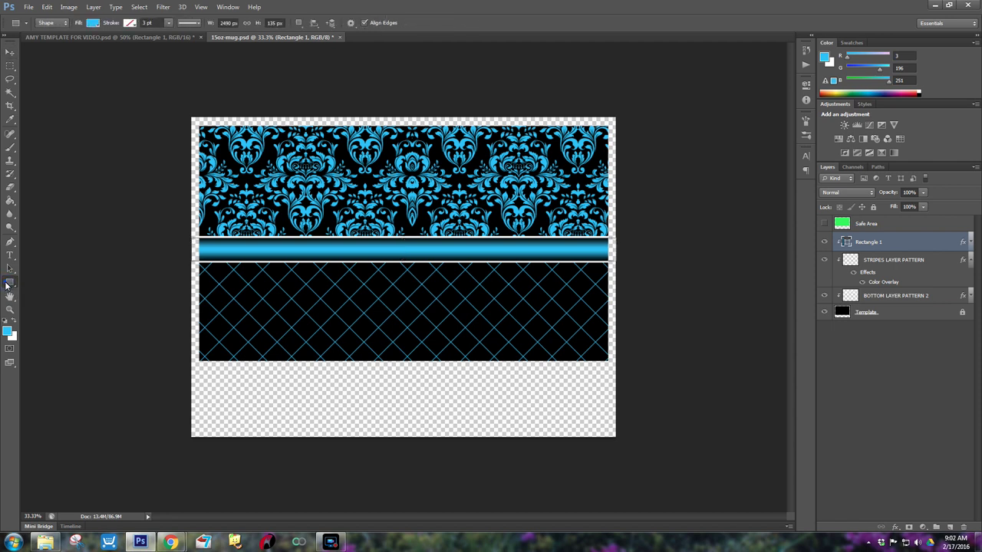
pyautogui.click(7, 283)
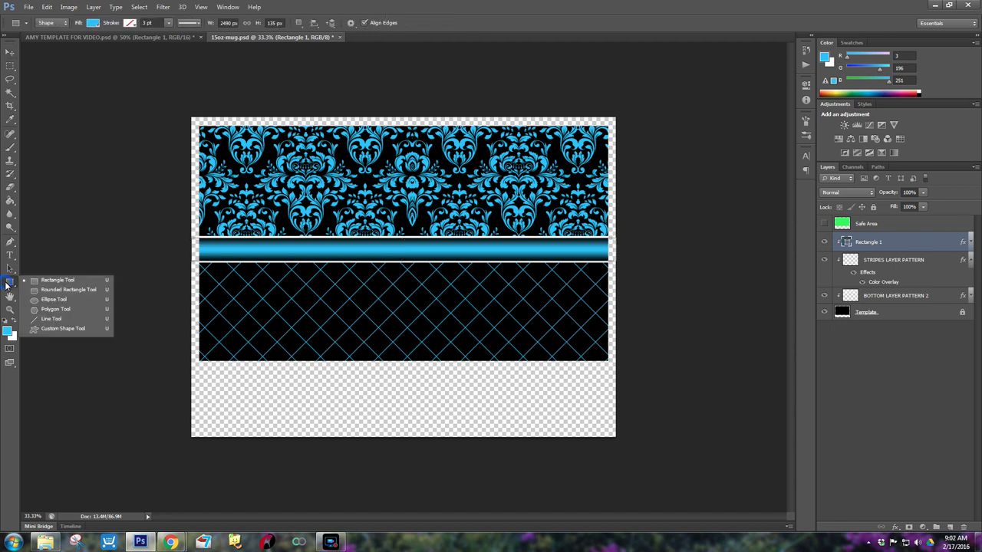
pyautogui.click(67, 331)
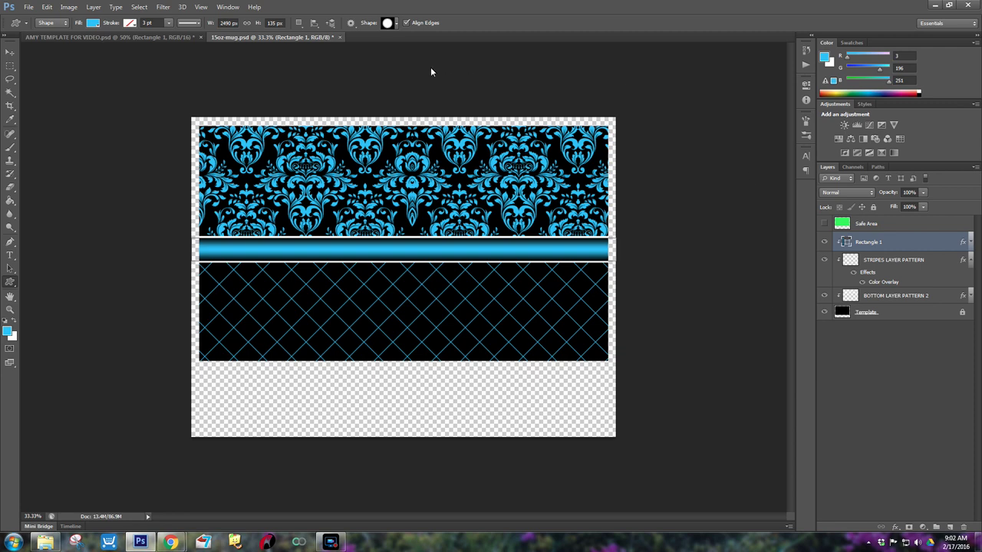
pyautogui.click(397, 23)
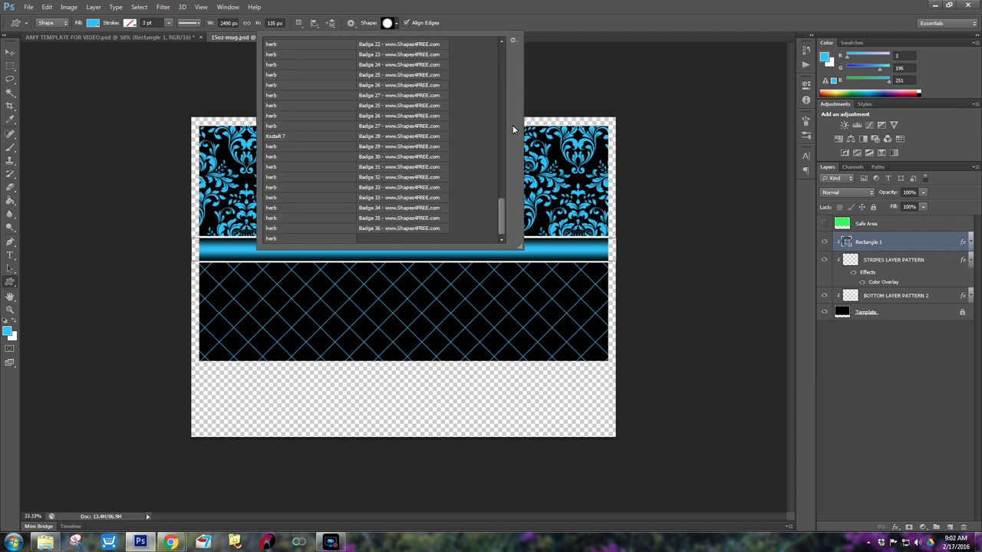
# Load HB_MONOGRAM_SHAPES.csh into the existing custom shapes and select HB MG1
pyautogui.moveTo(500, 206)
pyautogui.mouseDown()
pyautogui.moveTo(497, 52)
pyautogui.moveTo(500, 201)
pyautogui.moveTo(482, 49)
pyautogui.moveTo(489, 122)
pyautogui.moveTo(491, 22)
pyautogui.mouseUp()
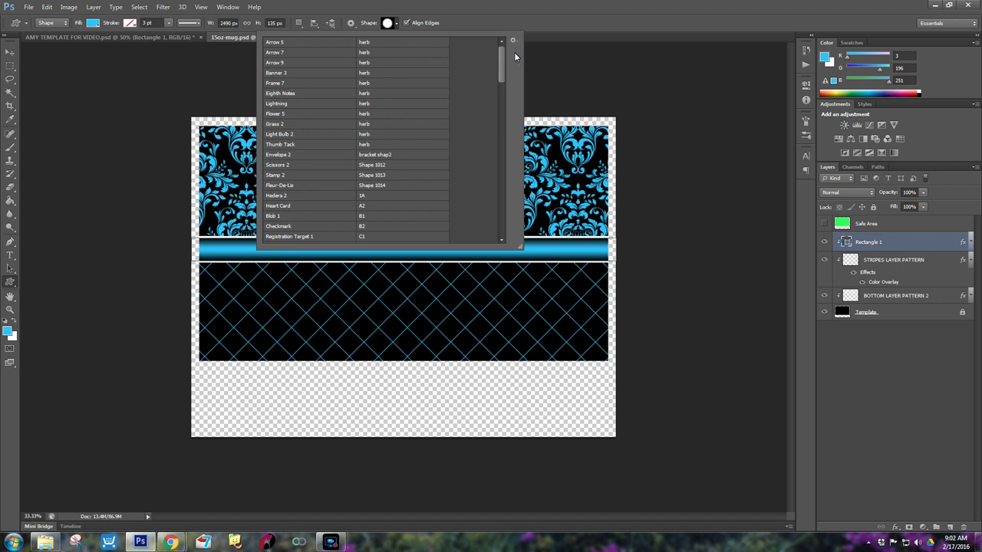
pyautogui.click(512, 43)
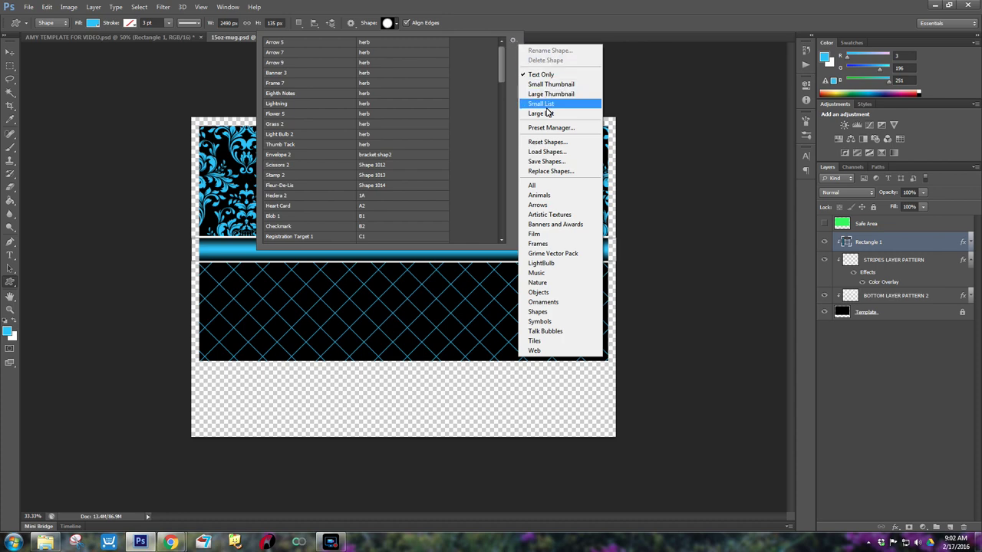
pyautogui.click(551, 152)
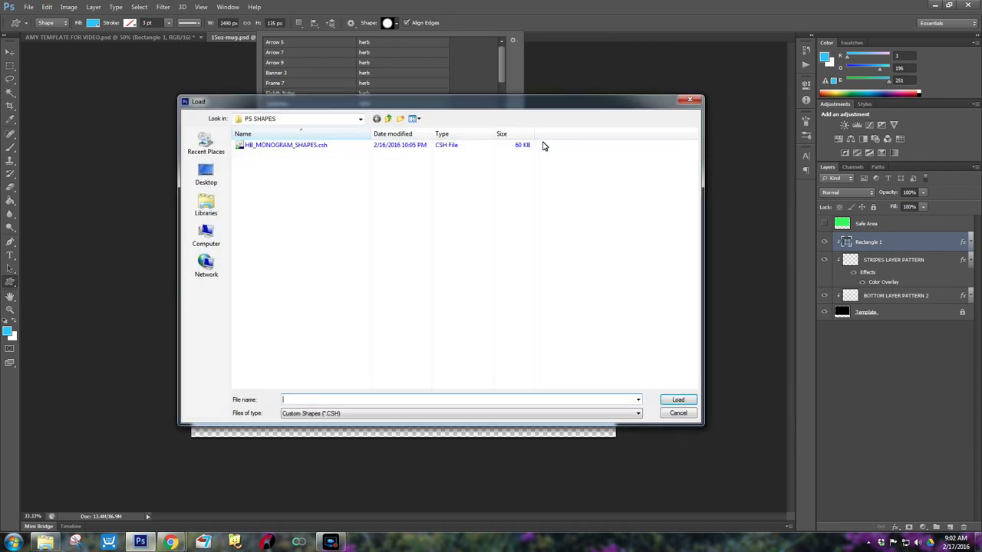
pyautogui.click(270, 148)
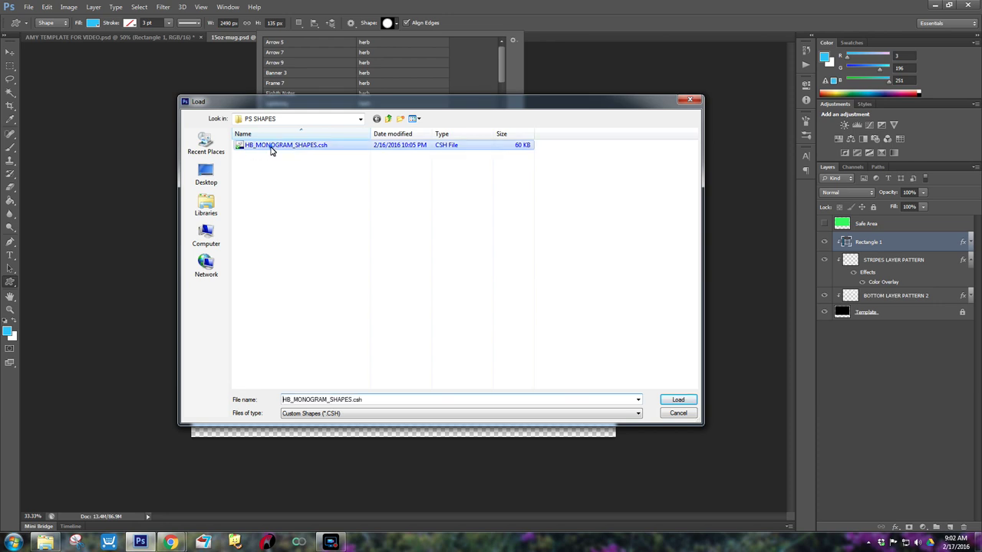
pyautogui.doubleClick(307, 148)
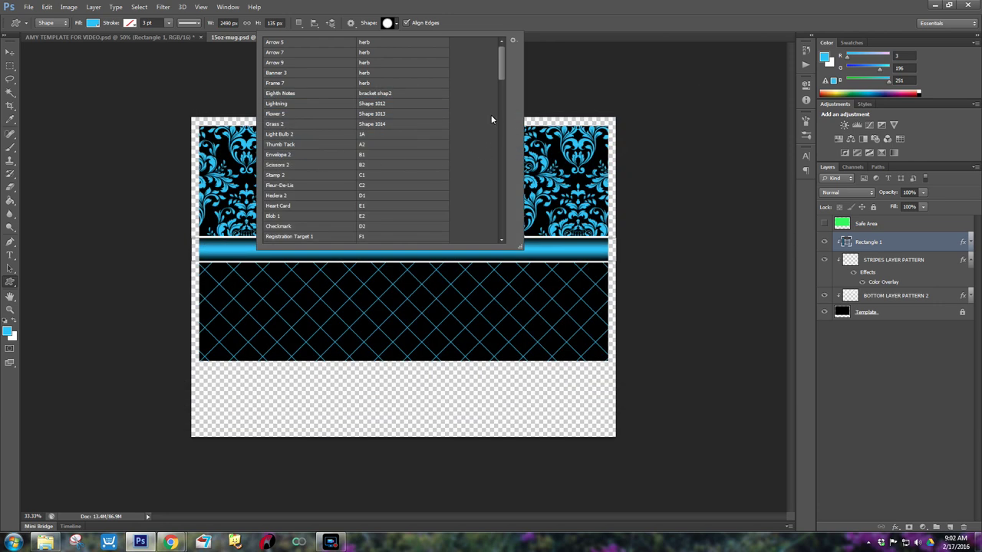
pyautogui.moveTo(504, 67); pyautogui.dragTo(483, 233)
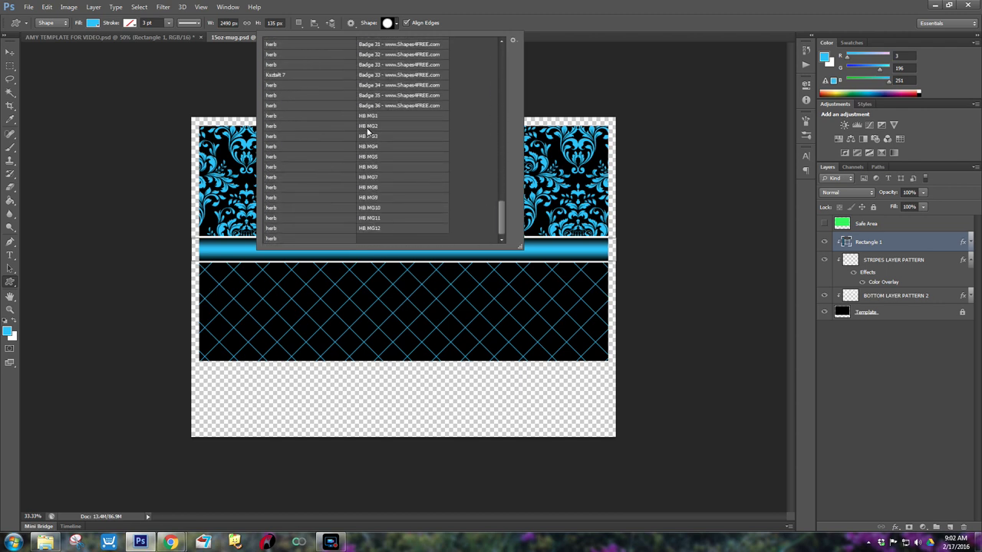
pyautogui.click(382, 115)
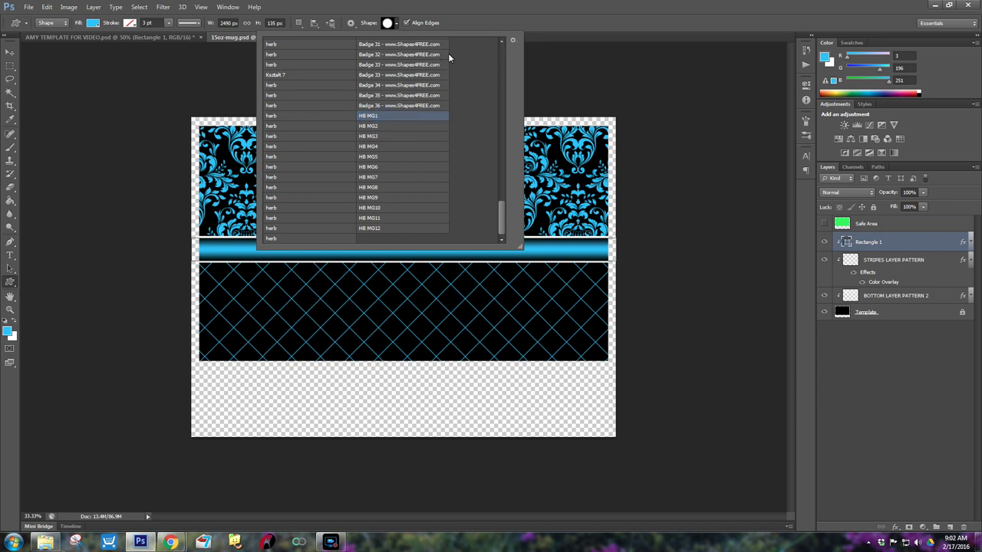
# Reset the custom shapes to the default set and display them as large thumbnails
pyautogui.click(513, 40)
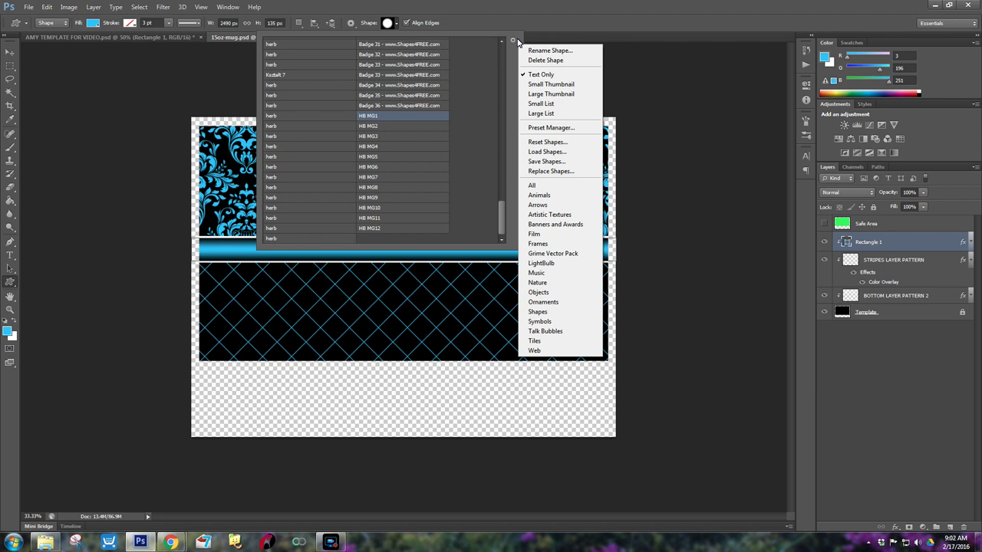
pyautogui.click(552, 144)
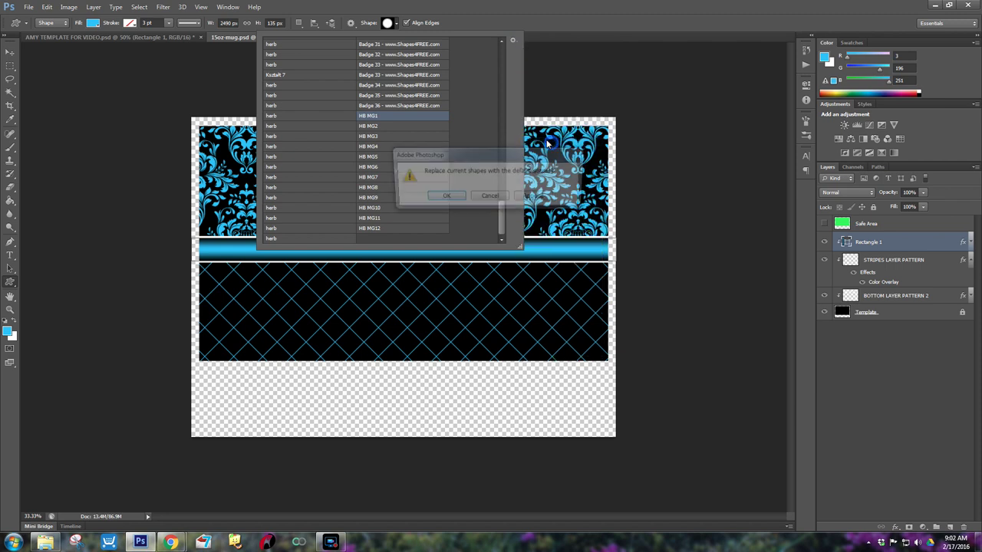
pyautogui.click(443, 199)
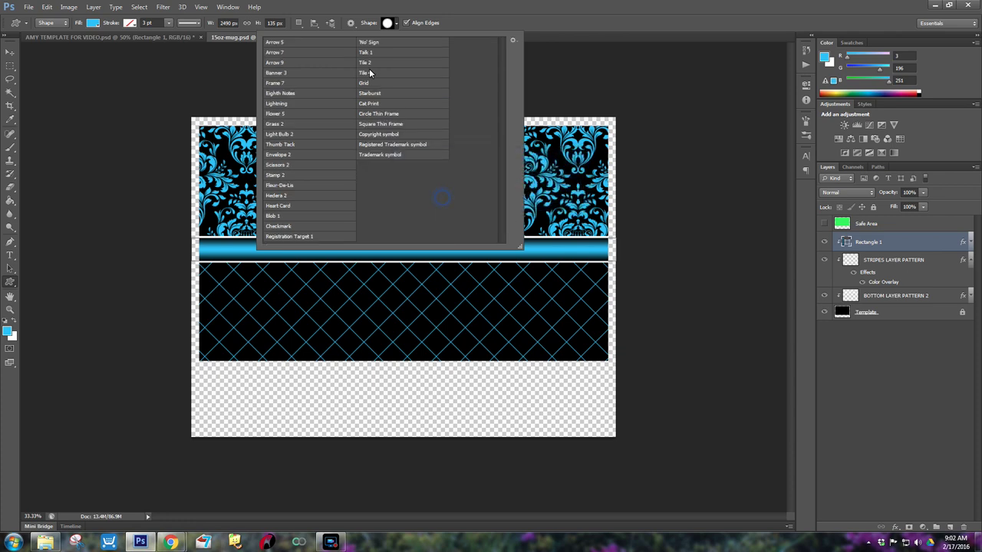
pyautogui.click(512, 40)
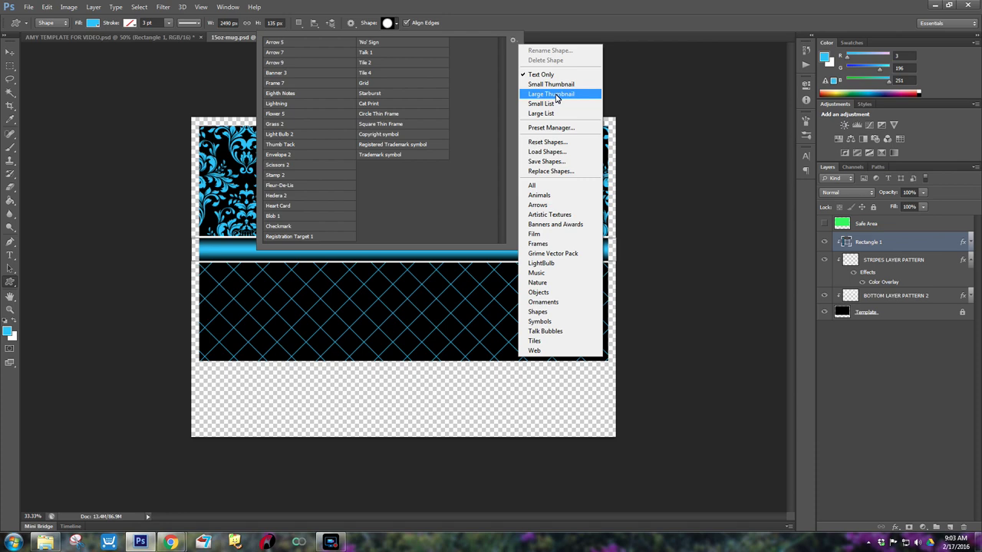
pyautogui.click(553, 94)
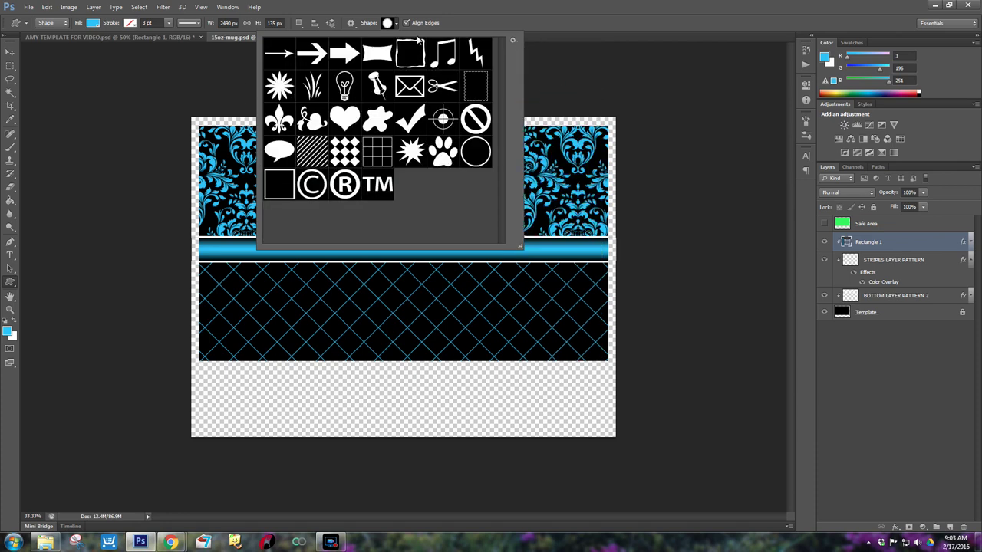
# Load HB_MONOGRAM_SHAPES.csh into the default shapes and choose the circular frame following the trademark symbol
pyautogui.click(512, 39)
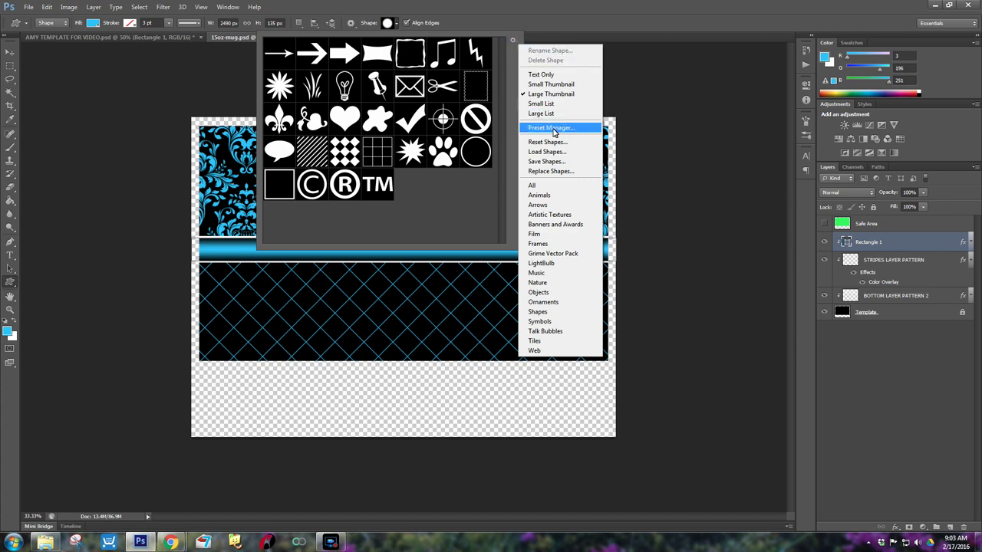
pyautogui.click(546, 152)
pyautogui.doubleClick(284, 146)
pyautogui.scroll(-3, 440, 201)
pyautogui.doubleClick(411, 161)
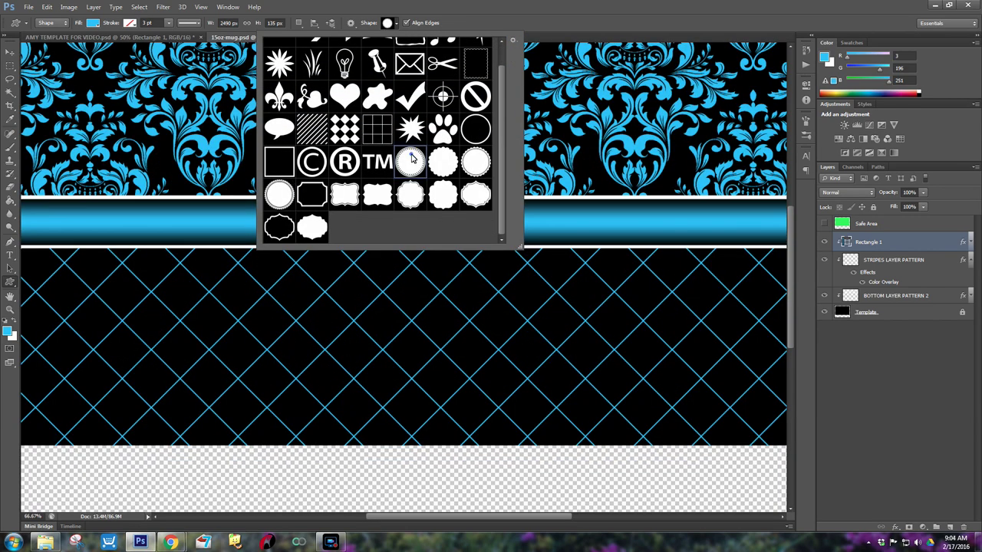
# Draw the circular frame shape about 680 × 686 px over the middle of the blue band and rasterize its layer
pyautogui.moveTo(307, 125); pyautogui.dragTo(536, 361)
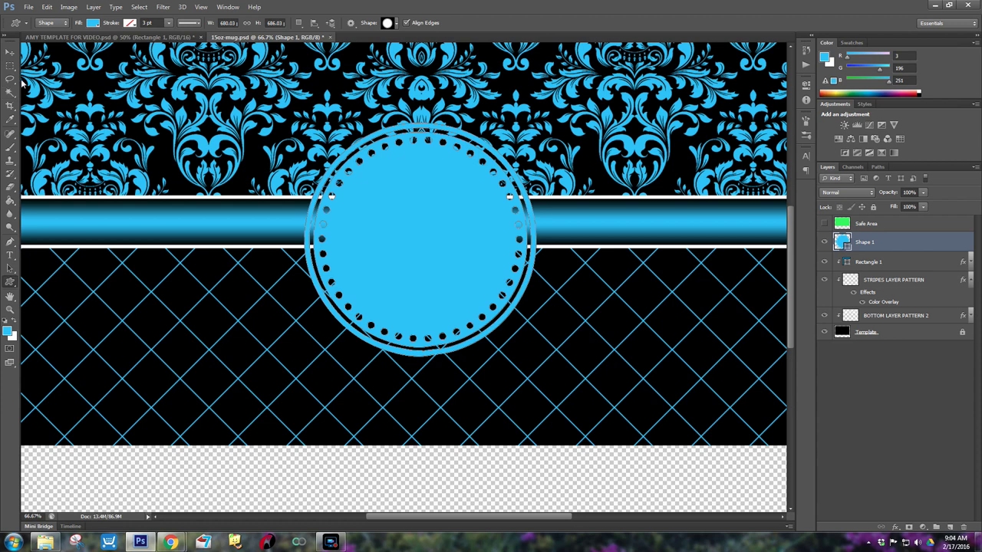
pyautogui.click(9, 52)
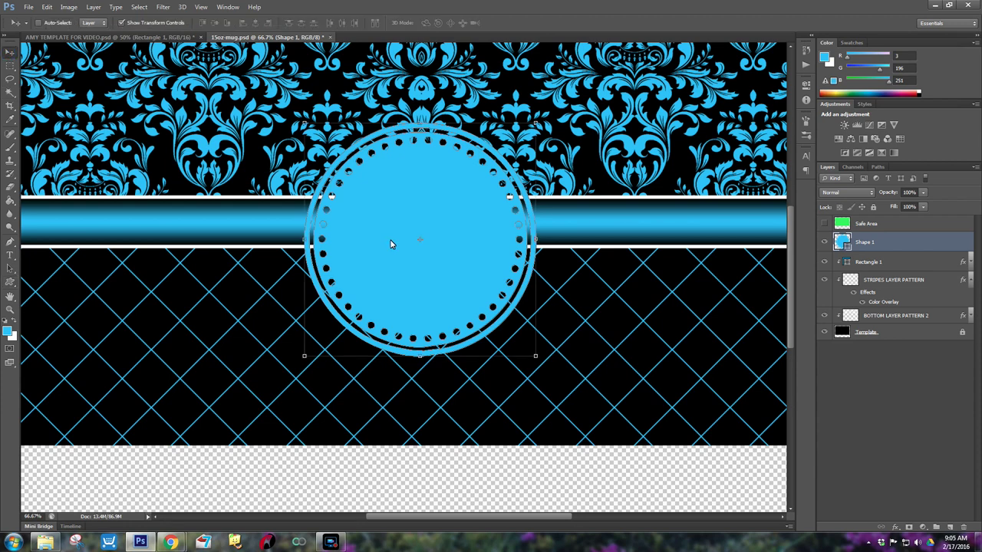
pyautogui.rightClick(844, 241)
pyautogui.click(871, 241)
pyautogui.rightClick(873, 240)
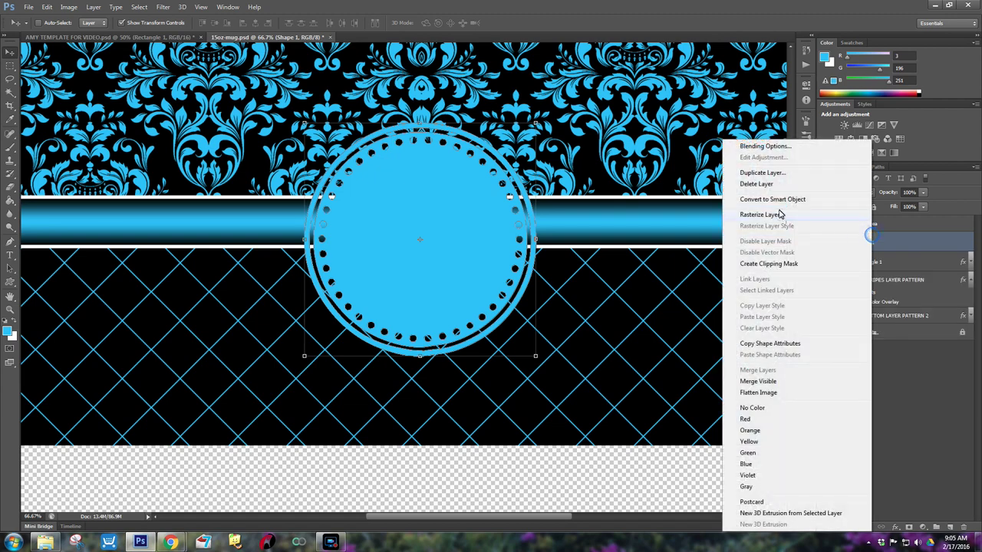
pyautogui.click(777, 216)
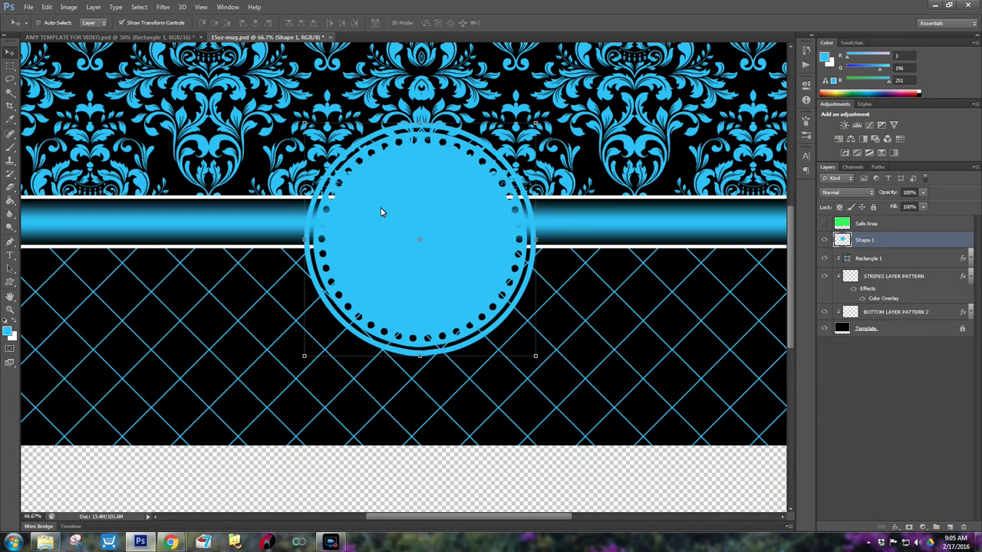
# Check the frame in the AMY TEMPLATE document, then draw an ellipse about 659 × 686 px over the circular frame in 15oz-mug.psd
pyautogui.click(108, 37)
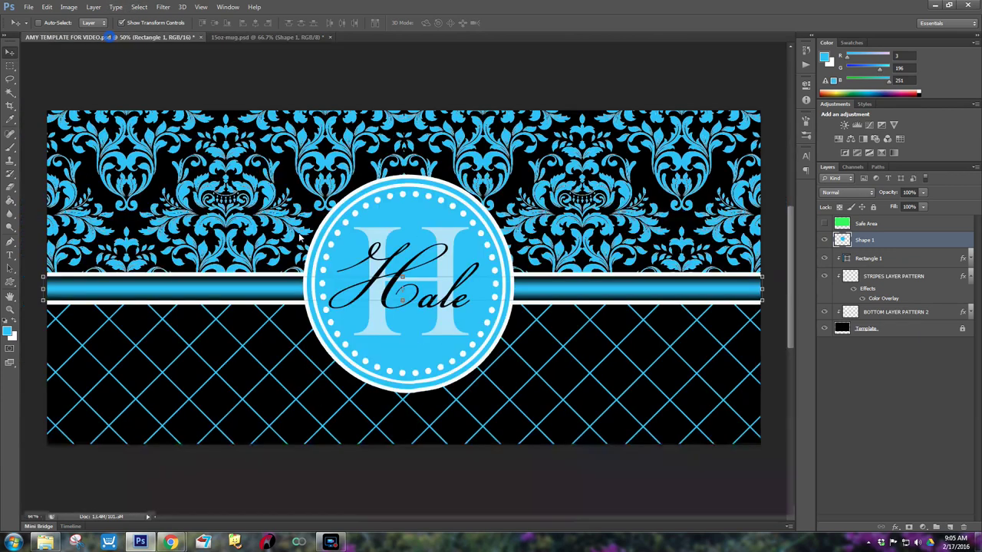
pyautogui.click(292, 37)
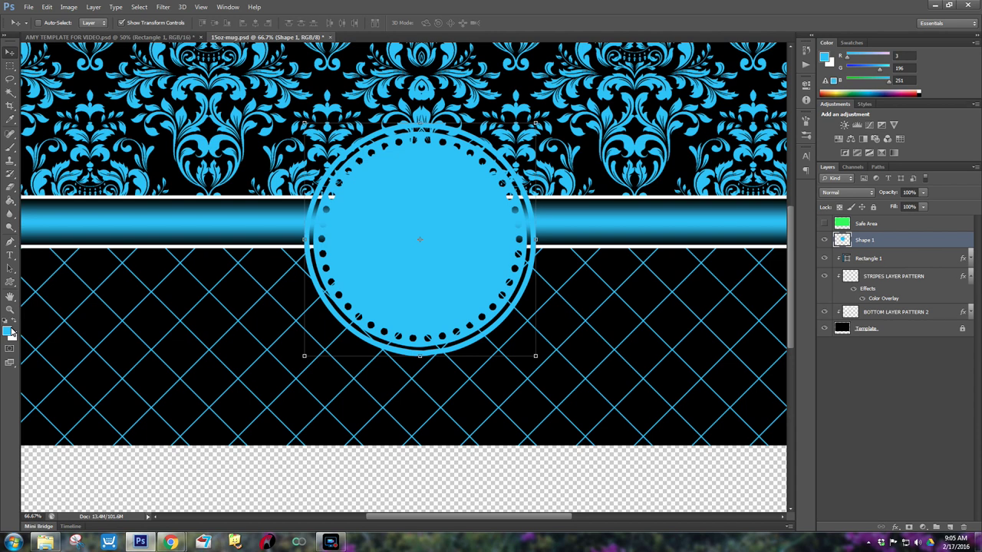
pyautogui.click(10, 282)
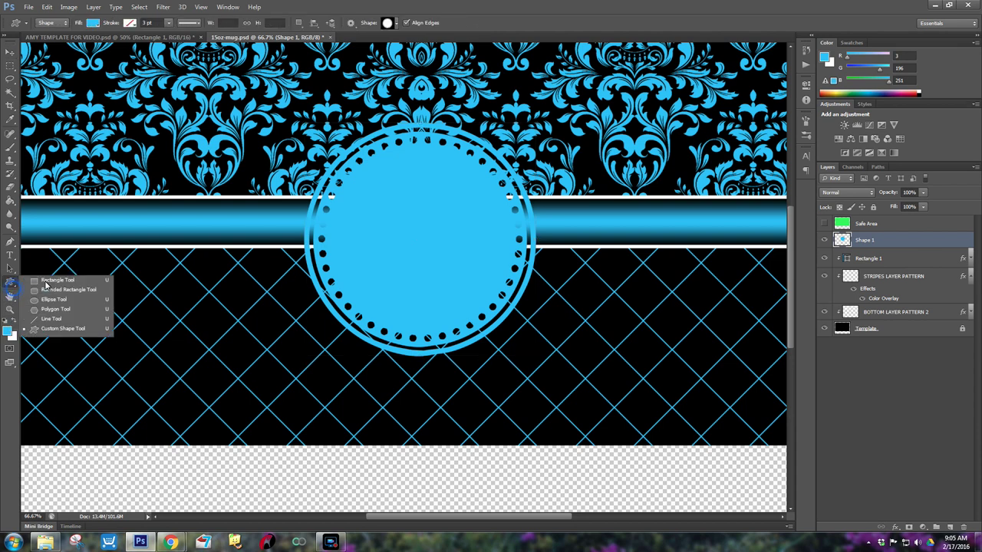
pyautogui.click(50, 299)
pyautogui.moveTo(337, 138); pyautogui.dragTo(532, 356)
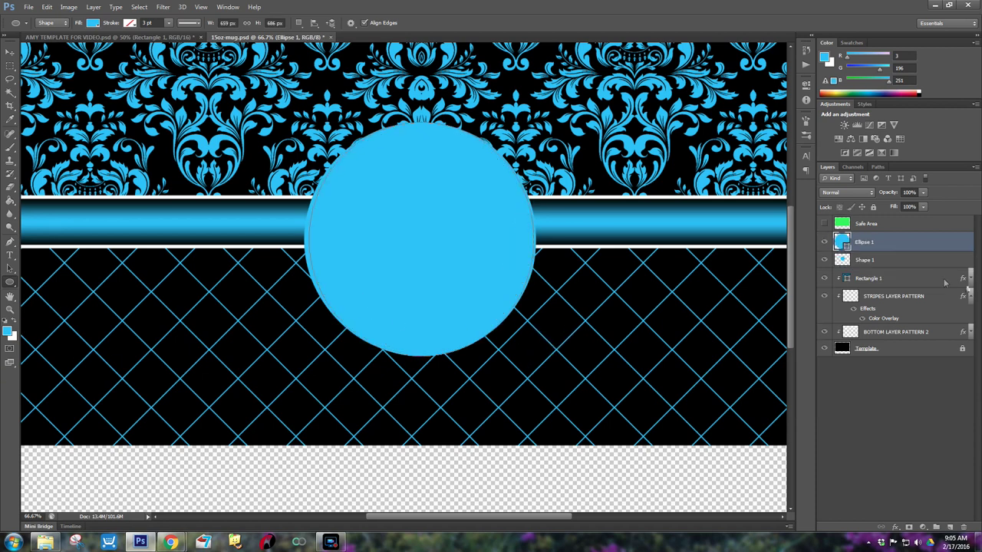
# Rasterize the ellipse layer and fill the ellipse with white
pyautogui.rightClick(847, 244)
pyautogui.click(863, 242)
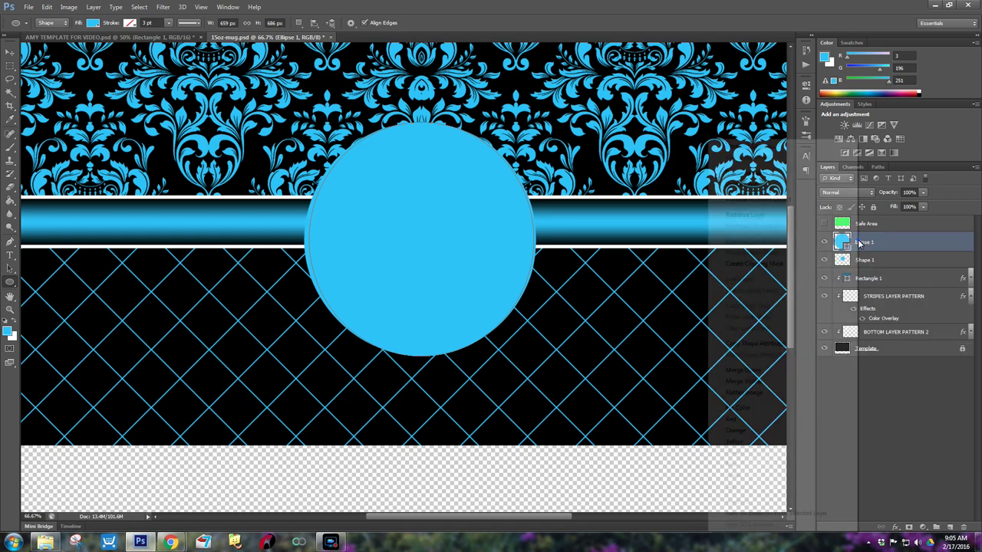
pyautogui.rightClick(859, 242)
pyautogui.click(746, 215)
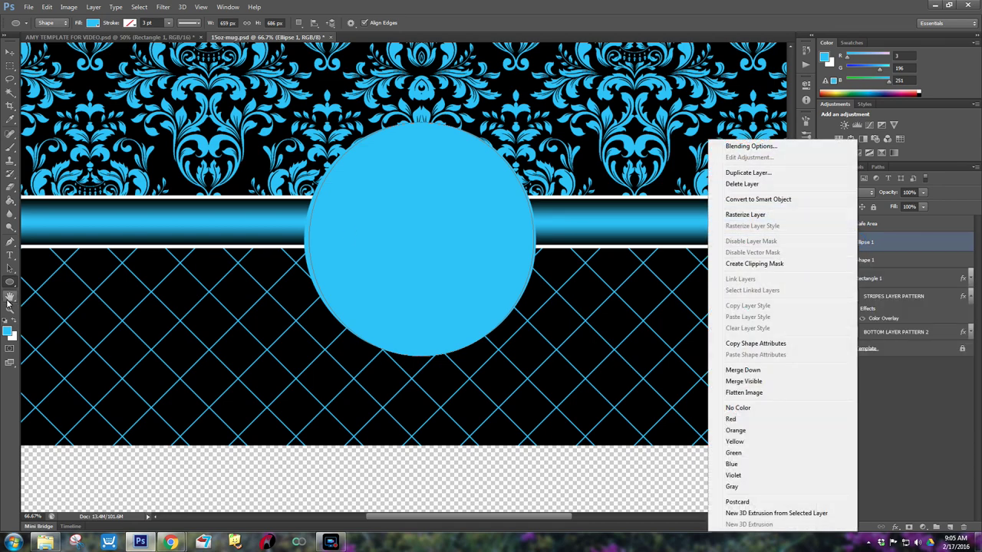
pyautogui.click(15, 324)
pyautogui.click(9, 203)
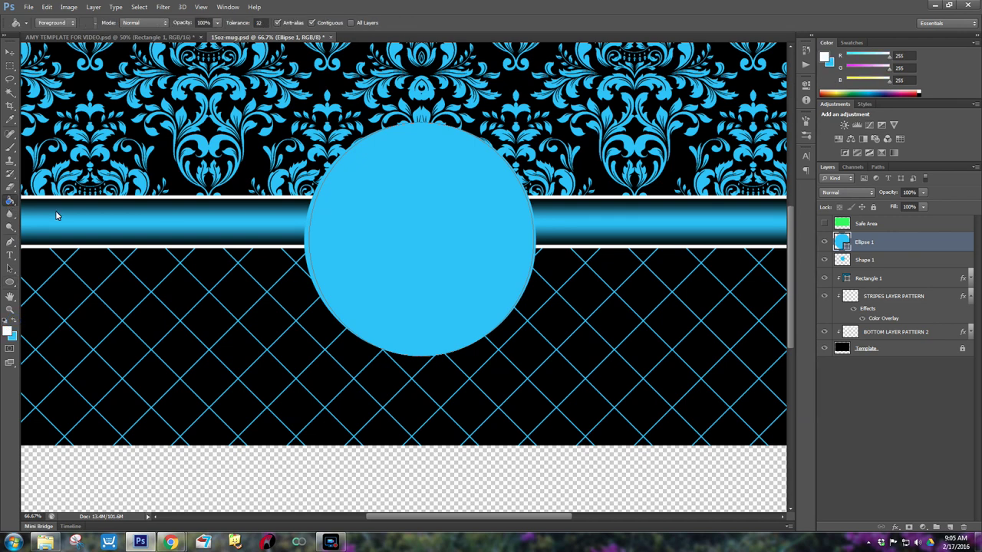
pyautogui.click(445, 209)
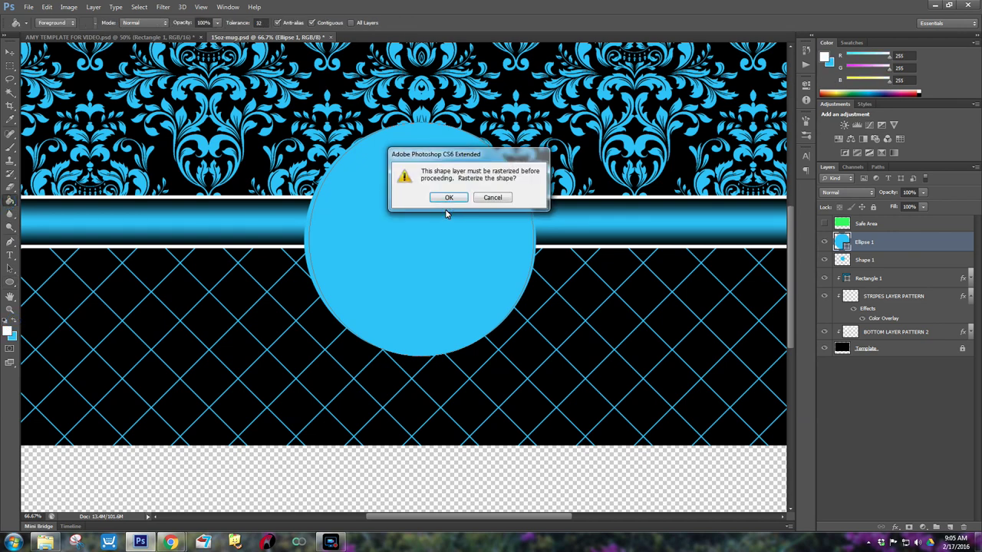
pyautogui.click(448, 201)
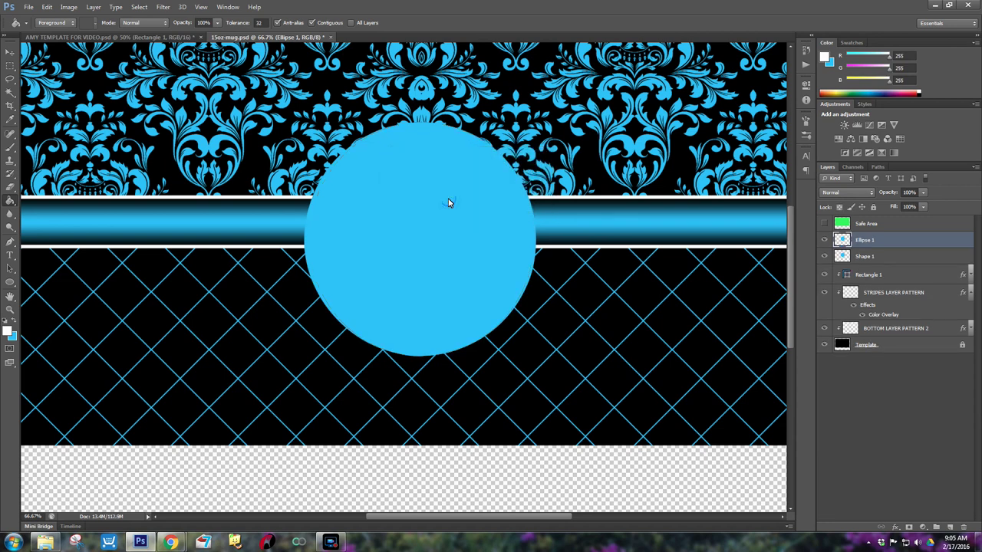
pyautogui.click(449, 203)
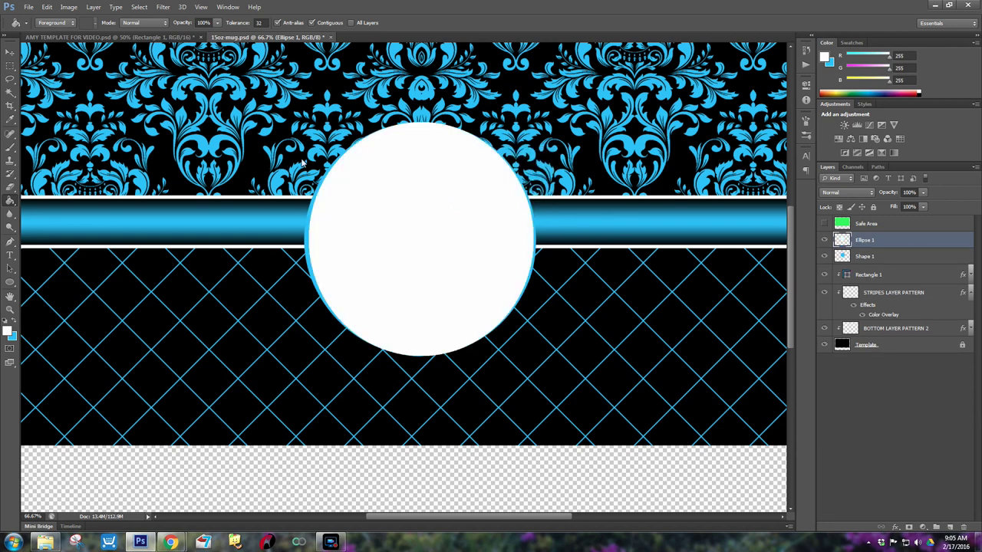
# Move the Ellipse 1 layer beneath the Shape 1 frame layer
pyautogui.click(10, 51)
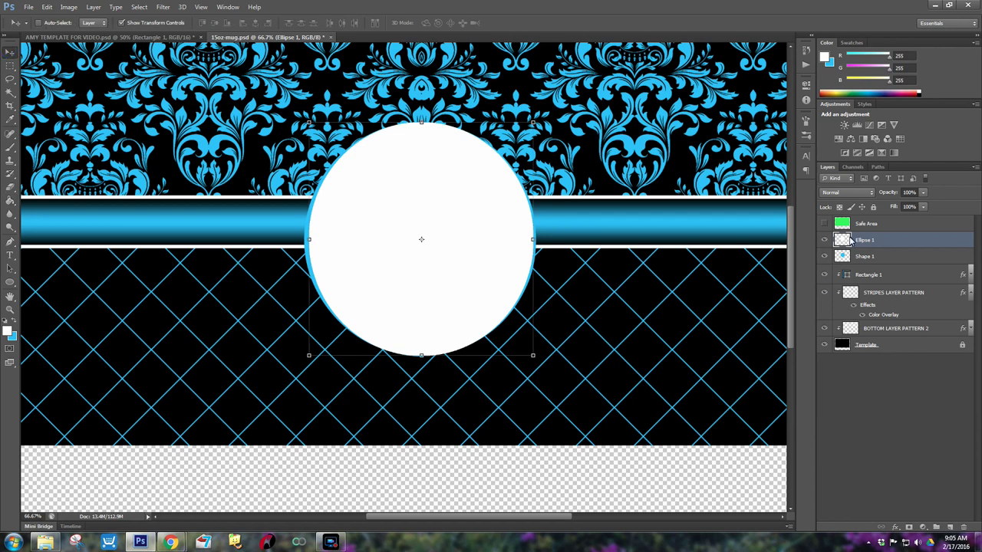
pyautogui.moveTo(855, 243); pyautogui.dragTo(861, 268)
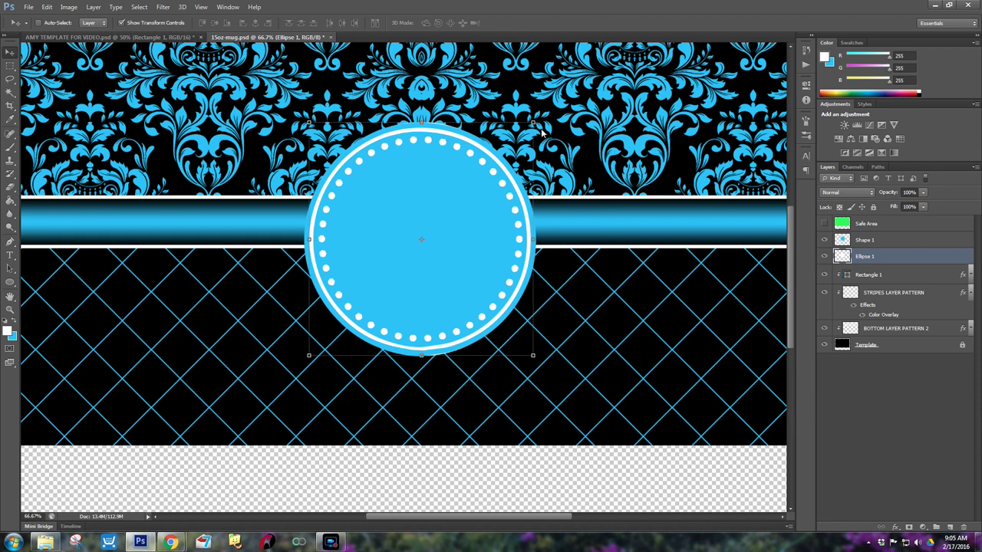
pyautogui.moveTo(535, 128); pyautogui.dragTo(529, 125)
pyautogui.moveTo(425, 355); pyautogui.dragTo(424, 355)
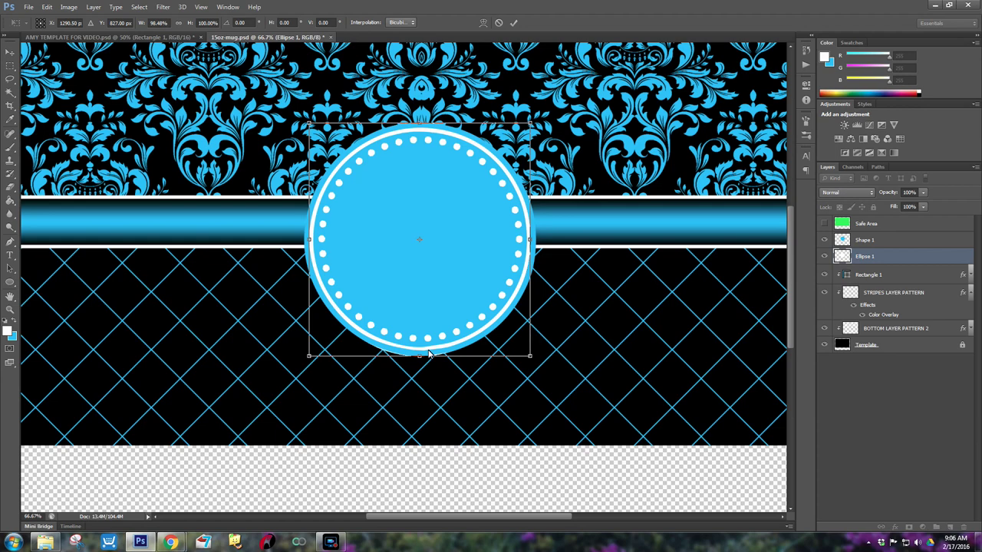
pyautogui.click(109, 37)
pyautogui.click(259, 36)
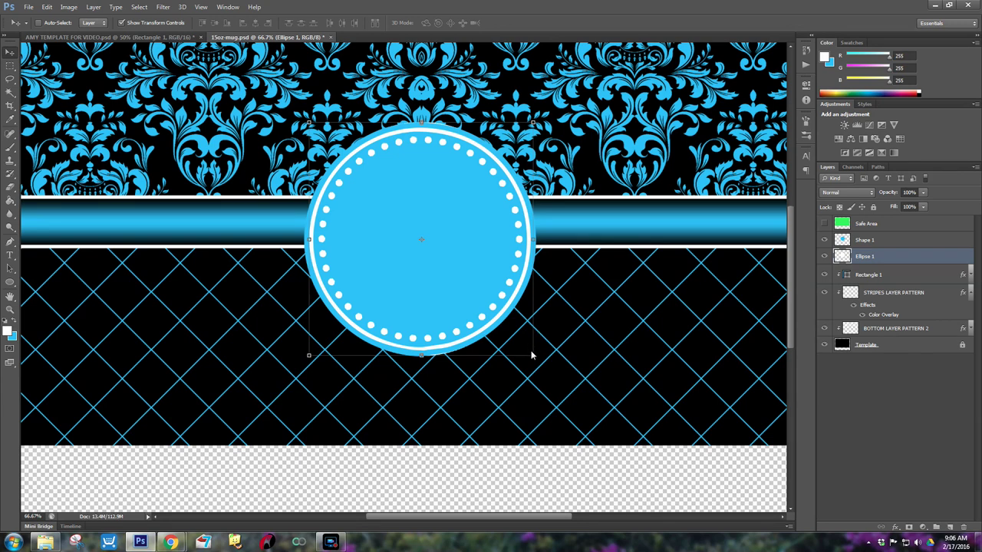
# Resize the white ellipse so it backs the frame's ring and dots without extending past the frame's outer edge
pyautogui.moveTo(531, 355); pyautogui.dragTo(531, 355)
pyautogui.moveTo(531, 124); pyautogui.dragTo(528, 129)
pyautogui.press('Return')
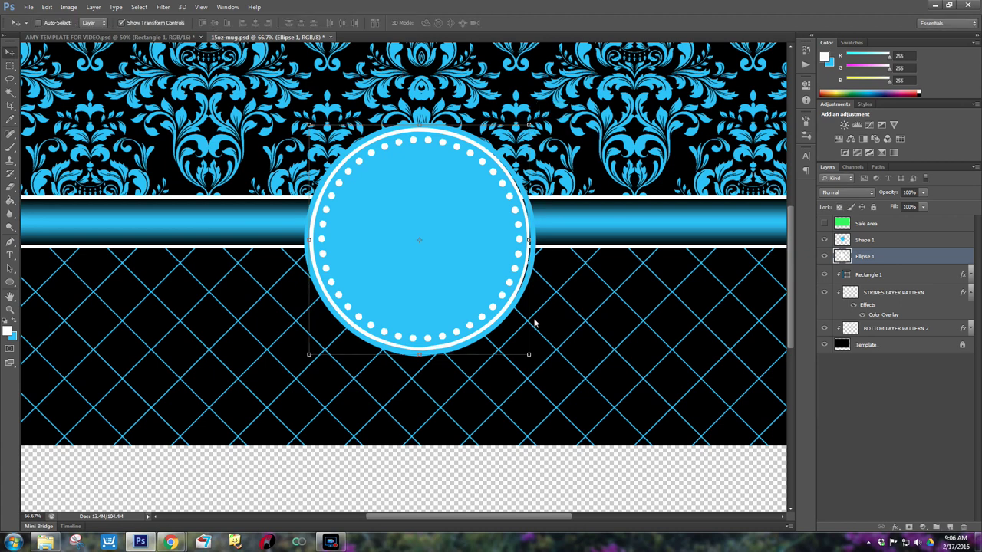
pyautogui.moveTo(530, 240); pyautogui.dragTo(535, 241)
pyautogui.press('Return')
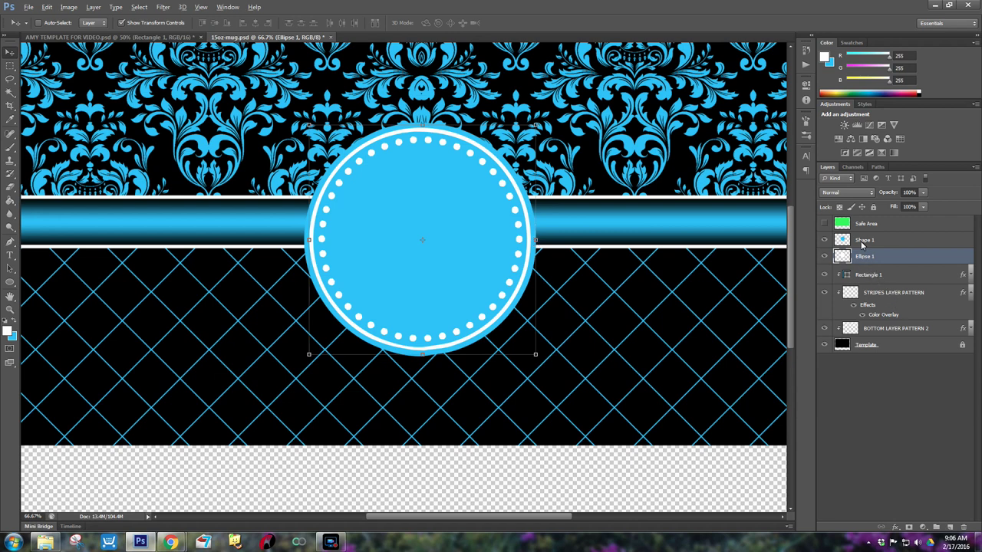
# Combine the Shape 1 and Ellipse 1 layers into one smart object
pyautogui.click(863, 241)
pyautogui.keyDown('shift'); pyautogui.click(866, 258); pyautogui.keyUp('shift')
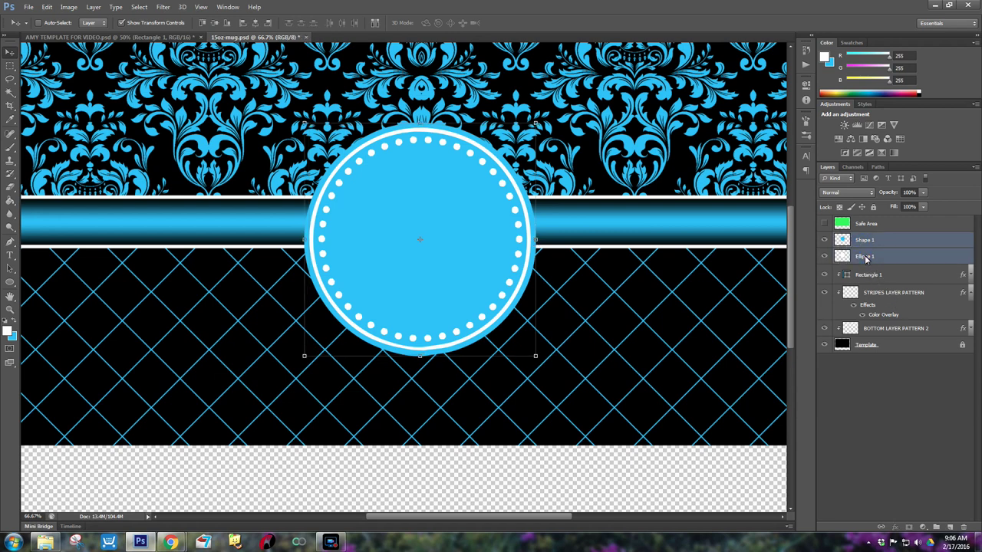
pyautogui.rightClick(865, 259)
pyautogui.click(877, 241)
pyautogui.keyDown('ctrl'); pyautogui.click(871, 259); pyautogui.keyUp('ctrl')
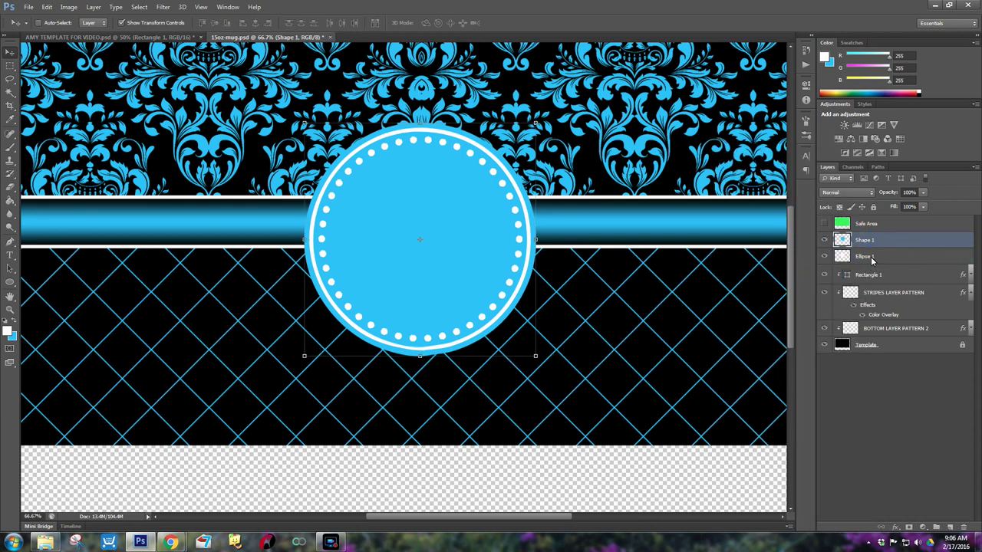
pyautogui.keyDown('ctrl'); pyautogui.click(872, 259); pyautogui.keyUp('ctrl')
pyautogui.rightClick(871, 261)
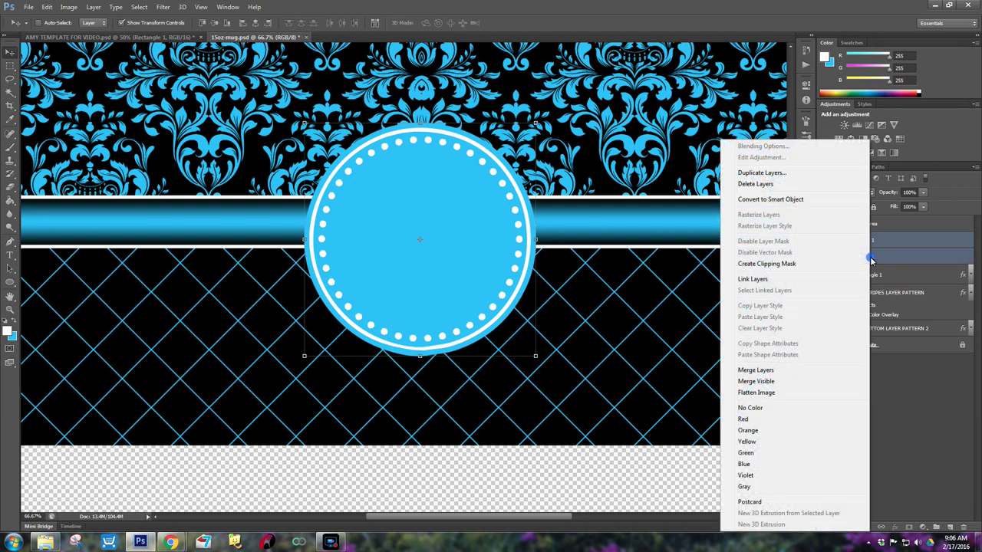
pyautogui.click(810, 201)
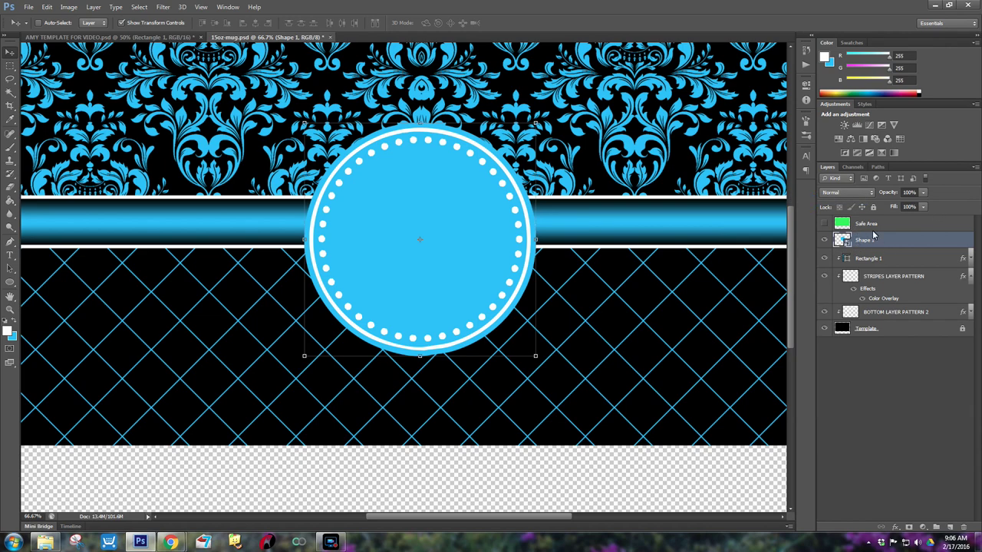
# Change the color overlay of the BOTTOM LAYER PATTERN 2 damask to red #fb0320
pyautogui.hotkey('ctrl', '-')
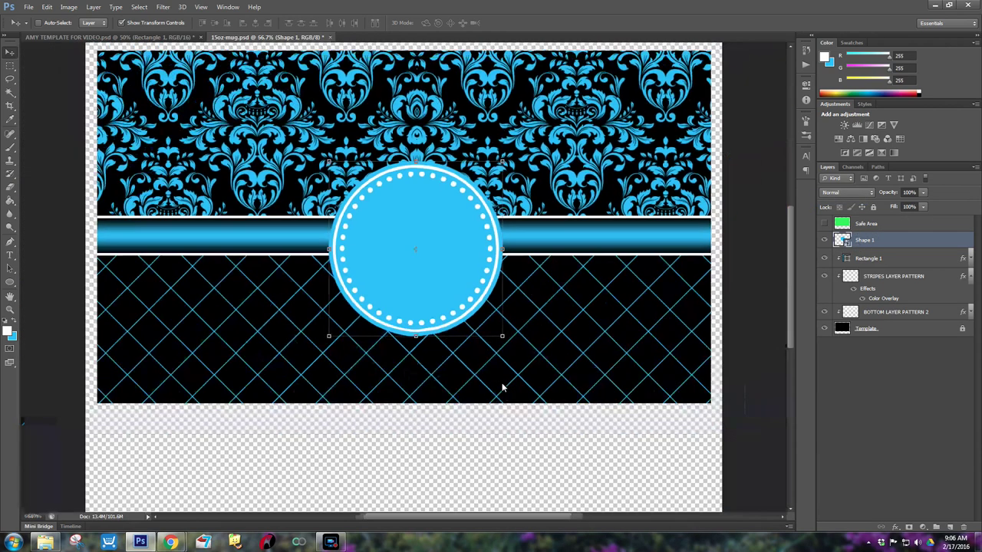
pyautogui.hotkey('ctrl', '-')
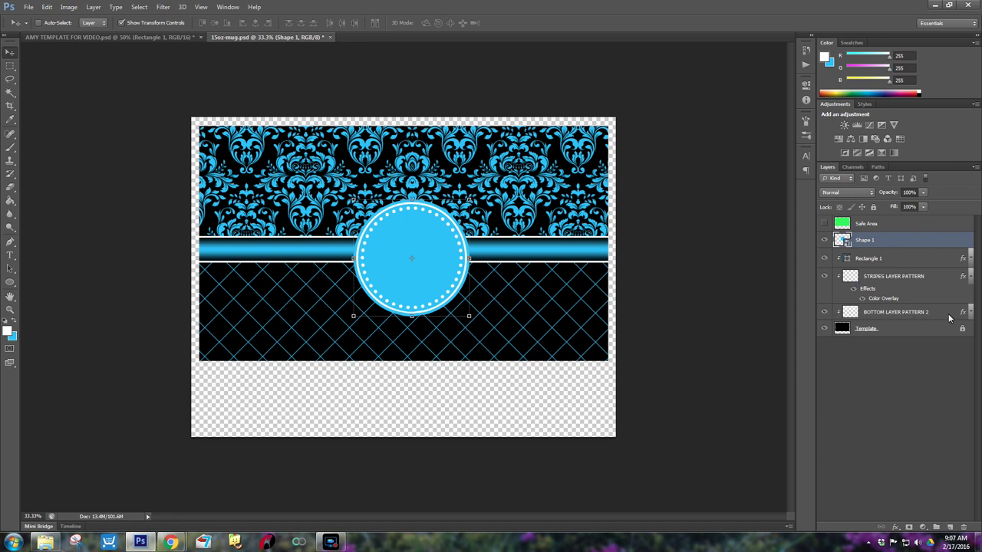
pyautogui.click(888, 315)
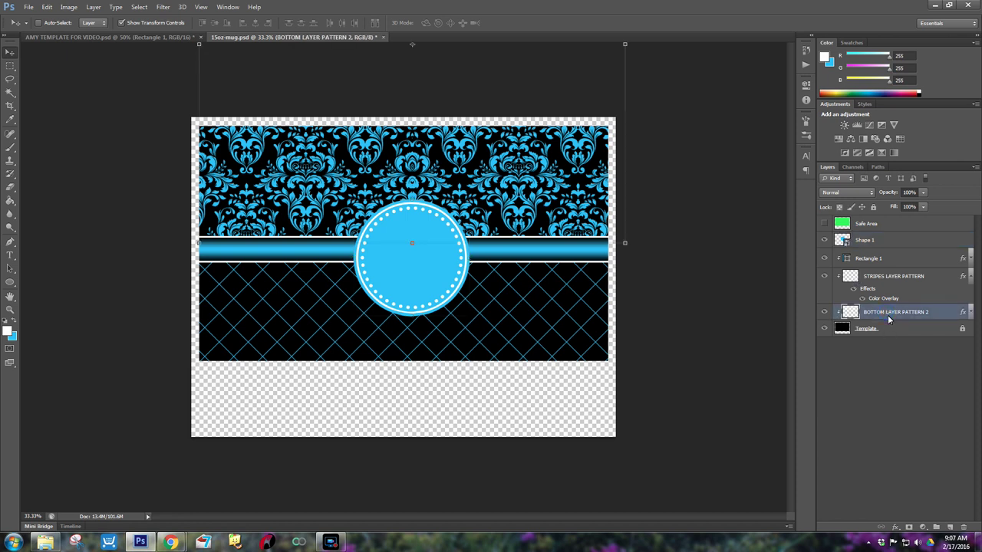
pyautogui.click(896, 528)
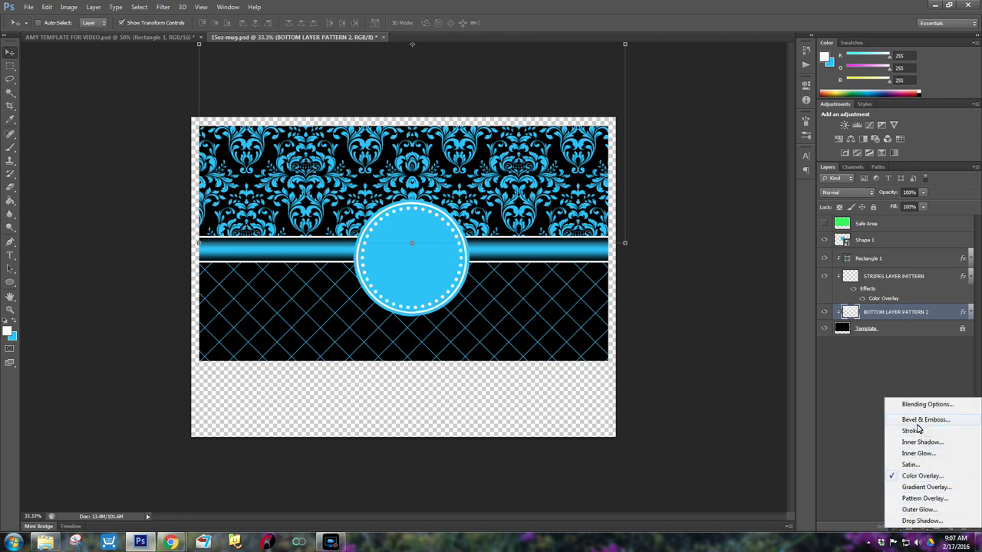
pyautogui.click(920, 477)
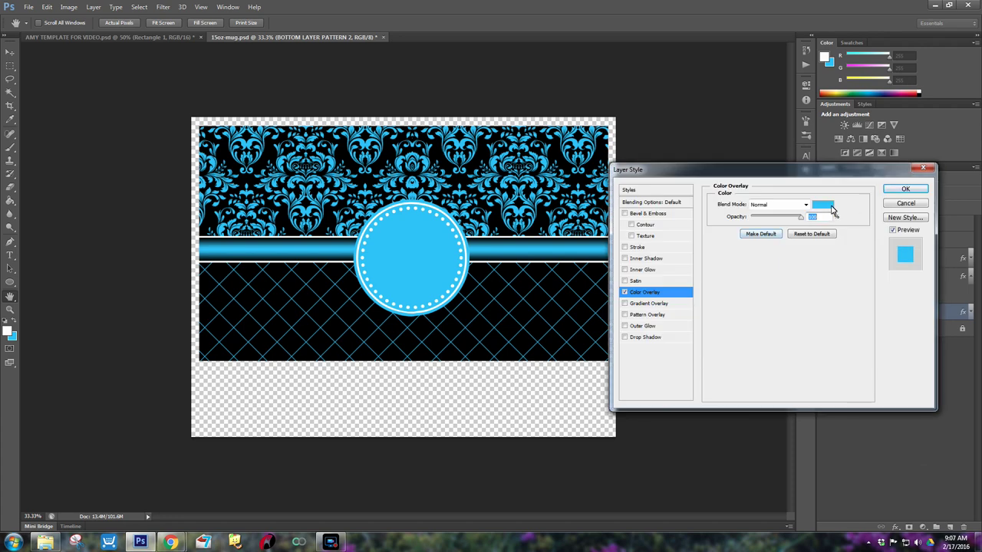
pyautogui.click(823, 204)
pyautogui.click(722, 157)
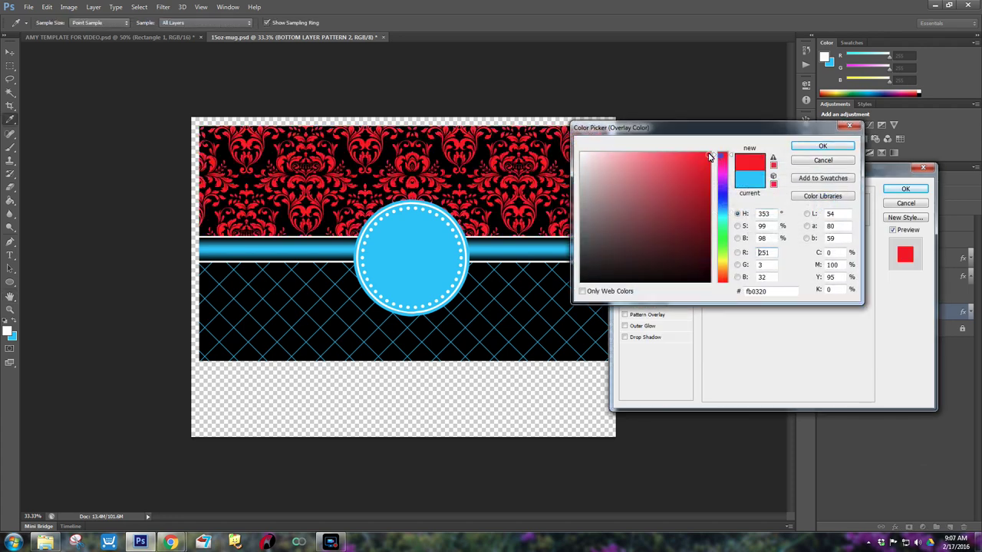
pyautogui.click(823, 145)
pyautogui.click(905, 189)
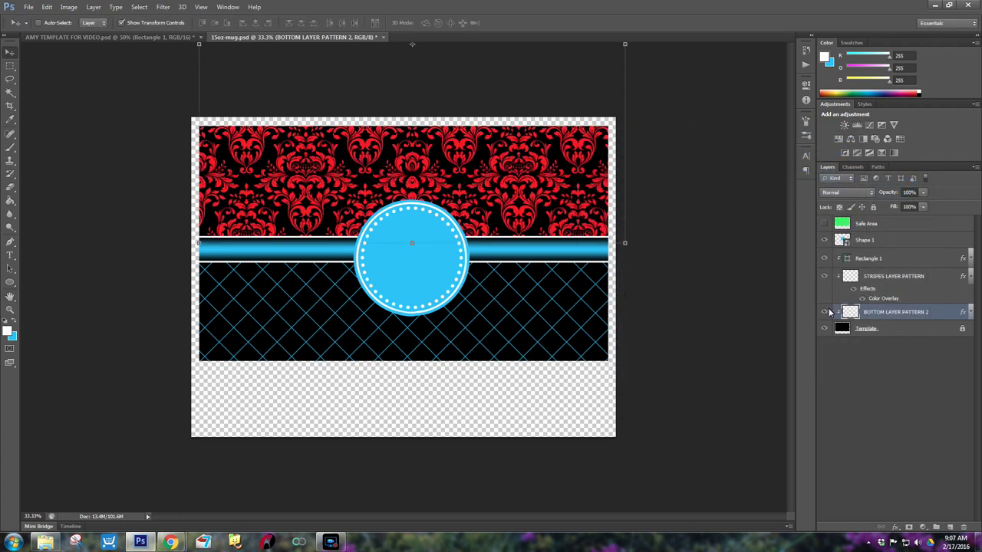
# Change the color overlay of the STRIPES LAYER PATTERN lattice to red
pyautogui.click(870, 278)
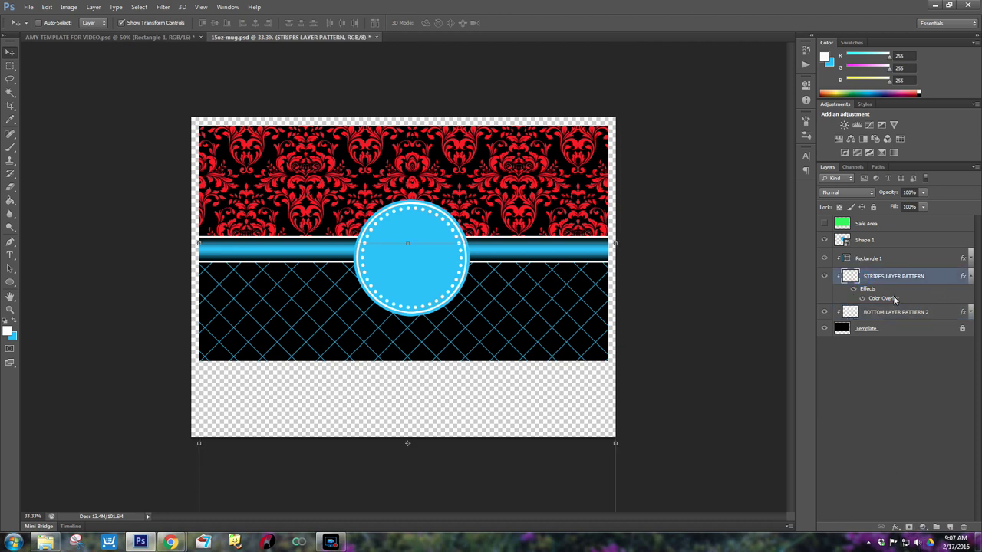
pyautogui.doubleClick(894, 299)
pyautogui.click(831, 211)
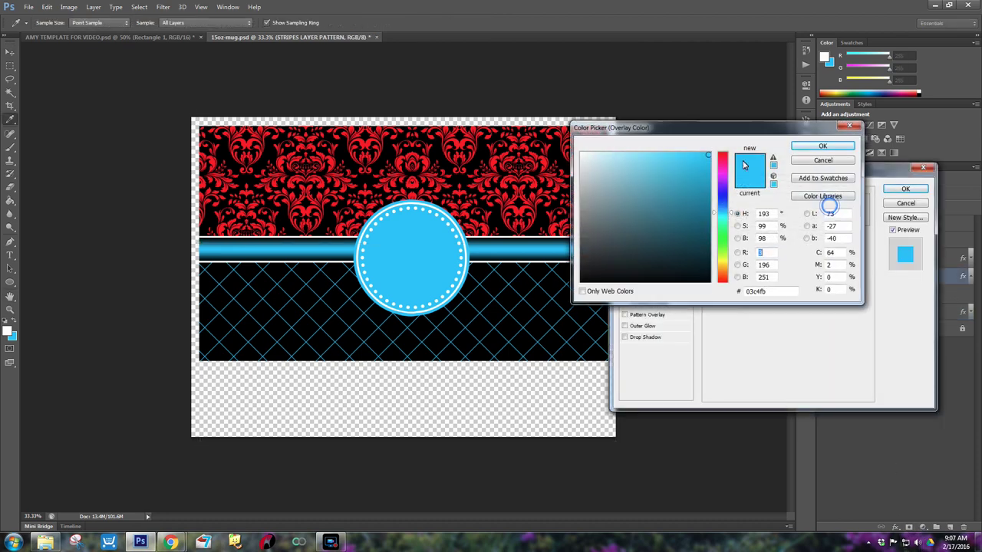
pyautogui.click(722, 161)
pyautogui.click(833, 148)
pyautogui.click(892, 190)
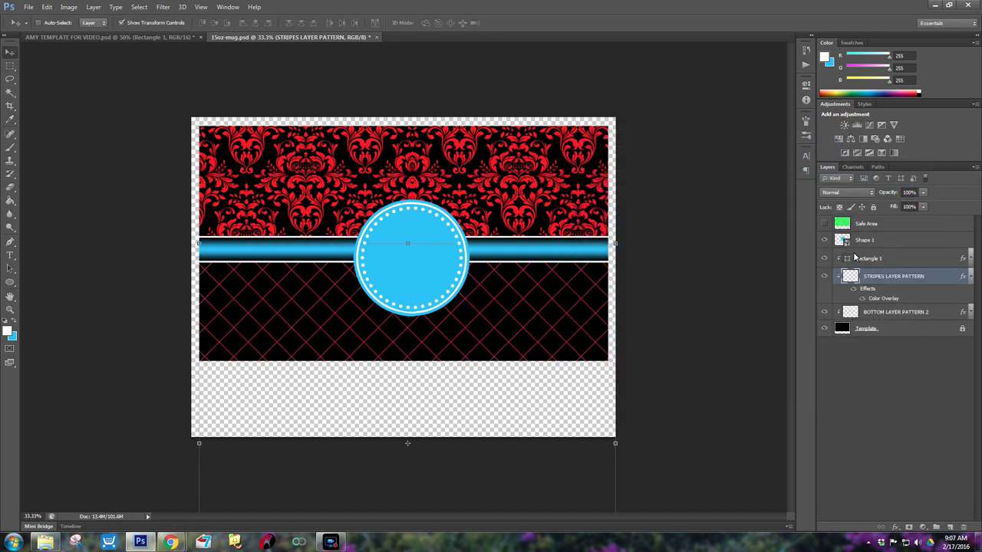
# Open the Shape 1 smart object and apply a red color overlay to the frame layer inside it
pyautogui.click(857, 244)
pyautogui.doubleClick(844, 241)
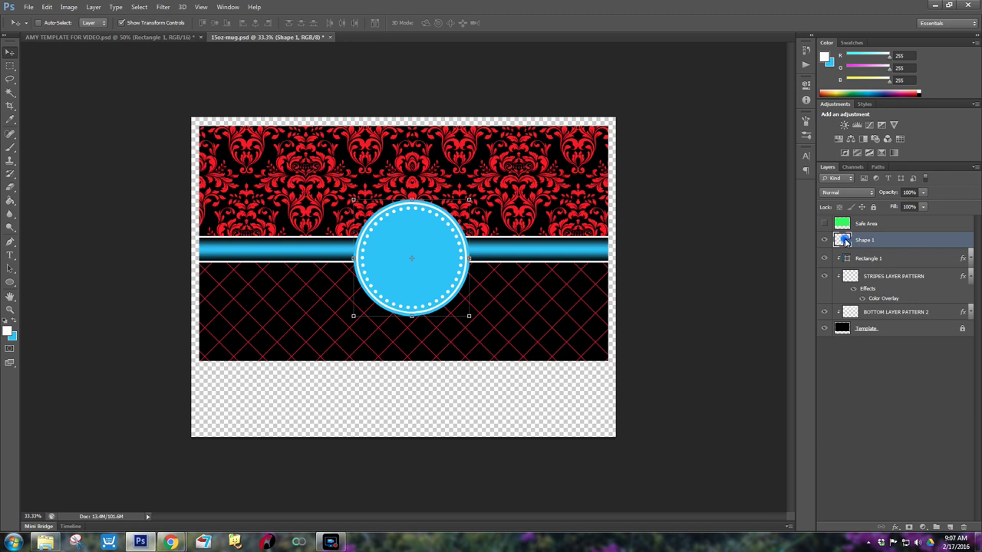
pyautogui.click(516, 218)
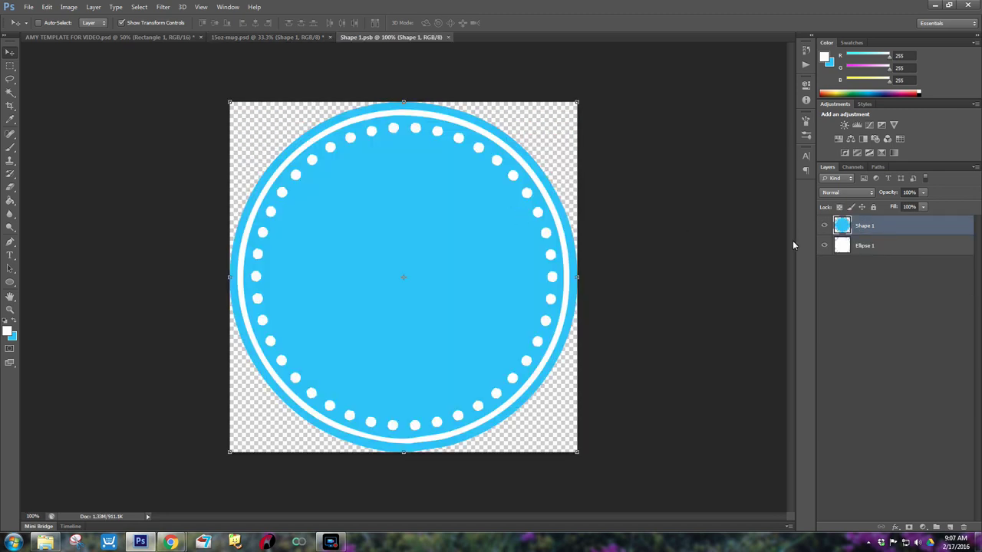
pyautogui.click(853, 247)
pyautogui.click(847, 234)
pyautogui.click(895, 528)
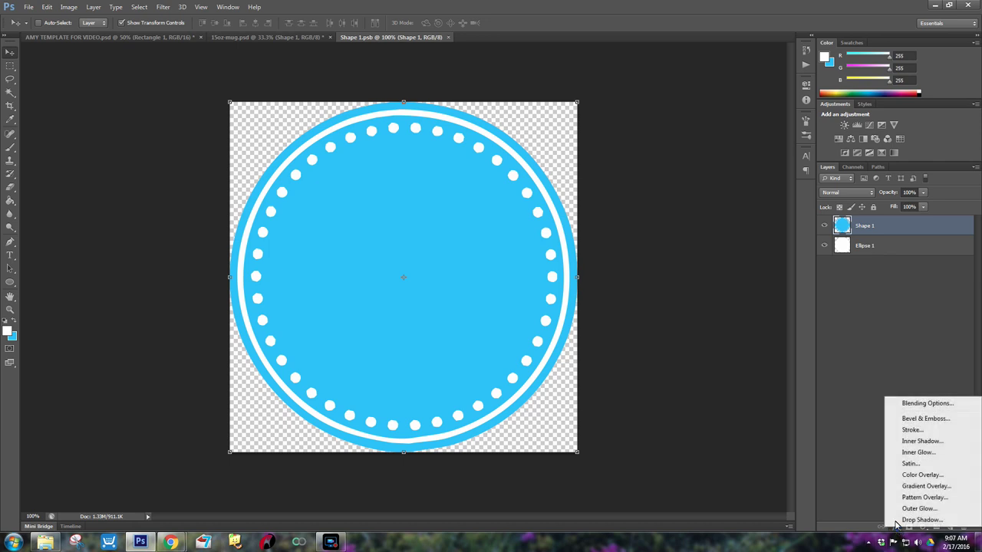
pyautogui.click(917, 475)
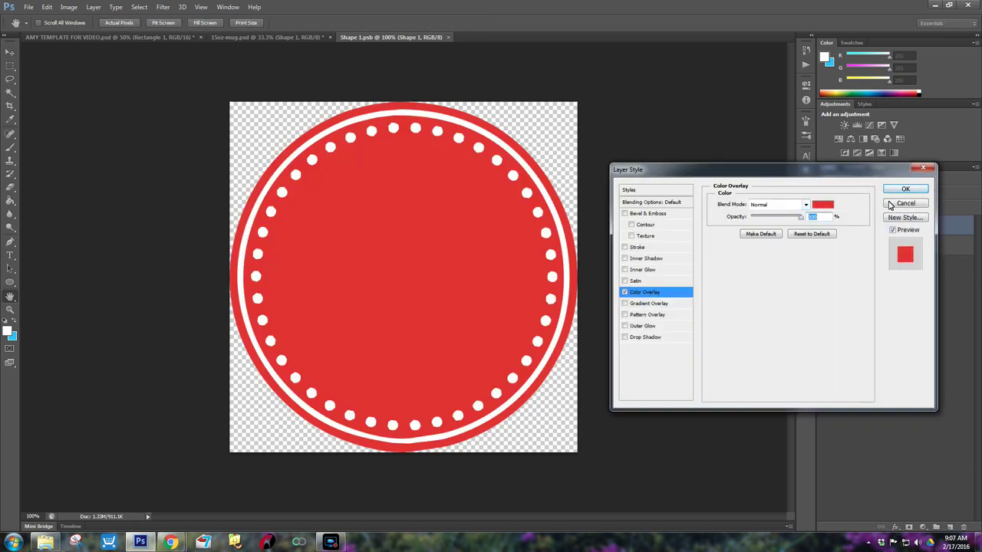
pyautogui.click(899, 191)
# Close the Shape 1 smart object, saving its changes back to the mug design
pyautogui.click(845, 264)
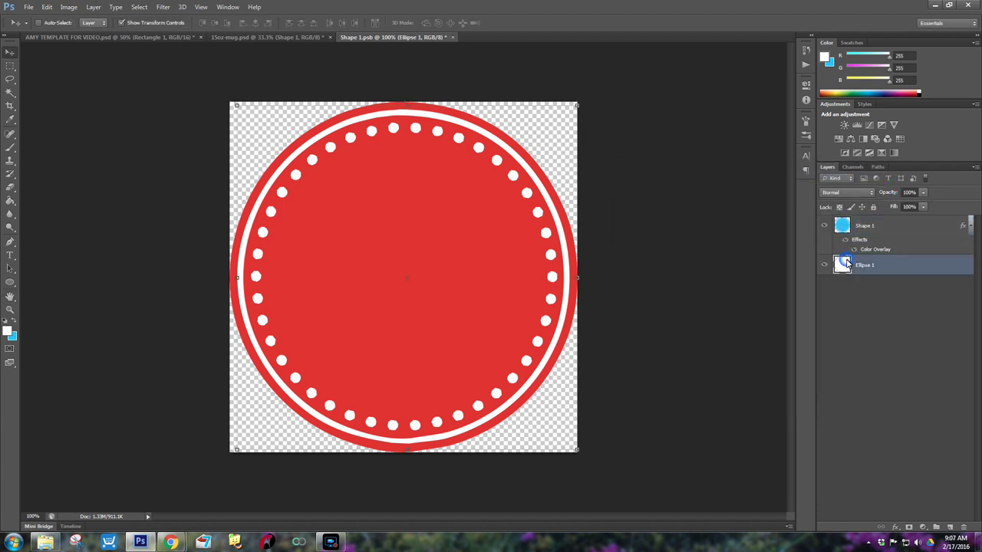
pyautogui.click(453, 38)
pyautogui.click(442, 196)
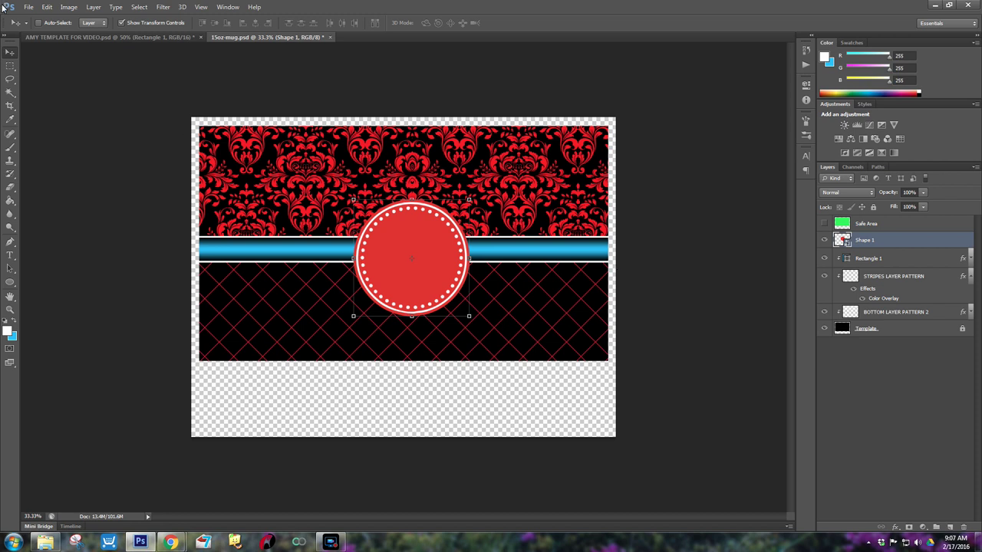
# Step back through the red recoloring of the frame, lattice and damask to restore the blue design
pyautogui.click(46, 7)
pyautogui.click(44, 37)
pyautogui.click(47, 7)
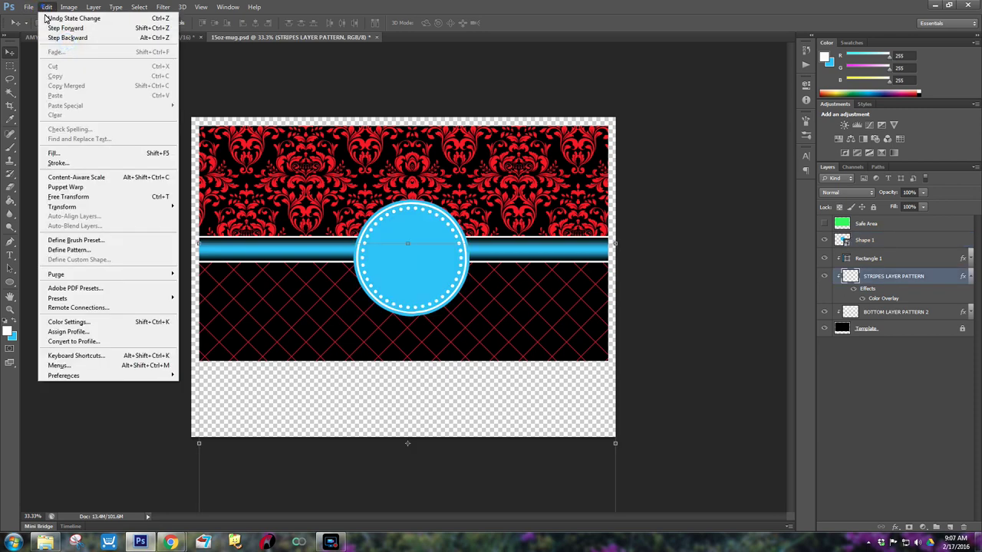
pyautogui.click(53, 38)
pyautogui.click(47, 7)
pyautogui.click(54, 39)
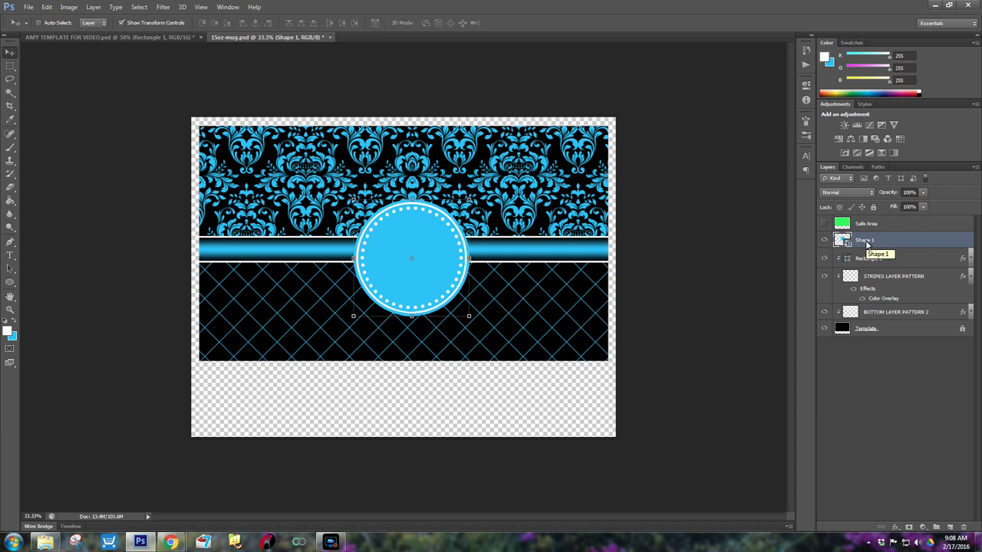
# Rename the Shape 1 smart object layer as MONOGRAM SHAPE
pyautogui.write('MONOGRAM SHAPE')
pyautogui.press('Return')
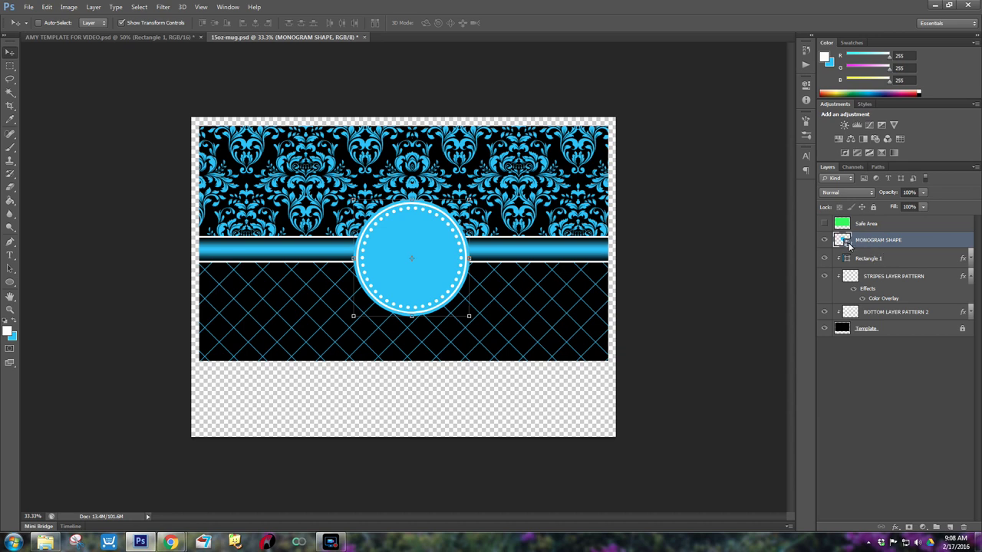
# Fill the frame's blue center with white inside the MONOGRAM SHAPE smart object, save it and return to 15oz-mug.psd
pyautogui.doubleClick(844, 241)
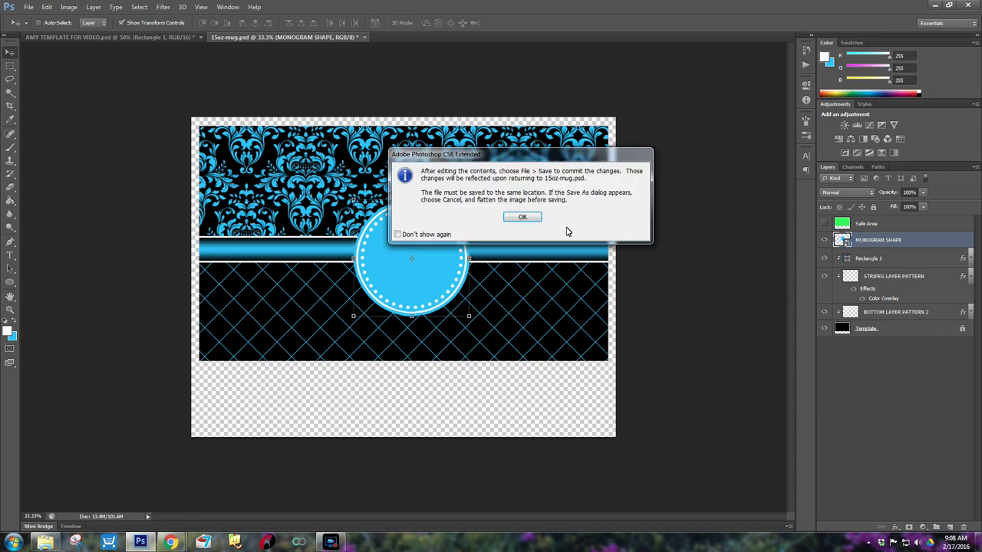
pyautogui.click(521, 218)
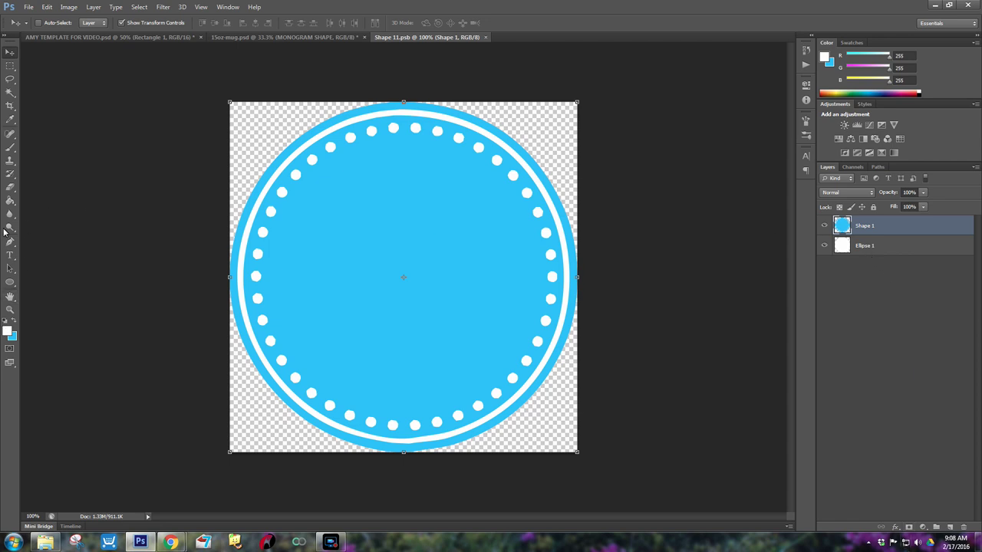
pyautogui.click(10, 201)
pyautogui.click(378, 251)
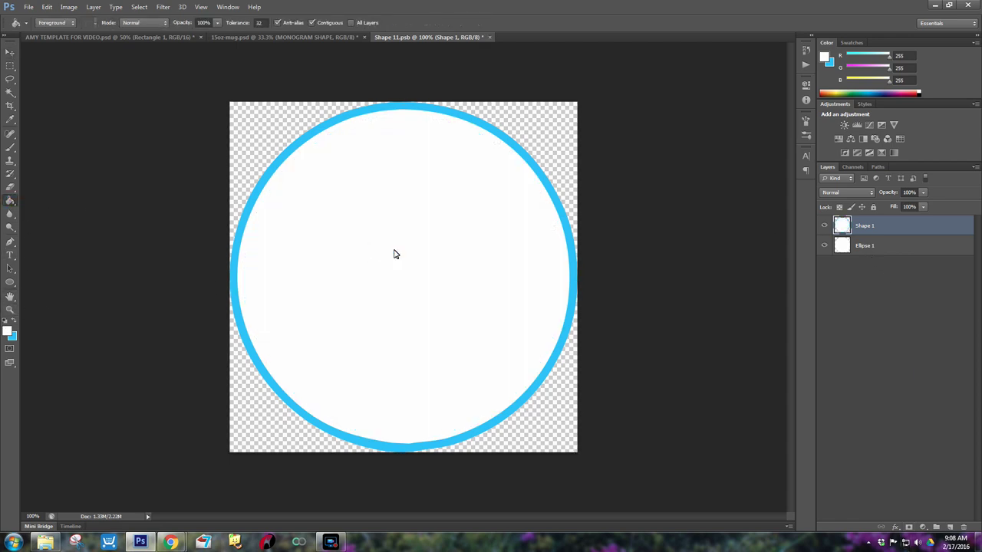
pyautogui.click(28, 7)
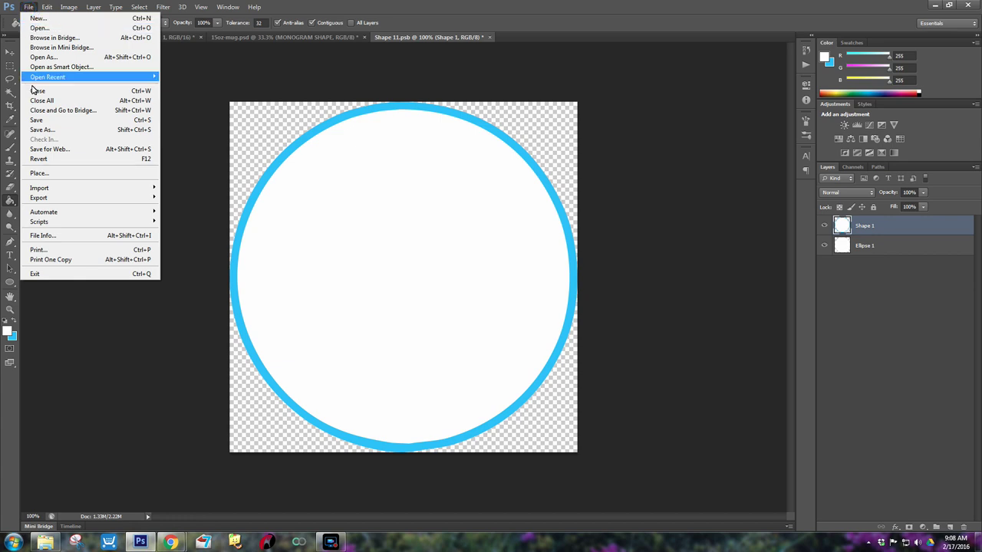
pyautogui.click(36, 120)
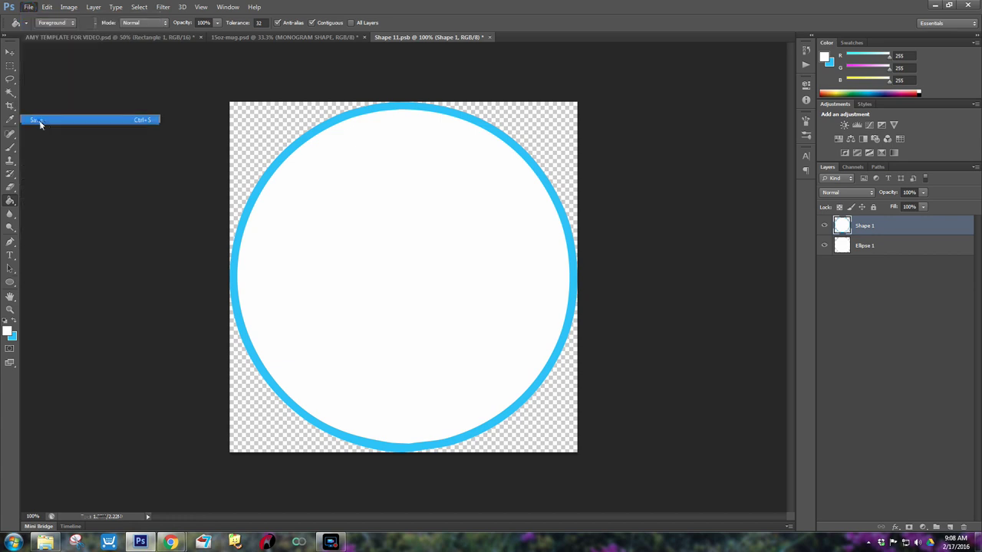
pyautogui.click(303, 37)
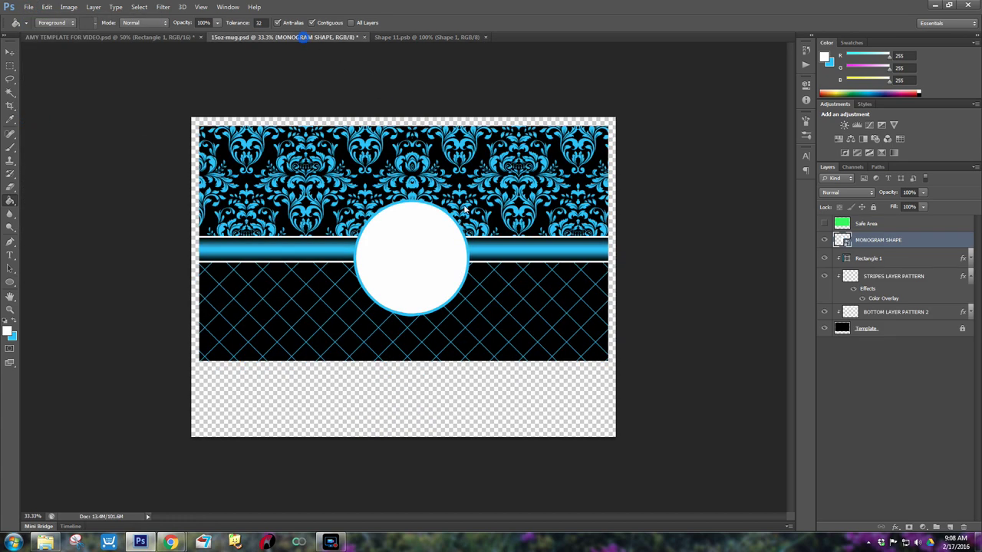
# Undo the white fill inside the smart object, save it again and return to 15oz-mug.psd
pyautogui.click(453, 38)
pyautogui.click(46, 7)
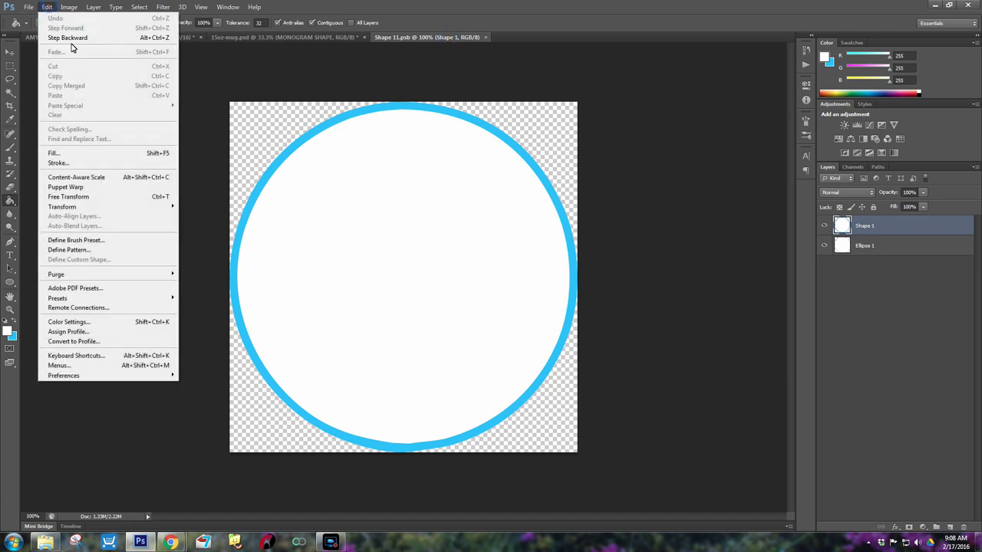
pyautogui.click(73, 38)
pyautogui.click(29, 7)
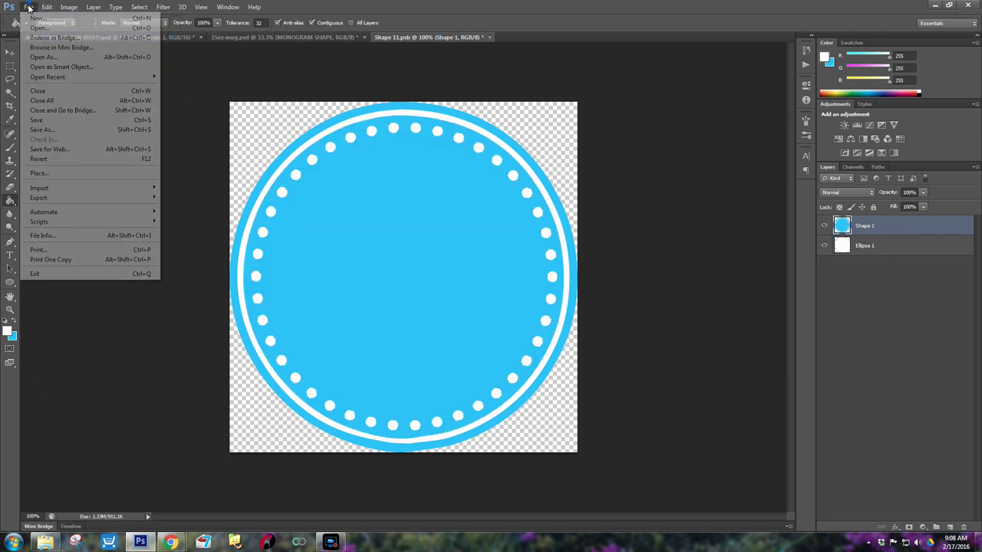
pyautogui.click(43, 119)
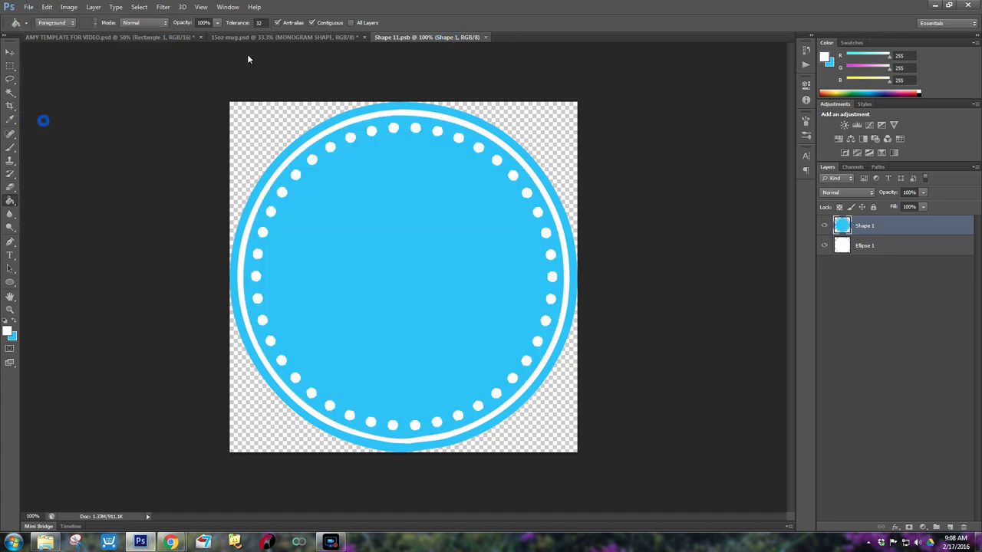
pyautogui.click(253, 37)
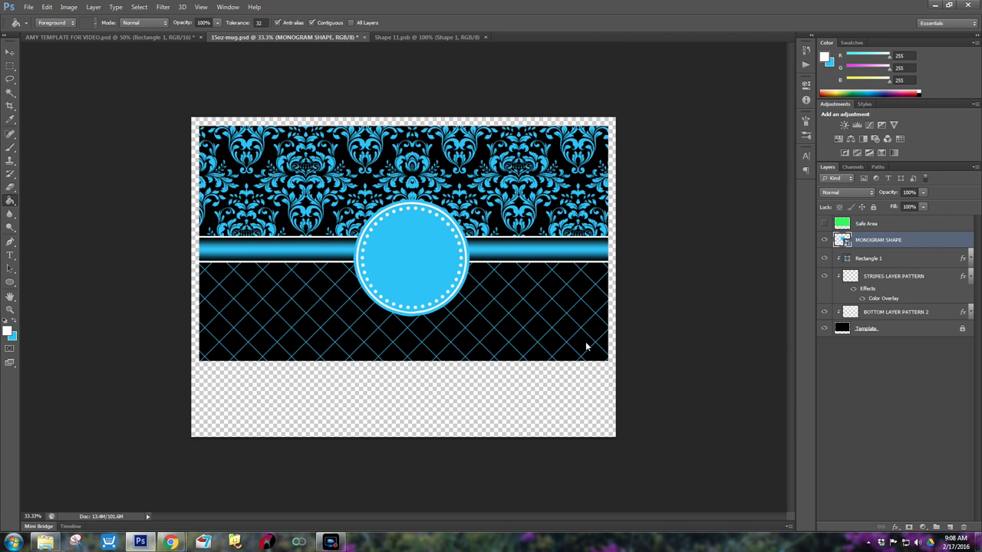
# Switch to AMY TEMPLATE FOR VIDEO.psd and hide the gradient overlay on its Rectangle 1 layer
pyautogui.click(179, 37)
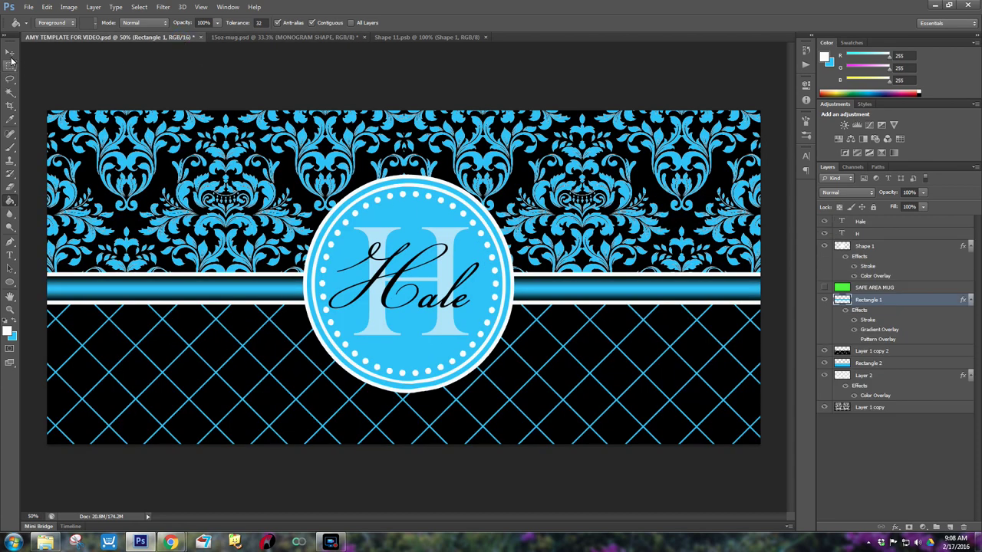
pyautogui.click(10, 52)
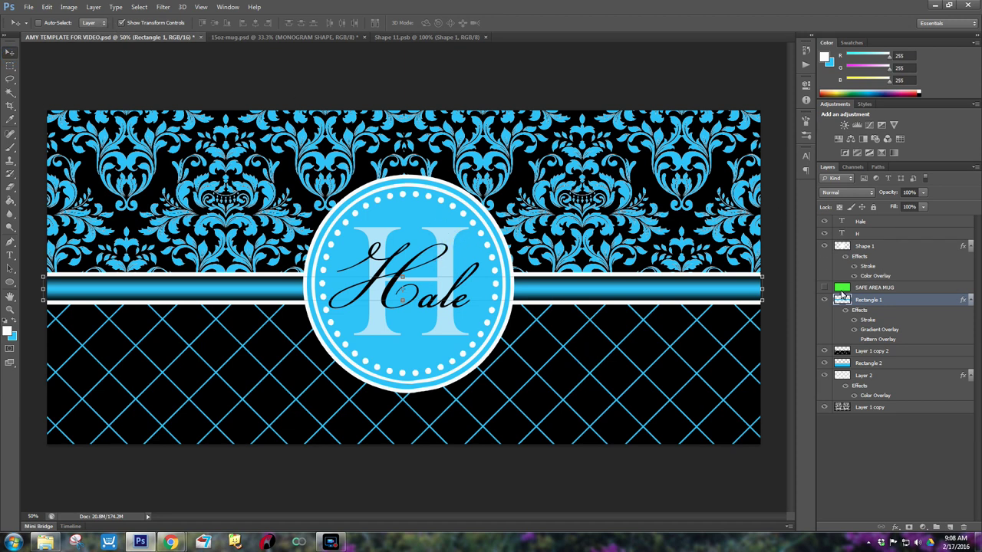
pyautogui.click(854, 330)
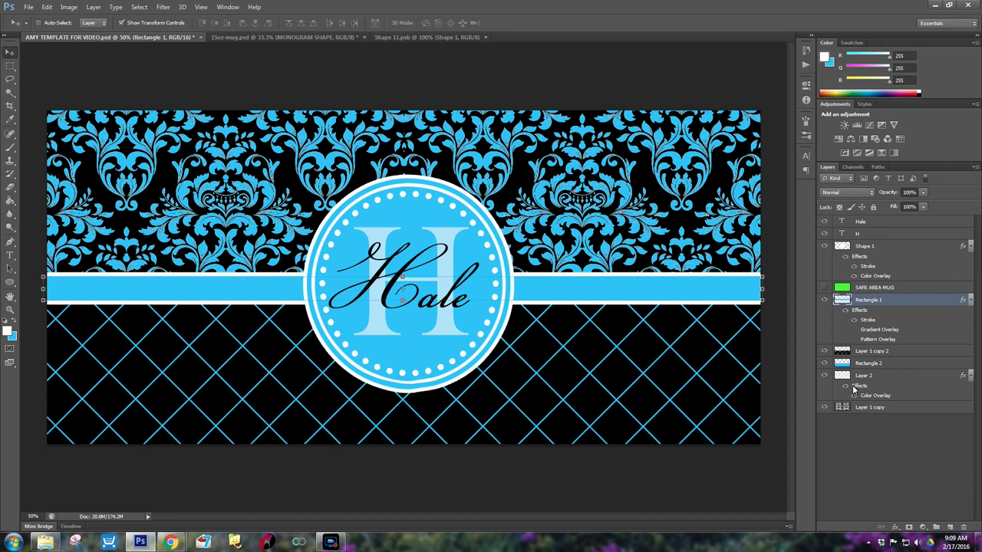
# Copy the script name and H text layers into 15oz-mug.psd, scaled and positioned to fit inside the circular frame
pyautogui.click(861, 234)
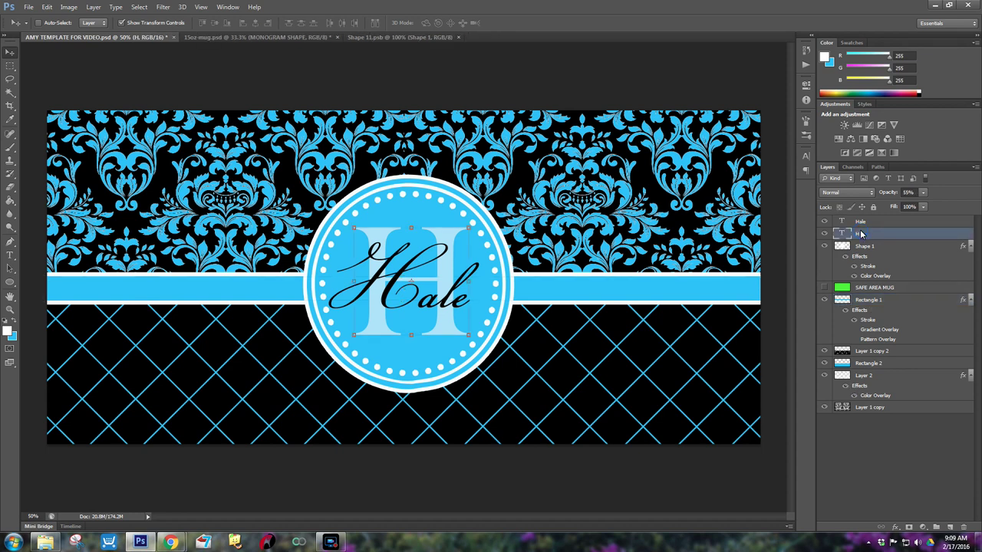
pyautogui.keyDown('shift'); pyautogui.click(860, 223); pyautogui.keyUp('shift')
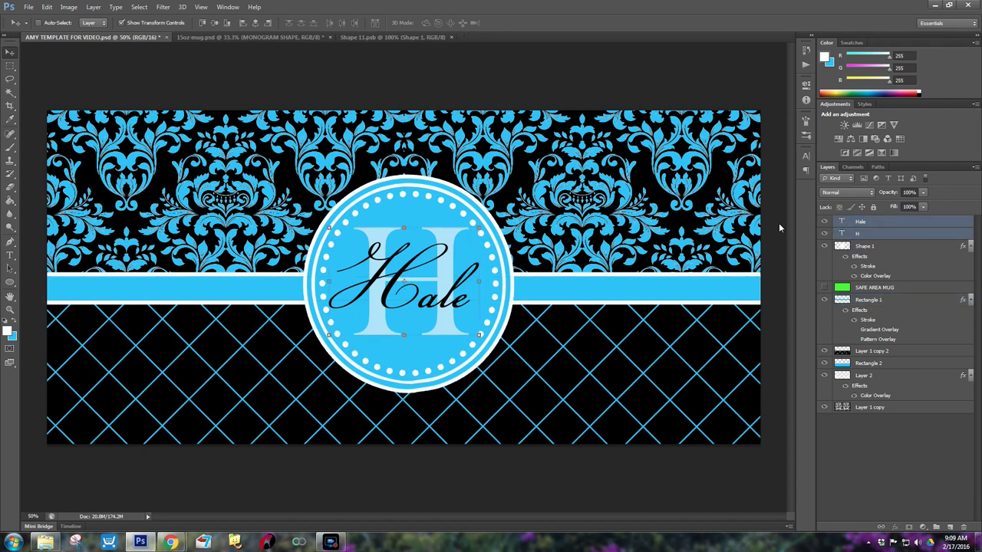
pyautogui.moveTo(443, 245)
pyautogui.mouseDown()
pyautogui.moveTo(396, 58)
pyautogui.moveTo(289, 39)
pyautogui.moveTo(411, 249)
pyautogui.moveTo(433, 232)
pyautogui.mouseUp()
pyautogui.hotkey('ctrl', 't')
pyautogui.moveTo(455, 294); pyautogui.dragTo(445, 287)
pyautogui.moveTo(426, 248); pyautogui.dragTo(434, 253)
pyautogui.press('Return')
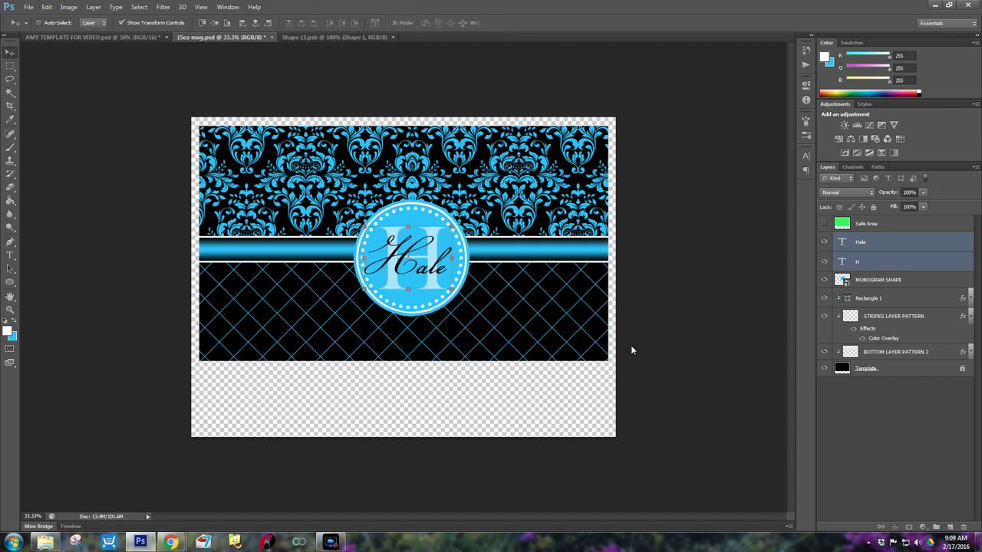
# Examine the font used by the large H text layer behind the script name
pyautogui.hotkey('ctrl', '+')
pyautogui.hotkey('ctrl', '+')
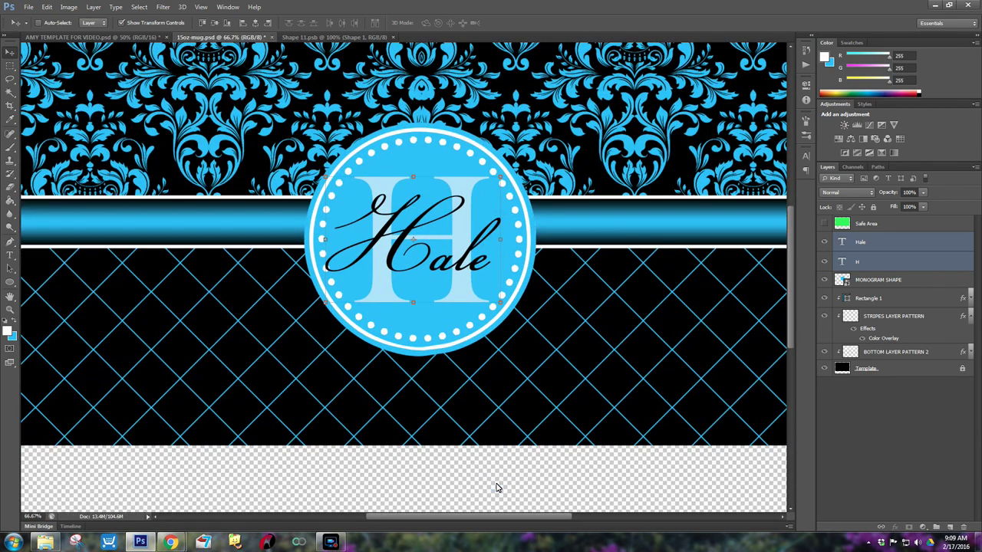
pyautogui.click(470, 197)
pyautogui.click(844, 269)
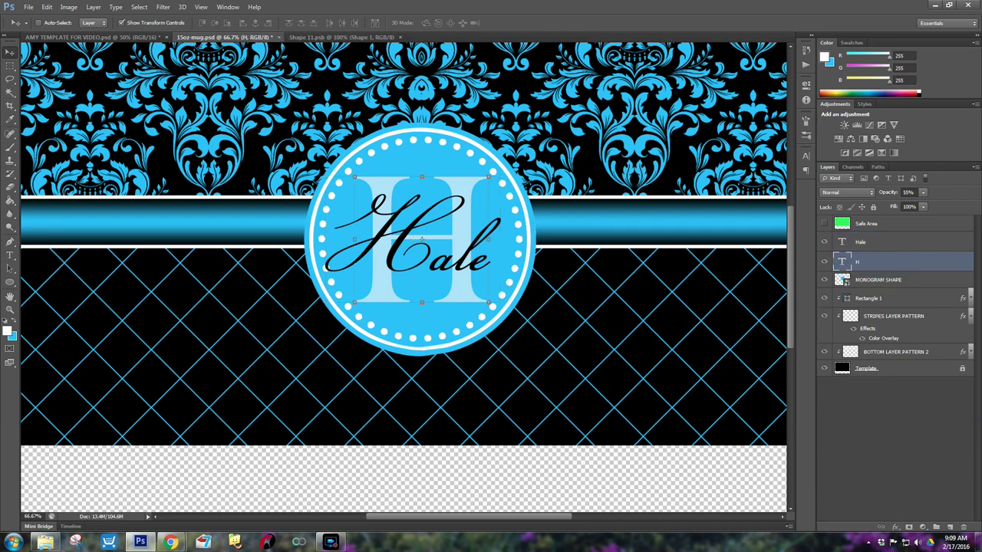
pyautogui.click(11, 256)
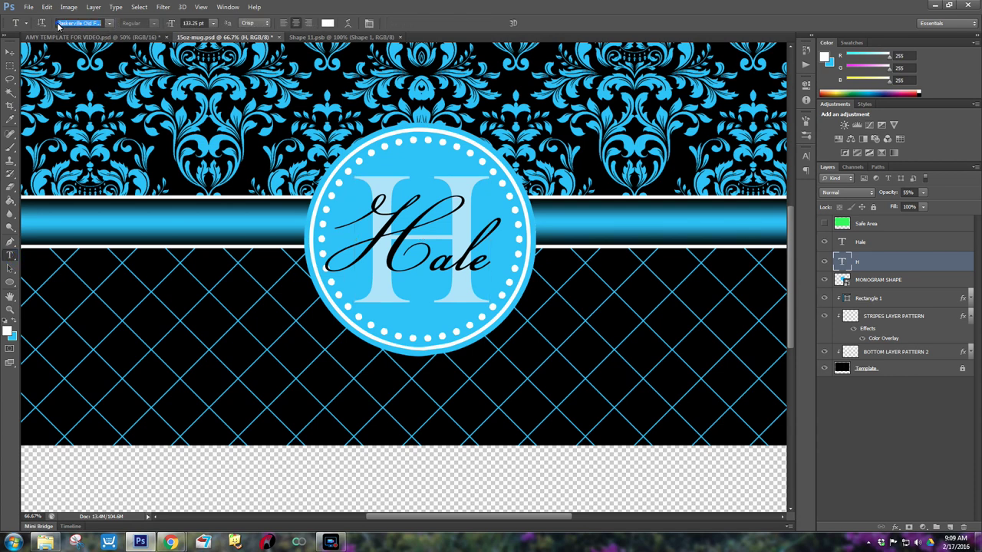
pyautogui.click(111, 24)
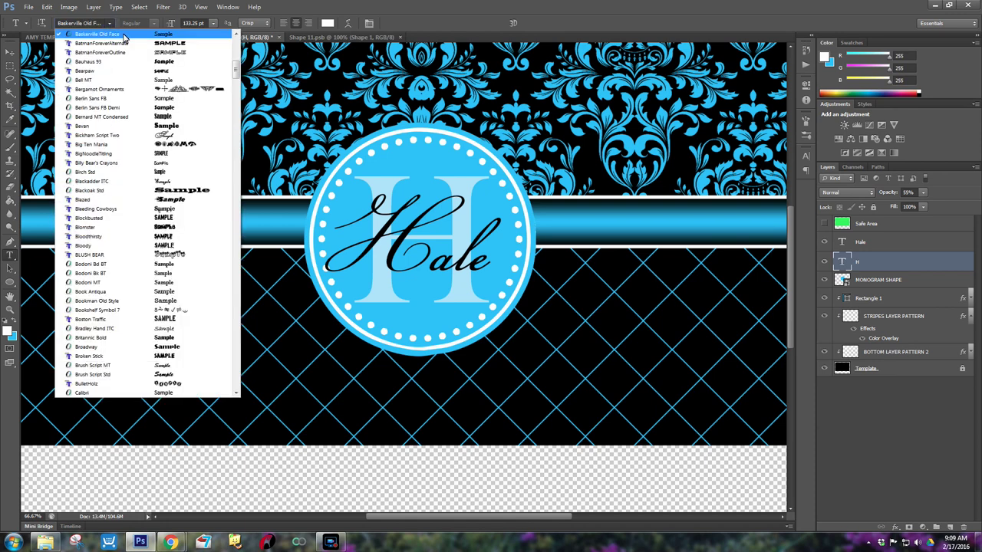
pyautogui.click(870, 265)
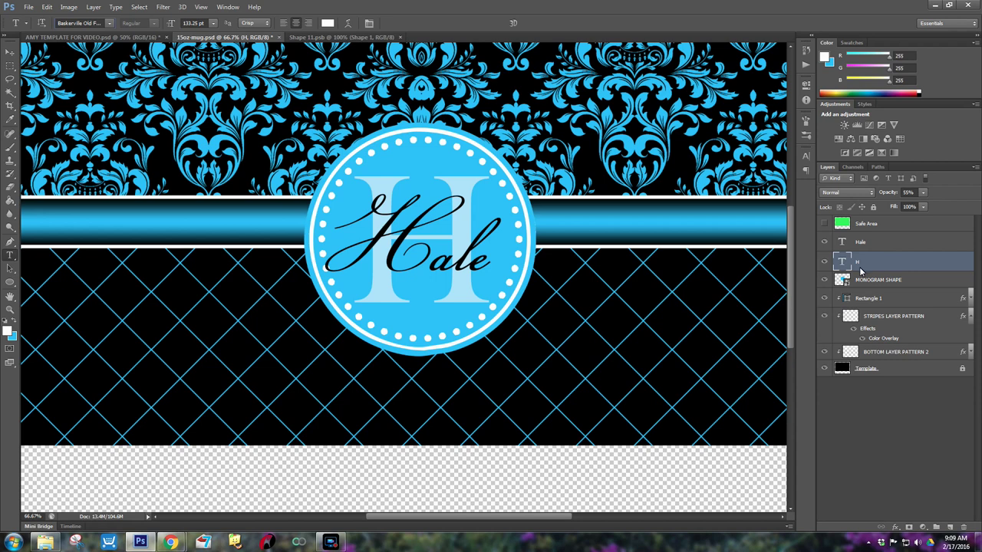
# Set the opacity of the large H text layer to 55%
pyautogui.click(923, 192)
pyautogui.moveTo(895, 207)
pyautogui.mouseDown()
pyautogui.moveTo(949, 205)
pyautogui.moveTo(907, 197)
pyautogui.mouseUp()
pyautogui.write('55')
# Rename the H text layer as LAST NAME LETTER
pyautogui.click(858, 262)
pyautogui.doubleClick(859, 263)
pyautogui.write('TTER LAS')
pyautogui.press('BackSpace')
pyautogui.press('BackSpace')
pyautogui.press('BackSpace')
pyautogui.press('BackSpace')
pyautogui.press('BackSpace')
pyautogui.press('BackSpace')
pyautogui.press('BackSpace')
pyautogui.press('BackSpace')
pyautogui.press('BackSpace')
pyautogui.press('BackSpace')
pyautogui.write('LAST NAME LETTER')
pyautogui.press('Return')
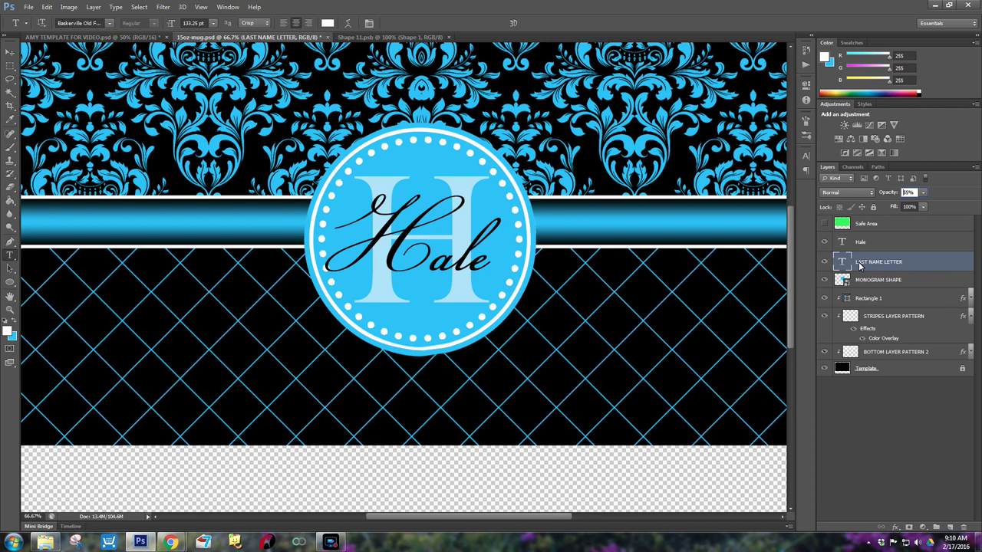
# Rename the script name text layer as NAME
pyautogui.doubleClick(862, 241)
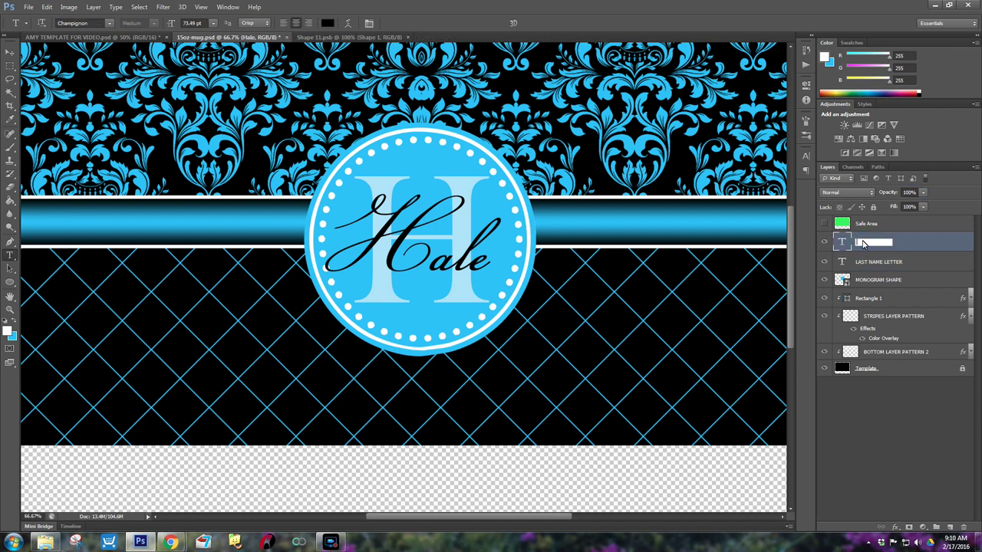
pyautogui.press('Return')
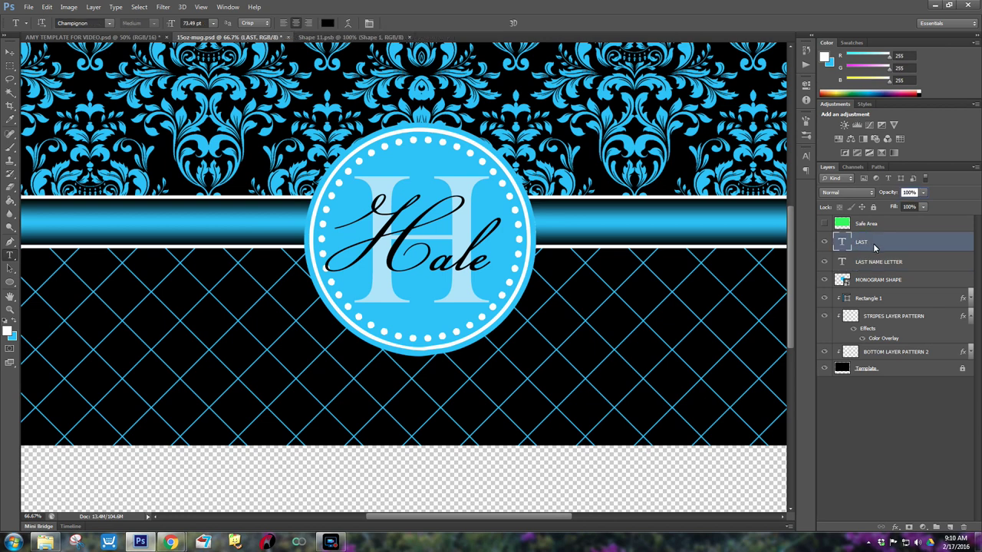
pyautogui.doubleClick(862, 242)
pyautogui.click(872, 244)
pyautogui.write('N AME')
pyautogui.press('Return')
pyautogui.doubleClick(881, 244)
pyautogui.write('NAME')
pyautogui.press('Return')
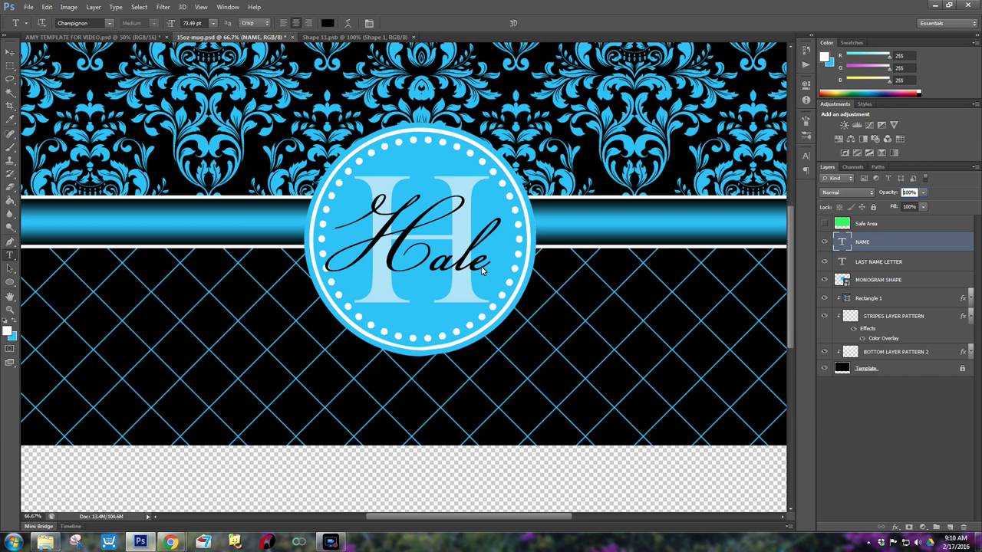
# Replace the script text of the NAME layer with a first name in mixed case
pyautogui.moveTo(485, 270); pyautogui.dragTo(470, 265)
pyautogui.hotkey('ctrl', 'a')
pyautogui.press('BackSpace')
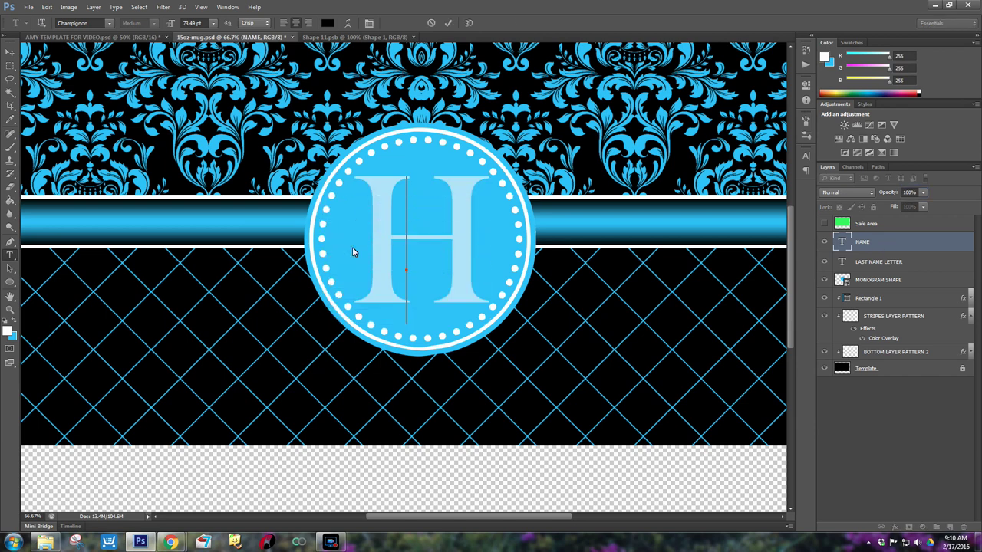
pyautogui.write('aM')
pyautogui.press('BackSpace')
pyautogui.press('BackSpace')
pyautogui.press('capslock')
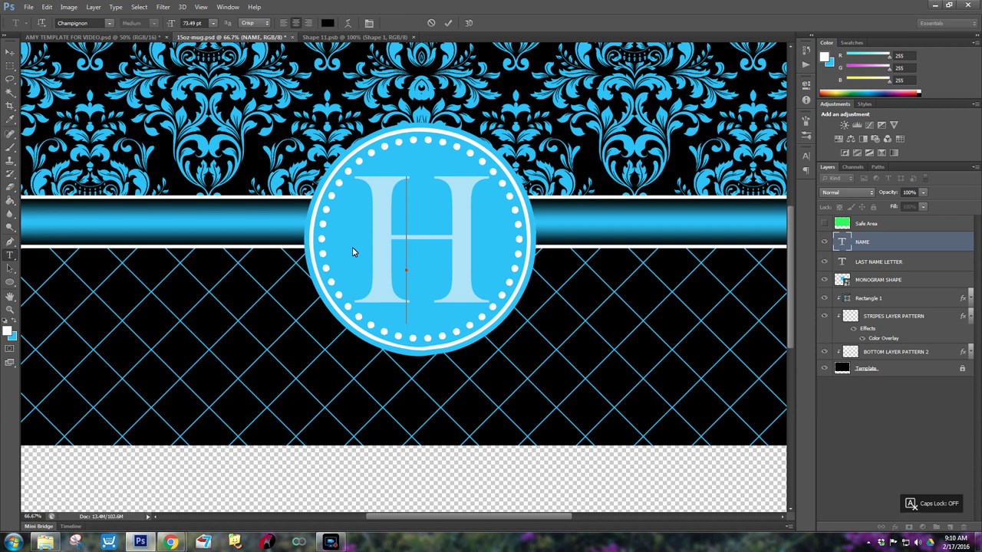
pyautogui.write('Amy')
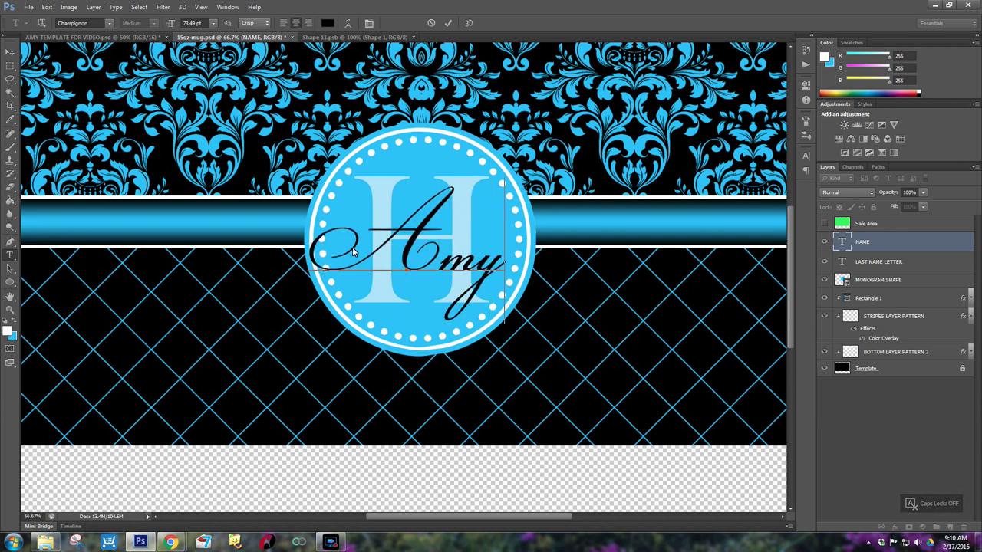
# Scale the script name text down to about 67 pt so it fits better inside the monogram circle
pyautogui.click(10, 51)
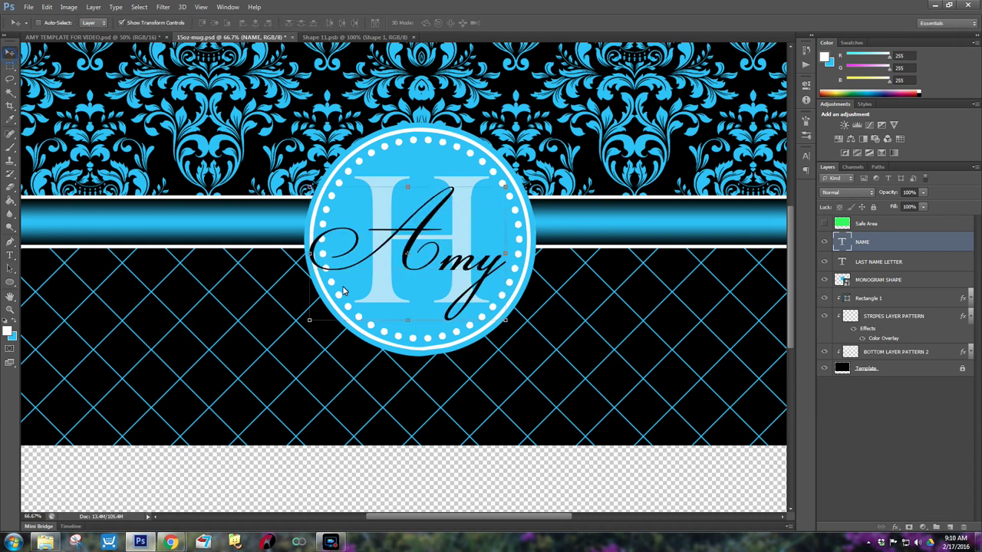
pyautogui.moveTo(304, 325); pyautogui.dragTo(324, 311)
pyautogui.press('Return')
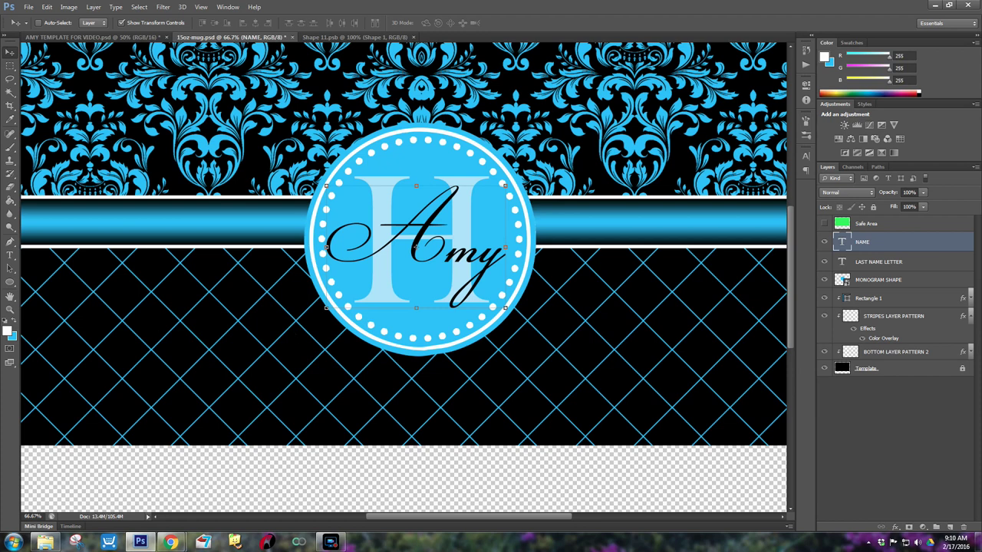
# Replace the first name in the NAME text layer with the family's last name
pyautogui.click(10, 254)
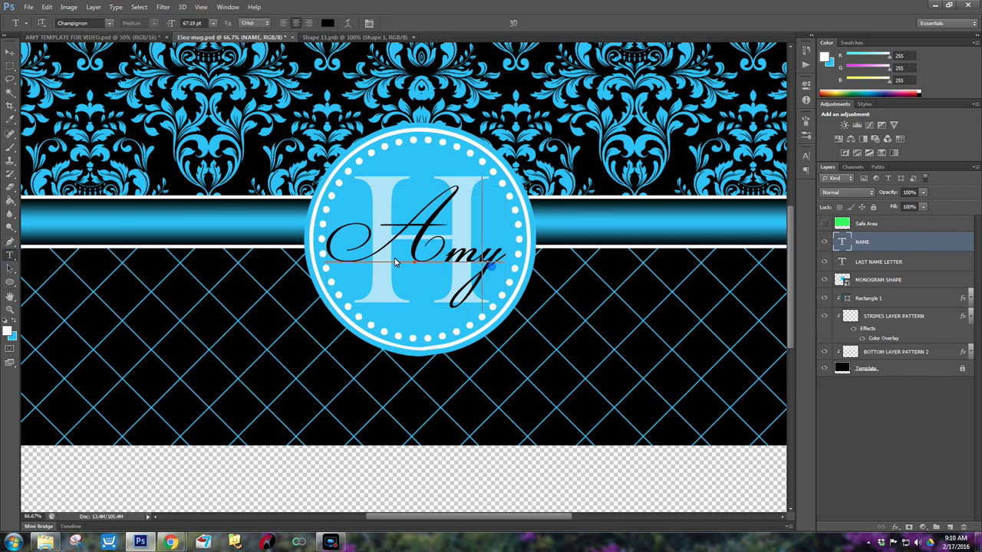
pyautogui.doubleClick(491, 270)
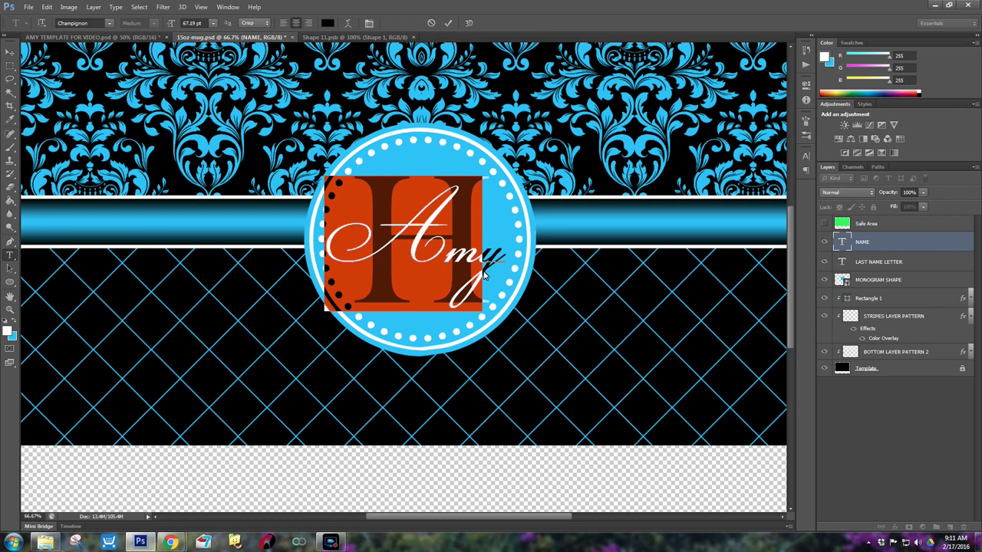
pyautogui.click(491, 269)
pyautogui.doubleClick(421, 251)
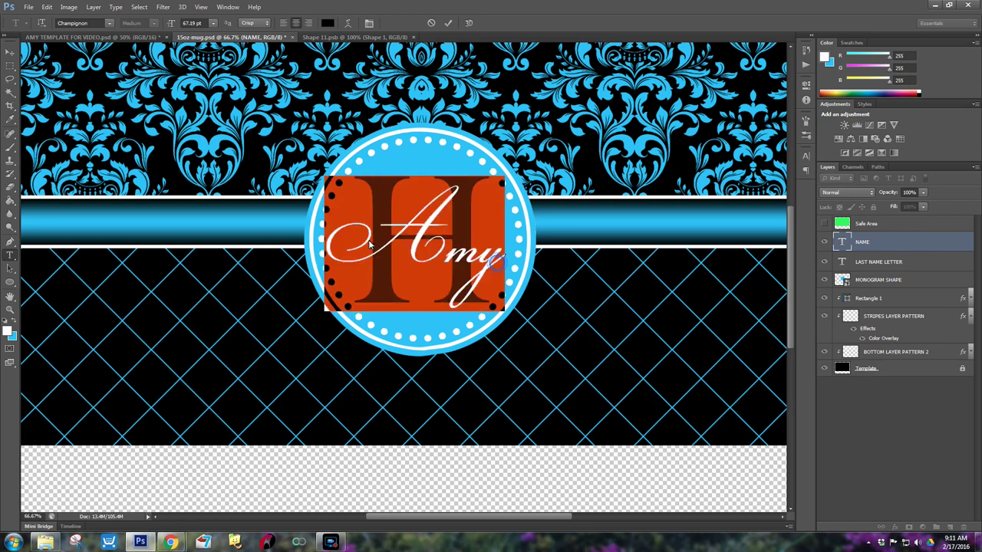
pyautogui.press('BackSpace')
pyautogui.write('Hale')
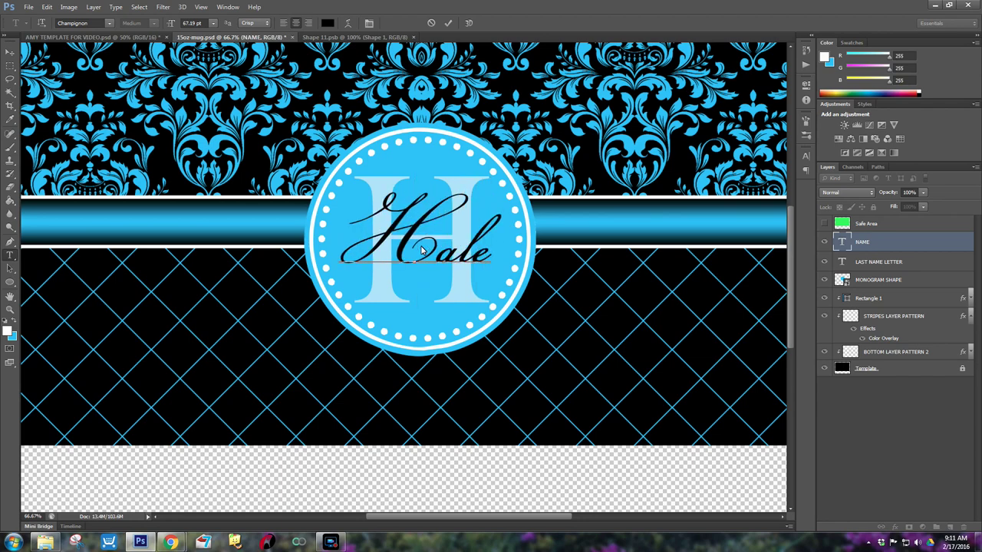
# Check the whole mug design against the Safe Area layer by showing it briefly and hiding it again
pyautogui.hotkey('ctrl', '-')
pyautogui.hotkey('ctrl', '-')
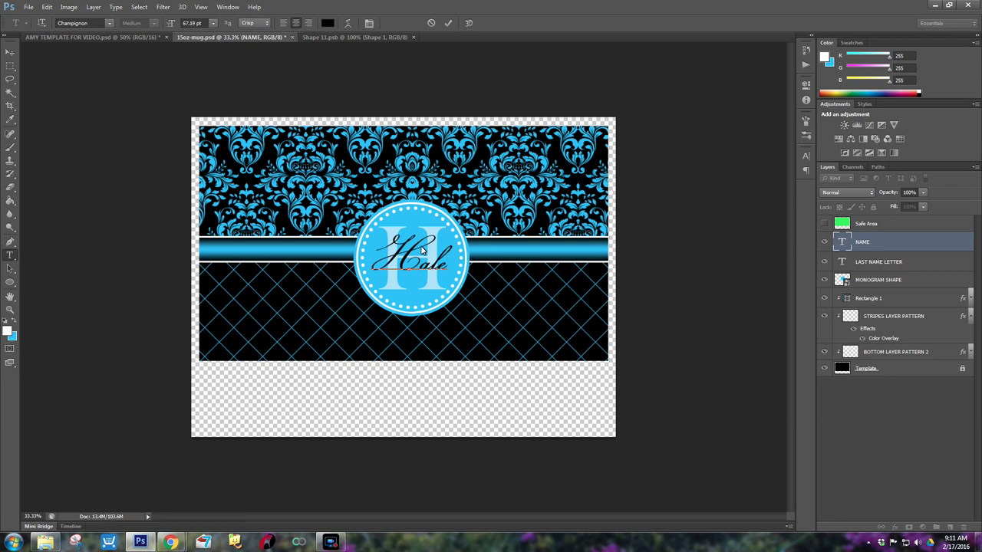
pyautogui.click(825, 223)
pyautogui.click(825, 224)
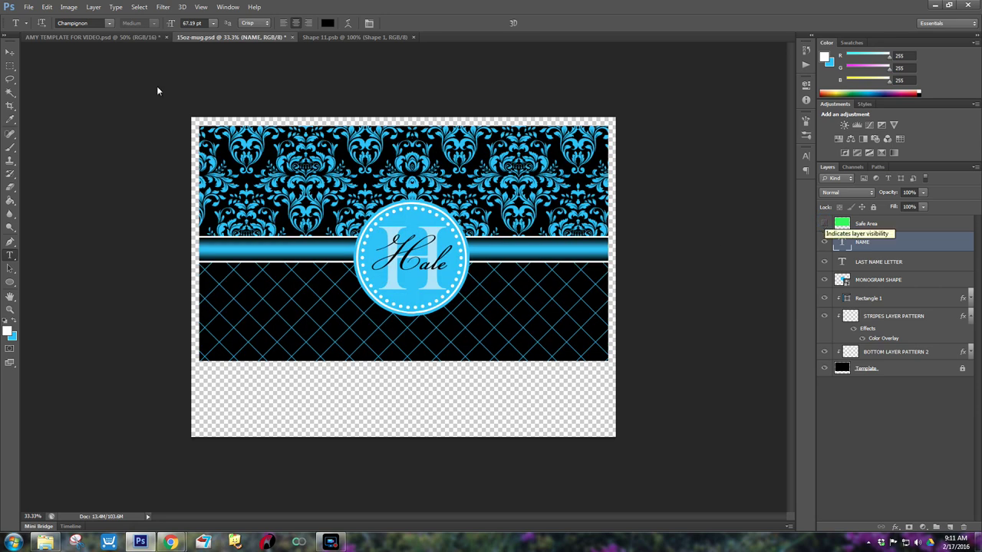
# Start saving the design under a new name and browse to Dropbox > _HALE BOUND > _DIGITAL TEMPLATES > SUBLIMATION TEMPLATES > MUGS
pyautogui.click(31, 9)
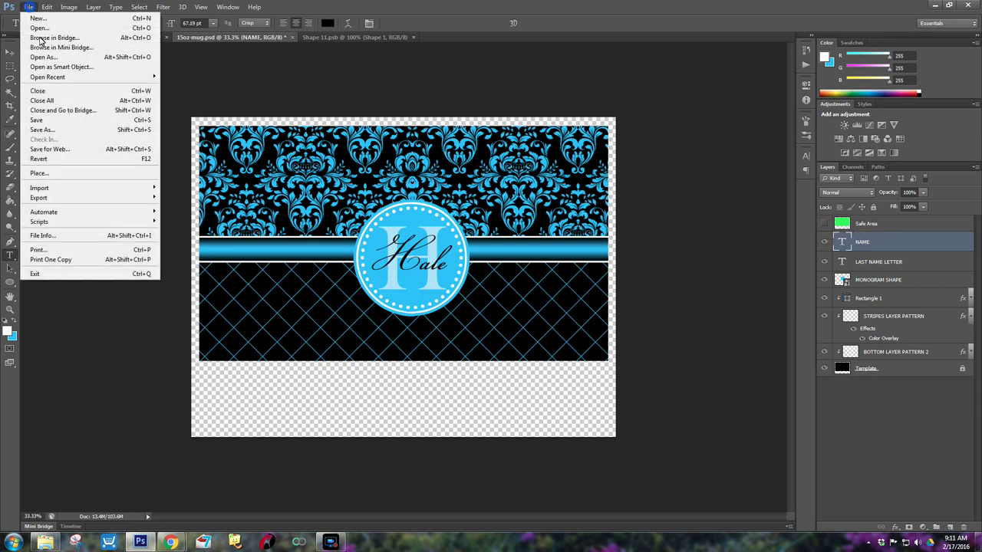
pyautogui.click(73, 128)
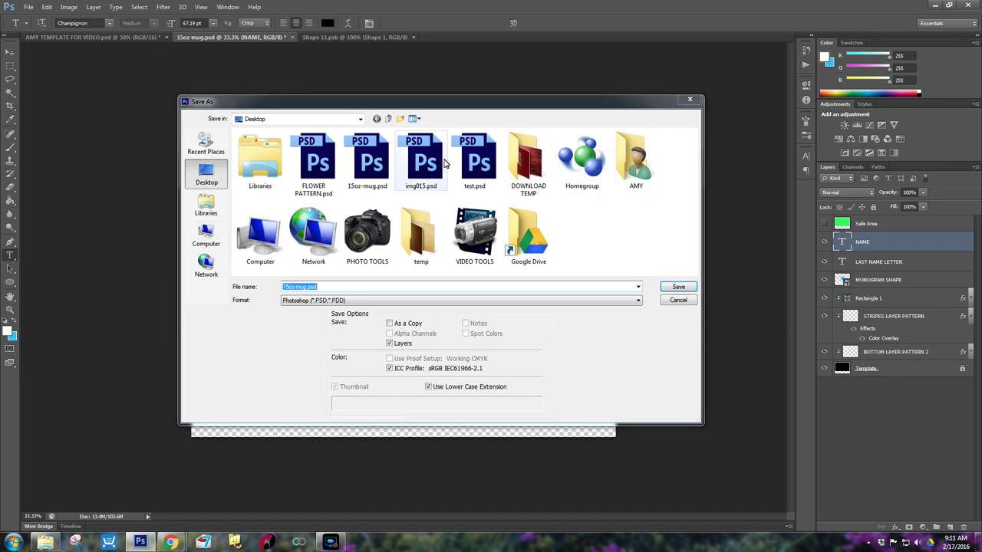
pyautogui.click(217, 236)
pyautogui.doubleClick(409, 164)
pyautogui.doubleClick(269, 180)
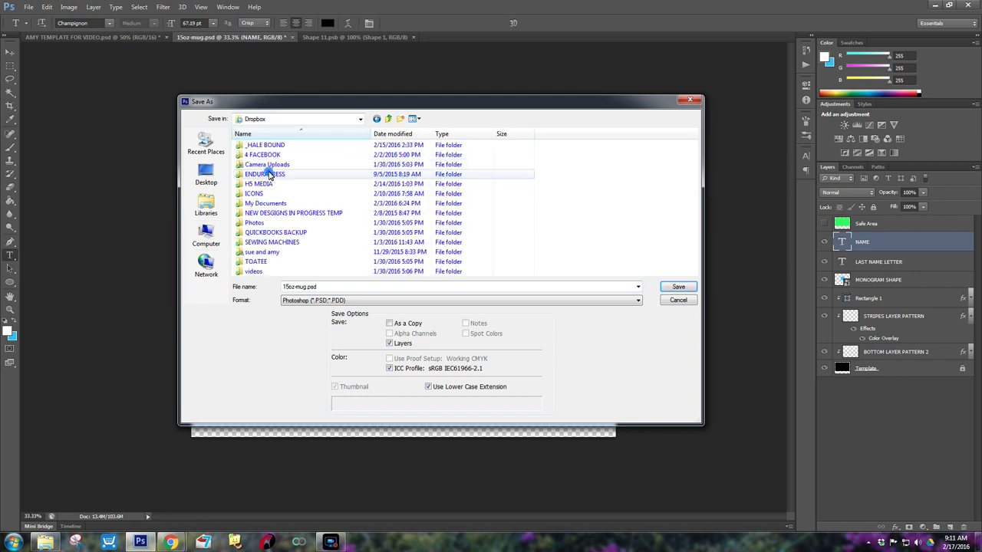
pyautogui.doubleClick(265, 146)
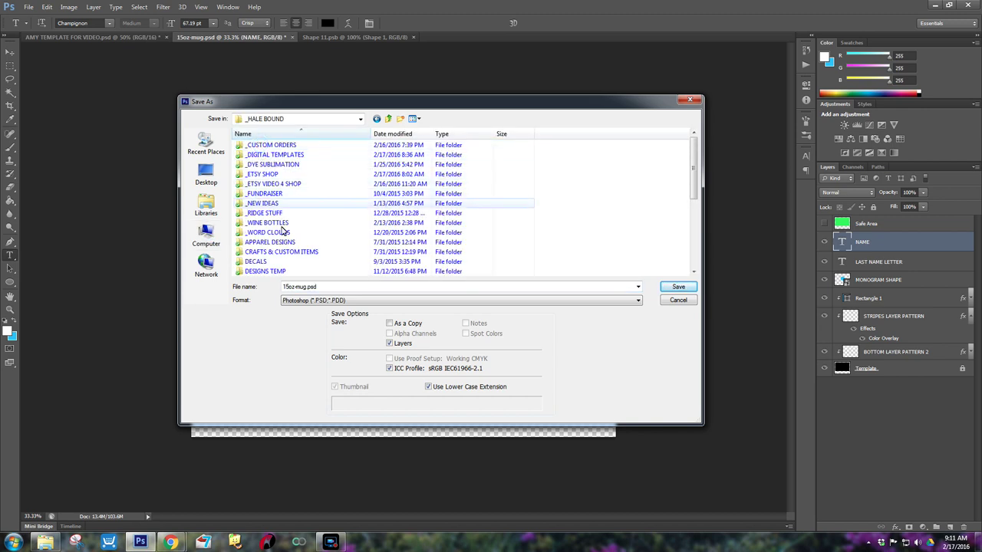
pyautogui.scroll(1, 321, 236)
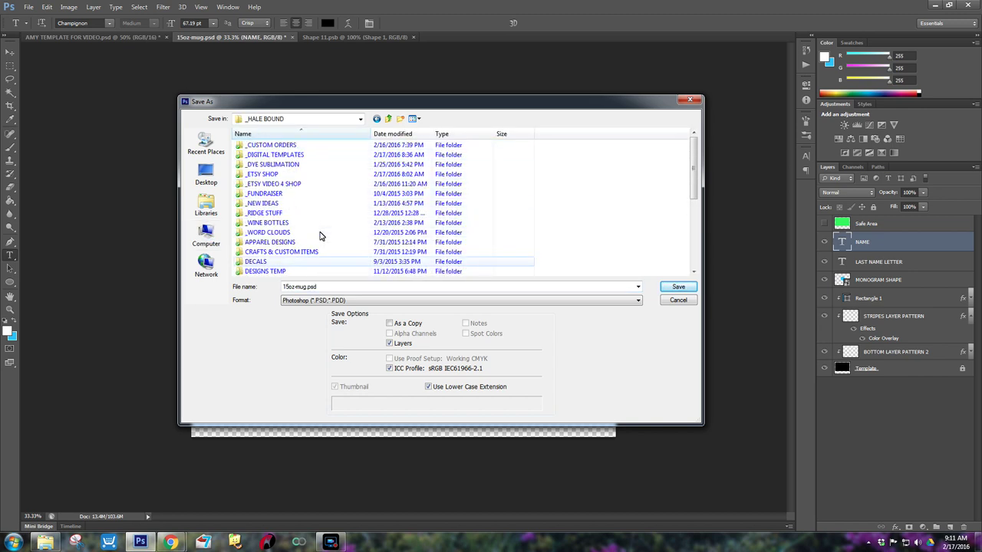
pyautogui.click(270, 185)
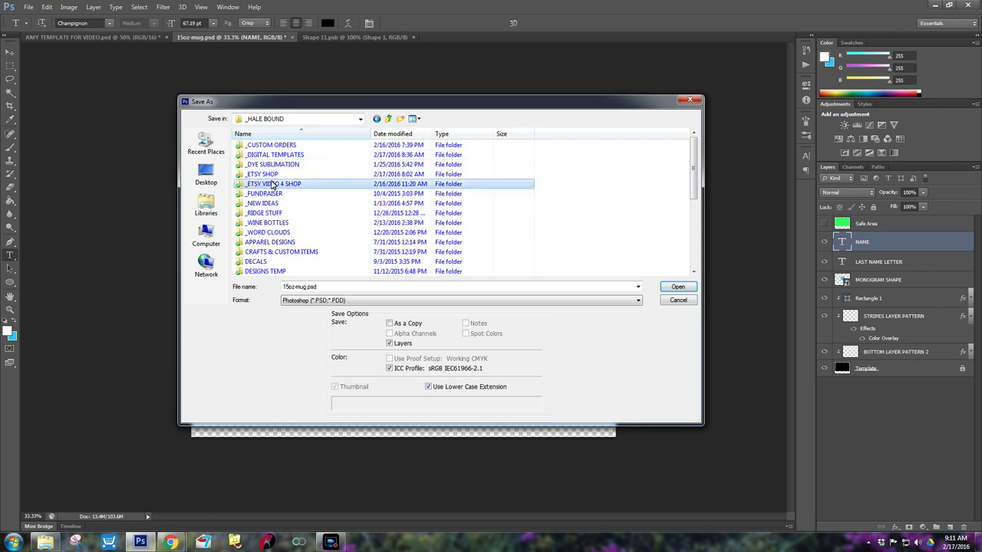
pyautogui.doubleClick(274, 154)
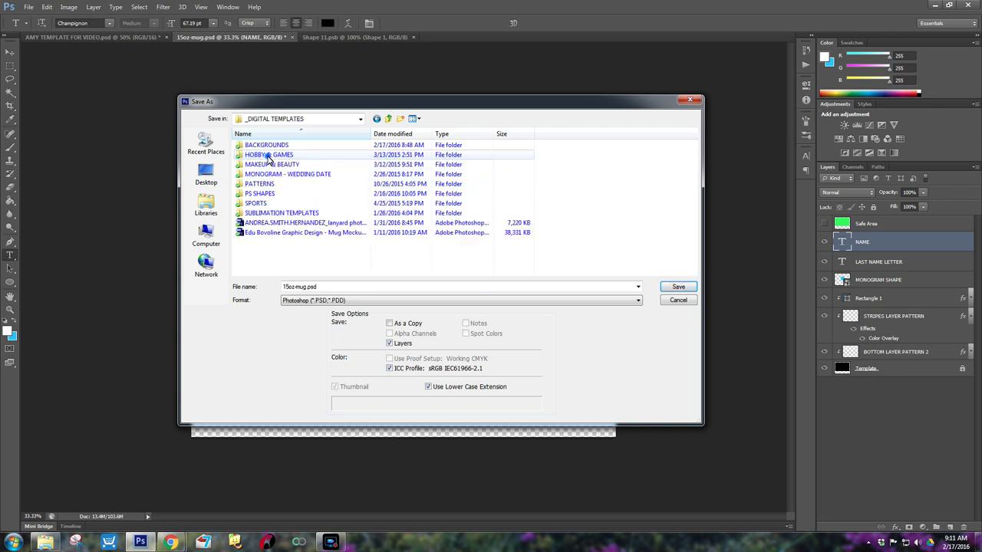
pyautogui.doubleClick(278, 212)
pyautogui.click(252, 155)
pyautogui.doubleClick(252, 155)
# Save the design in the MUGS folder as HB_PRETTY_MONOGRAM_MUG in Photoshop format with Maximize Compatibility on
pyautogui.doubleClick(394, 286)
pyautogui.press('BackSpace')
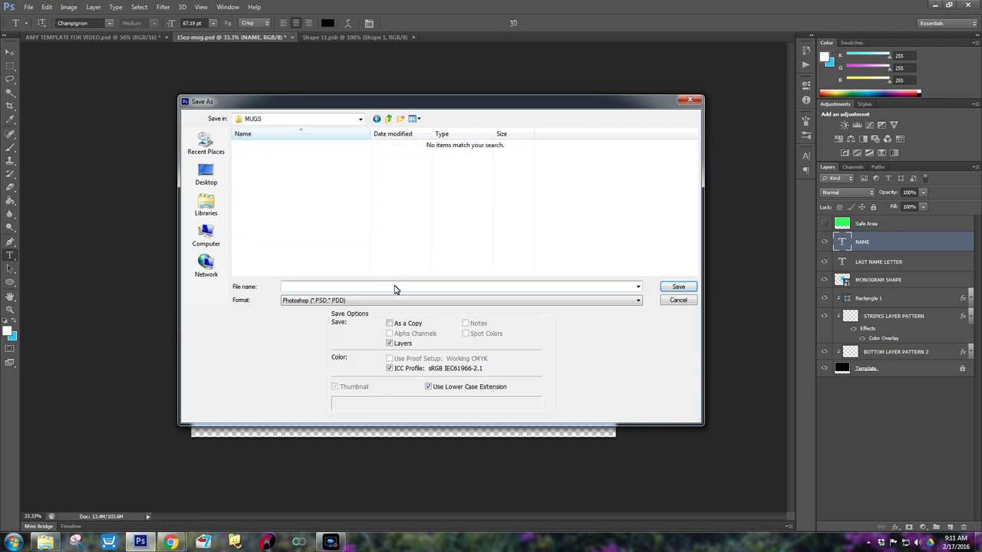
pyautogui.write('a')
pyautogui.press('BackSpace')
pyautogui.press('capslock')
pyautogui.write('AM')
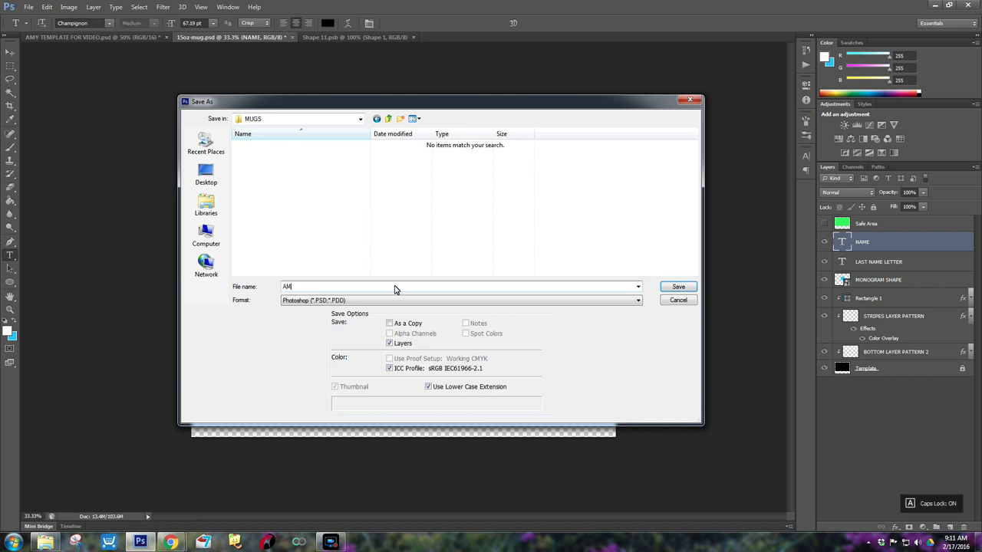
pyautogui.write('Y')
pyautogui.press('BackSpace')
pyautogui.press('BackSpace')
pyautogui.press('BackSpace')
pyautogui.write('HB')
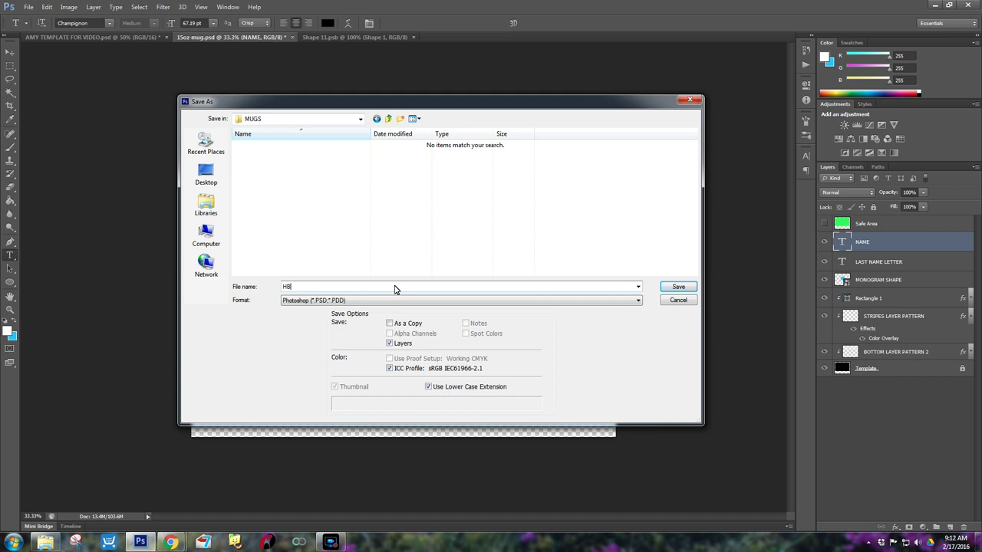
pyautogui.write('_PRETTY_MO NOGRAM_MUG')
pyautogui.click(678, 289)
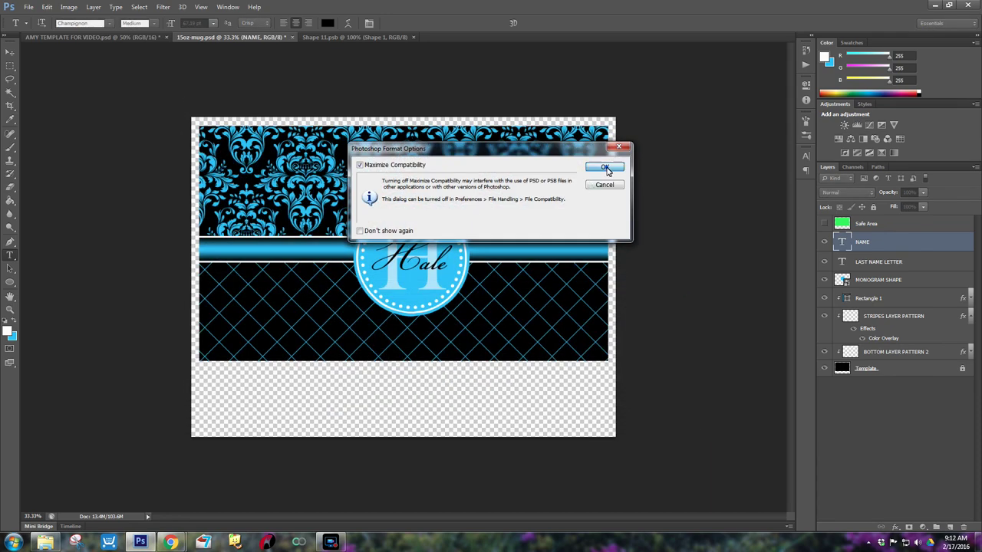
pyautogui.click(606, 167)
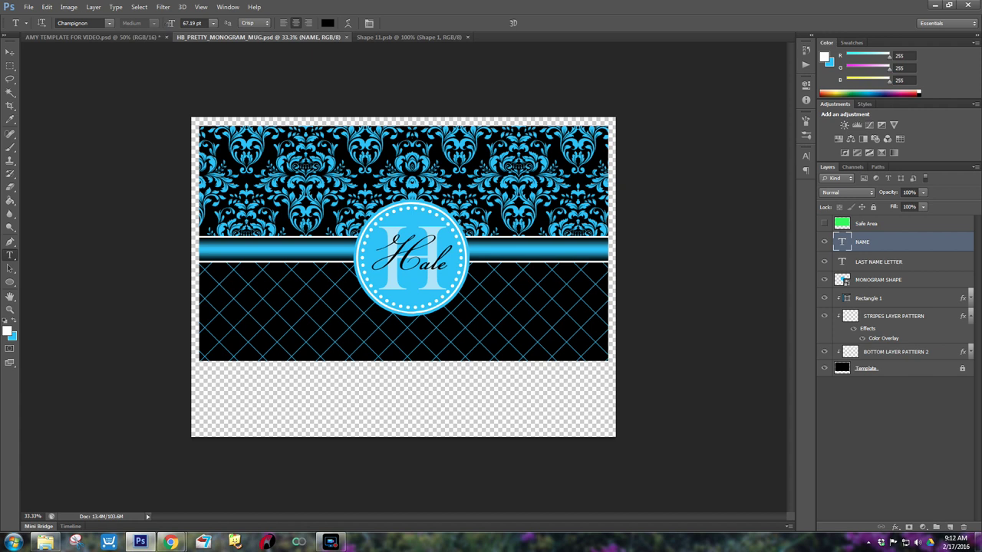
# Open the 11ozmug PDF from the Desktop, importing its page at 300 pixels/inch in RGB Color
pyautogui.click(28, 7)
pyautogui.click(31, 29)
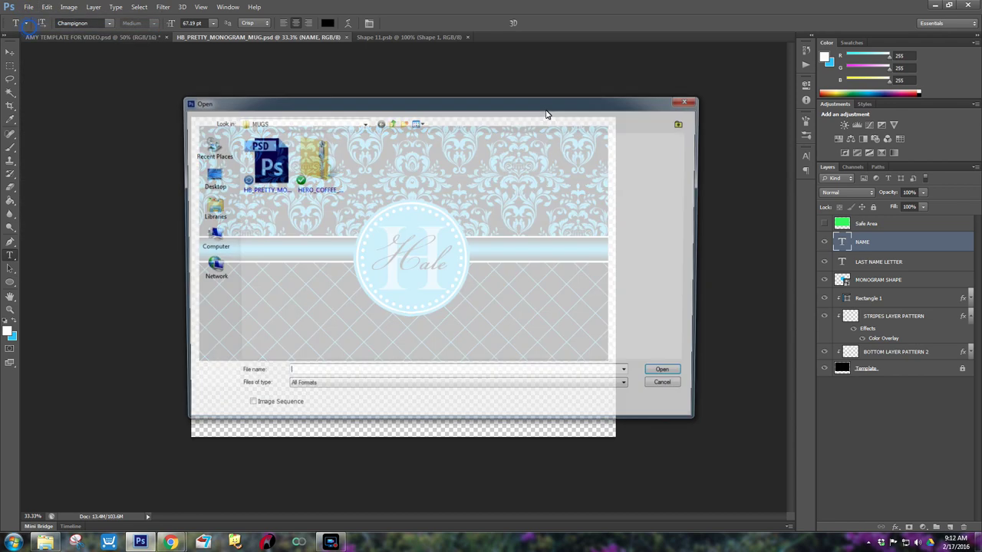
pyautogui.click(212, 181)
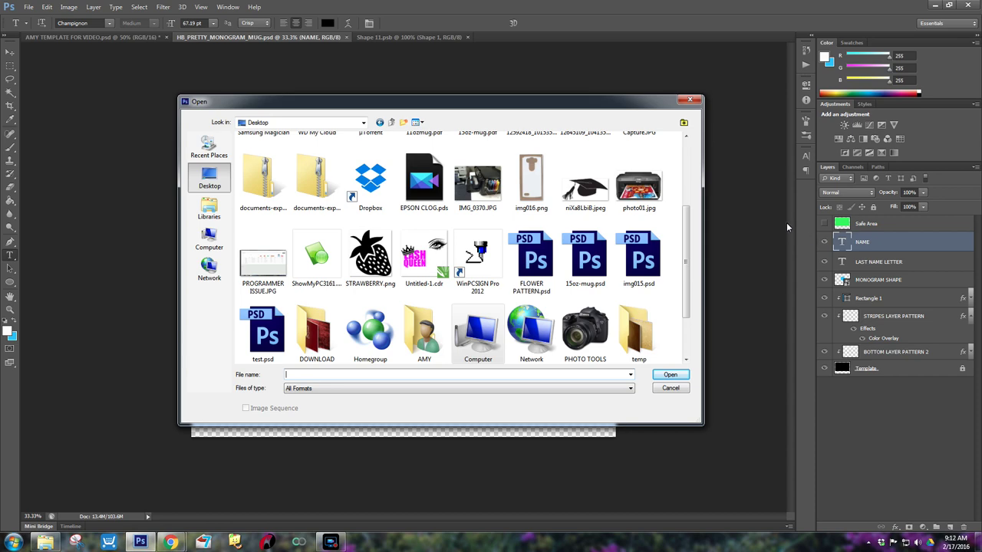
pyautogui.moveTo(687, 225); pyautogui.dragTo(678, 161)
pyautogui.doubleClick(425, 232)
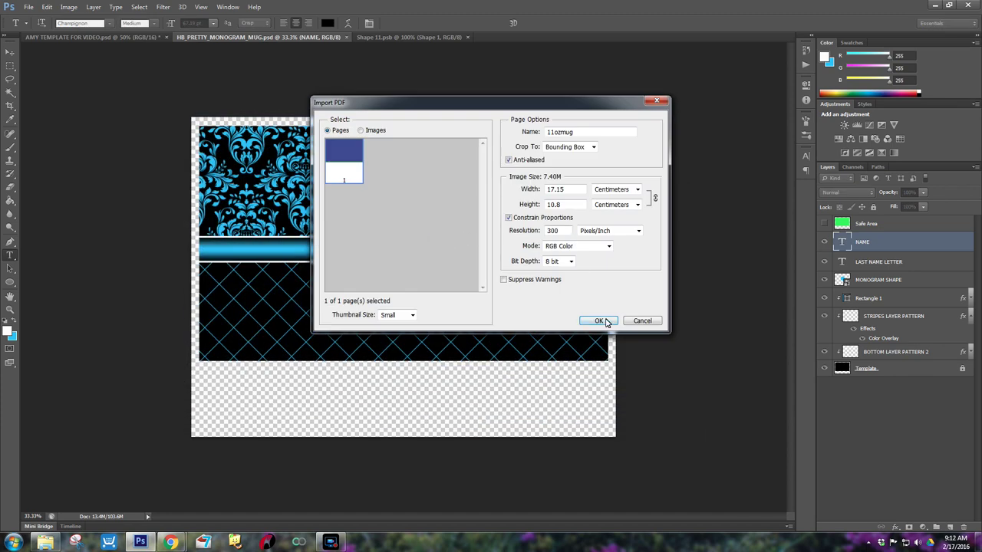
pyautogui.click(599, 321)
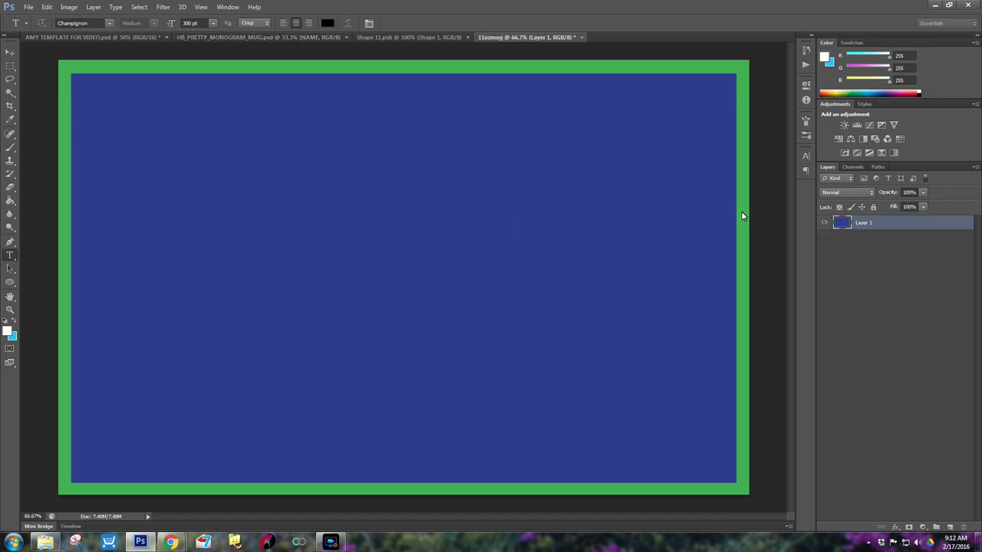
# Duplicate Layer 1 of the 11ozmug document and hide the original layer
pyautogui.hotkey('ctrl', '-')
pyautogui.hotkey('ctrl', '-')
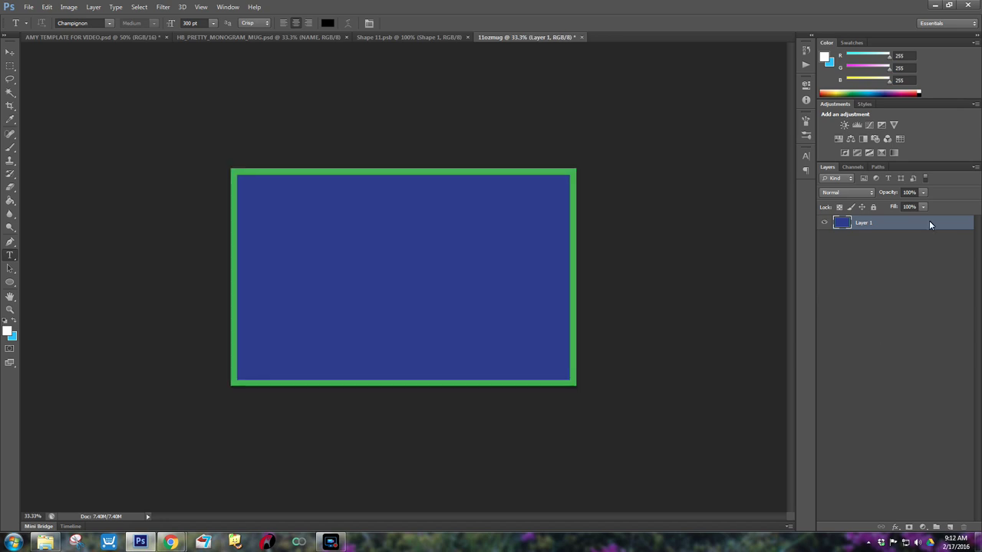
pyautogui.rightClick(860, 225)
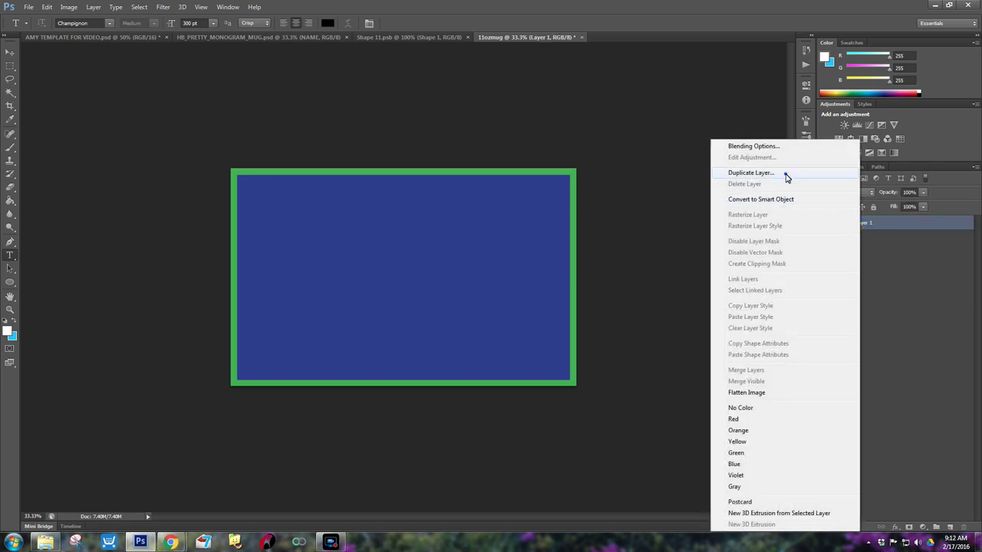
pyautogui.click(783, 174)
pyautogui.press('Return')
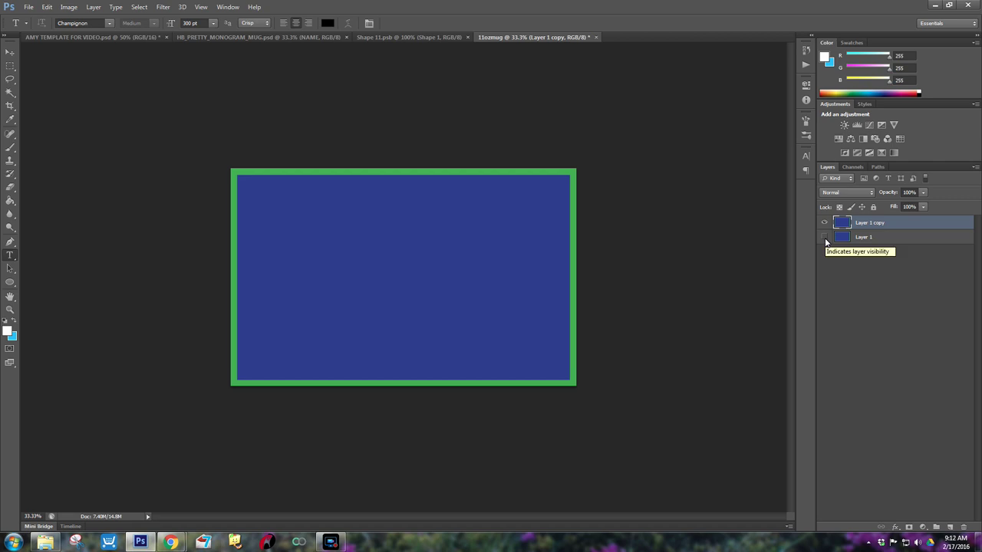
# Set the foreground color to bright green (R 3, G 255, B 33) and fill the blue area of the layer copy with it
pyautogui.click(7, 332)
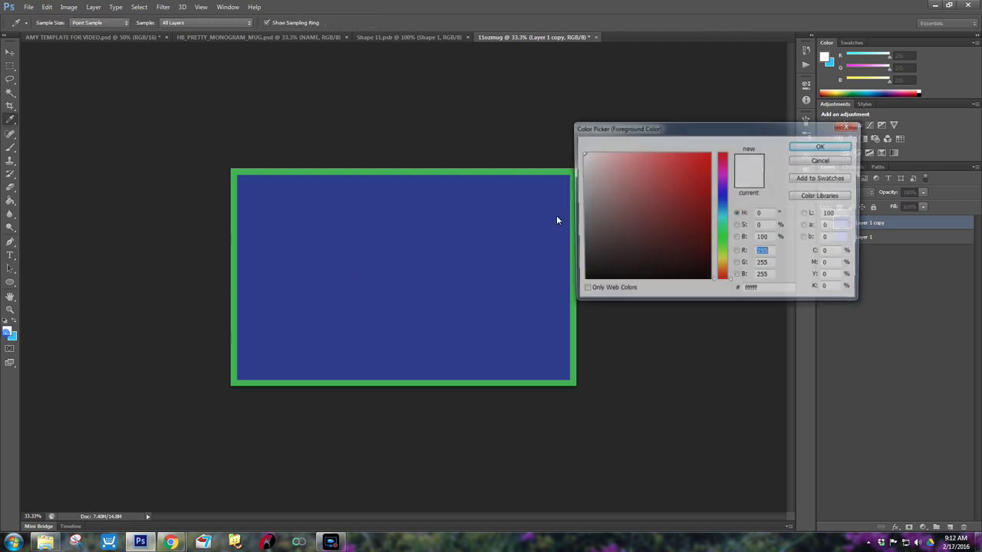
pyautogui.click(721, 236)
pyautogui.click(710, 155)
pyautogui.click(823, 145)
pyautogui.click(10, 201)
pyautogui.click(299, 217)
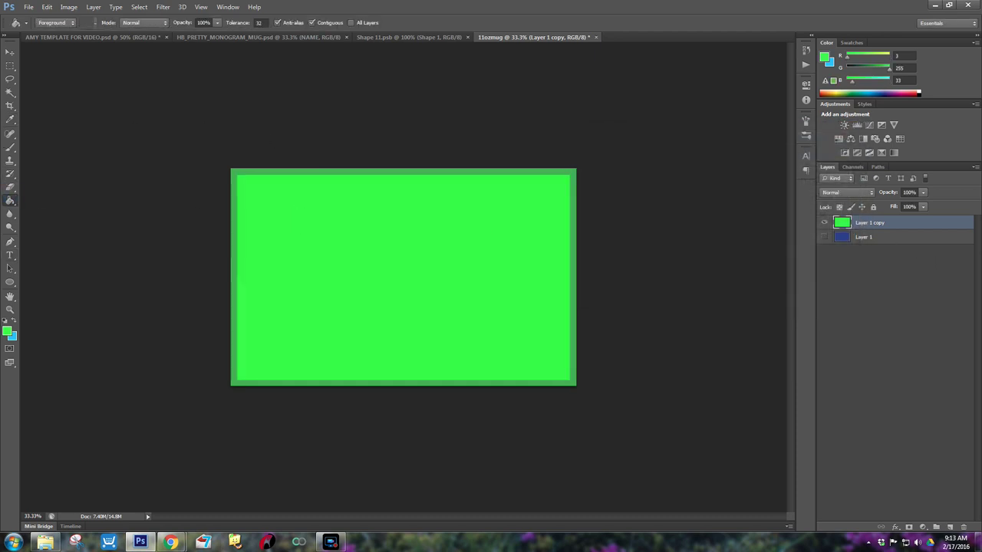
# Select the darker green border of the layer copy with the Magic Wand and delete it
pyautogui.click(10, 92)
pyautogui.click(272, 174)
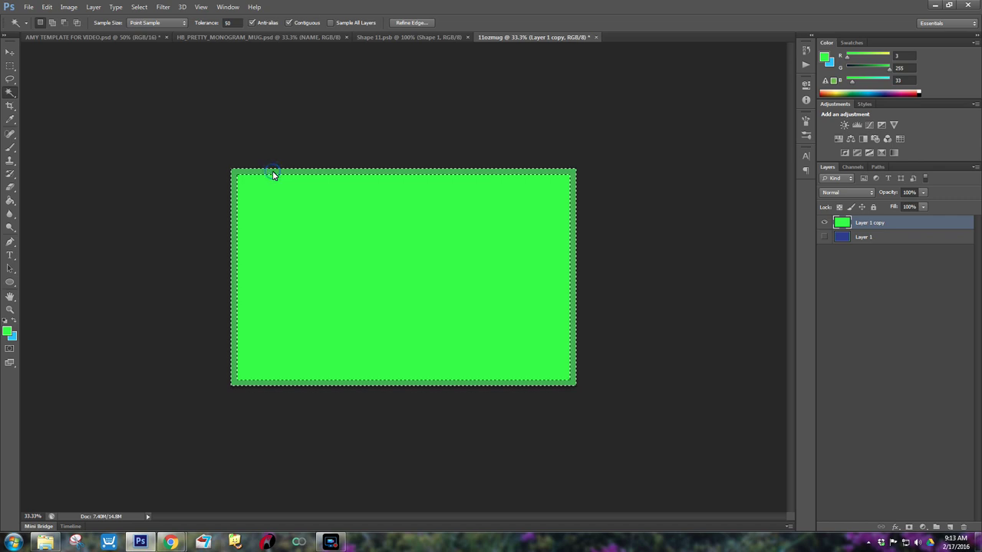
pyautogui.press('Delete')
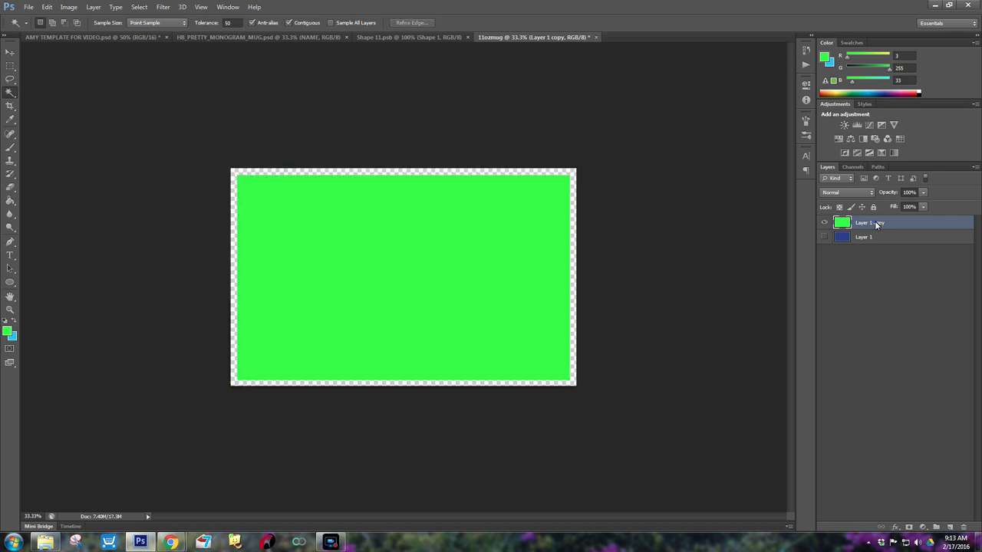
# Rename the bright green layer copy as SAFE AREA and select the original Layer 1 beneath it
pyautogui.write('SAFE AREA')
pyautogui.press('Return')
pyautogui.click(864, 237)
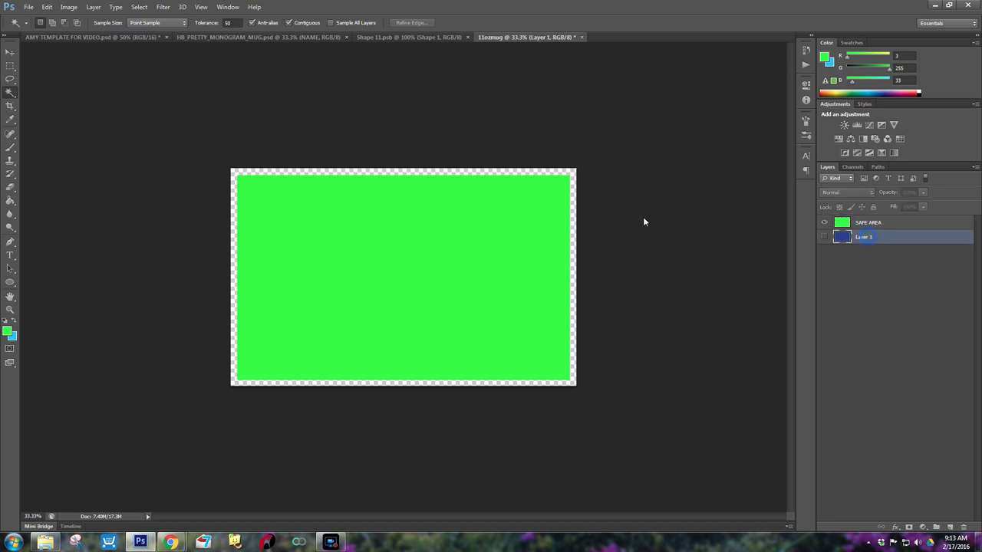
# Show Layer 1 and fill both its blue area and its green border with black, hiding SAFE AREA only while filling
pyautogui.click(825, 237)
pyautogui.click(6, 322)
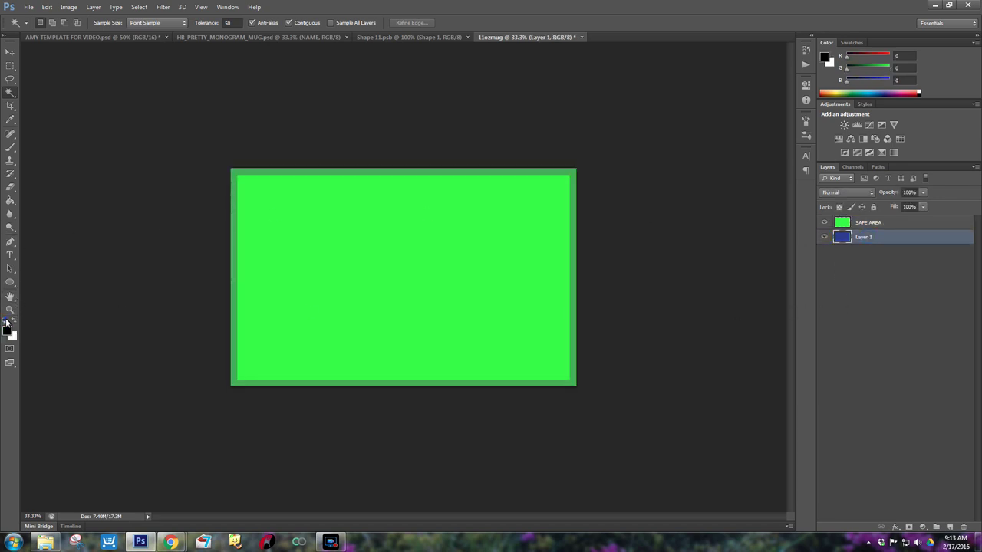
pyautogui.click(10, 200)
pyautogui.click(355, 247)
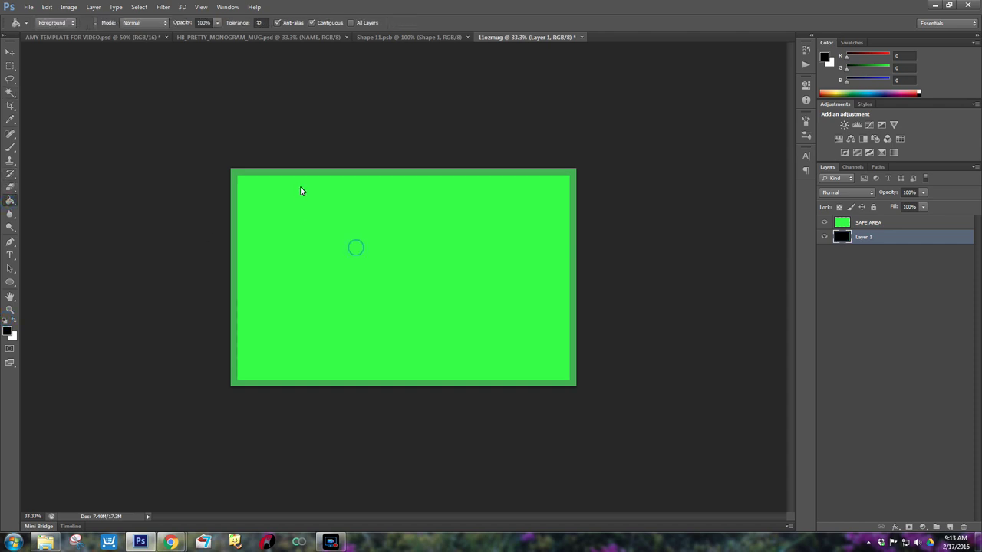
pyautogui.click(825, 223)
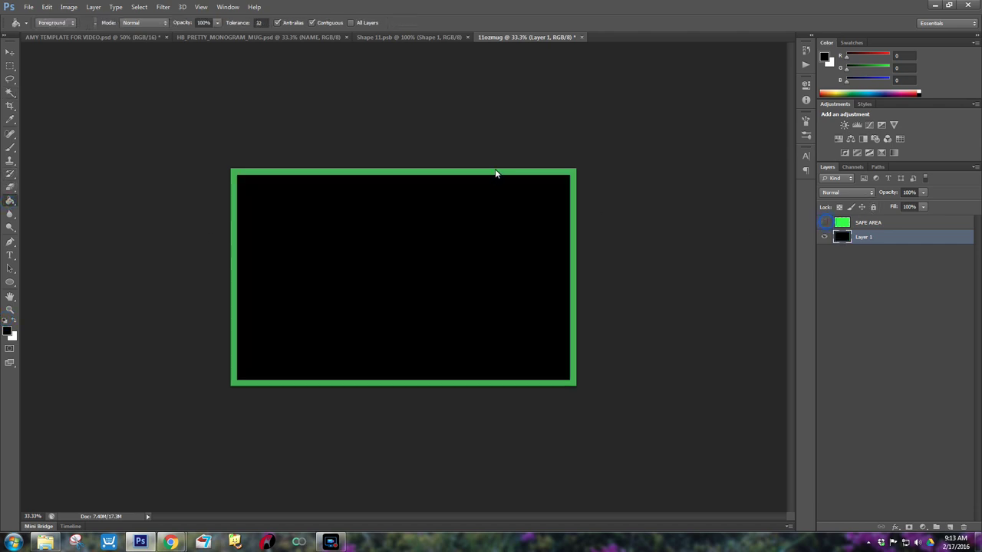
pyautogui.click(495, 172)
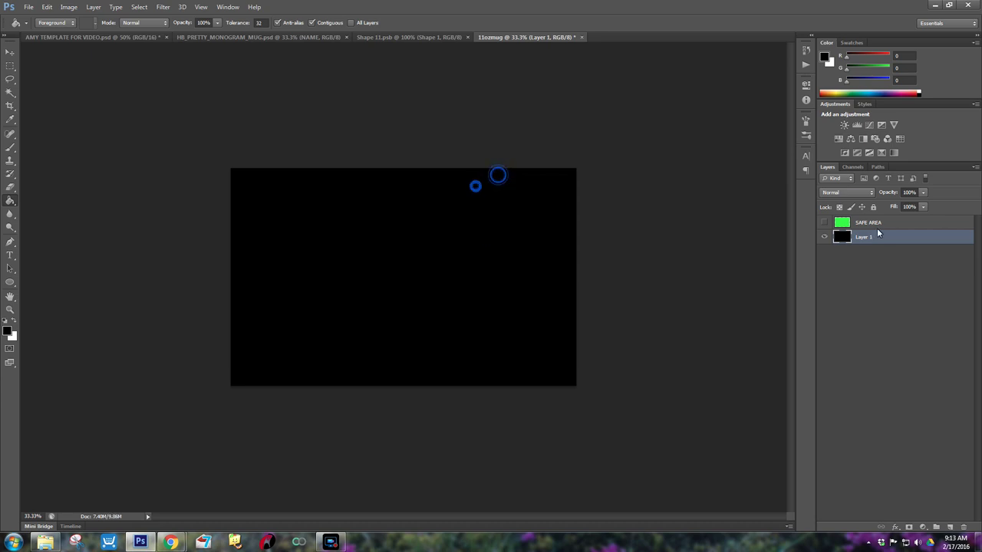
pyautogui.click(825, 223)
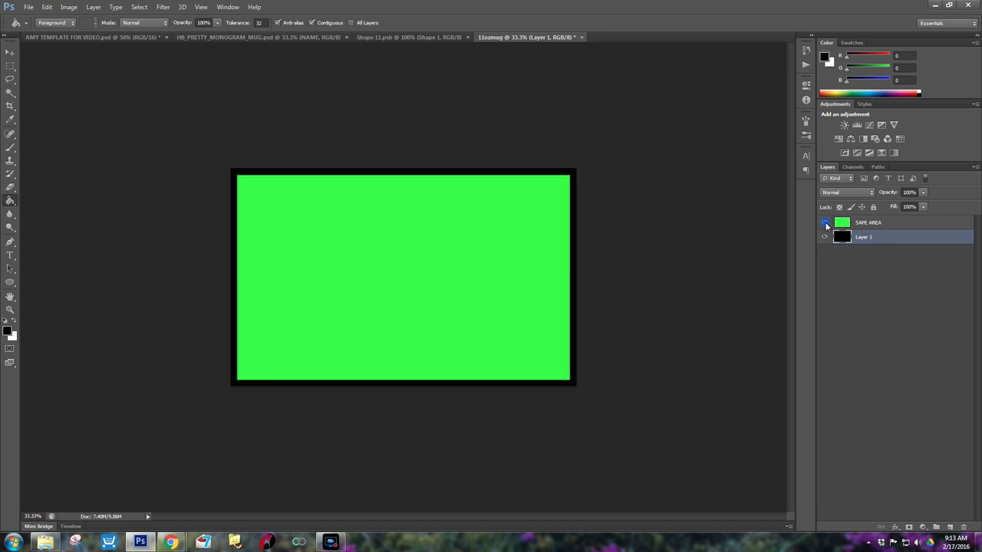
# Rename the black Layer 1 as BACKGROUND
pyautogui.doubleClick(863, 238)
pyautogui.write('BACKGROUND')
pyautogui.press('Return')
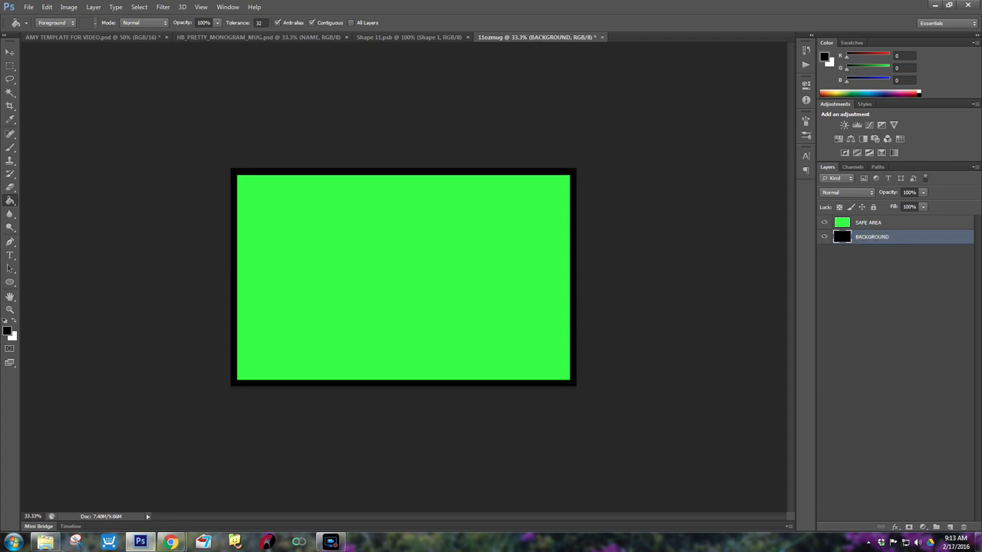
# Save the document to the Desktop as 11ozmug.psd in Photoshop format with layers
pyautogui.click(29, 7)
pyautogui.click(66, 131)
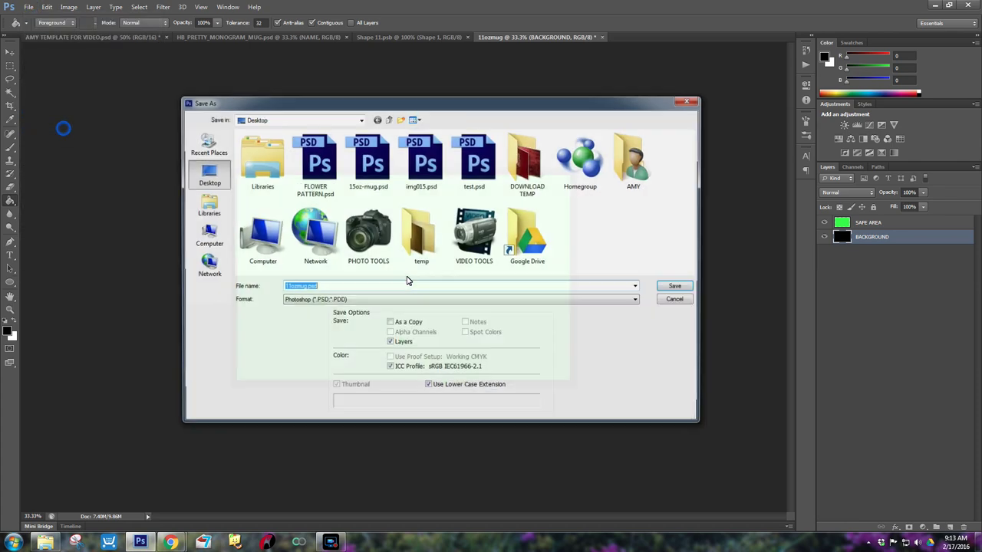
pyautogui.click(678, 286)
pyautogui.click(603, 169)
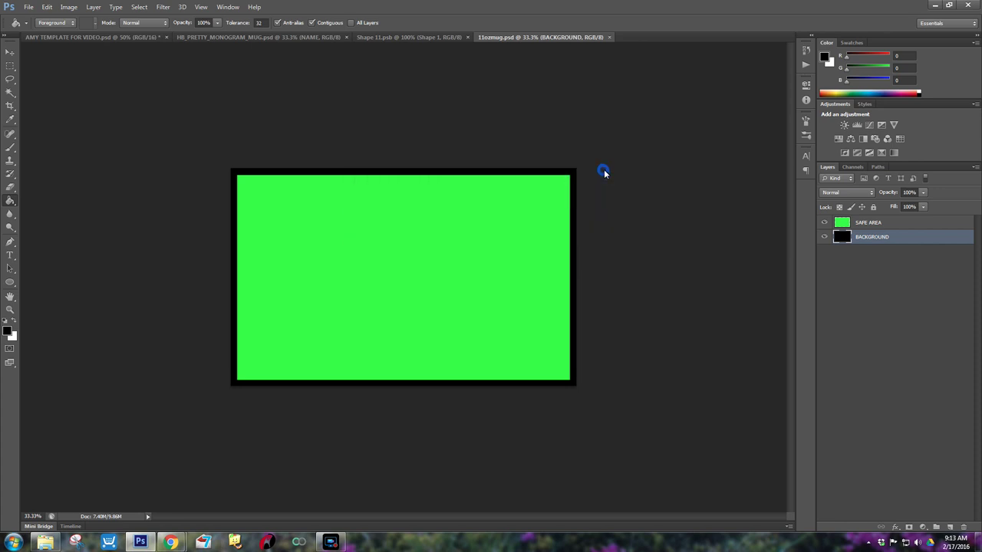
# Hide the SAFE AREA layer and close the Shape 11.psb document
pyautogui.click(823, 222)
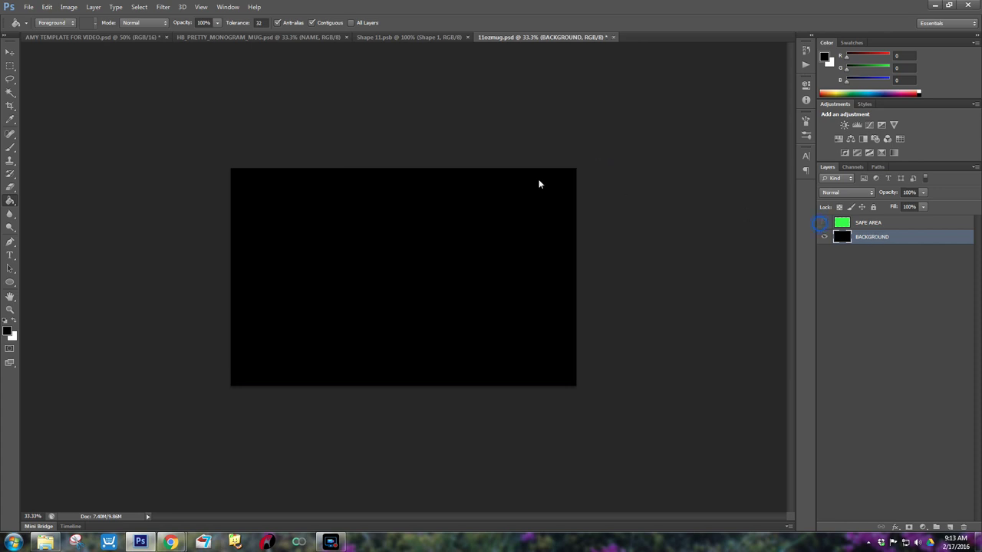
pyautogui.click(385, 37)
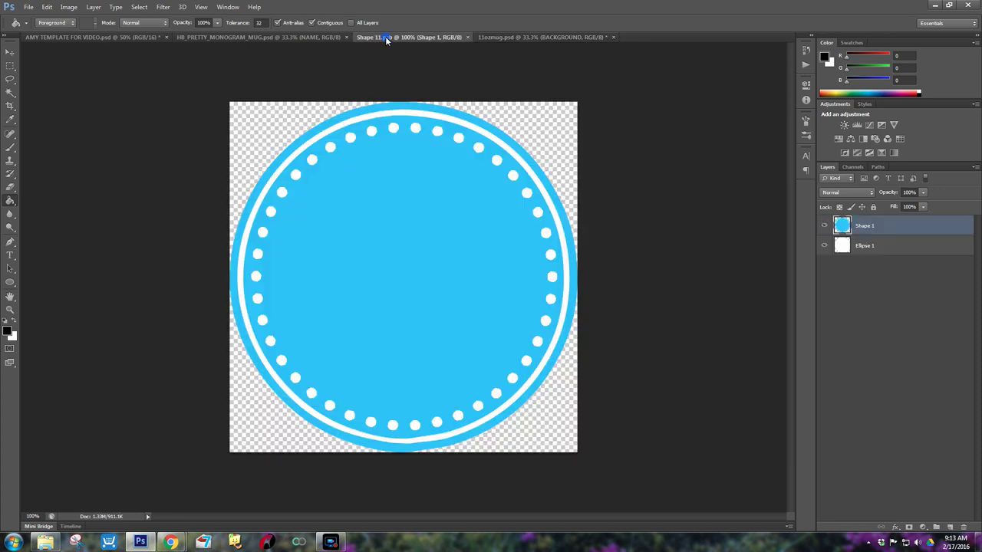
pyautogui.click(468, 38)
# Copy the layers from NAME through BOTTOM LAYER PATTERN 2 of HB_PRETTY_MONOGRAM_MUG.psd into 11ozmug.psd, centered over the canvas
pyautogui.click(310, 38)
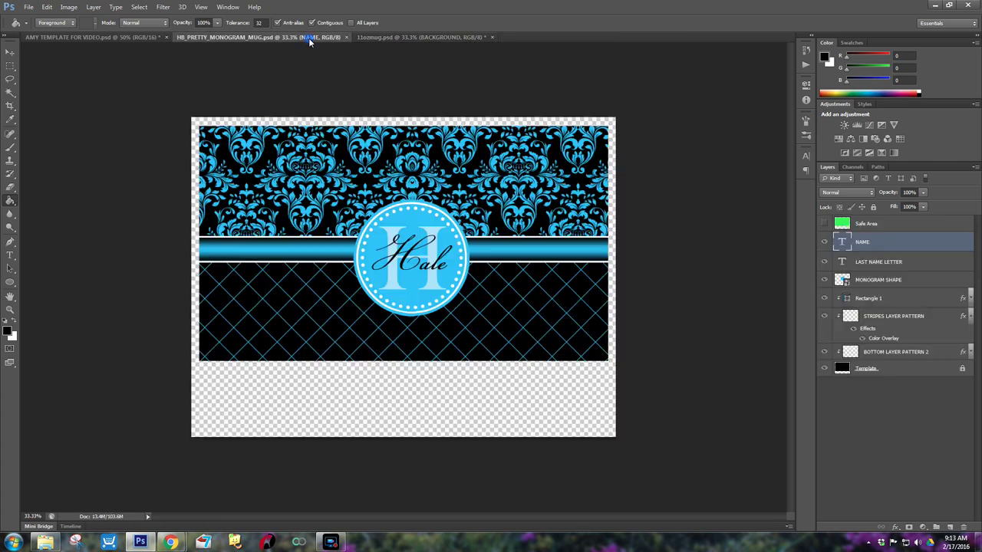
pyautogui.click(10, 51)
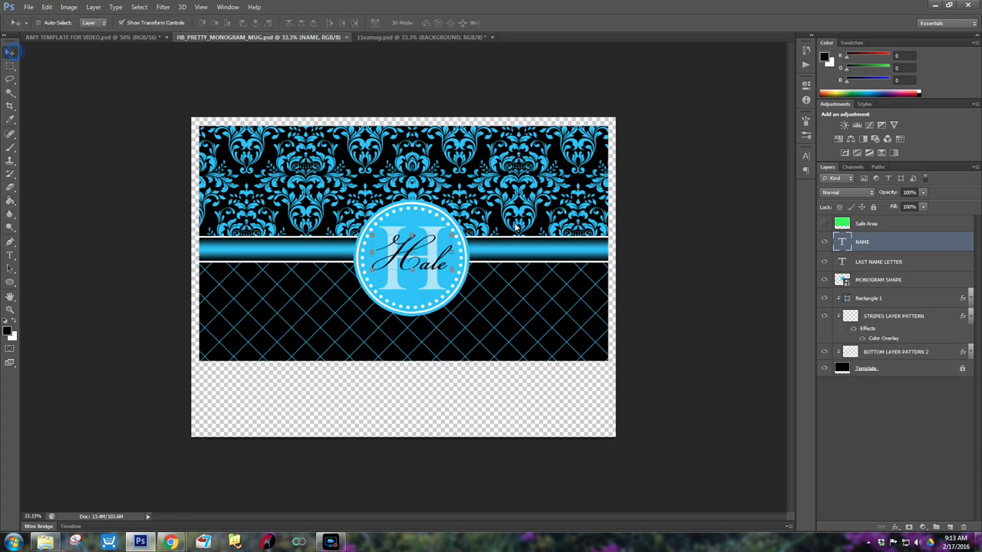
pyautogui.keyDown('shift'); pyautogui.click(890, 352); pyautogui.keyUp('shift')
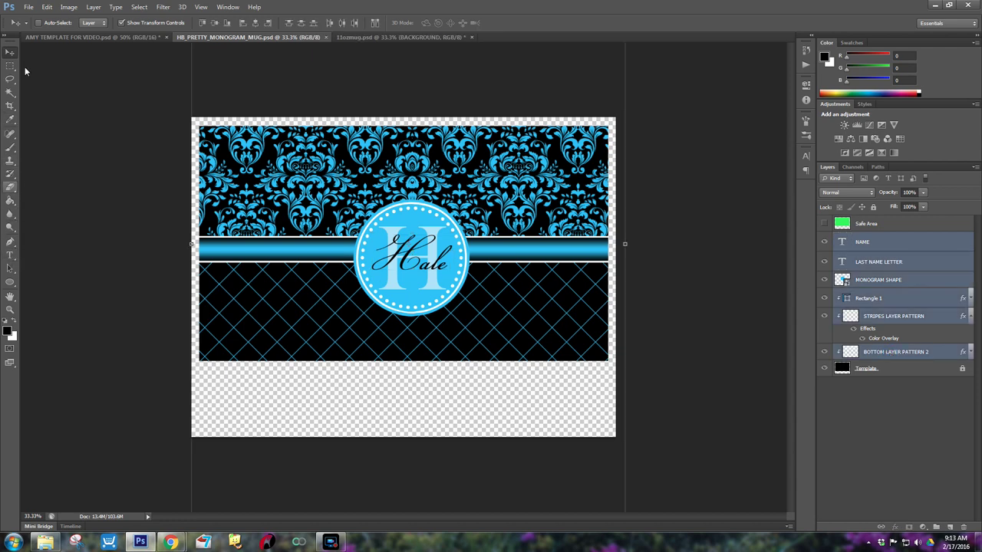
pyautogui.moveTo(314, 153); pyautogui.dragTo(413, 195)
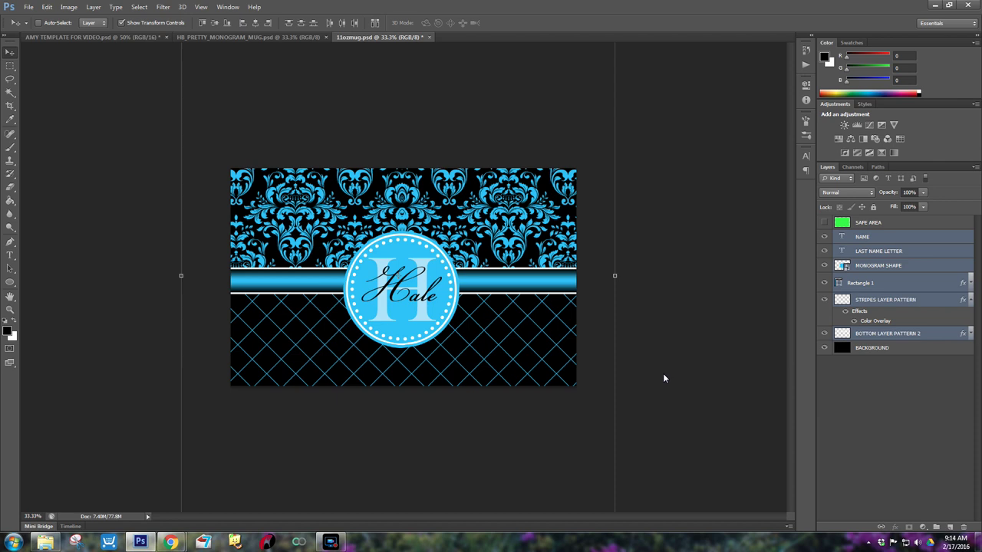
# Open GALAXY S6 EDGE+.psd from the PHONE CASES folder inside SUBLIMATION TEMPLATES
pyautogui.click(28, 7)
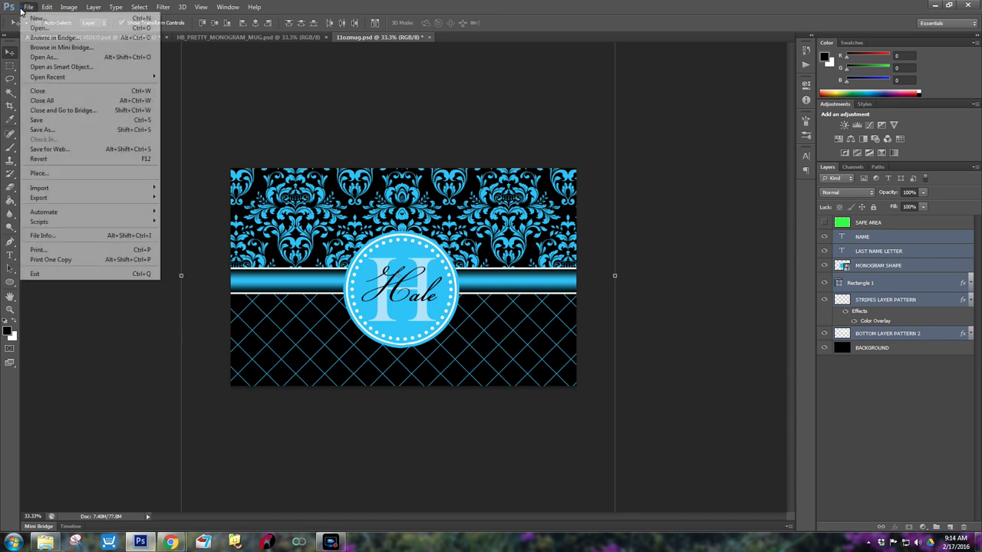
pyautogui.click(38, 28)
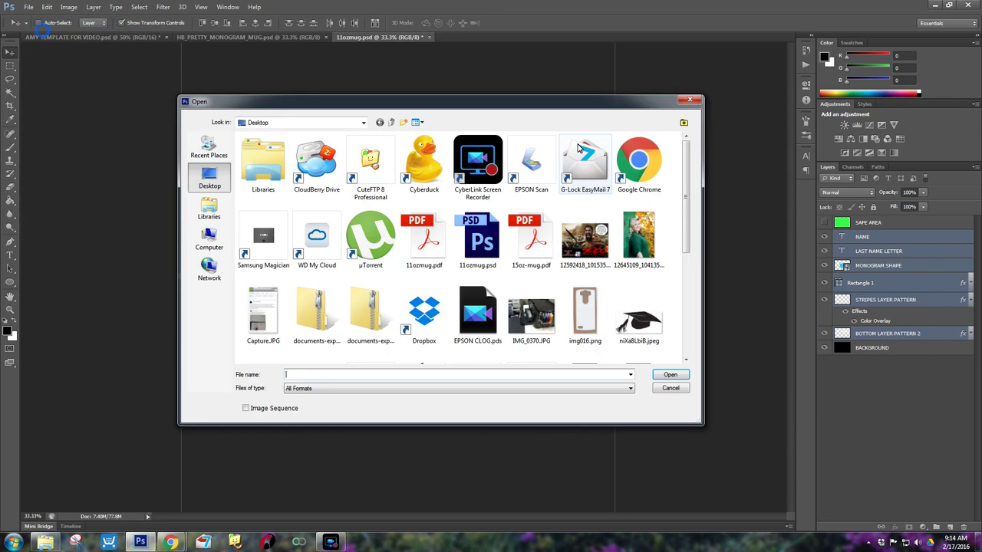
pyautogui.click(208, 239)
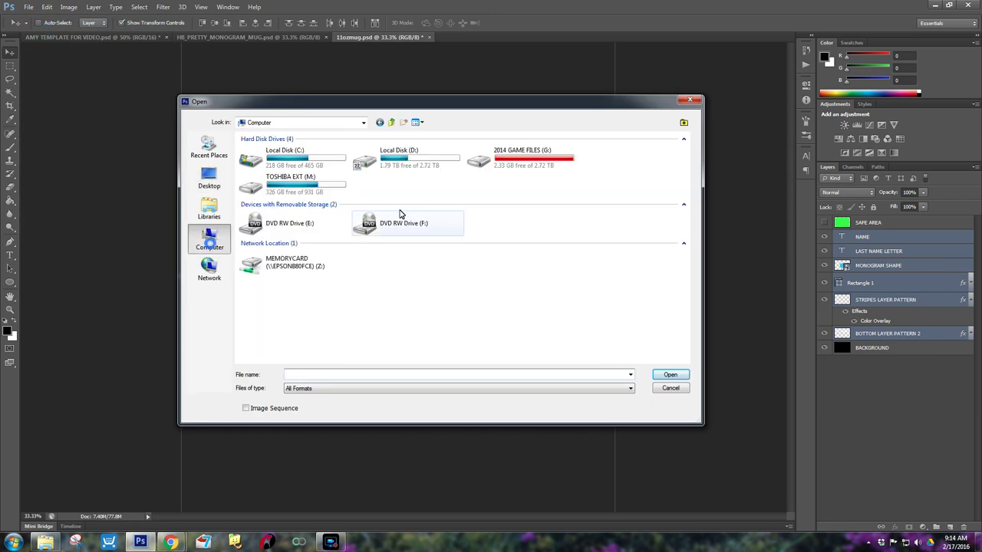
pyautogui.doubleClick(407, 160)
pyautogui.click(263, 179)
pyautogui.doubleClick(265, 179)
pyautogui.doubleClick(267, 148)
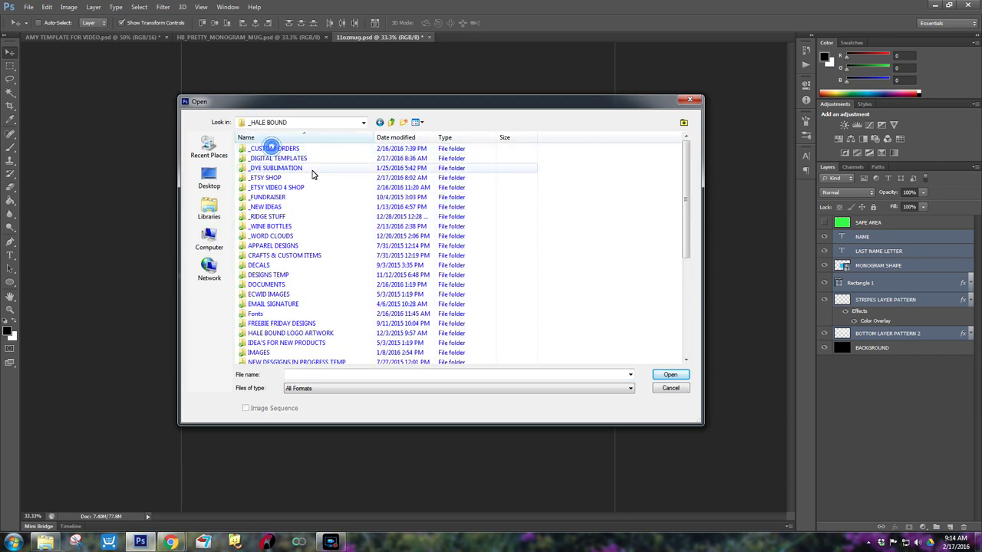
pyautogui.doubleClick(269, 158)
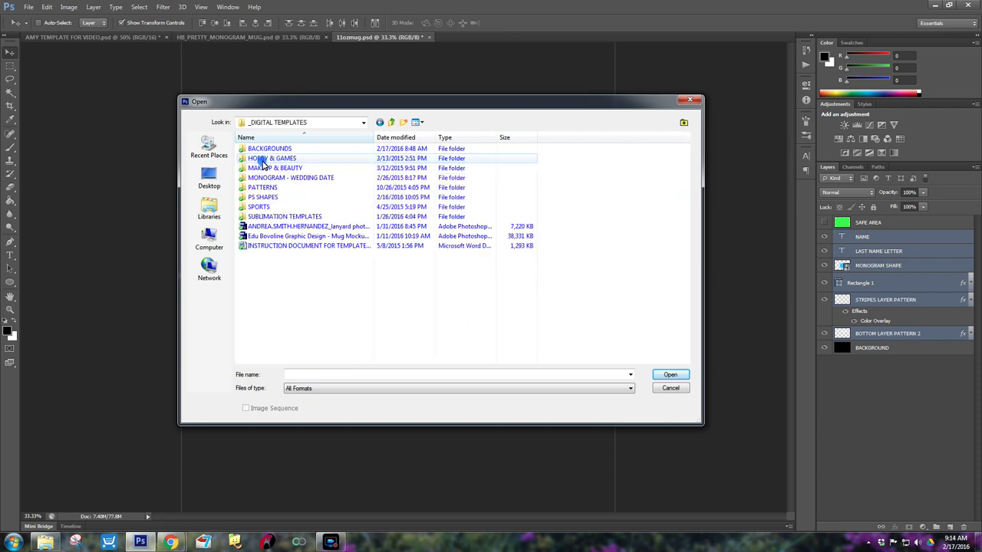
pyautogui.doubleClick(270, 217)
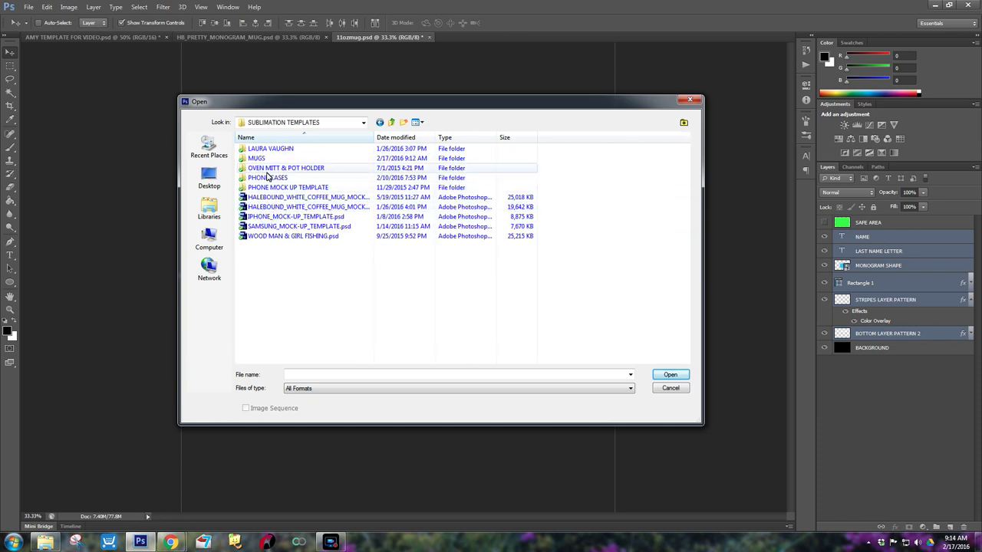
pyautogui.click(268, 178)
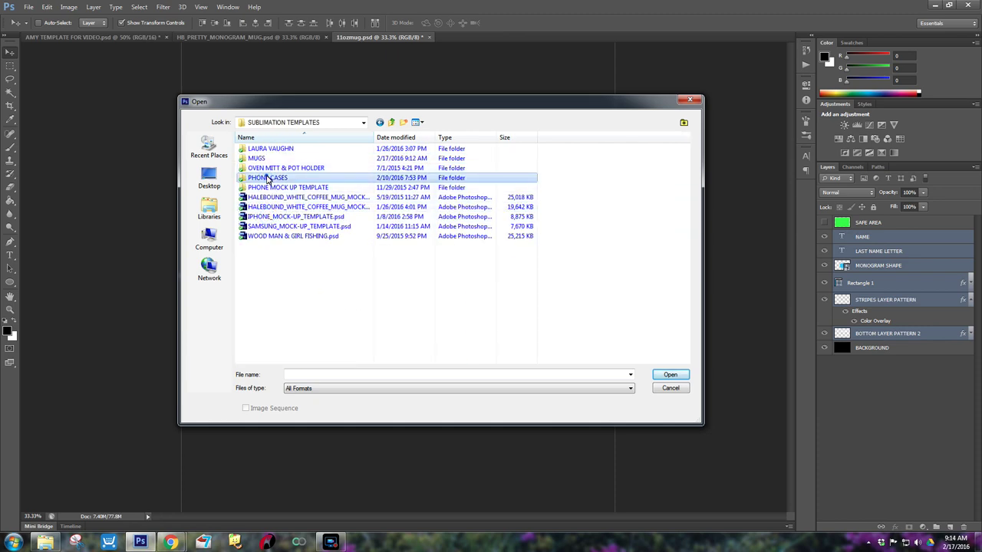
pyautogui.doubleClick(268, 178)
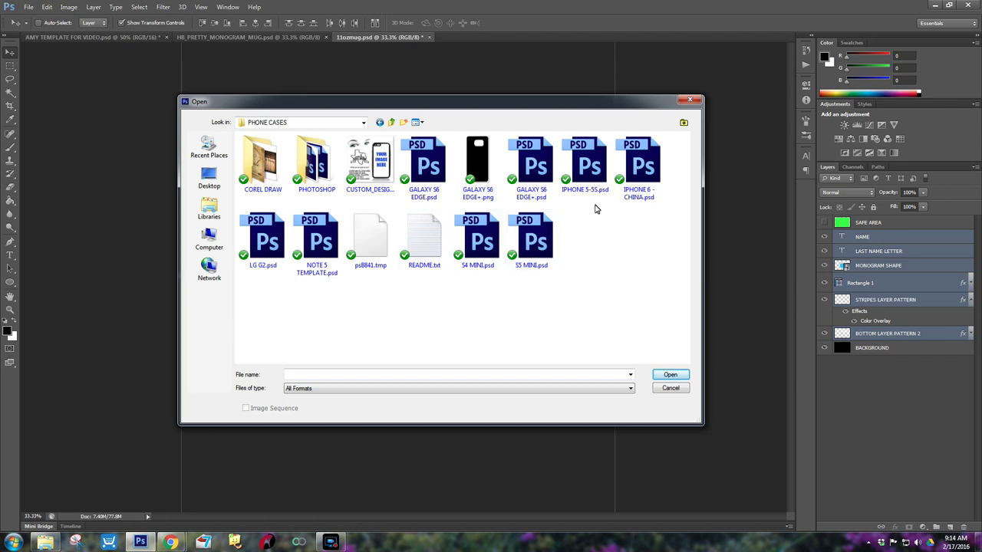
pyautogui.doubleClick(550, 181)
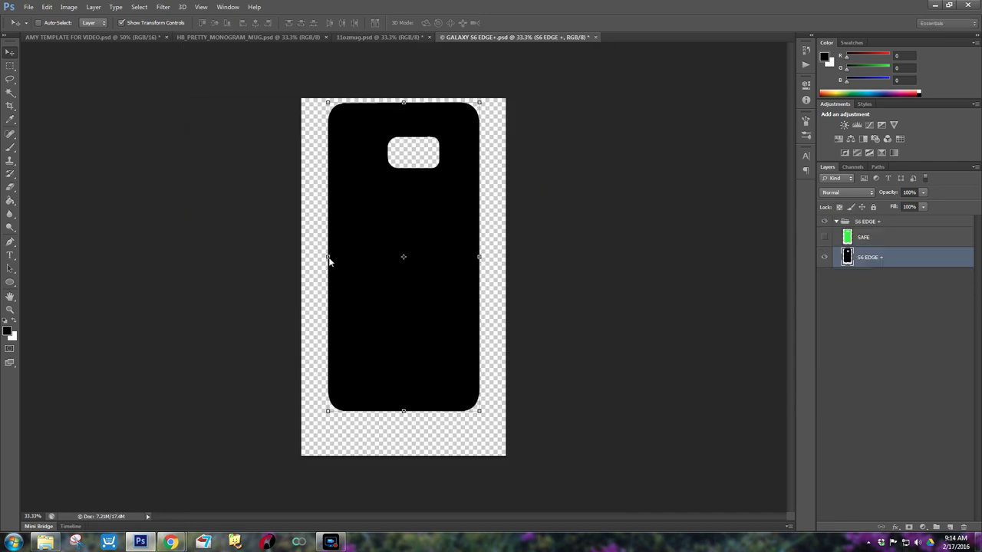
# Close the 11ozmug.psd document
pyautogui.click(292, 37)
pyautogui.click(384, 36)
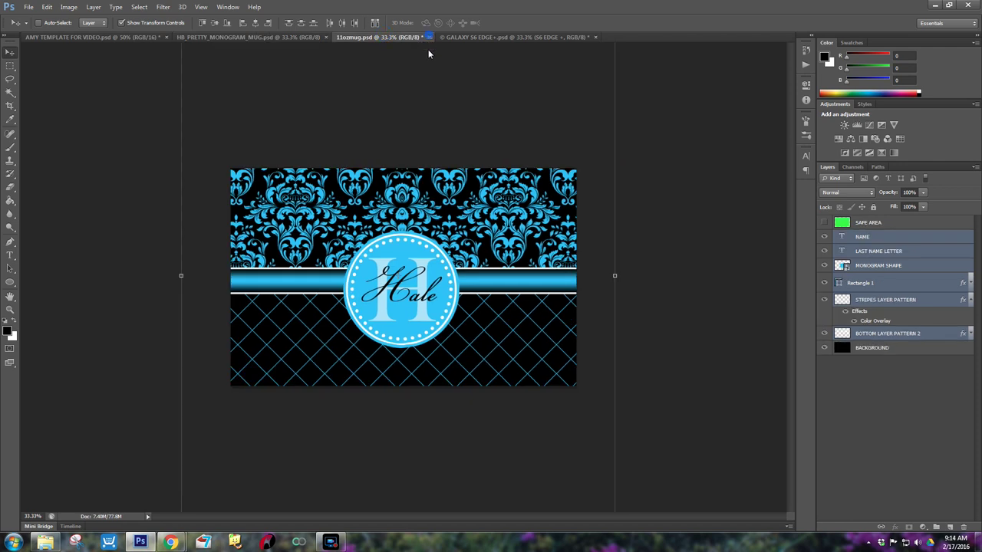
pyautogui.click(431, 36)
pyautogui.click(485, 197)
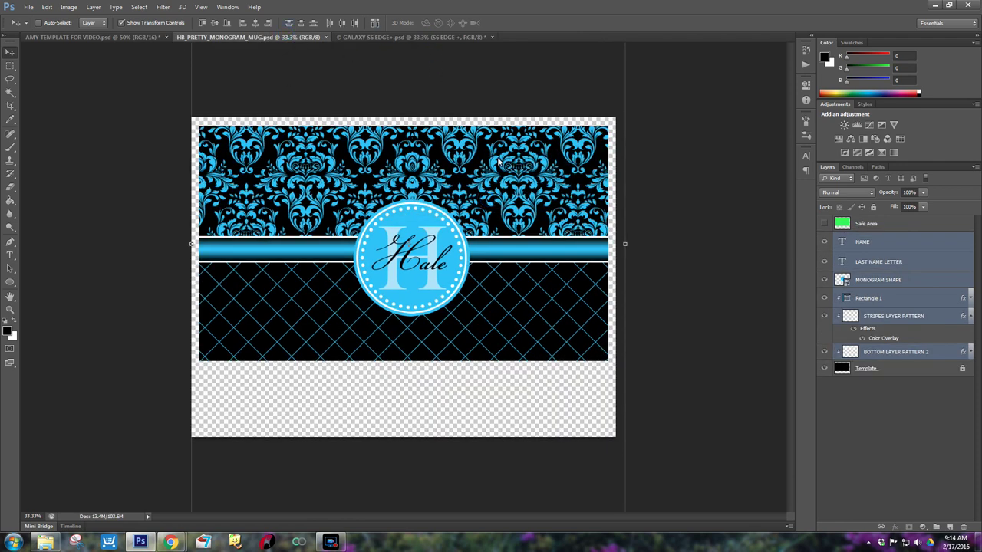
# Copy the selected monogram layers from HB_PRETTY_MONOGRAM_MUG.psd into GALAXY S6 EDGE+.psd and scale them down, centered over the phone case
pyautogui.moveTo(374, 163); pyautogui.dragTo(369, 127)
pyautogui.moveTo(470, 167); pyautogui.dragTo(464, 219)
pyautogui.hotkey('ctrl', '-')
pyautogui.hotkey('ctrl', '-')
pyautogui.hotkey('ctrl', '-')
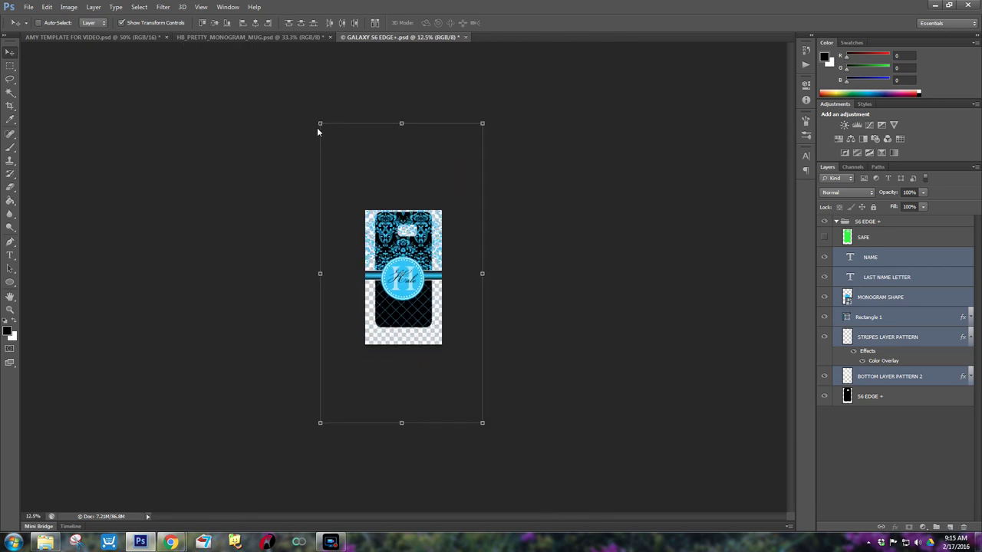
pyautogui.moveTo(319, 125); pyautogui.dragTo(364, 205)
pyautogui.moveTo(429, 286); pyautogui.dragTo(412, 244)
pyautogui.press('Return')
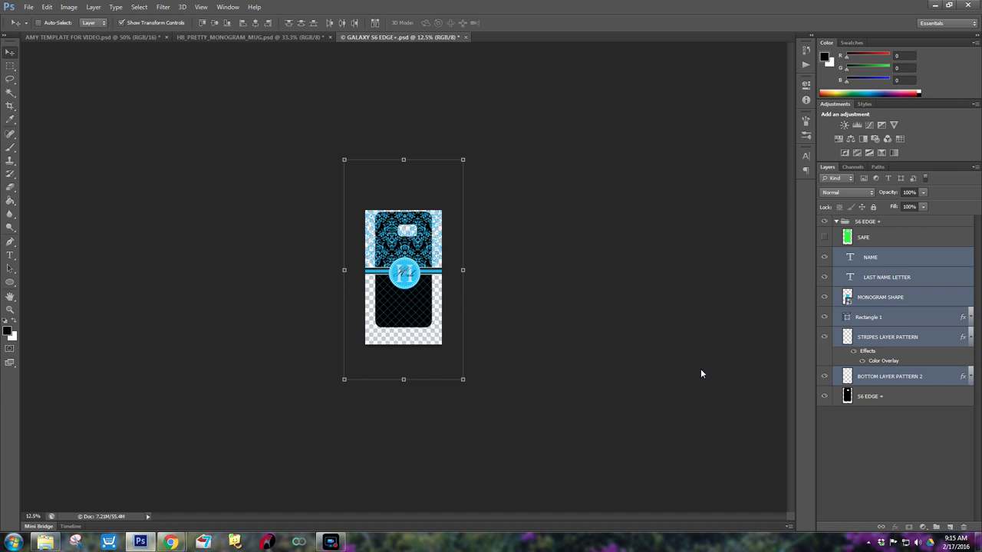
# Clip the BOTTOM LAYER PATTERN 2 and STRIPES LAYER PATTERN layers to the S6 EDGE + phone case layer
pyautogui.click(632, 290)
pyautogui.click(920, 256)
pyautogui.click(901, 377)
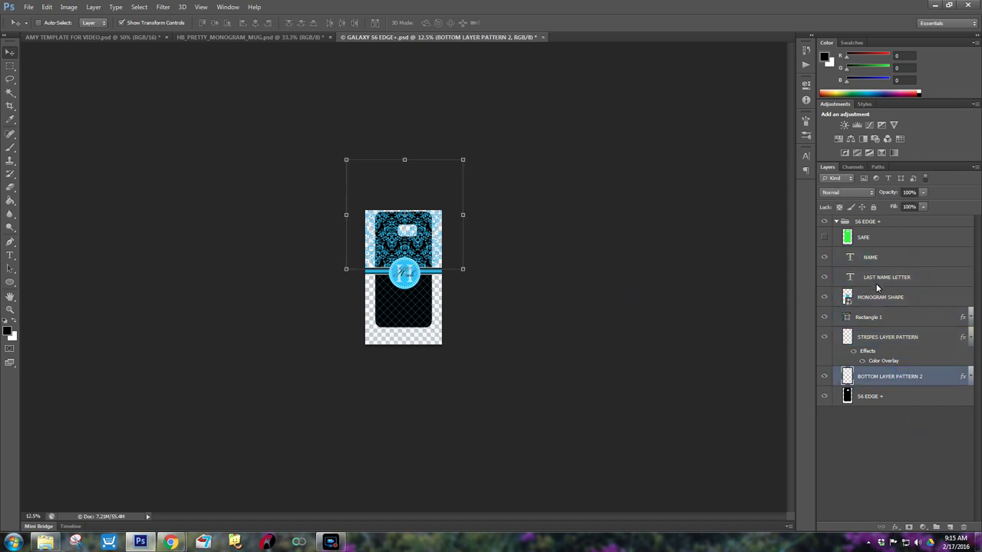
pyautogui.click(880, 259)
pyautogui.click(893, 381)
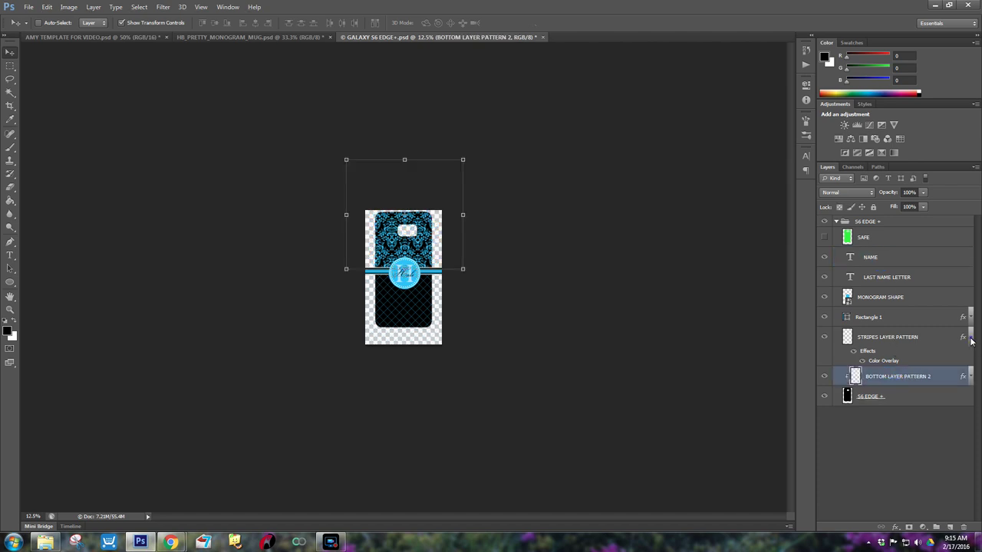
pyautogui.hotkey('ctrl', 'alt', 'g')
pyautogui.click(902, 343)
pyautogui.hotkey('ctrl', 'alt', 'g')
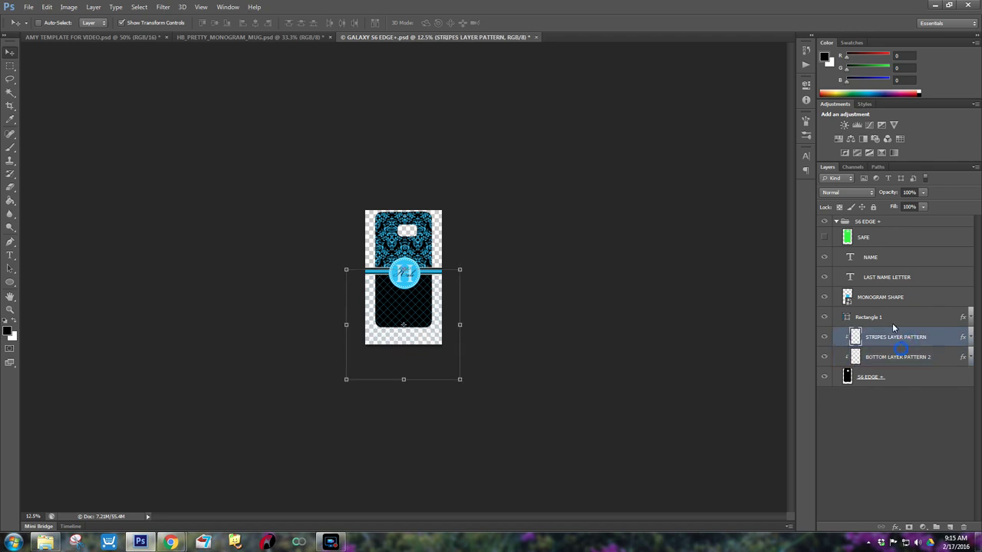
# Add the Rectangle 1 and MONOGRAM SHAPE layers to the clipping group of the S6 EDGE + layer
pyautogui.click(893, 320)
pyautogui.hotkey('ctrl', 'alt', 'g')
pyautogui.click(881, 300)
pyautogui.hotkey('ctrl', 'alt', 'g')
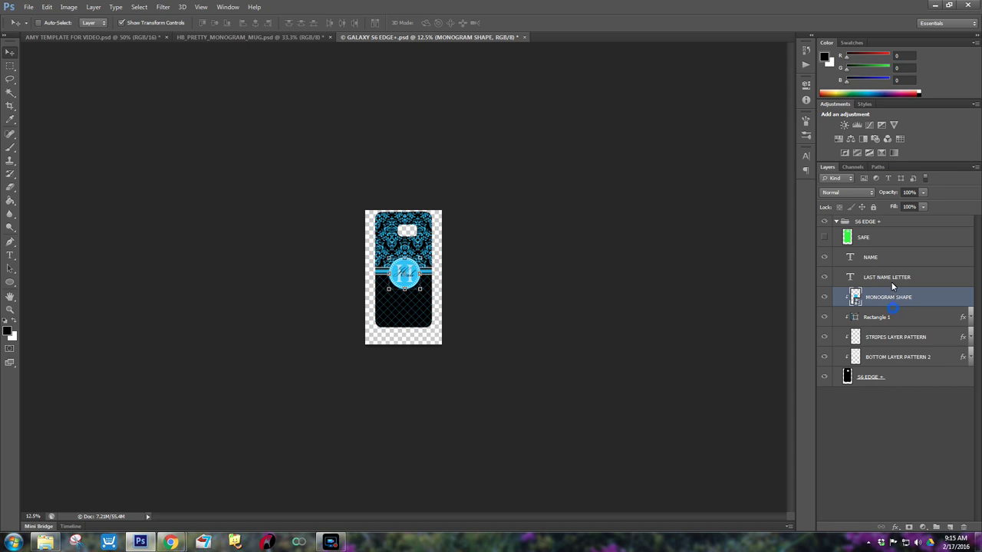
# Examine the clipped monogram design on the phone case and select its LAST NAME LETTER and NAME text layers in turn
pyautogui.click(891, 279)
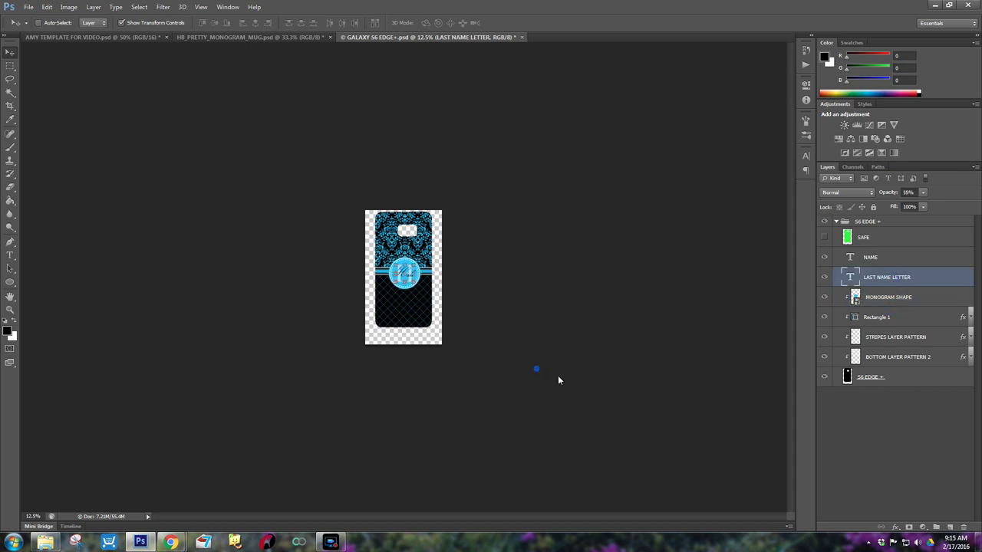
pyautogui.hotkey('ctrl', '+')
pyautogui.hotkey('ctrl', '+')
pyautogui.hotkey('ctrl', '+')
pyautogui.hotkey('ctrl', '-')
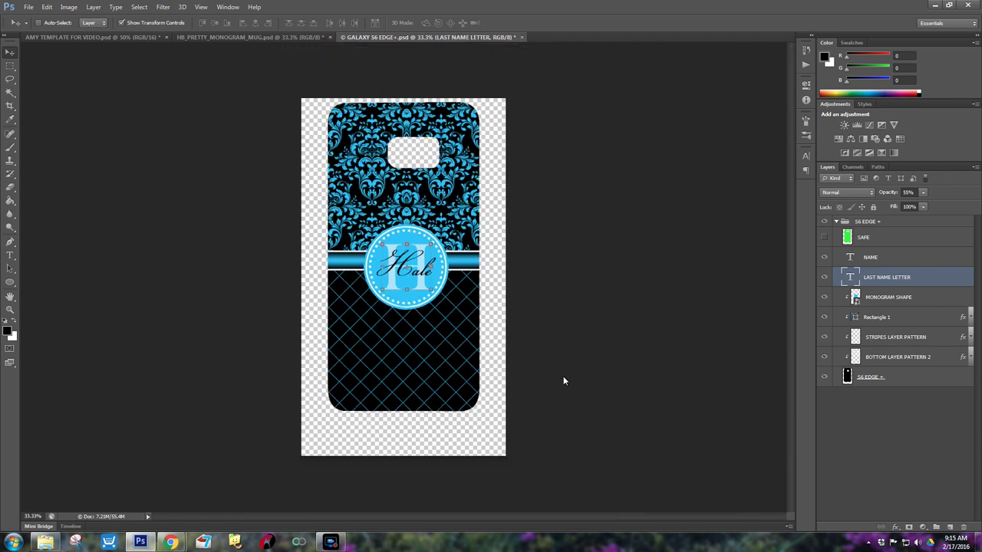
pyautogui.hotkey('ctrl', '-')
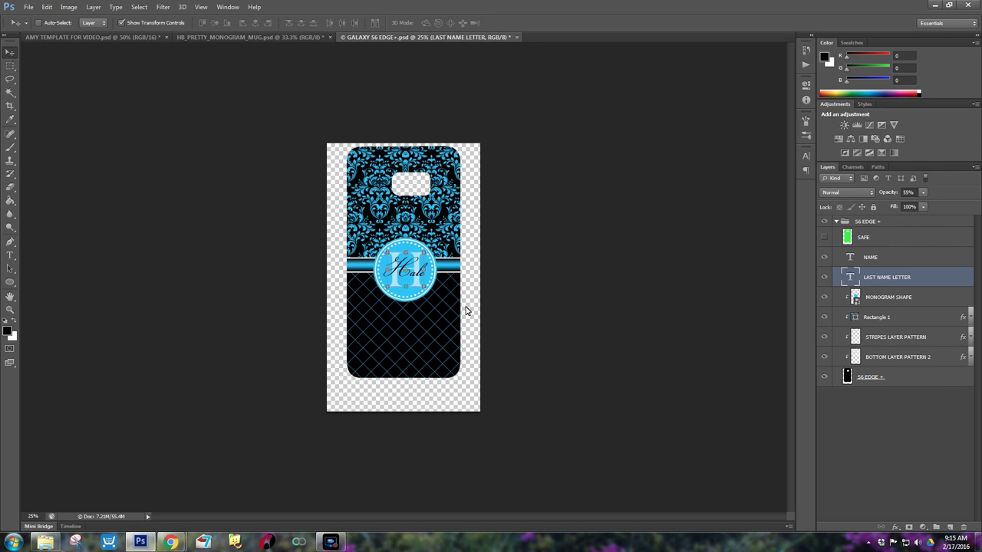
pyautogui.click(872, 255)
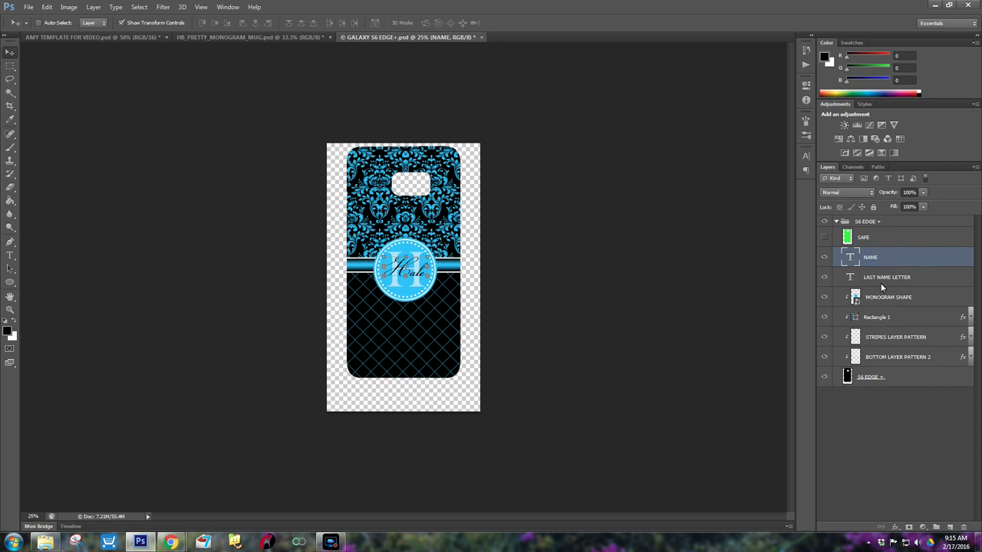
# Scale all layers from NAME through BOTTOM LAYER PATTERN 2 together to about 81%, keeping the design over the phone case
pyautogui.keyDown('shift'); pyautogui.click(886, 353); pyautogui.keyUp('shift')
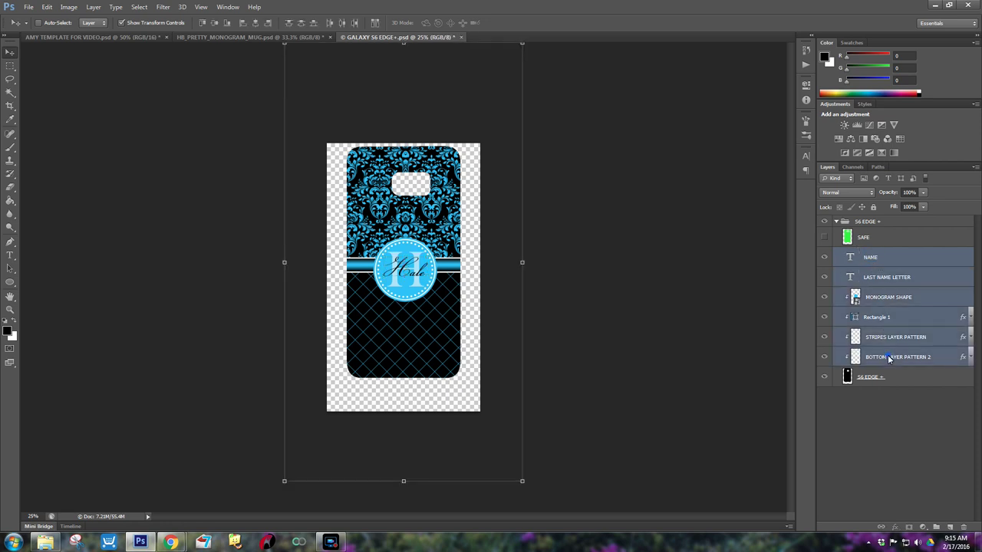
pyautogui.hotkey('ctrl', '-')
pyautogui.hotkey('ctrl', '-')
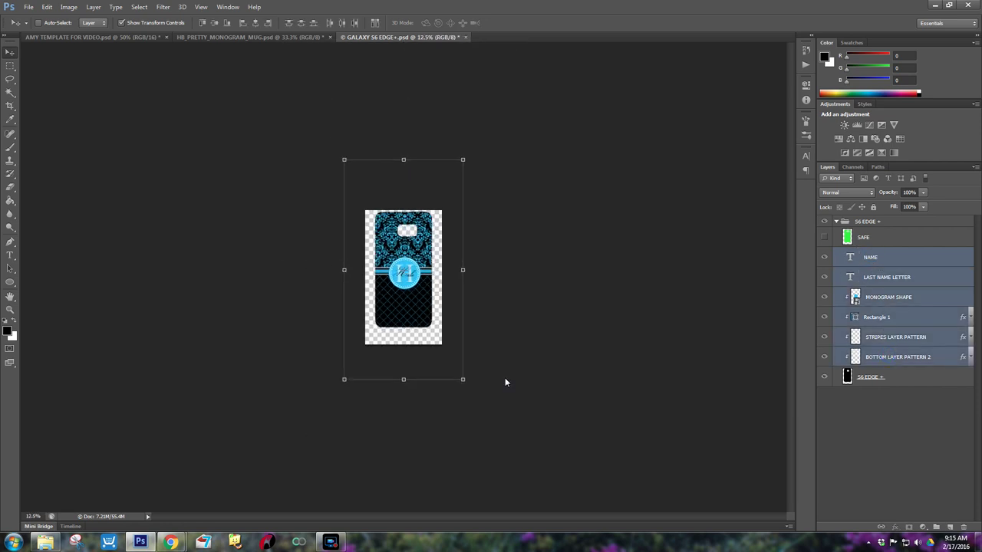
pyautogui.moveTo(348, 380); pyautogui.dragTo(359, 358)
pyautogui.moveTo(463, 161); pyautogui.dragTo(453, 181)
pyautogui.press('Return')
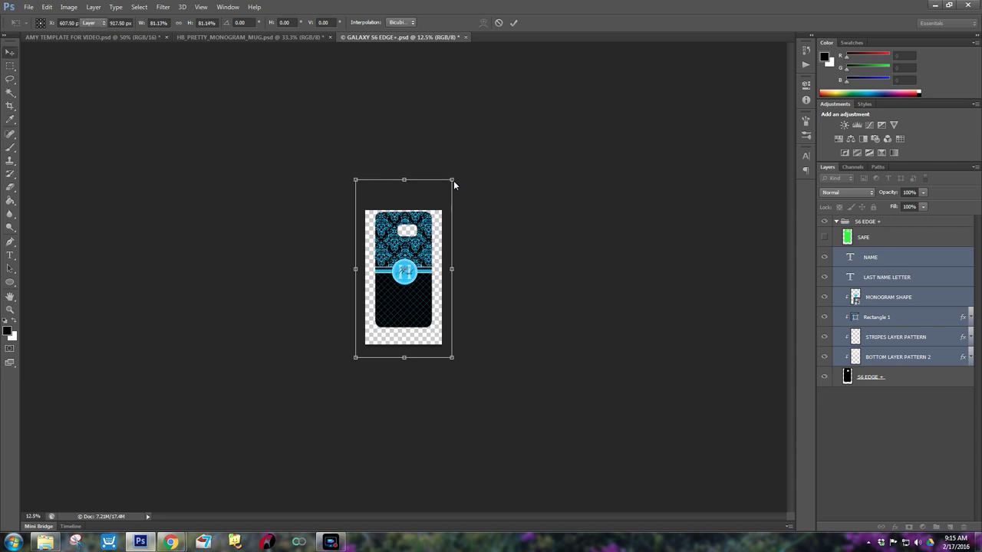
pyautogui.hotkey('ctrl', '0')
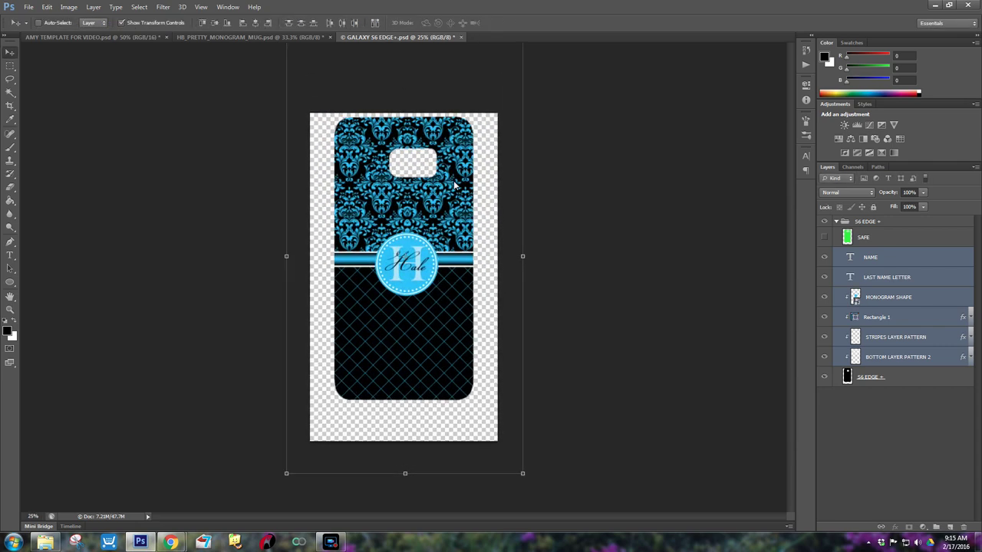
# Enlarge the MONOGRAM SHAPE, LAST NAME LETTER and NAME layers together and recenter them over the blue stripe band
pyautogui.click(873, 297)
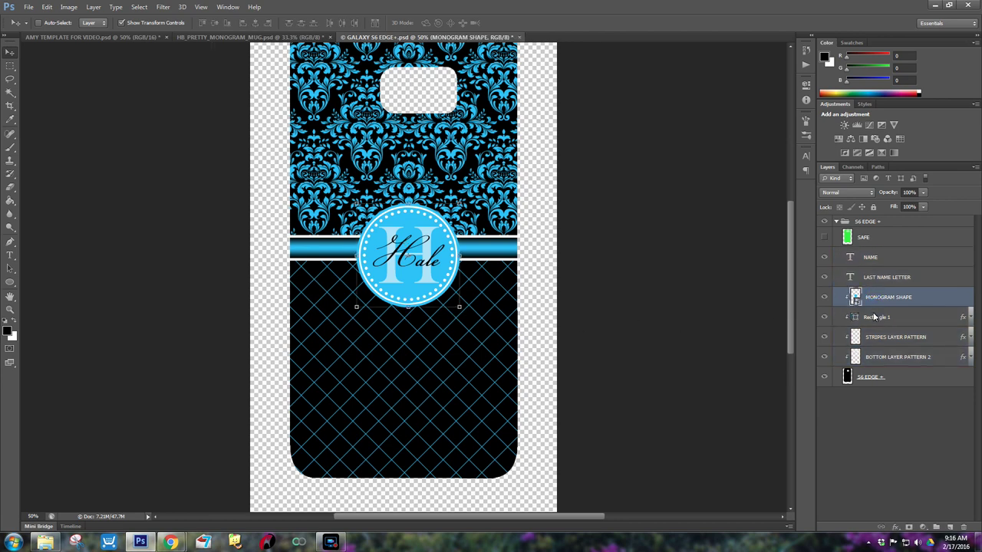
pyautogui.keyDown('shift'); pyautogui.click(880, 281); pyautogui.keyUp('shift')
pyautogui.keyDown('shift'); pyautogui.click(876, 258); pyautogui.keyUp('shift')
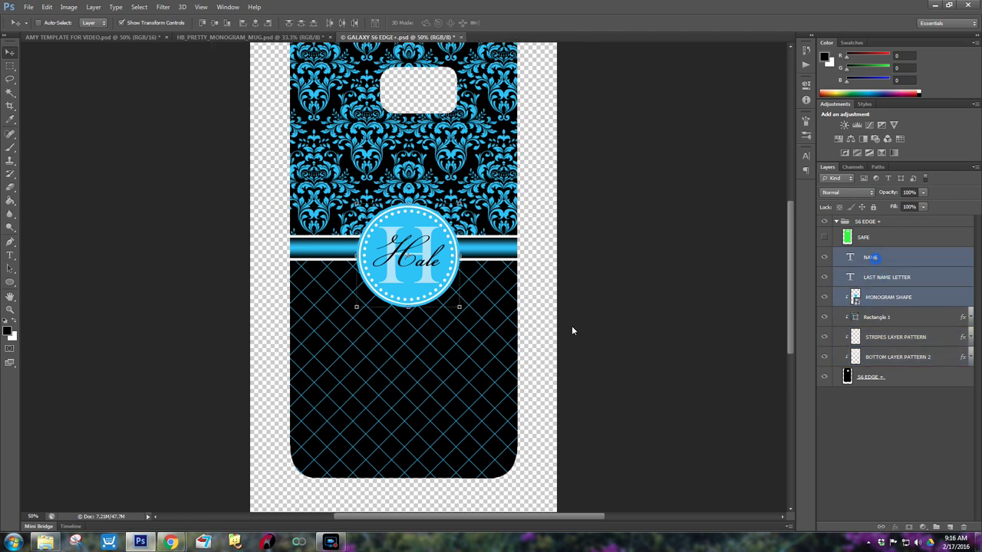
pyautogui.moveTo(464, 307); pyautogui.dragTo(492, 332)
pyautogui.moveTo(421, 296); pyautogui.dragTo(404, 267)
pyautogui.press('Return')
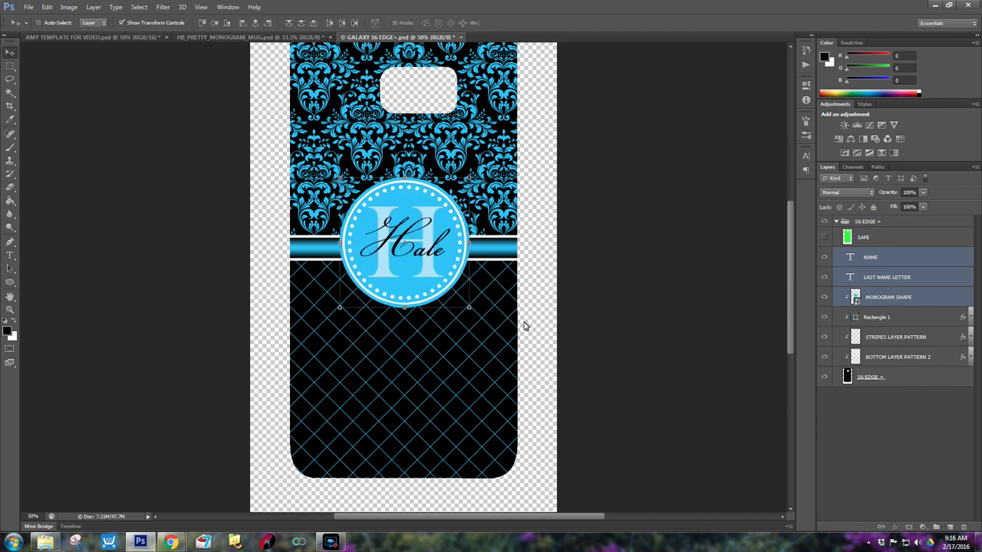
pyautogui.hotkey('ctrl', '-')
pyautogui.hotkey('ctrl', '-')
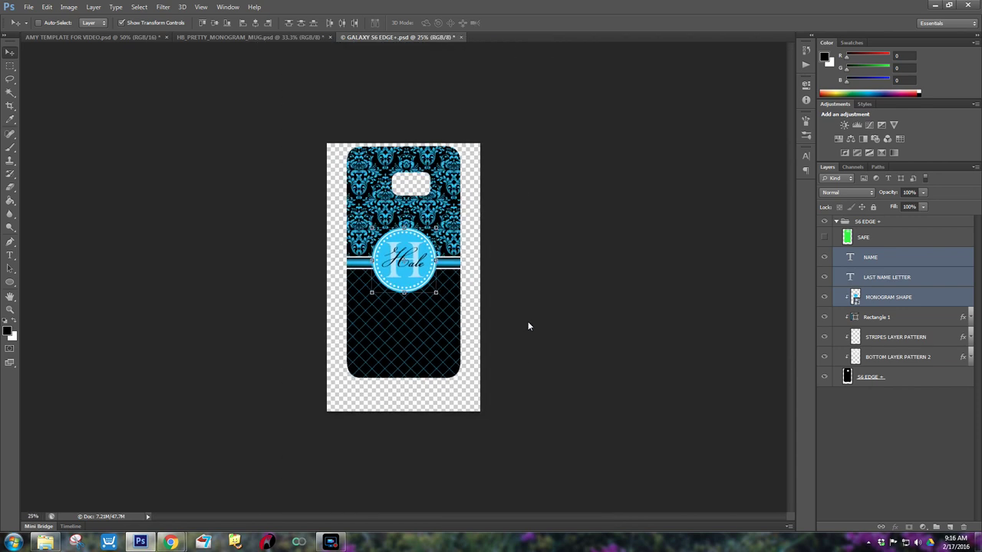